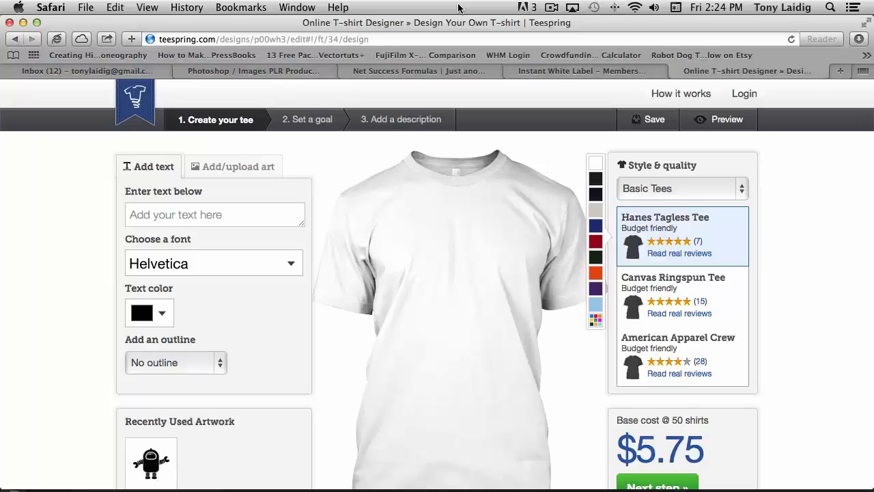
# Step: Open the upload-your-own-art panel and review its maximum size, file type and dimension requirements
pyautogui.moveTo(506, 269)
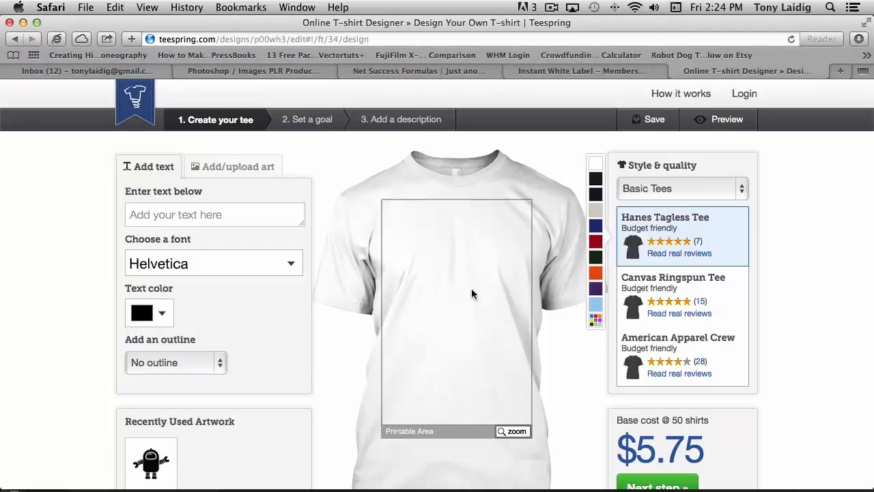
pyautogui.click(247, 172)
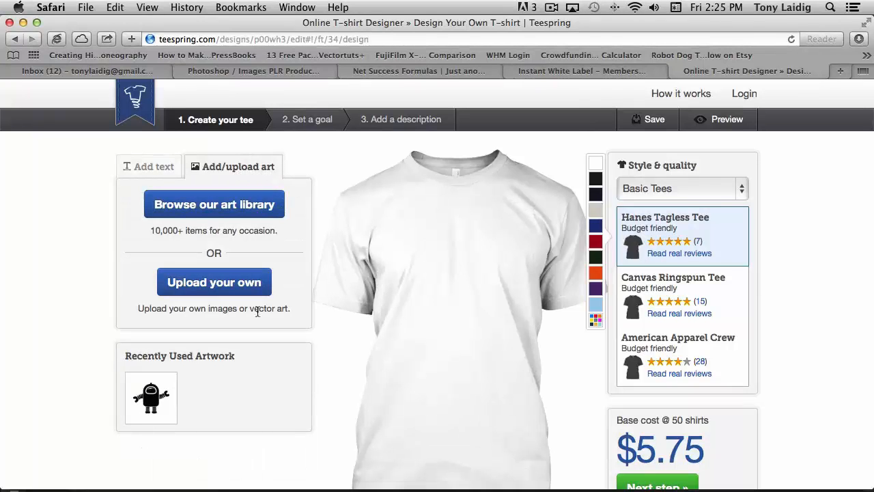
pyautogui.click(209, 281)
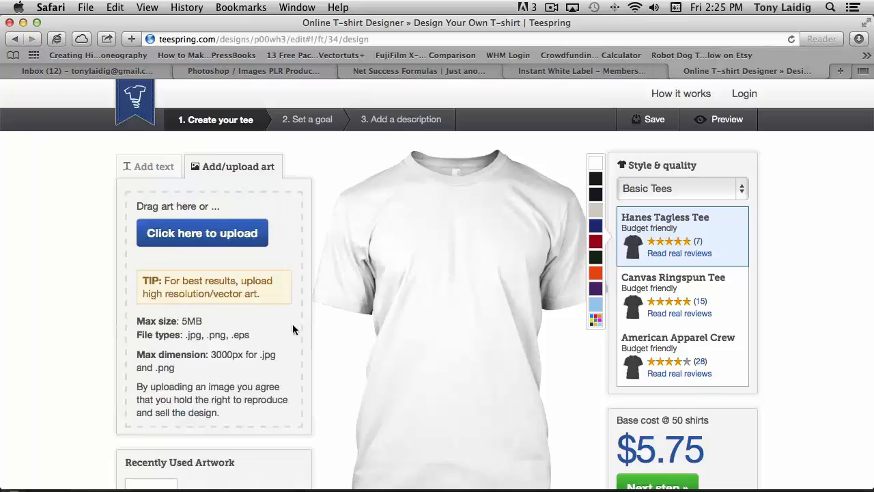
pyautogui.scroll(-1, 279, 325)
pyautogui.scroll(-1, 279, 331)
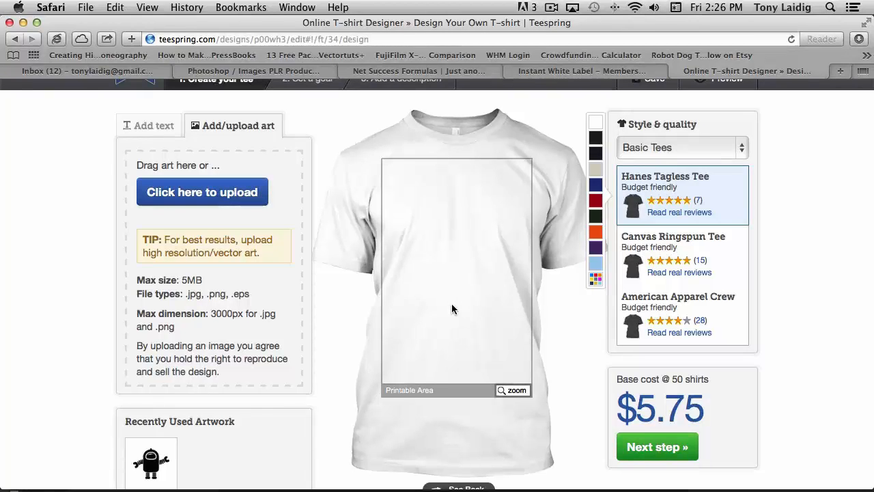
pyautogui.moveTo(2, 4)
pyautogui.click(399, 313)
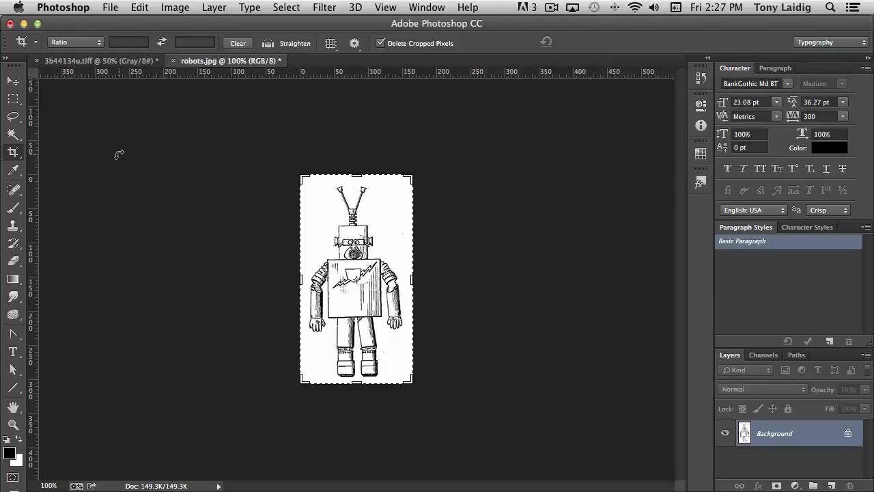
# Step: Create a new document 3000 by 4500 pixels at 250 pixels per inch
pyautogui.press('v')
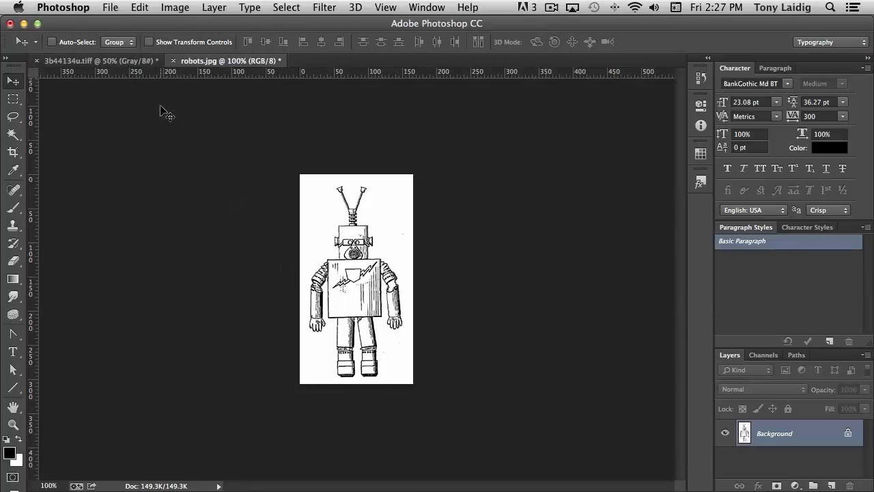
pyautogui.click(111, 7)
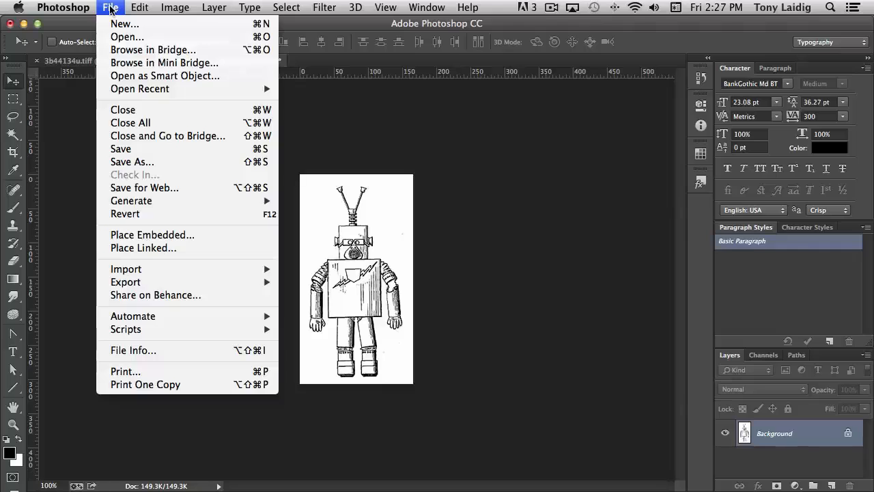
pyautogui.click(462, 195)
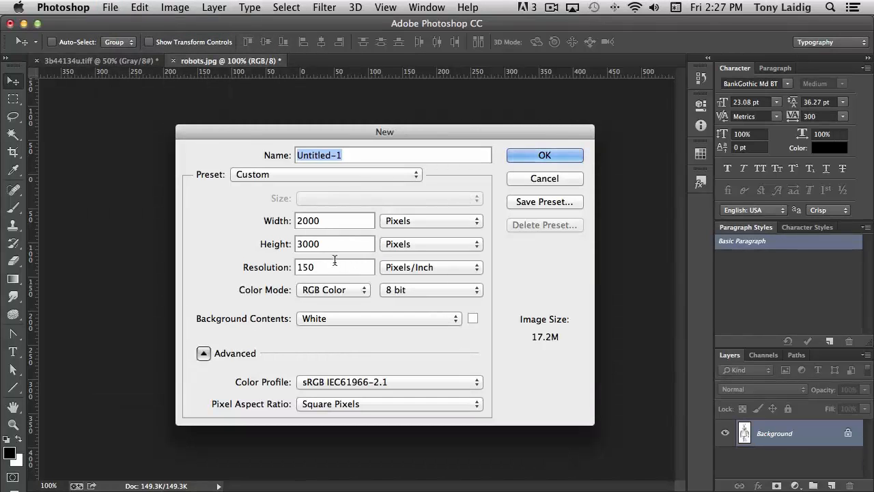
pyautogui.press('Tab')
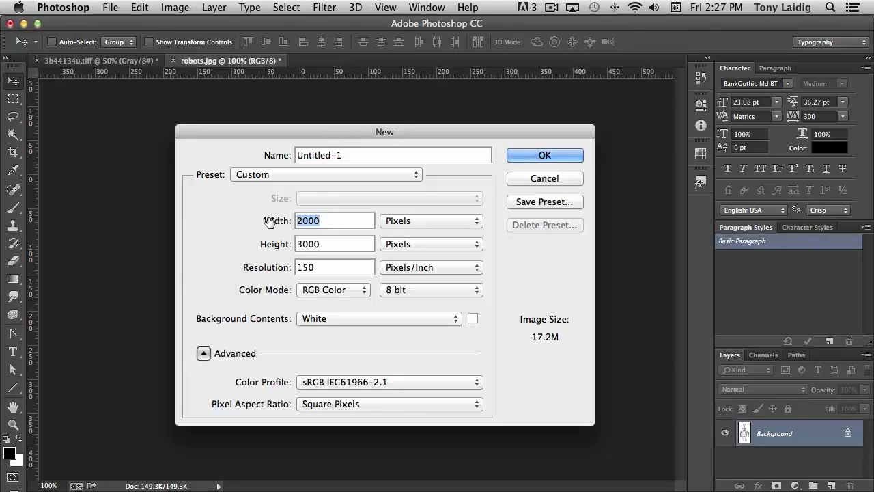
pyautogui.write('3000')
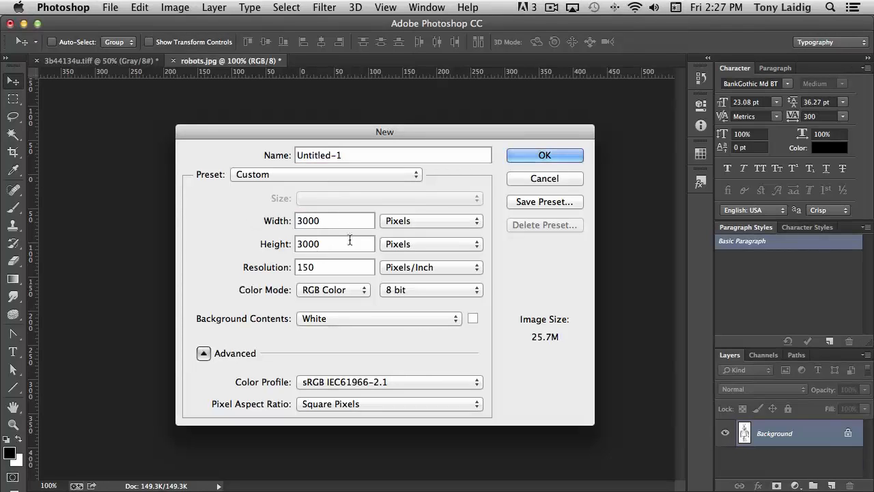
pyautogui.press('Tab')
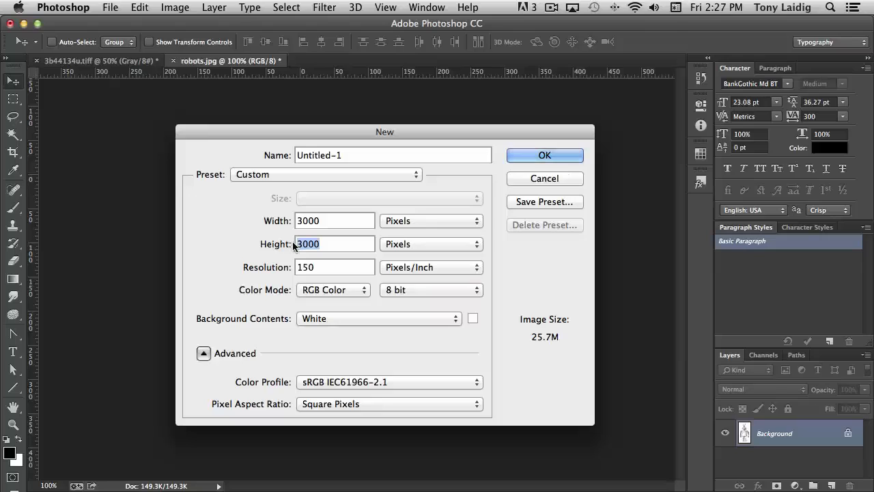
pyautogui.write('4500')
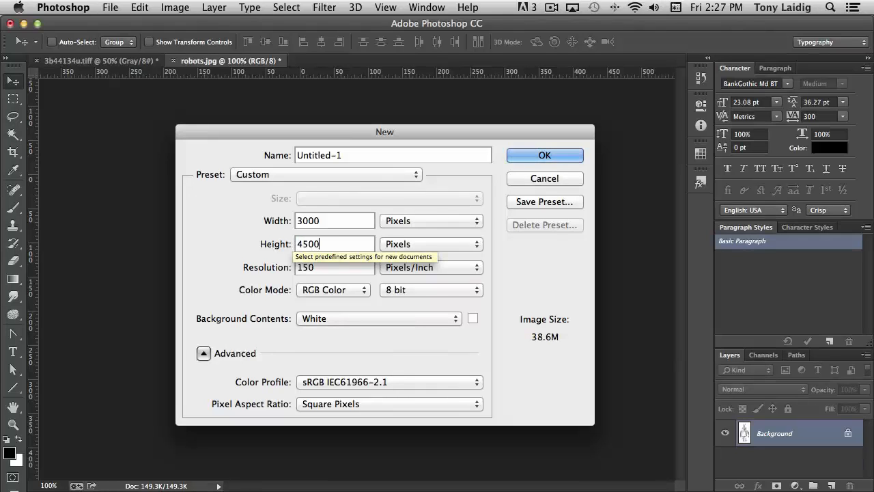
pyautogui.press('Tab')
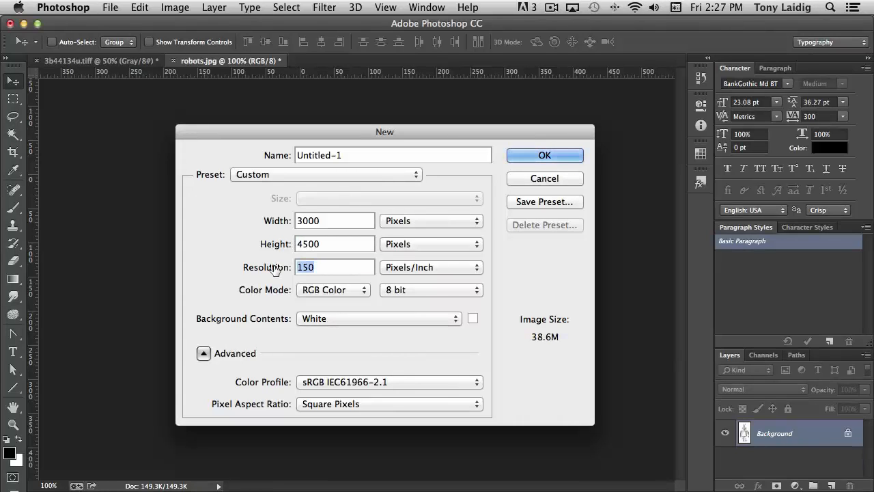
pyautogui.write('250')
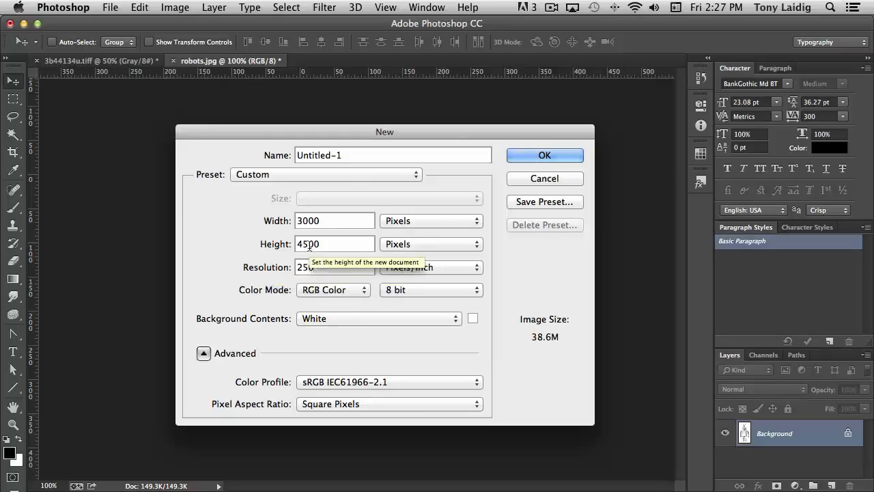
pyautogui.click(544, 156)
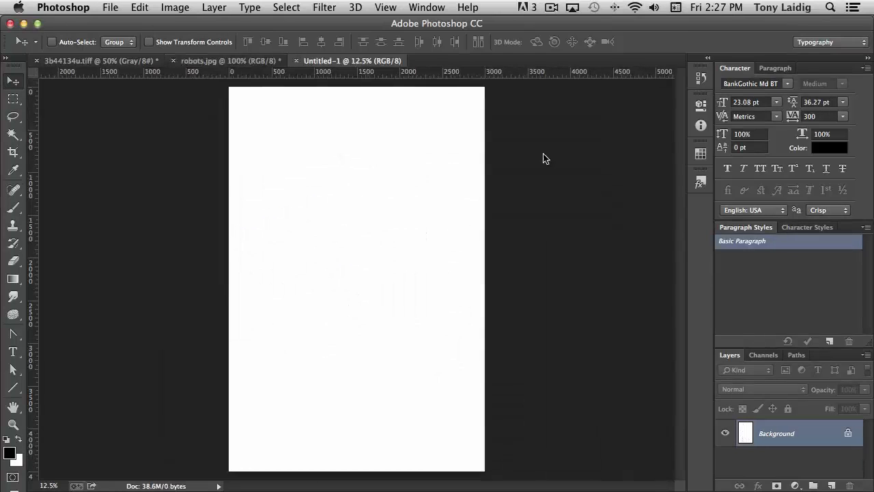
# Step: Check the new document's image size in inches without applying any change
pyautogui.click(174, 8)
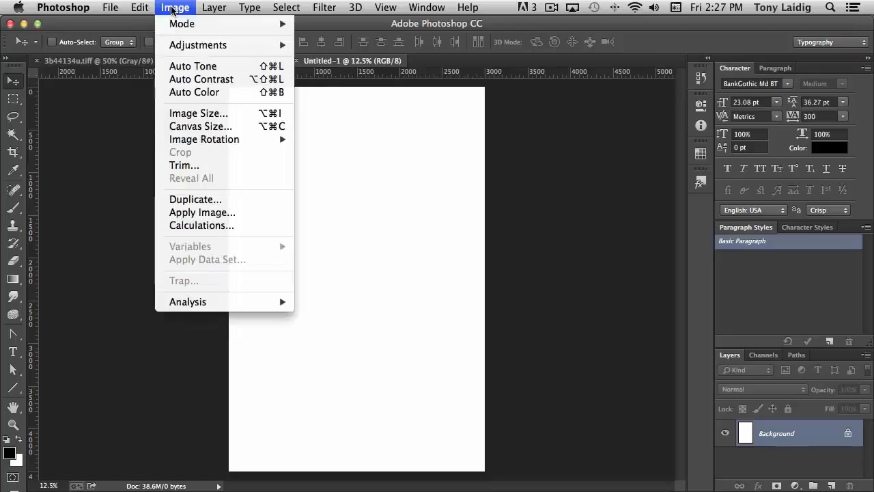
pyautogui.click(220, 114)
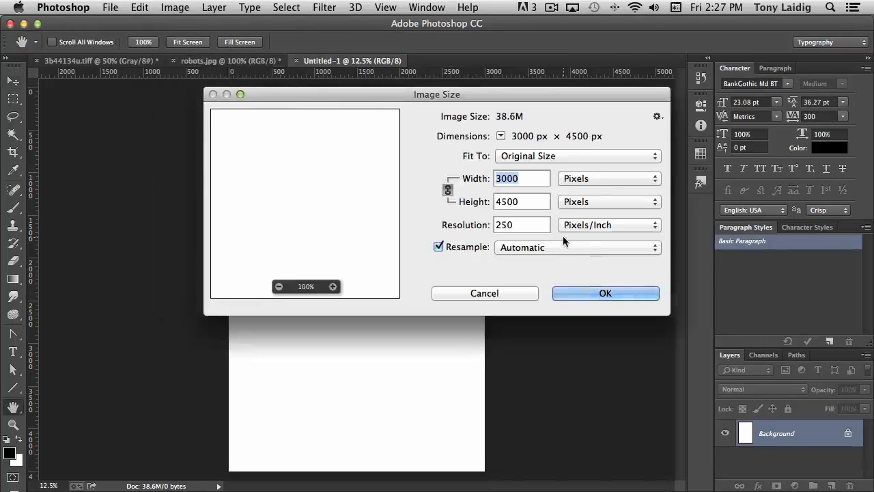
pyautogui.click(597, 179)
pyautogui.click(592, 189)
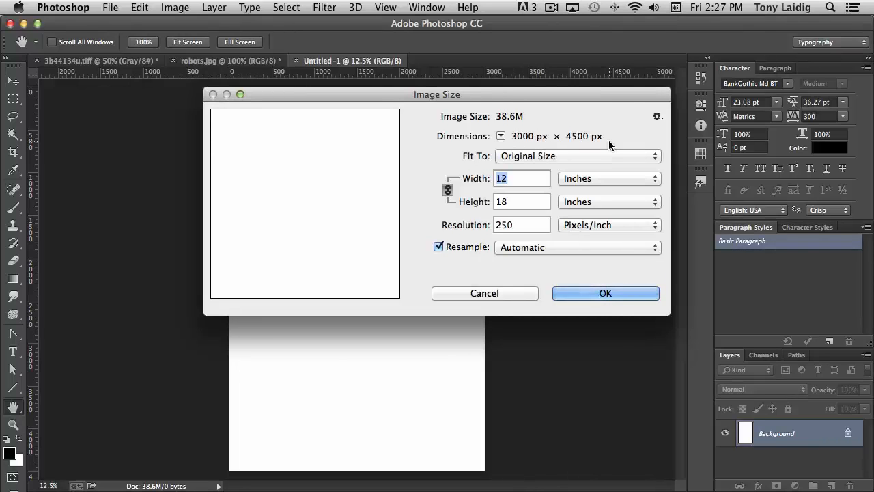
pyautogui.doubleClick(518, 227)
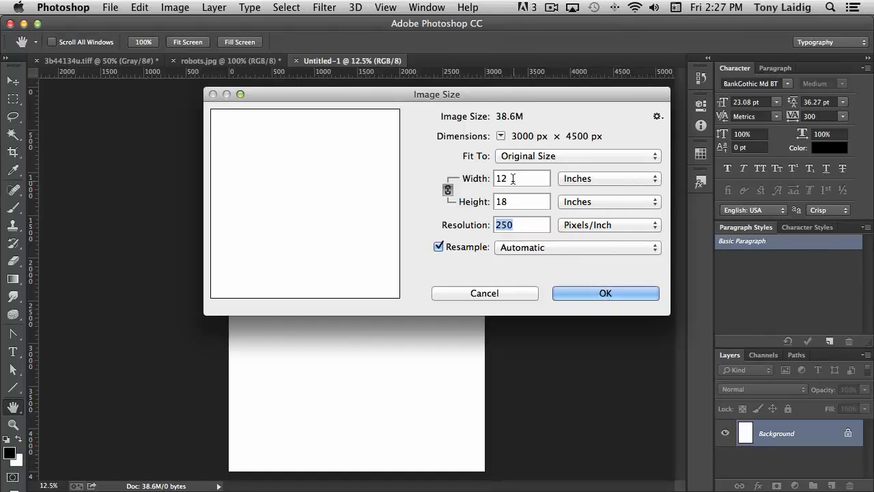
pyautogui.click(502, 294)
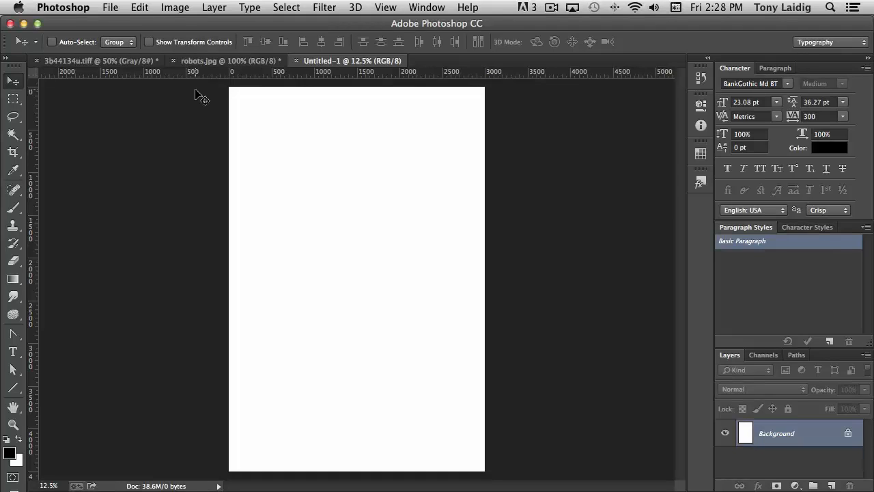
# Step: Add a three-line text layer reading ROBOTS LOVE BEER in the middle of the new document
pyautogui.click(216, 62)
pyautogui.click(331, 61)
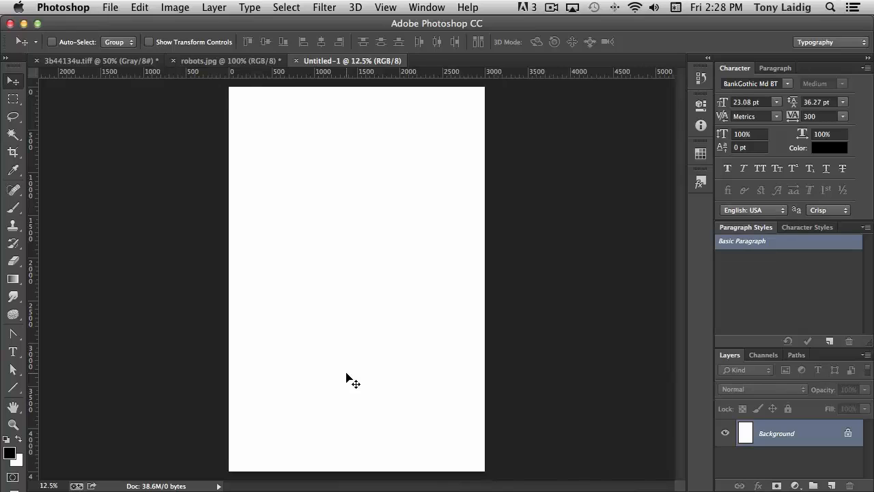
pyautogui.click(13, 352)
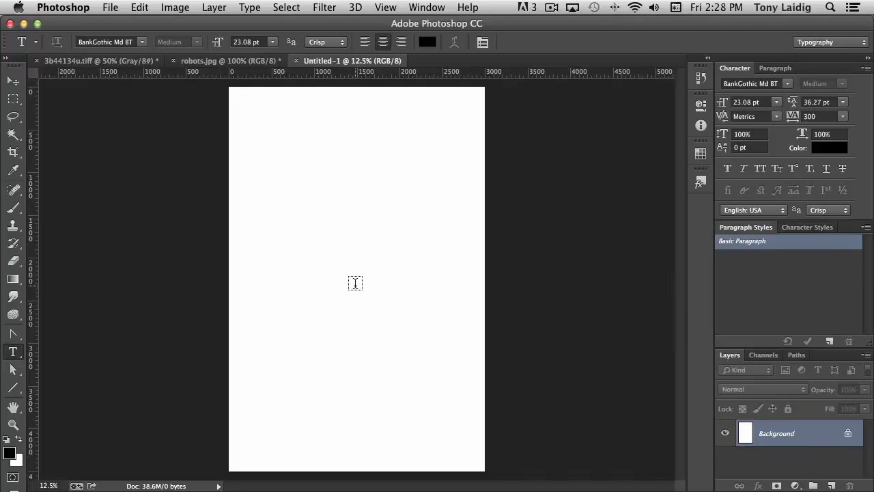
pyautogui.click(355, 283)
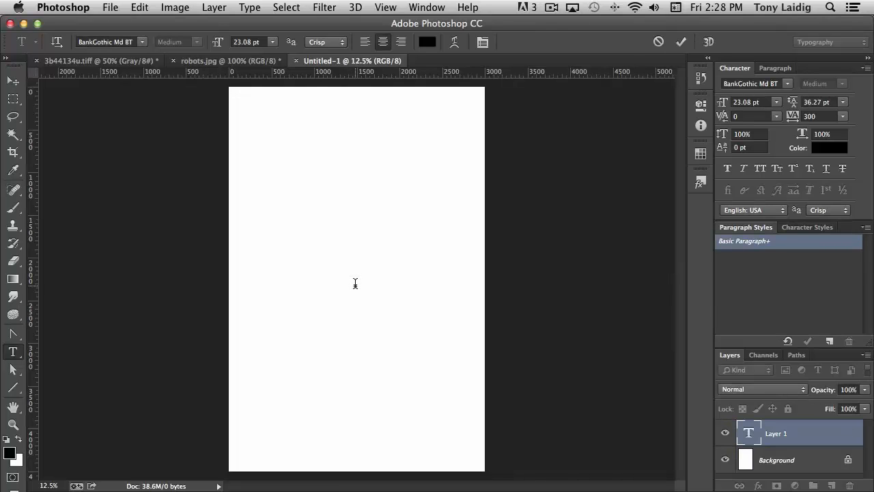
pyautogui.write('obotslovebeer')
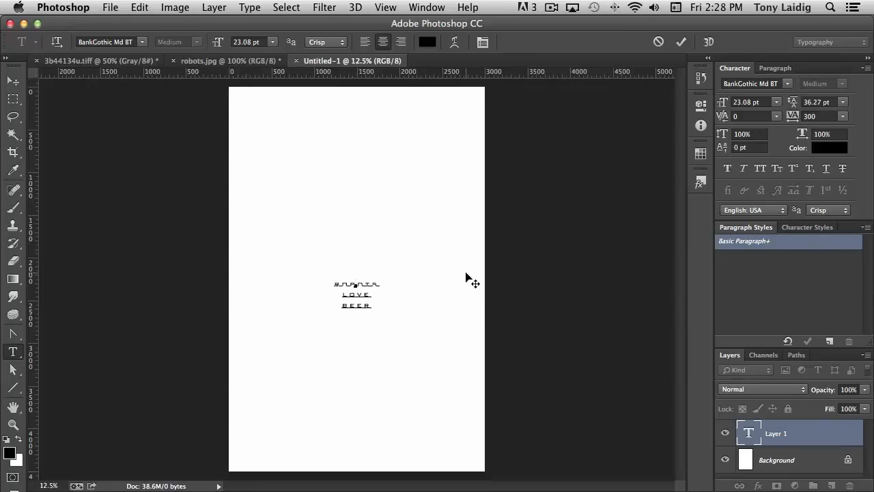
# Step: Select all the text, set its font size to 120 pt and its tracking to 0
pyautogui.click(748, 433)
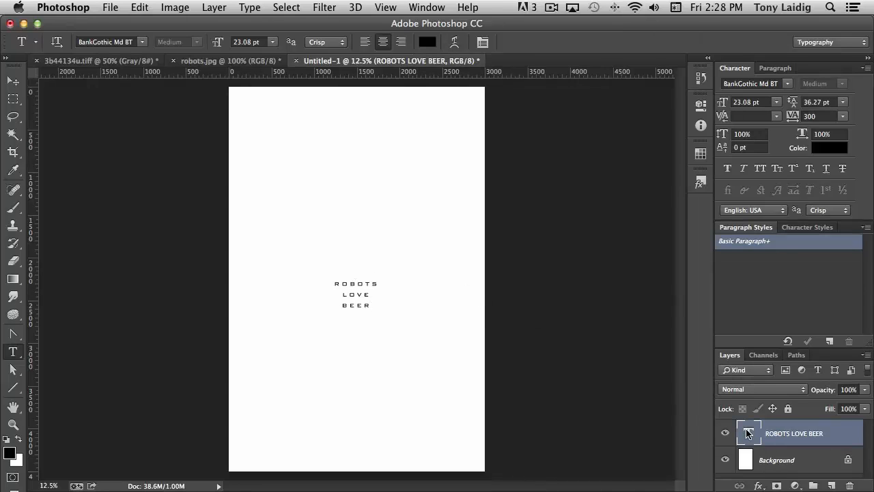
pyautogui.doubleClick(748, 433)
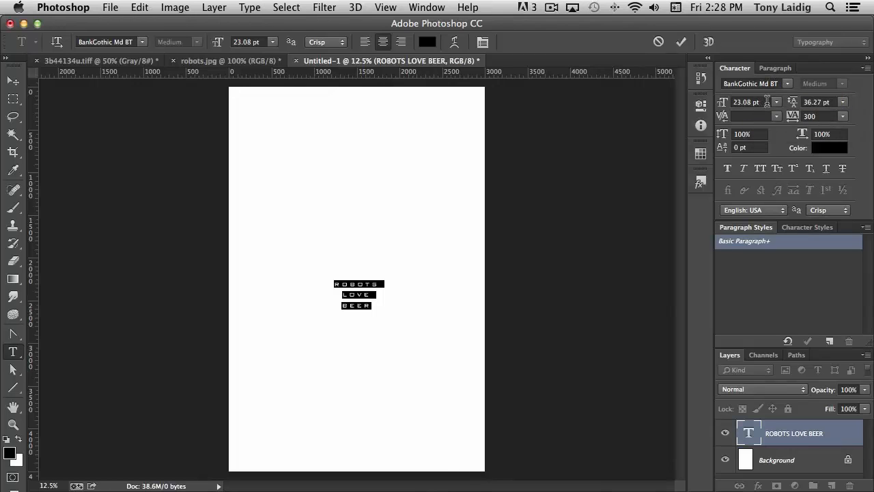
pyautogui.click(767, 101)
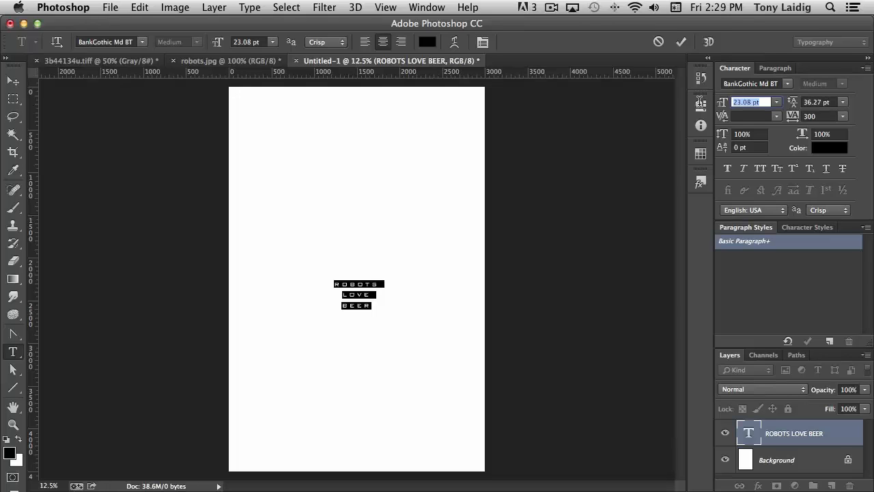
pyautogui.write('120')
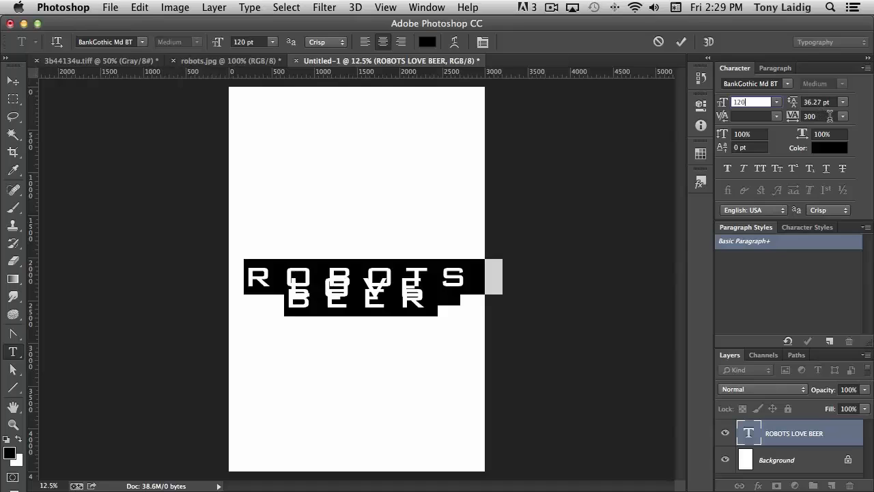
pyautogui.click(829, 117)
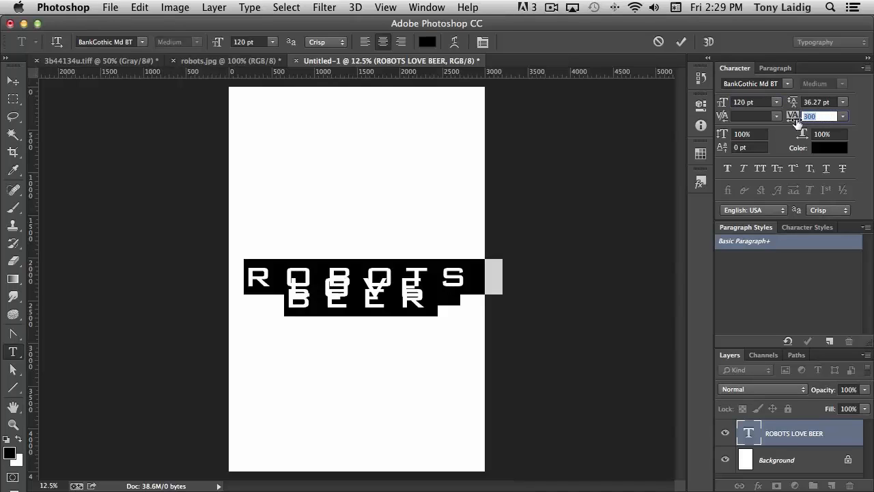
pyautogui.write('100')
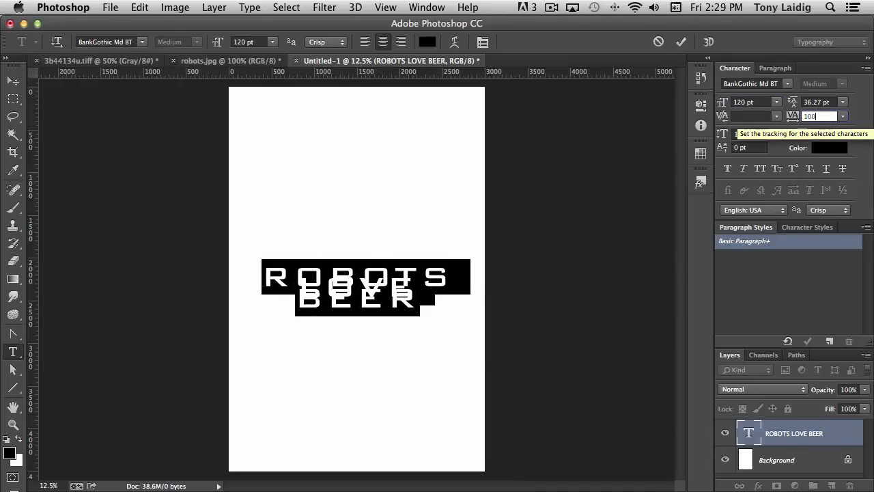
pyautogui.press('BackSpace')
pyautogui.press('BackSpace')
pyautogui.press('BackSpace')
pyautogui.write('0')
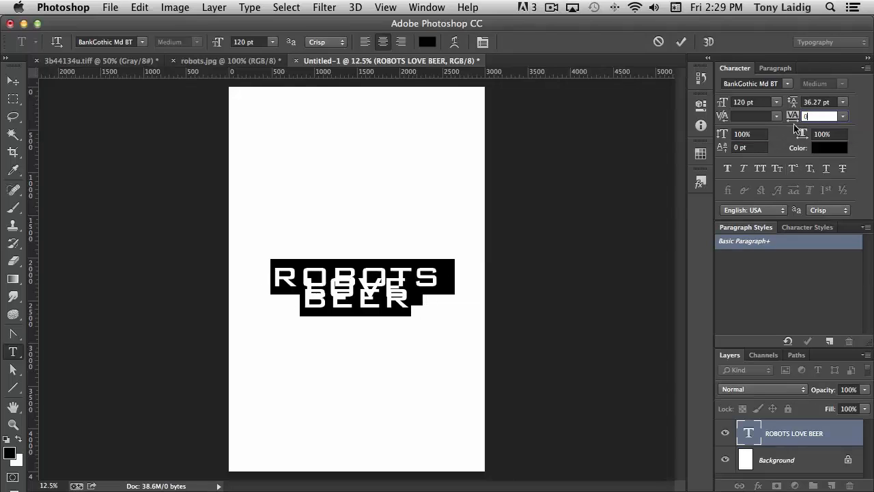
# Step: Set the text's font size to 150 pt and its leading to 180 pt
pyautogui.click(752, 102)
pyautogui.click(722, 104)
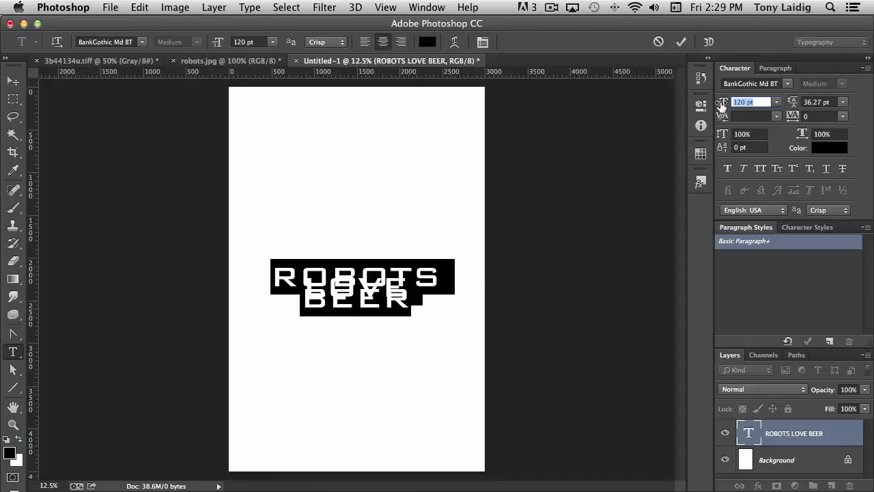
pyautogui.write('150')
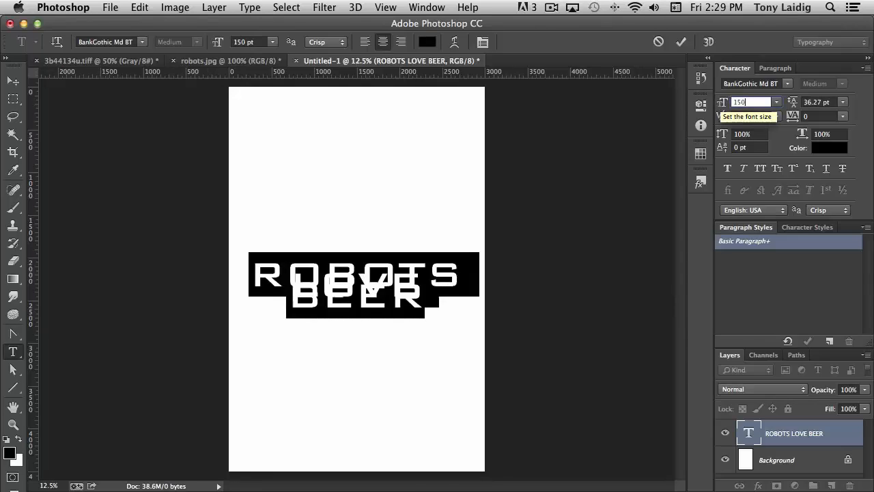
pyautogui.click(829, 101)
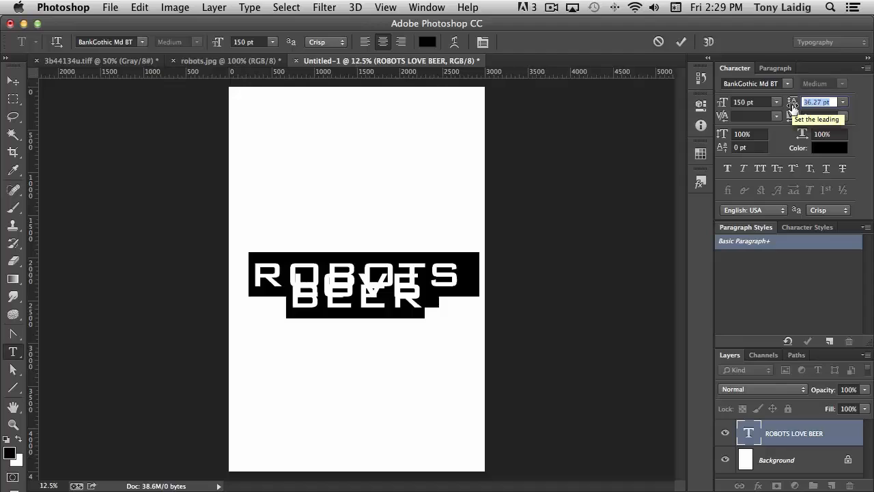
pyautogui.write('180')
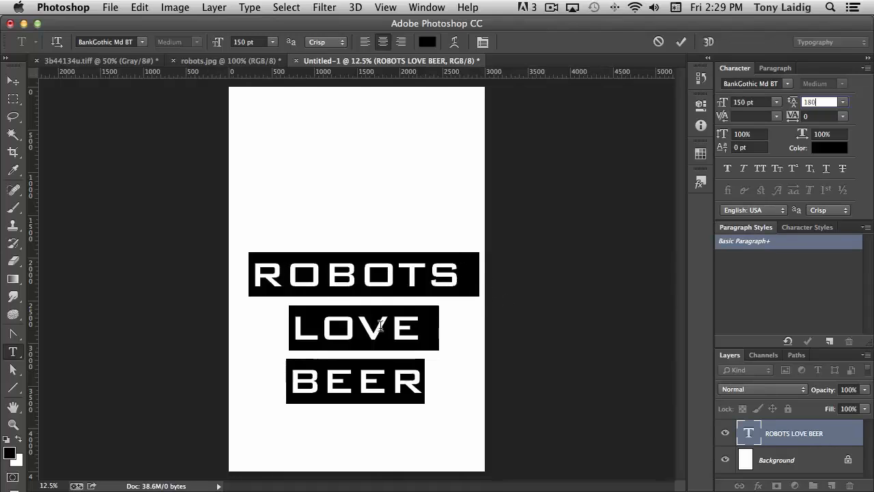
# Step: Select the LOVE and BEER lines and set their font size to 250 pt
pyautogui.click(448, 332)
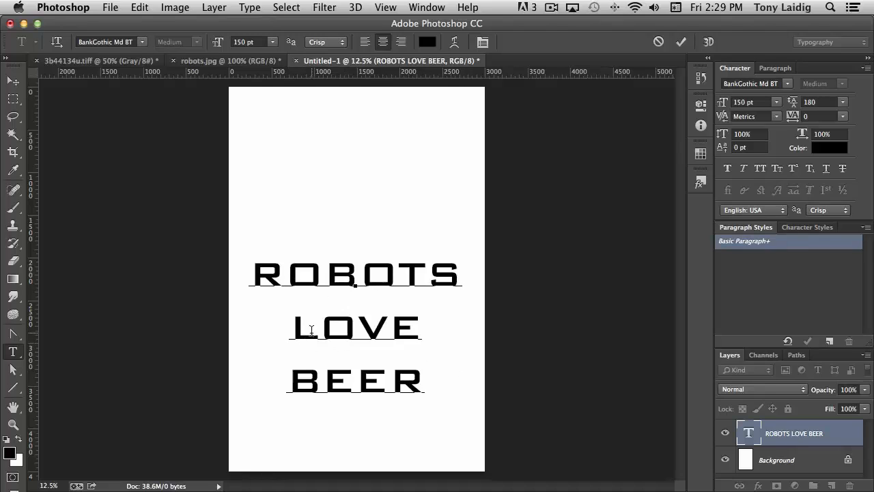
pyautogui.moveTo(297, 326); pyautogui.dragTo(422, 382)
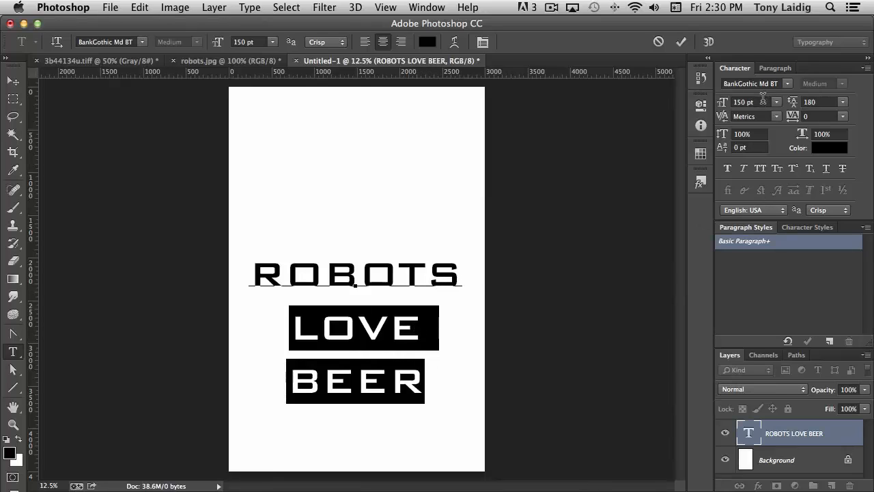
pyautogui.click(763, 100)
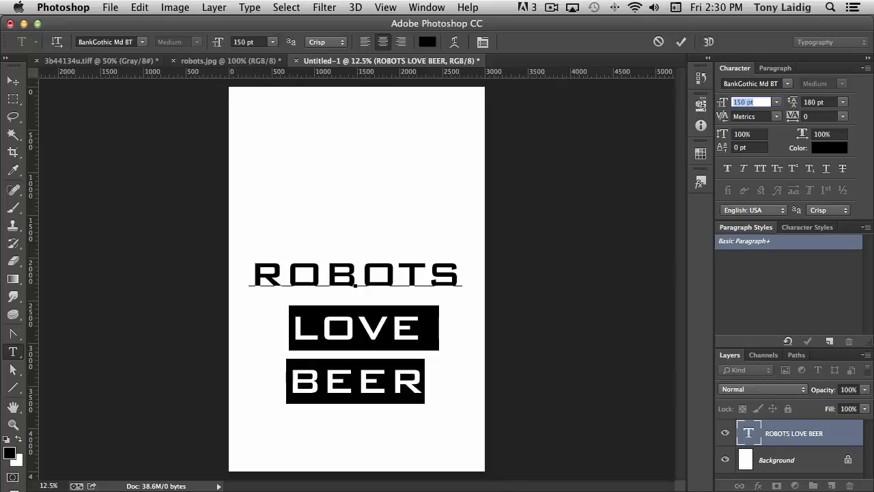
pyautogui.write('180')
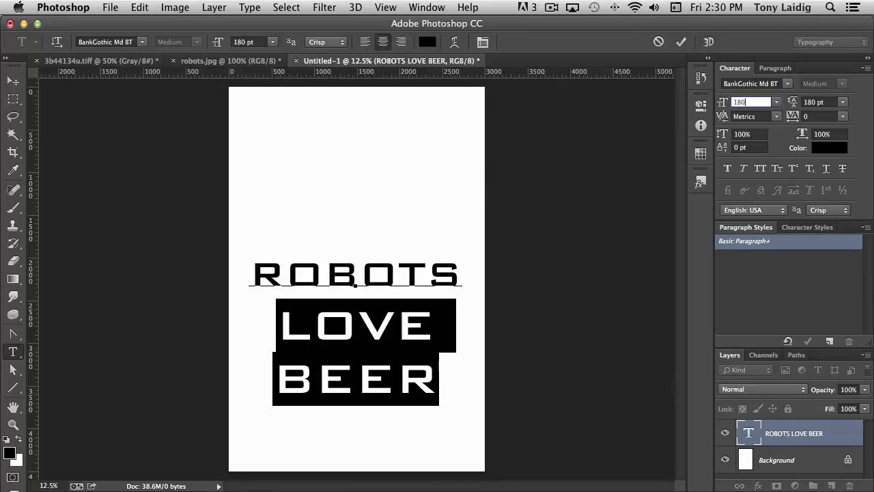
pyautogui.moveTo(763, 100); pyautogui.dragTo(703, 99)
pyautogui.write('220')
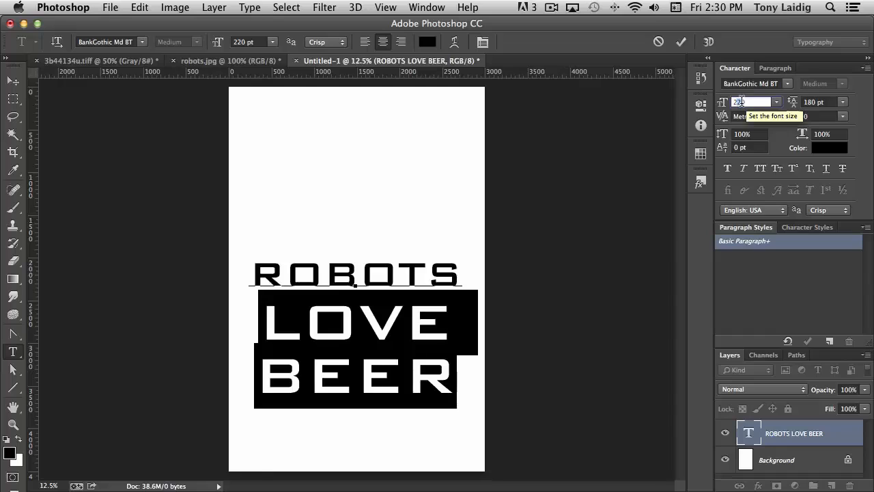
pyautogui.hotkey('shift', 'Up')
pyautogui.hotkey('shift', 'Up')
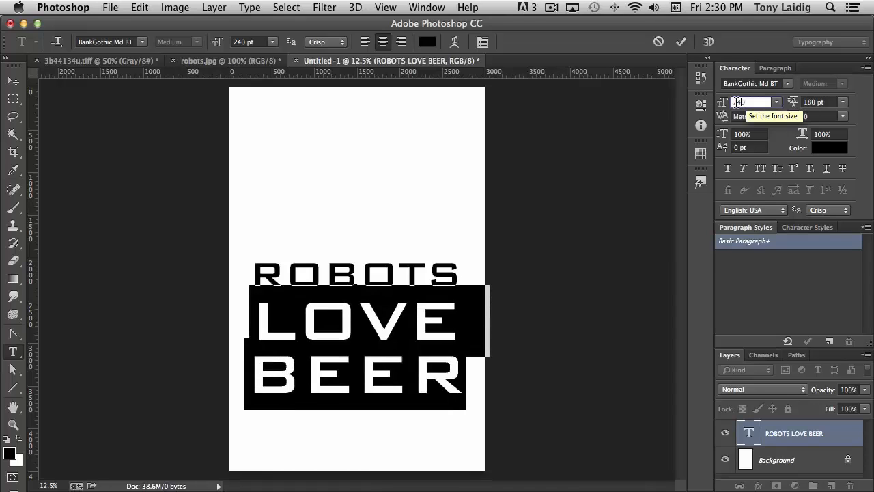
pyautogui.hotkey('shift', 'Up')
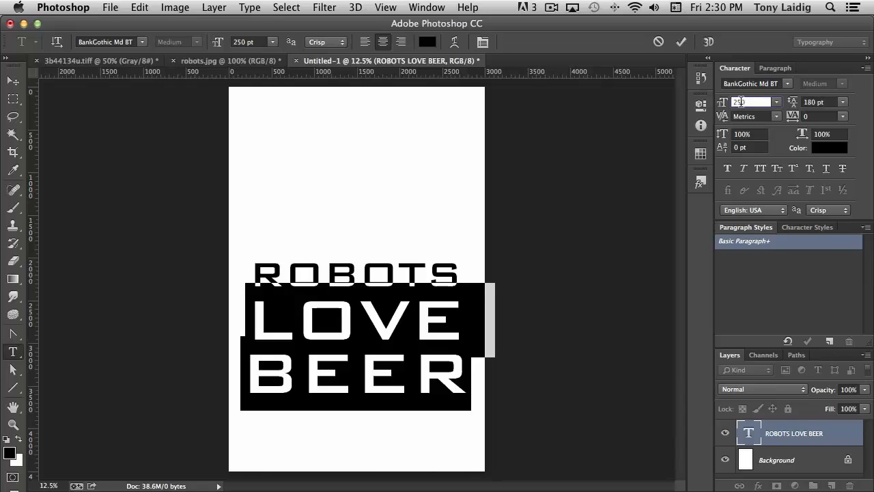
# Step: Set the BEER line to 240 pt and move the whole text block lower in the document
pyautogui.click(464, 377)
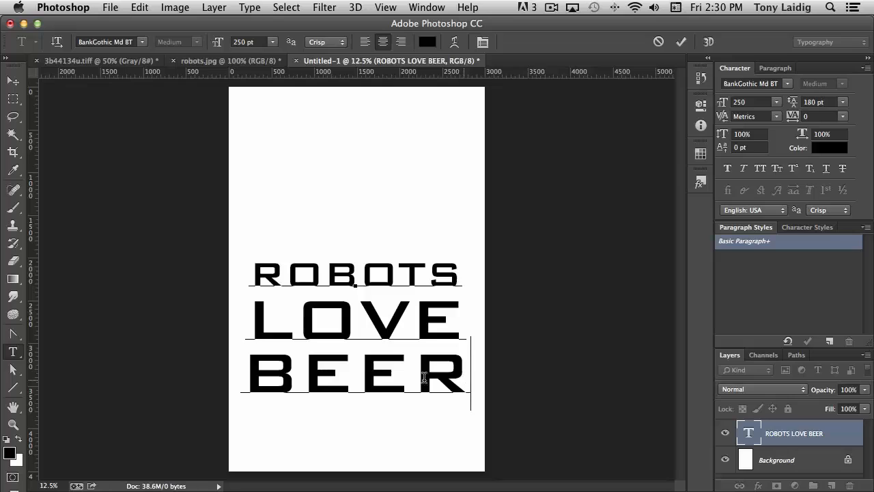
pyautogui.moveTo(425, 378); pyautogui.dragTo(252, 378)
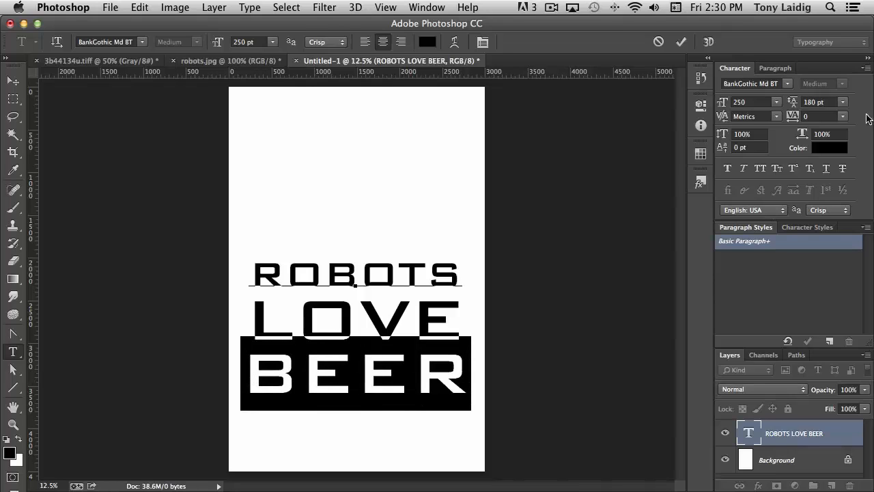
pyautogui.click(742, 102)
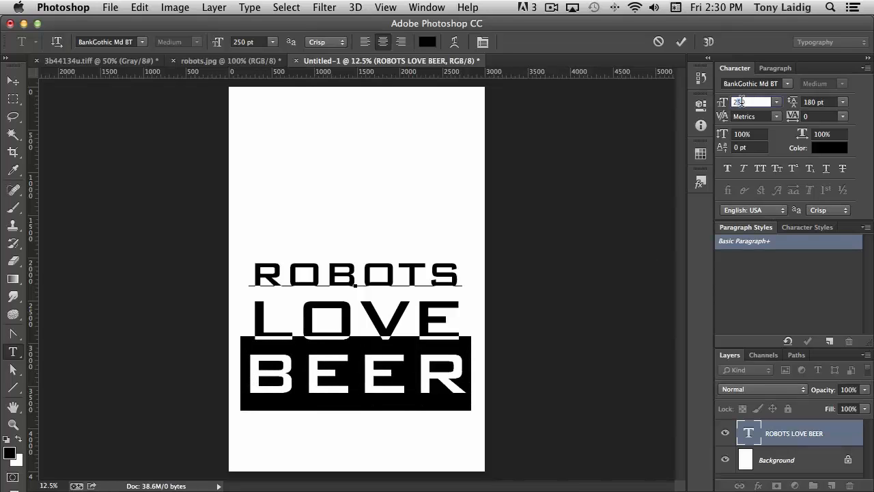
pyautogui.write('4')
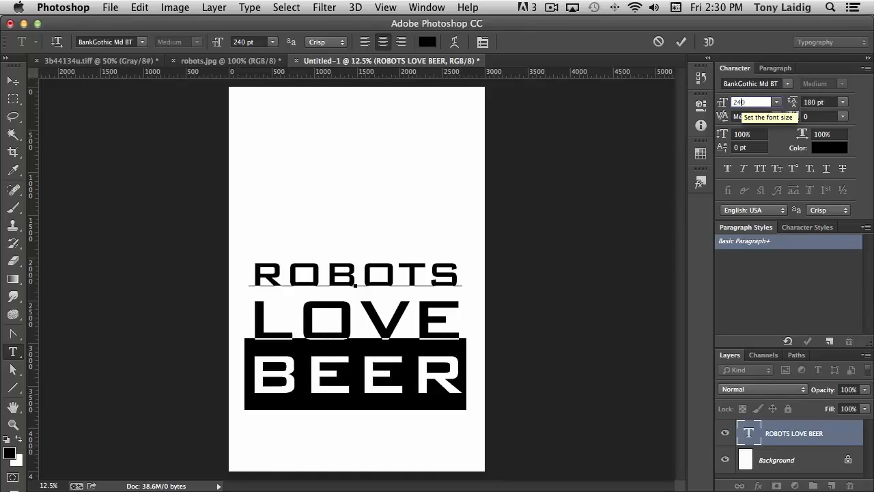
pyautogui.click(13, 80)
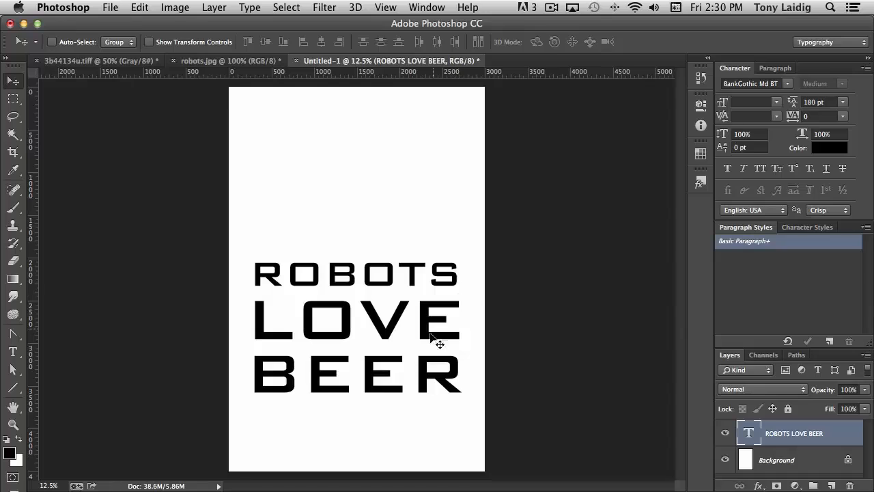
pyautogui.moveTo(382, 323); pyautogui.dragTo(384, 366)
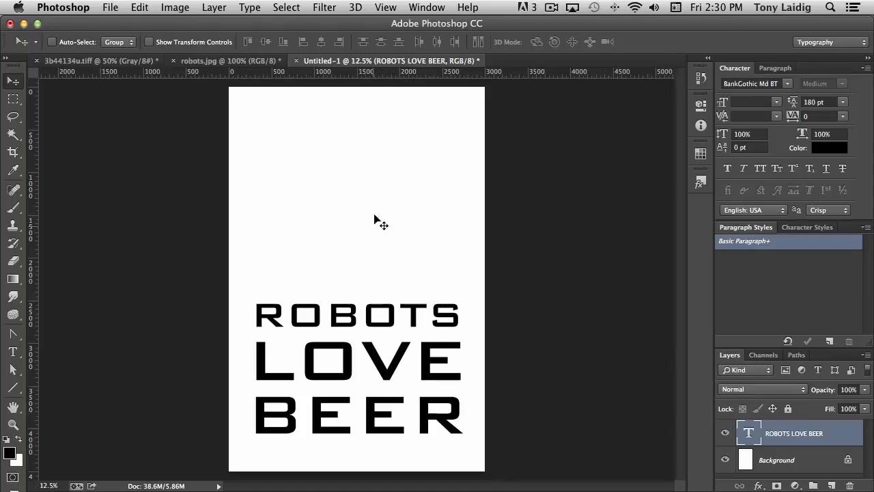
# Step: Bring the robot drawing from robots.jpg into the new document and scale it to about 740% above the text
pyautogui.click(216, 63)
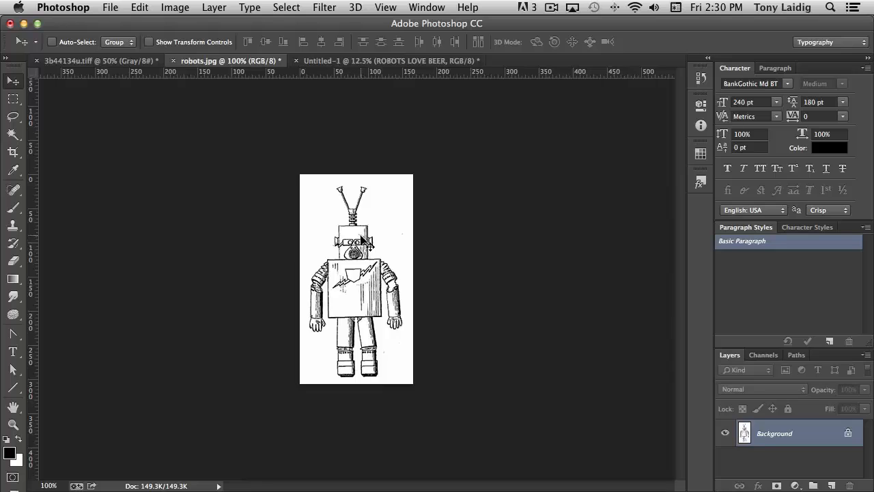
pyautogui.moveTo(362, 242); pyautogui.dragTo(372, 174)
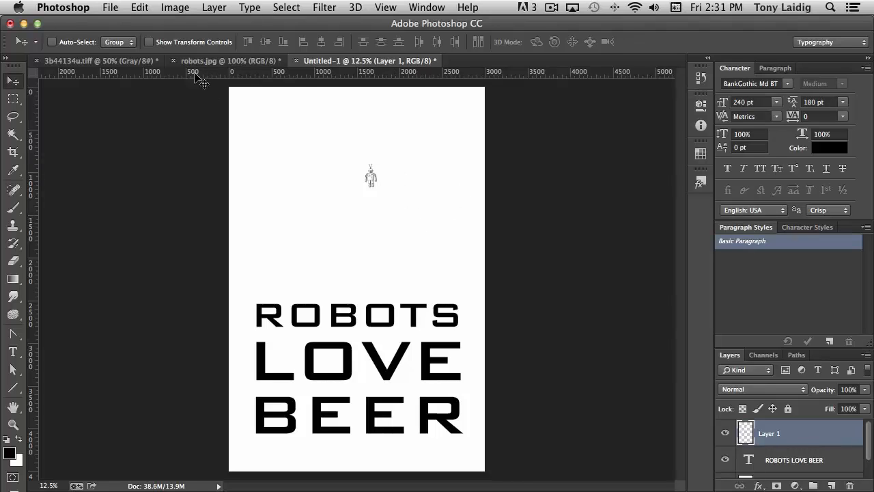
pyautogui.click(140, 6)
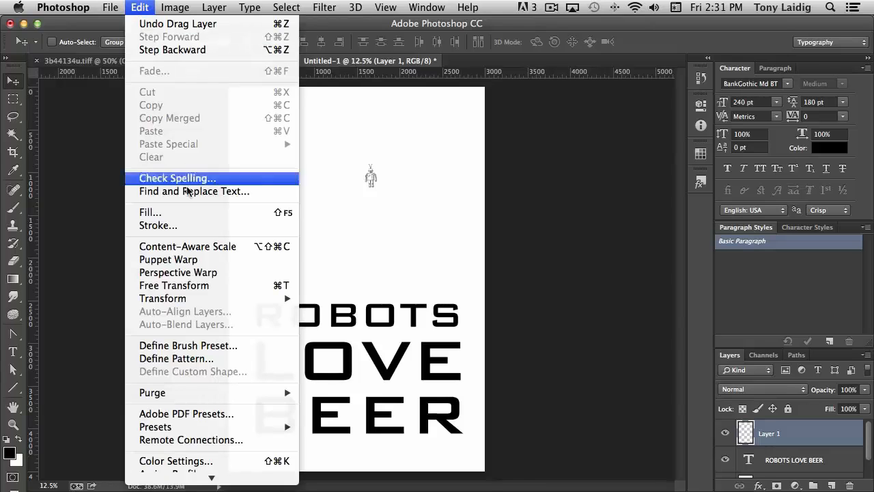
pyautogui.moveTo(191, 304)
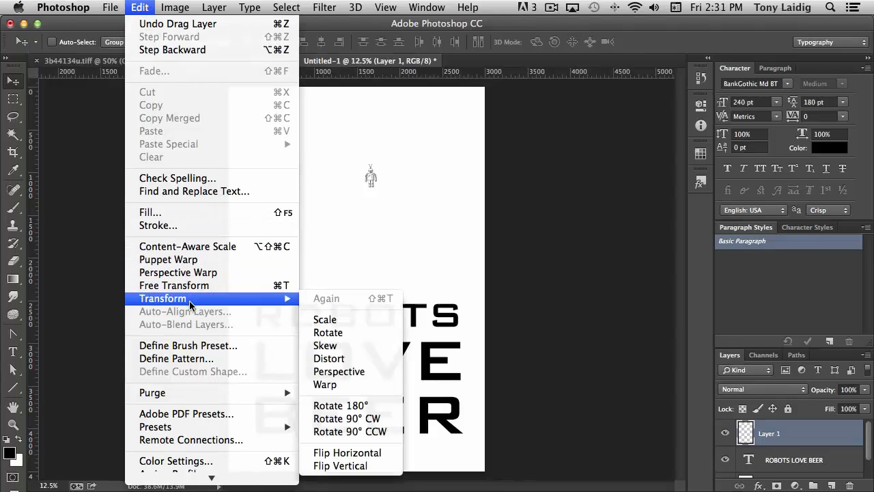
pyautogui.click(336, 321)
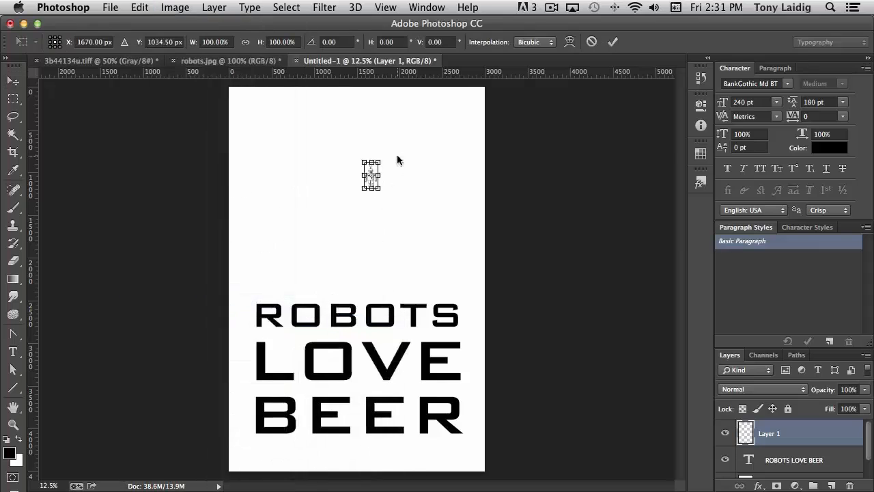
pyautogui.moveTo(364, 189); pyautogui.dragTo(309, 291)
pyautogui.moveTo(378, 163); pyautogui.dragTo(433, 119)
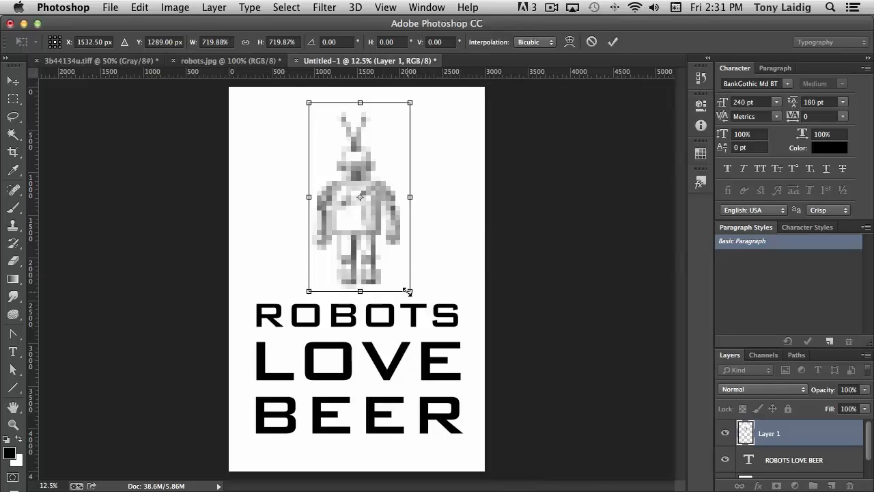
pyautogui.moveTo(410, 292); pyautogui.dragTo(413, 294)
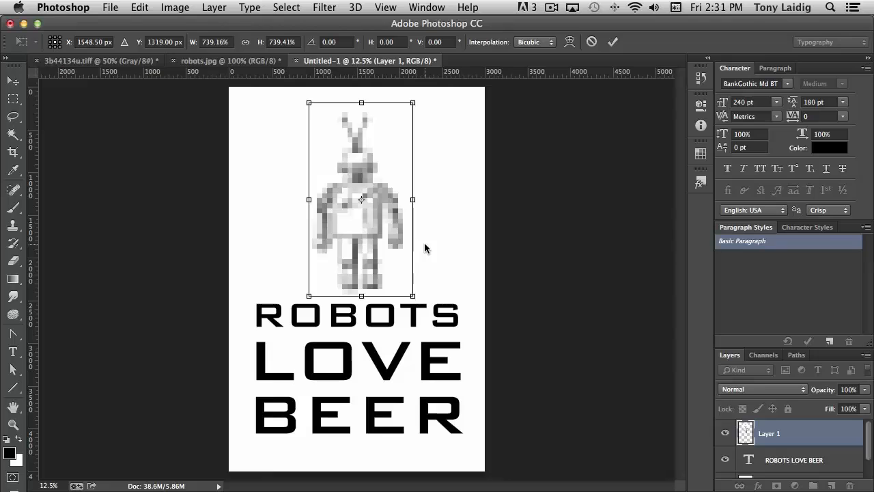
pyautogui.press('Return')
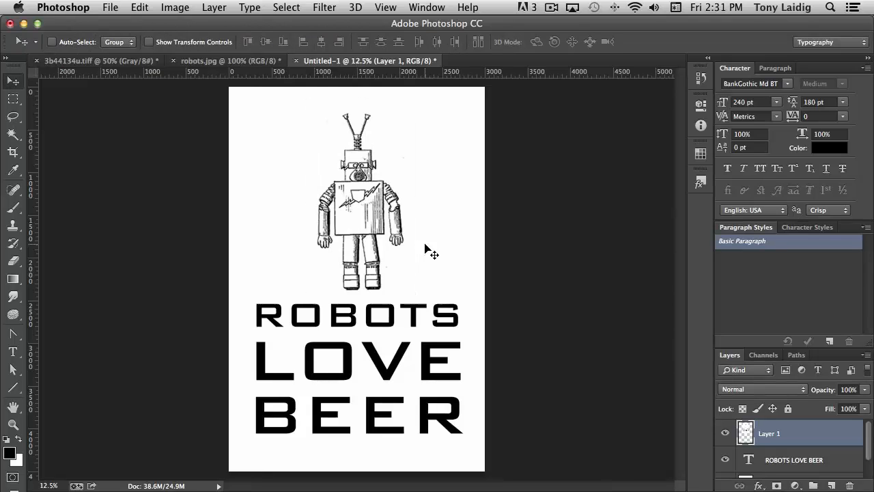
# Step: Duplicate the robot layer and hide the original robot layer
pyautogui.press('super+equal')
pyautogui.press('super+equal')
pyautogui.press('super+equal')
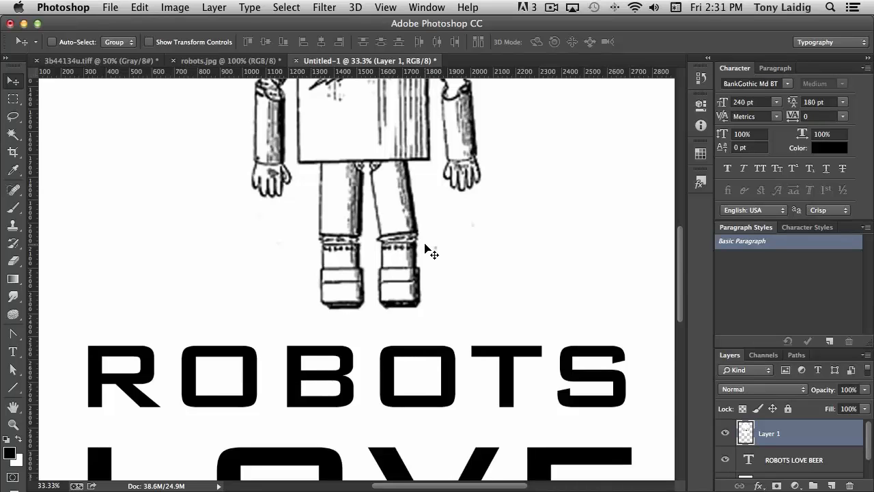
pyautogui.press('super+equal')
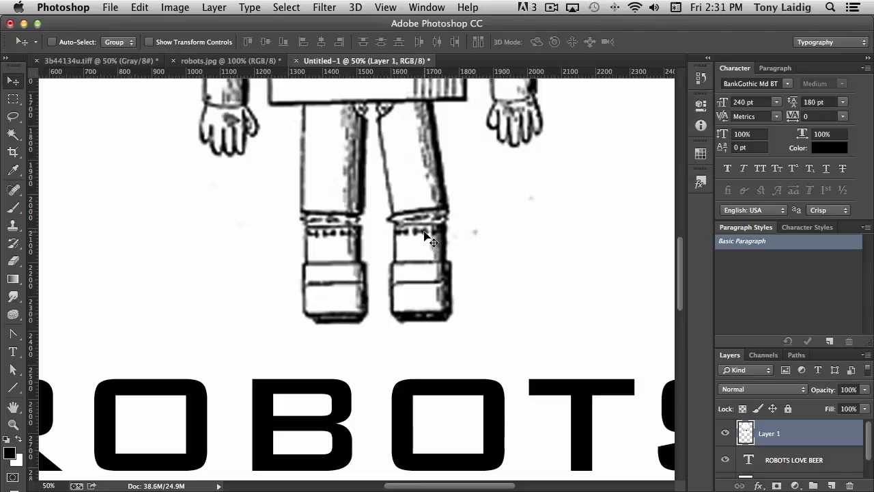
pyautogui.scroll(2, 425, 242)
pyautogui.scroll(5, 425, 242)
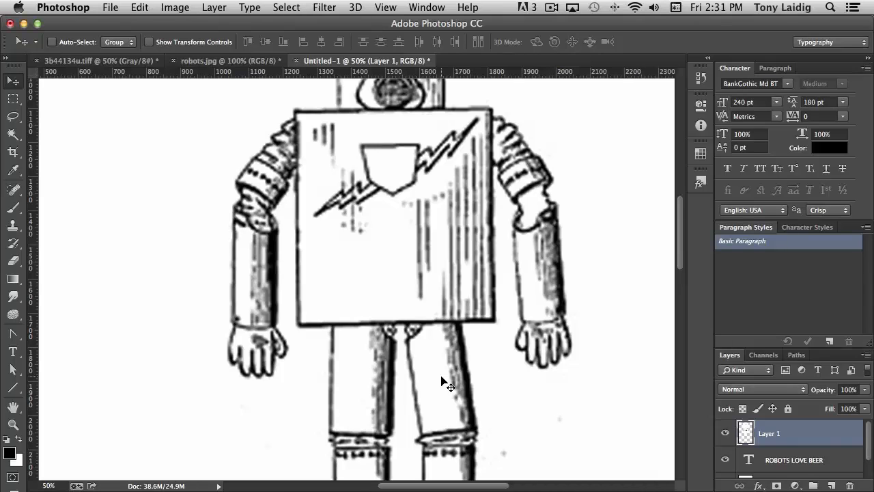
pyautogui.press('super+minus')
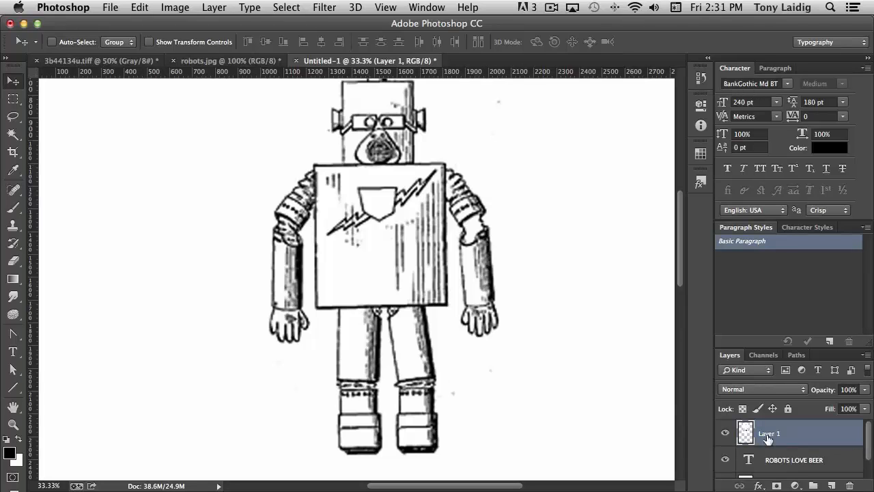
pyautogui.moveTo(744, 433); pyautogui.dragTo(833, 485)
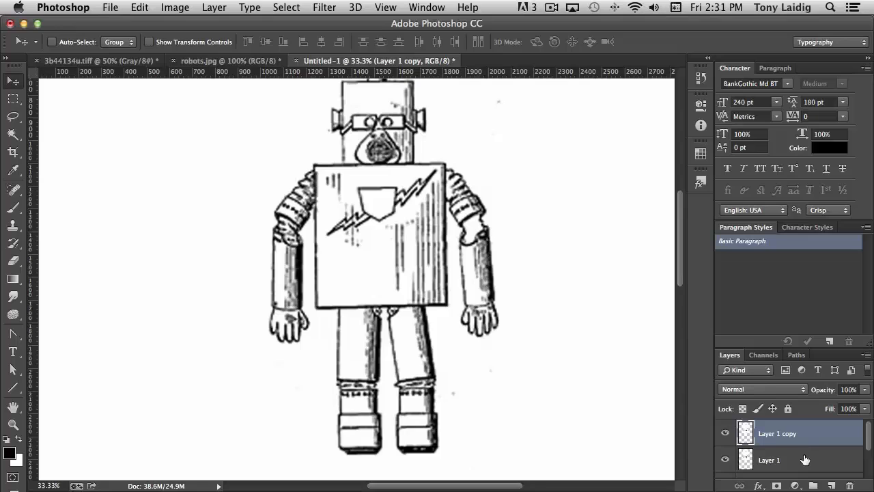
pyautogui.click(725, 460)
# Step: Apply the Oil Paint filter to the robot copy with Stylization 10 and Cleanliness 7.9
pyautogui.scroll(3, 592, 397)
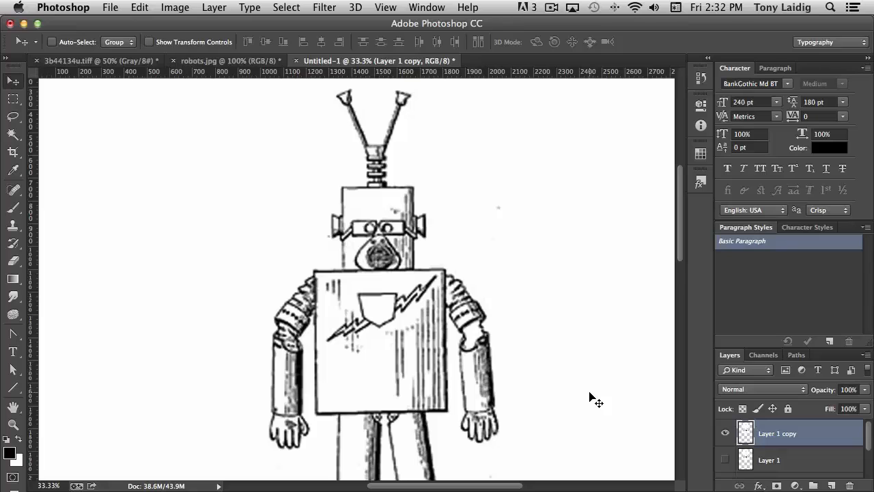
pyautogui.scroll(-3, 593, 400)
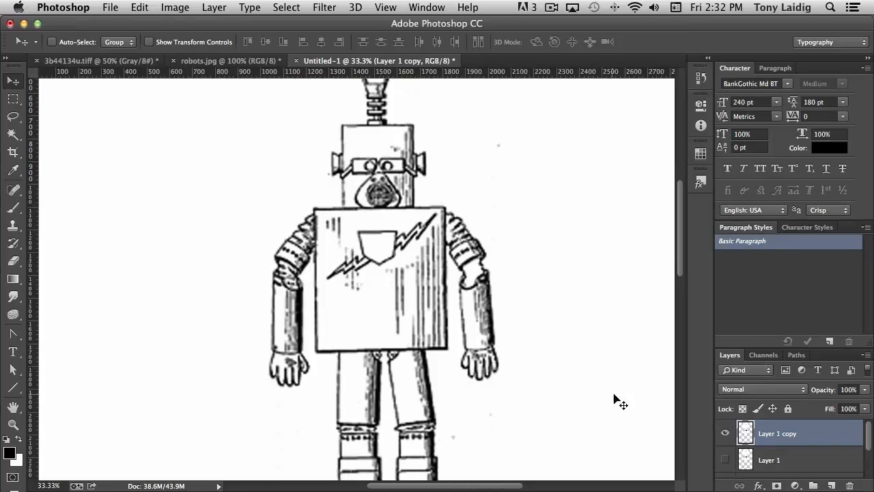
pyautogui.click(325, 8)
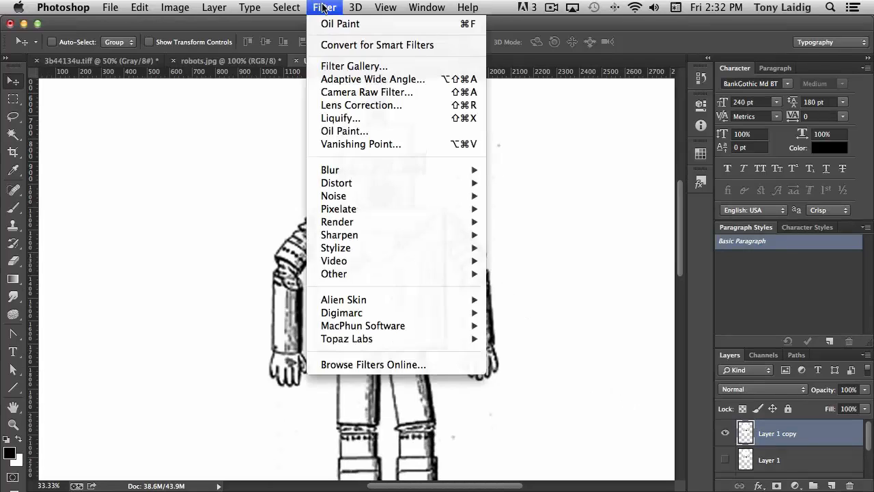
pyautogui.click(363, 131)
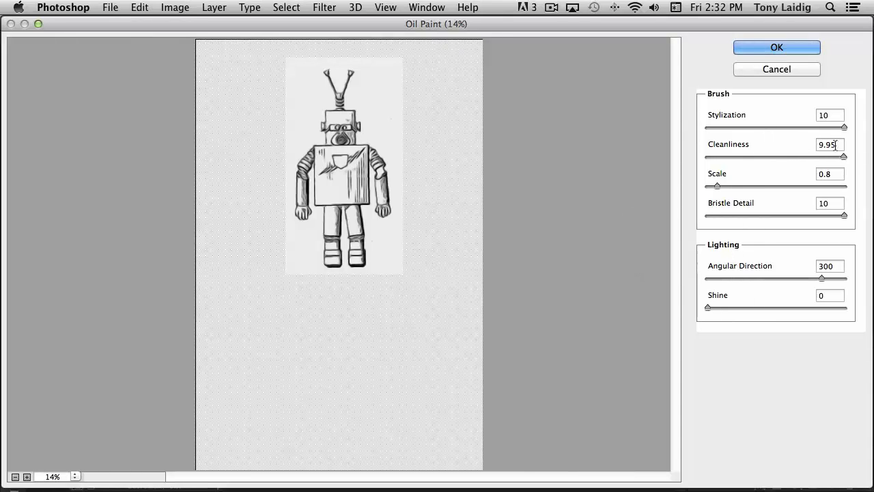
pyautogui.moveTo(846, 157); pyautogui.dragTo(816, 157)
pyautogui.moveTo(845, 128)
pyautogui.mouseDown()
pyautogui.moveTo(802, 130)
pyautogui.moveTo(845, 126)
pyautogui.mouseUp()
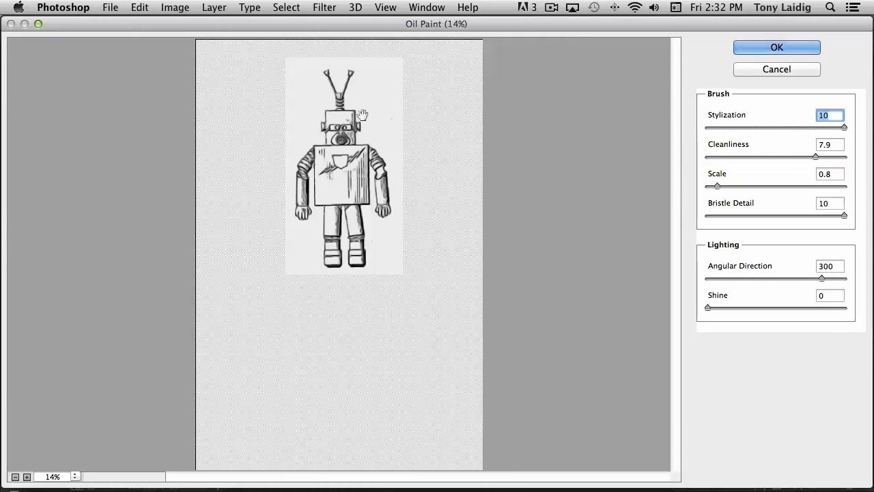
pyautogui.click(770, 47)
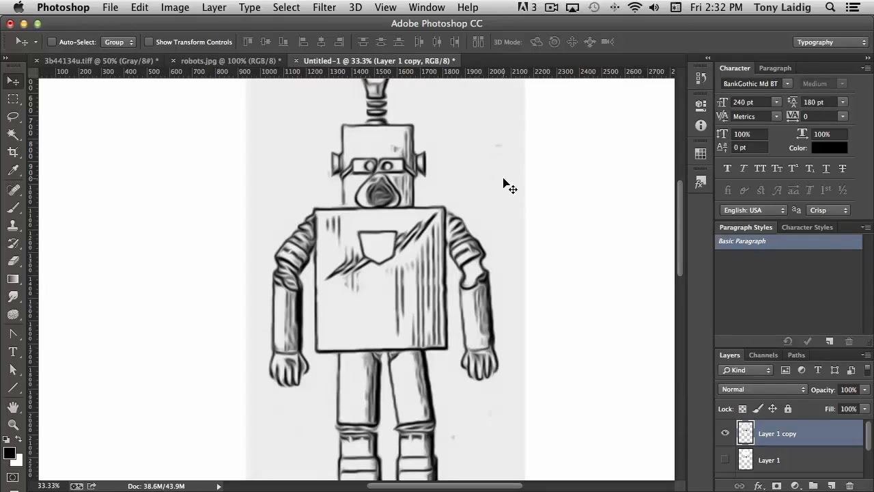
# Step: Apply Levels to the robot copy, setting the white point by sampling its grey background
pyautogui.press('super+l')
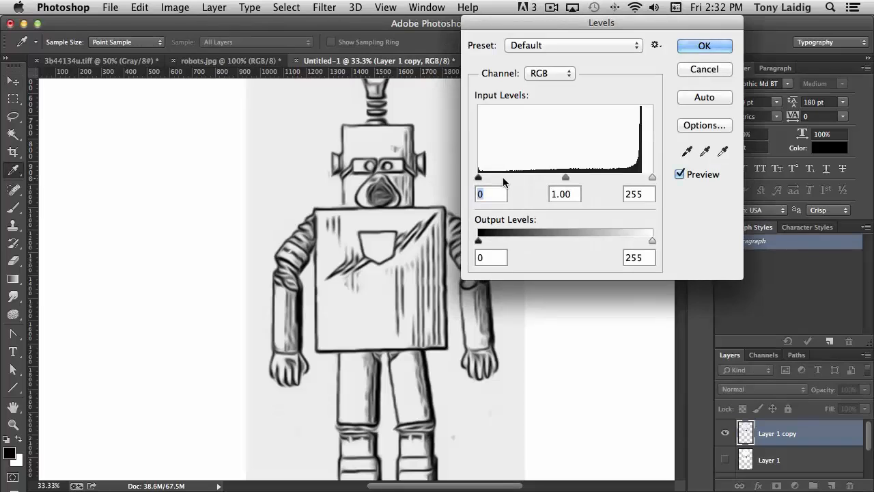
pyautogui.click(725, 154)
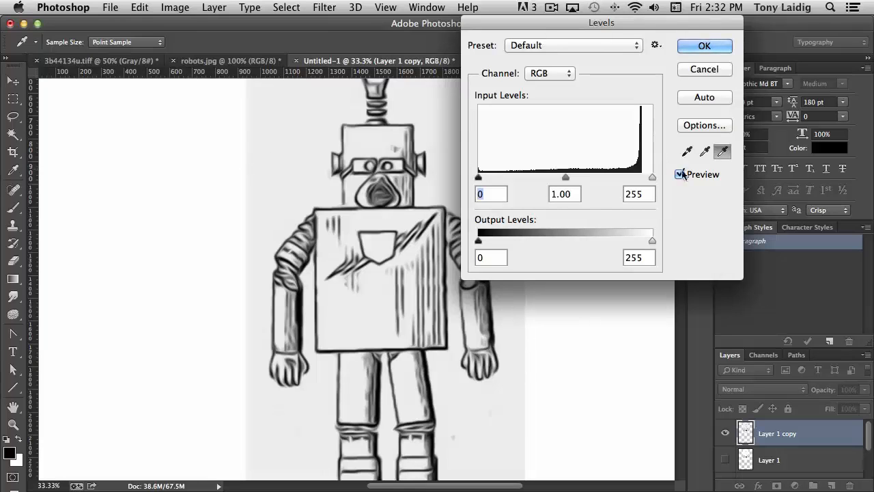
pyautogui.click(285, 149)
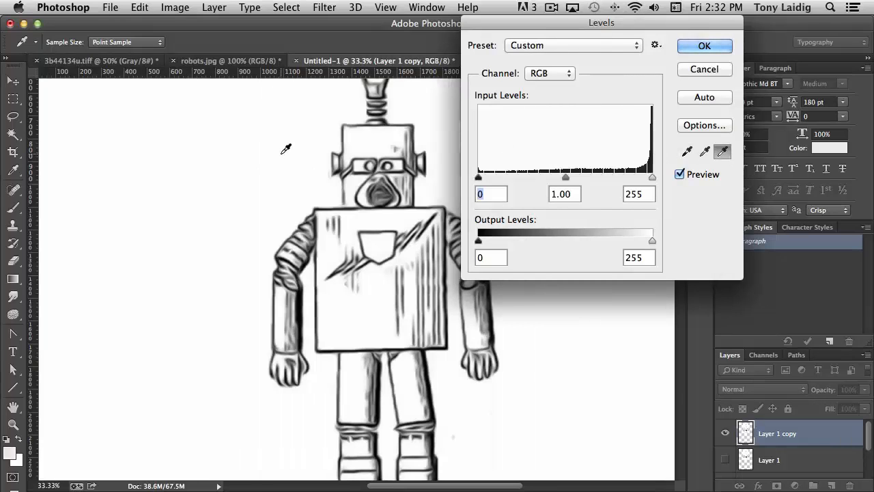
pyautogui.click(717, 45)
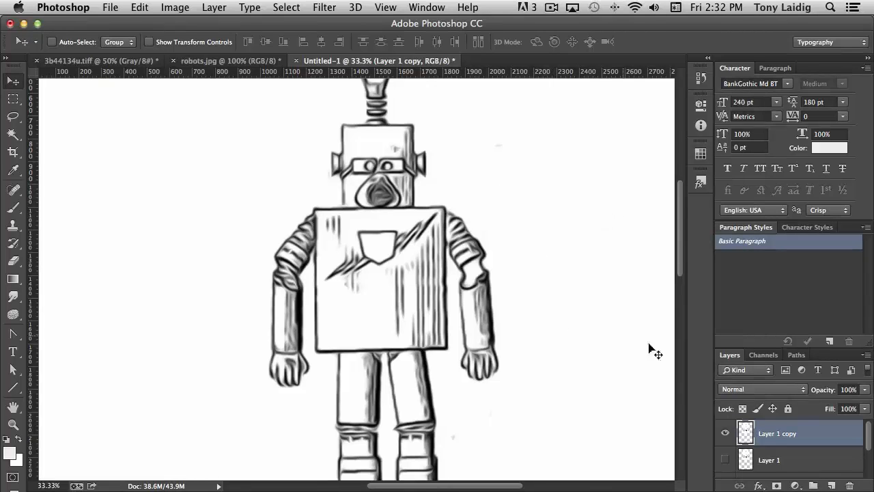
# Step: Compare the oil-painted robot copy with the original robot by toggling the layers' visibility, leaving both layers shown
pyautogui.scroll(-3, 755, 432)
pyautogui.scroll(3, 755, 432)
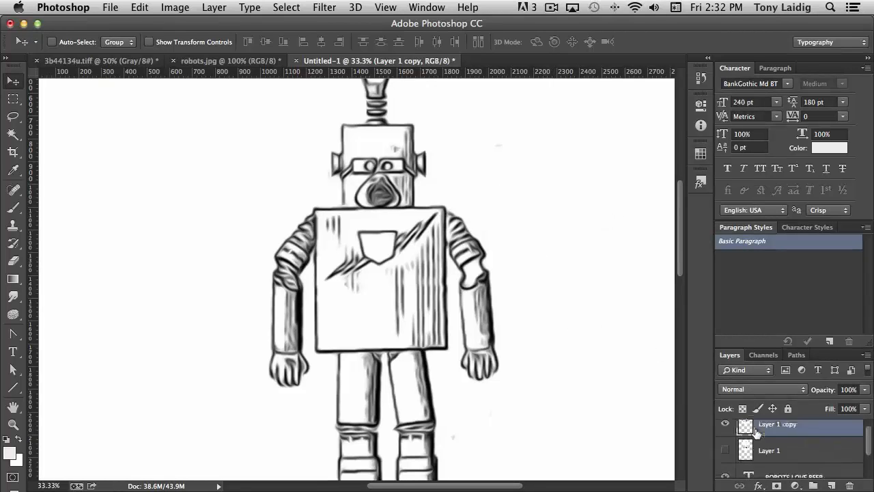
pyautogui.click(724, 433)
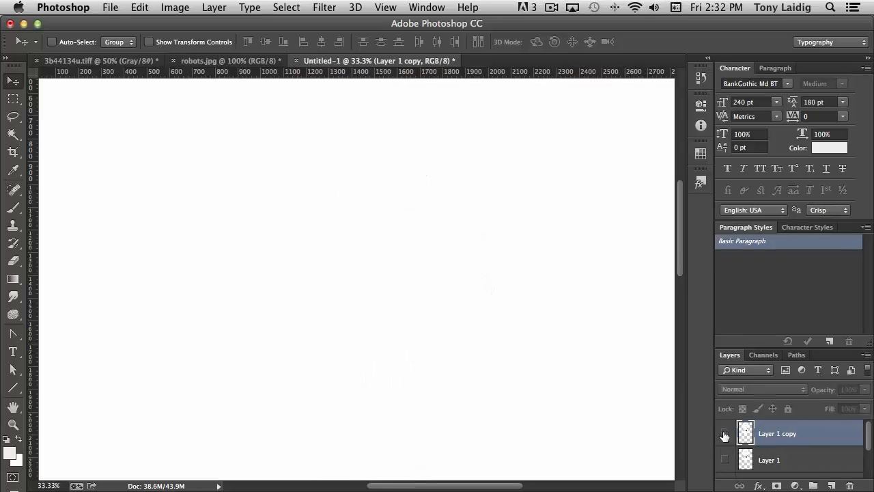
pyautogui.click(725, 460)
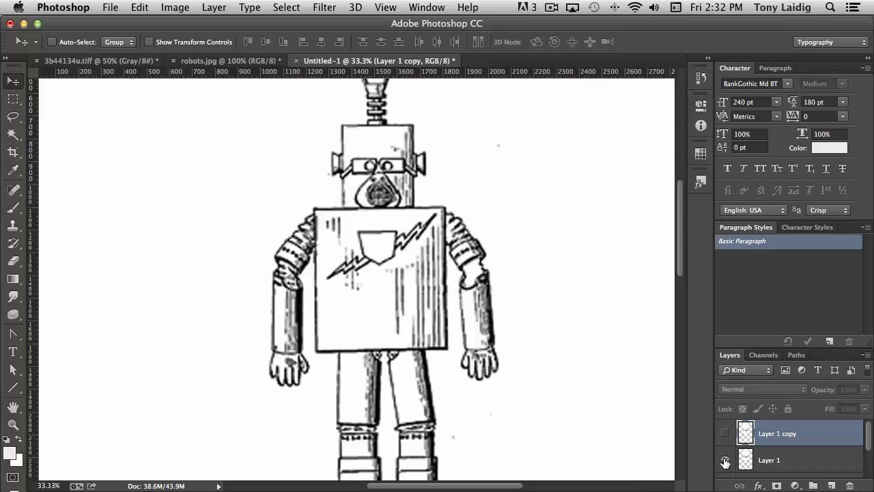
pyautogui.click(726, 433)
pyautogui.click(726, 433)
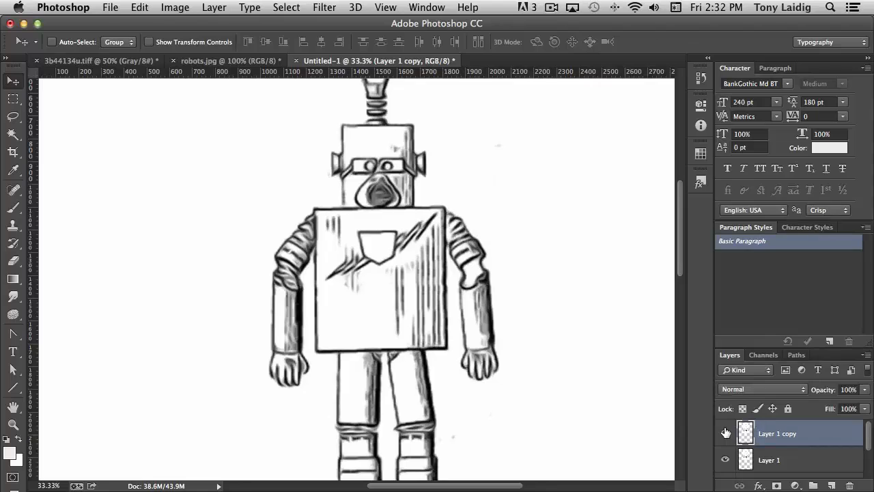
pyautogui.click(726, 433)
pyautogui.click(726, 433)
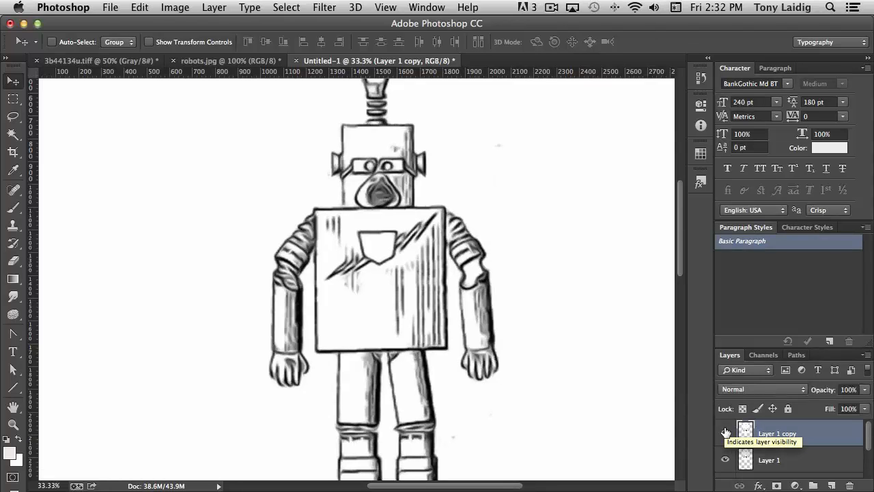
pyautogui.click(725, 433)
pyautogui.click(725, 433)
pyautogui.click(726, 433)
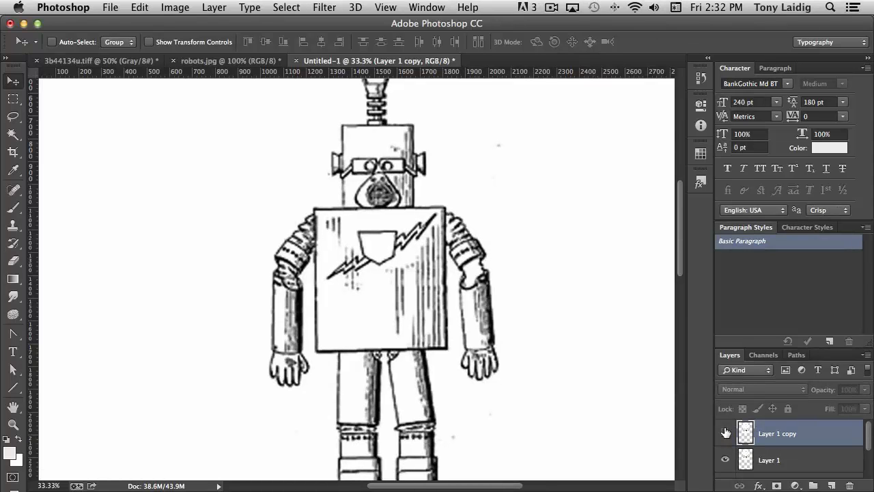
pyautogui.click(725, 433)
pyautogui.click(726, 433)
pyautogui.click(726, 434)
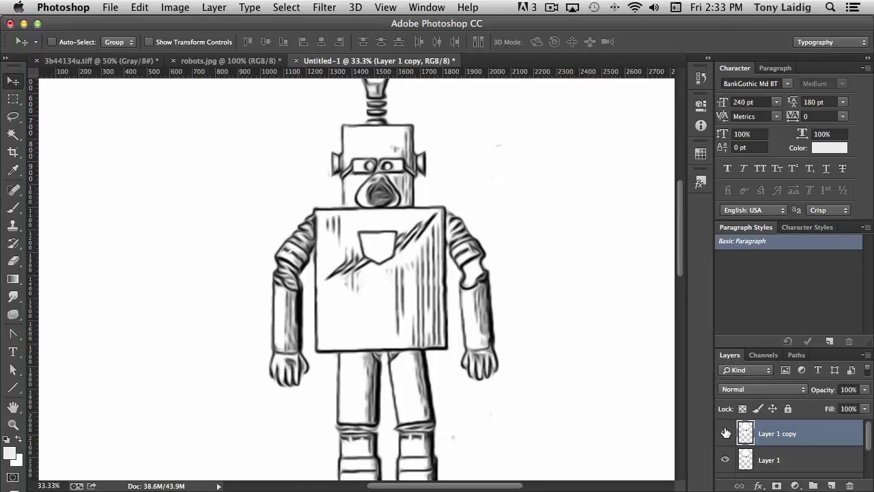
pyautogui.click(725, 433)
pyautogui.scroll(-2, 580, 357)
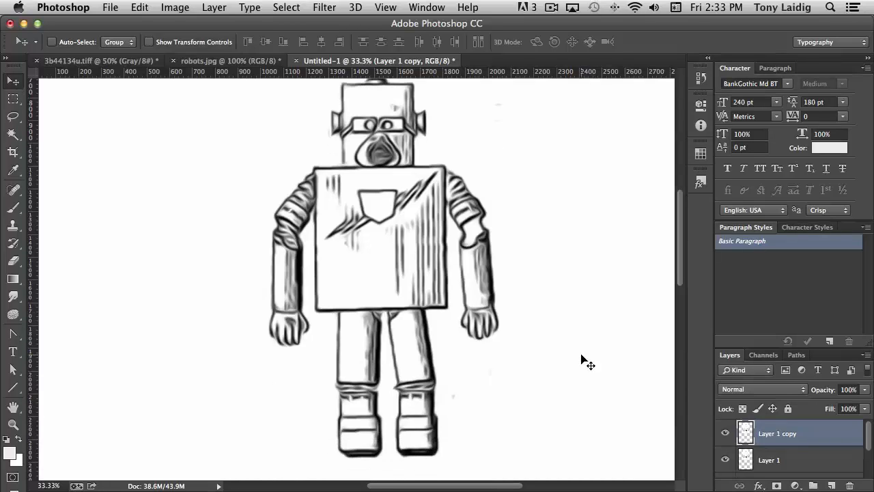
# Step: Apply a Threshold adjustment to the robot copy with a threshold level of 161
pyautogui.press('super+equal')
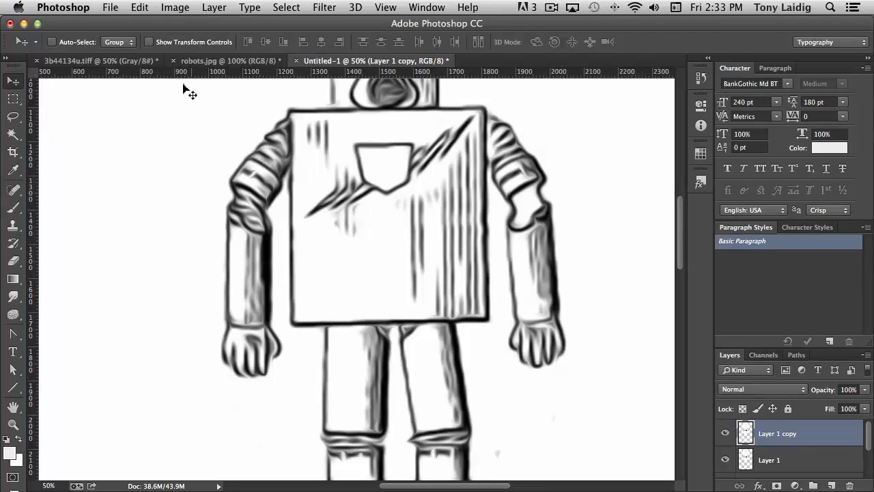
pyautogui.click(175, 10)
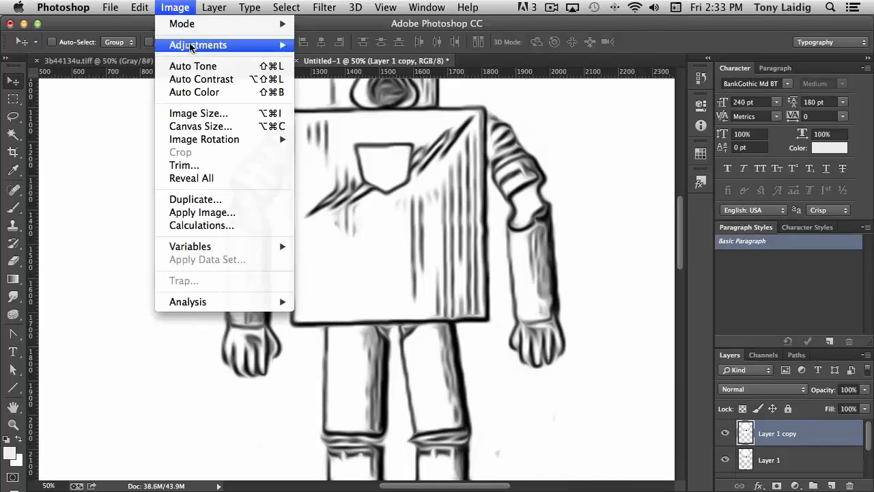
pyautogui.moveTo(192, 45)
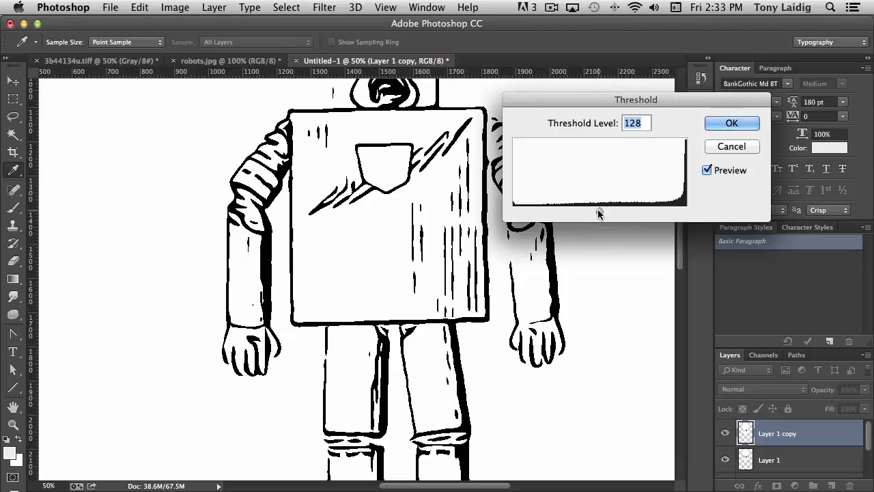
pyautogui.moveTo(600, 211); pyautogui.dragTo(613, 216)
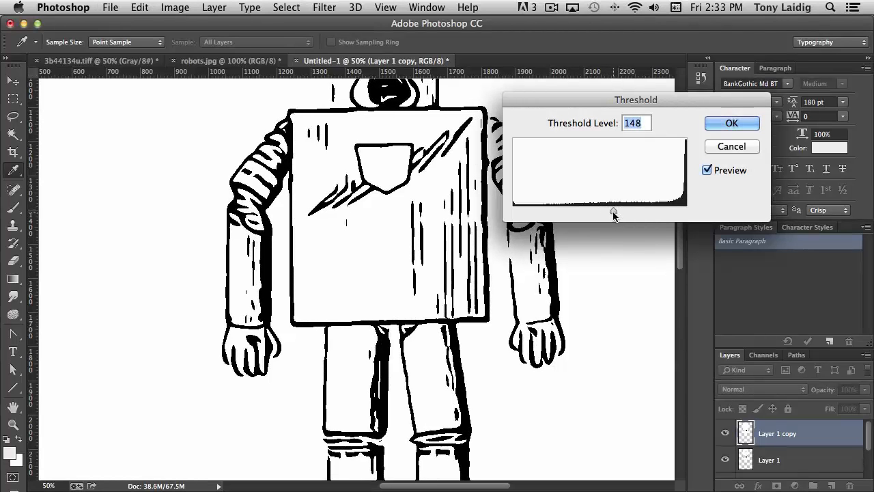
pyautogui.press('super+minus')
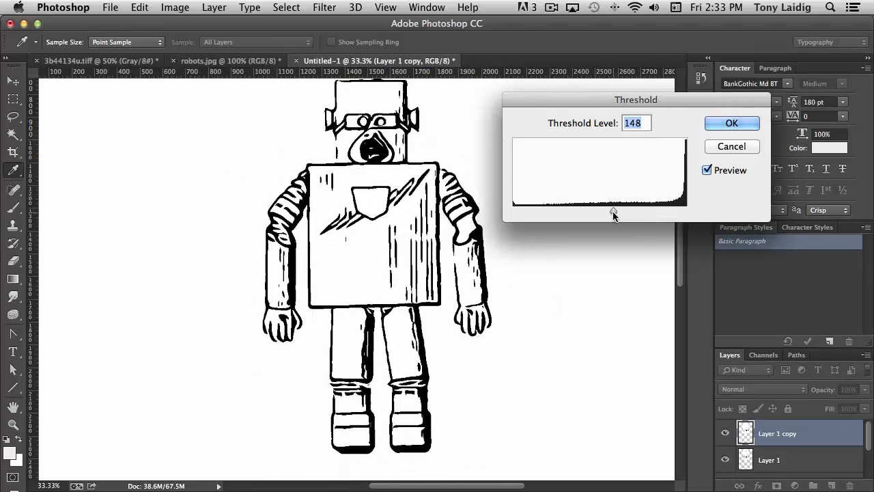
pyautogui.press('super+minus')
pyautogui.press('super+minus')
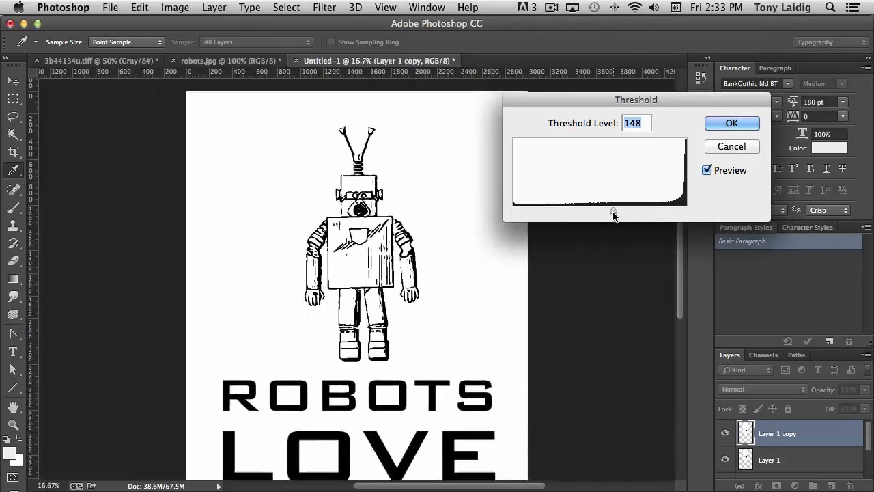
pyautogui.moveTo(611, 209); pyautogui.dragTo(630, 215)
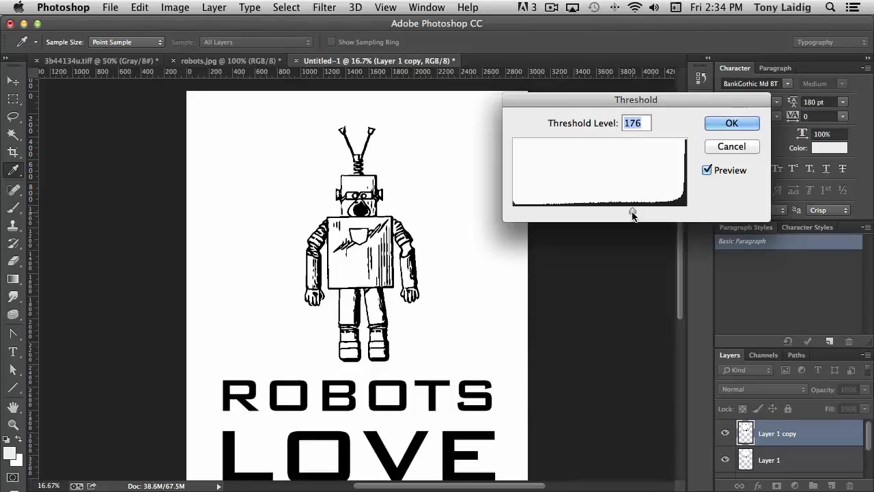
pyautogui.moveTo(633, 214)
pyautogui.mouseDown()
pyautogui.moveTo(573, 216)
pyautogui.moveTo(622, 216)
pyautogui.mouseUp()
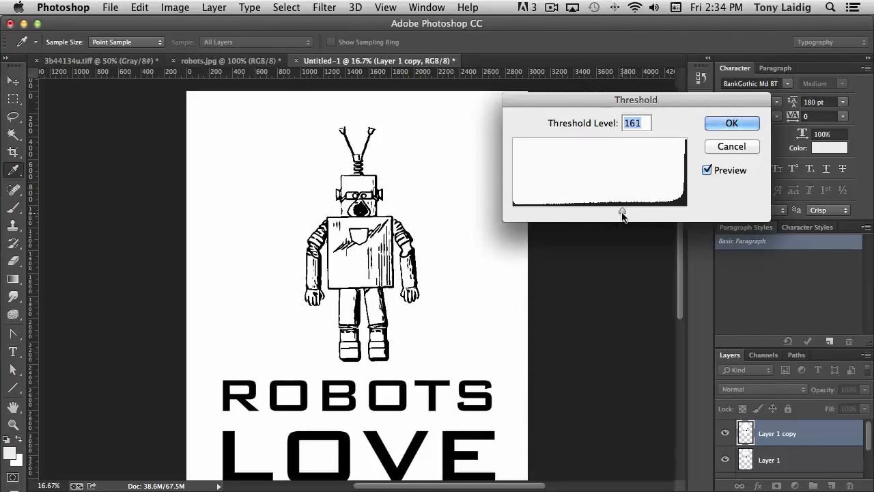
pyautogui.click(731, 124)
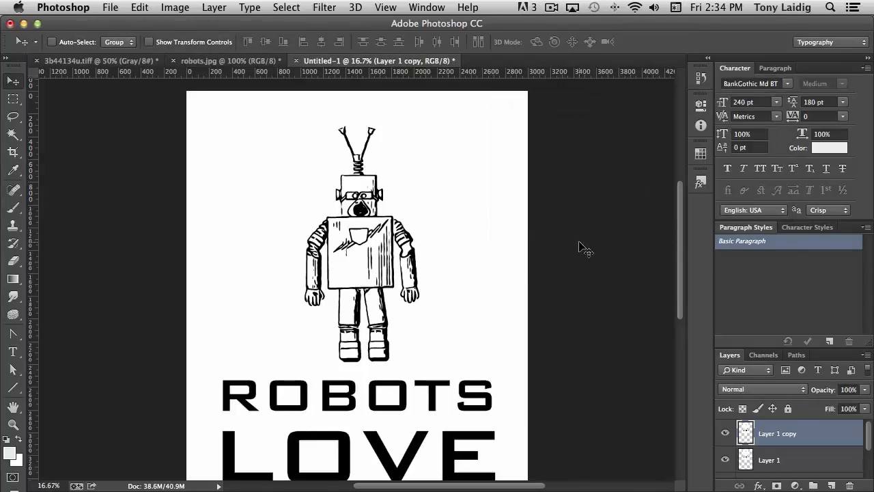
# Step: Compare the thresholded robot copy with the original drawing by toggling the copy's visibility
pyautogui.press('super+equal')
pyautogui.press('super+equal')
pyautogui.press('super+equal')
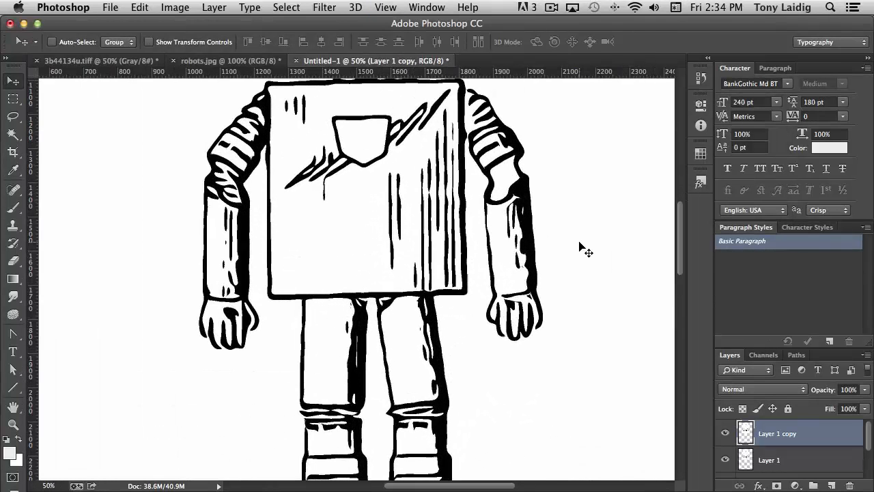
pyautogui.press('super+equal')
pyautogui.press('super+equal')
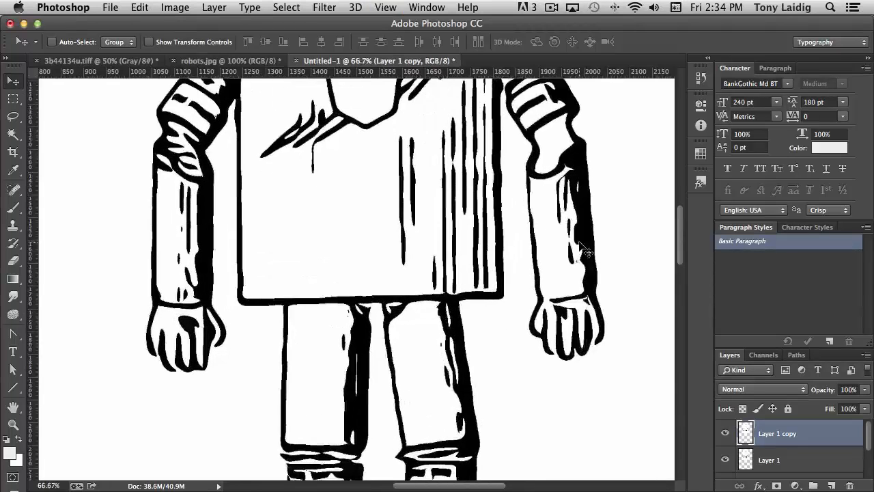
pyautogui.press('super+minus')
pyautogui.press('super+minus')
pyautogui.press('super+minus')
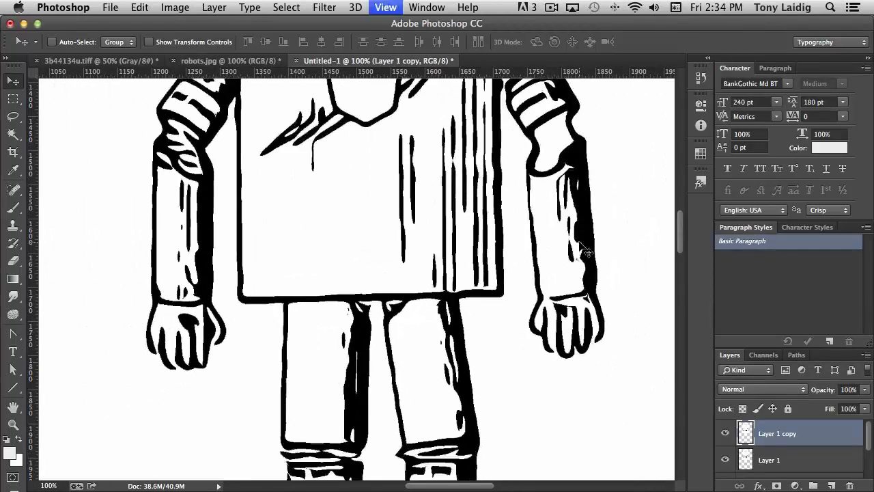
pyautogui.press('super+minus')
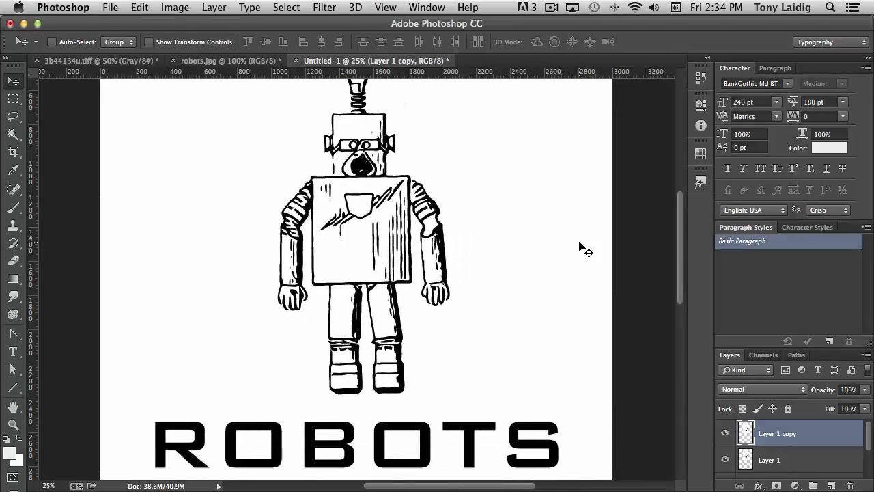
pyautogui.click(726, 433)
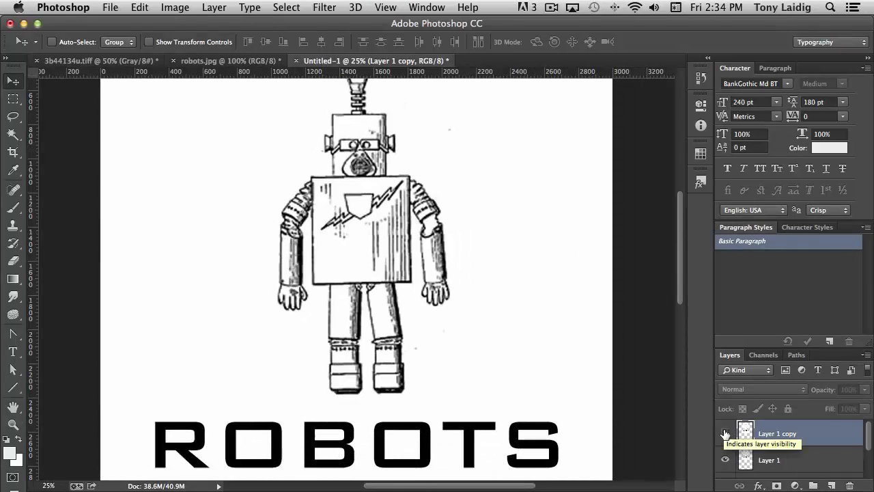
pyautogui.click(726, 434)
pyautogui.click(725, 434)
pyautogui.click(726, 434)
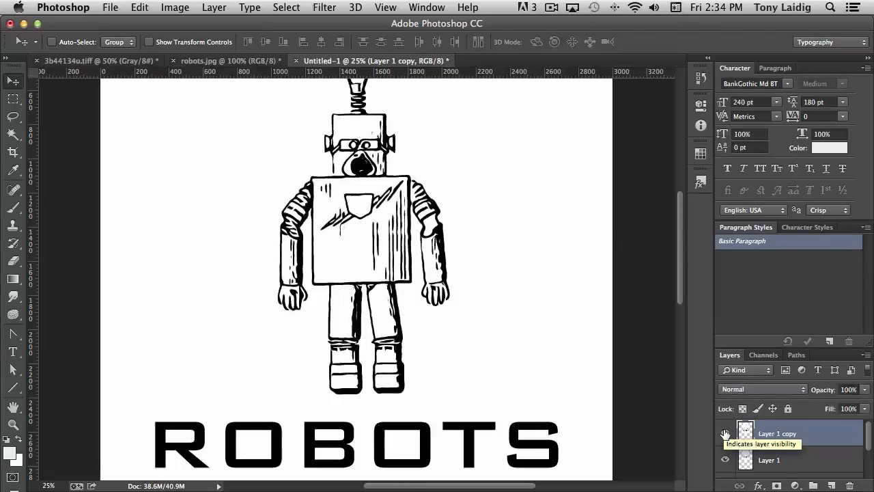
pyautogui.click(725, 434)
pyautogui.click(725, 434)
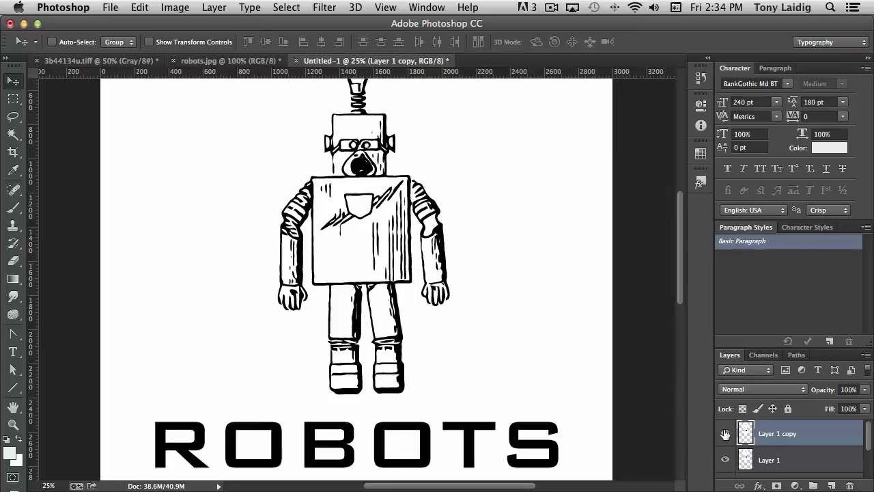
pyautogui.click(725, 434)
pyautogui.click(725, 434)
pyautogui.scroll(3, 528, 275)
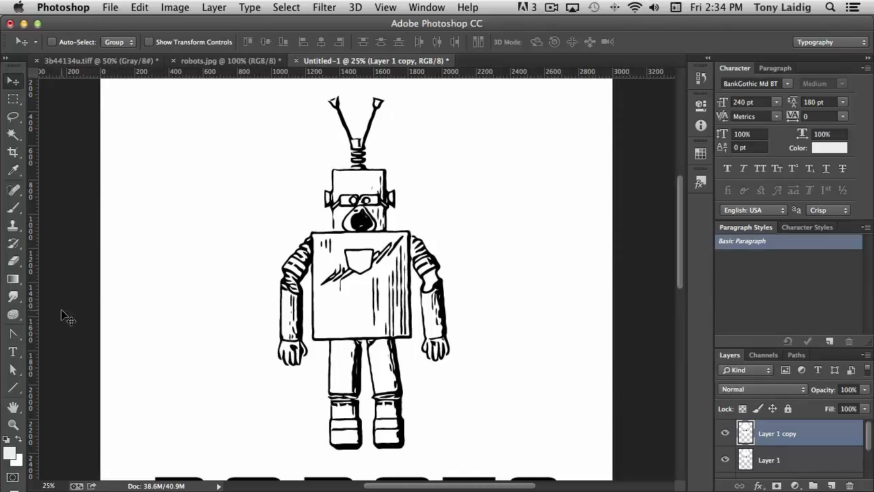
# Step: Touch up gaps in the robot copy's outlines, antenna and limbs with an 8 px black brush
pyautogui.click(13, 208)
pyautogui.click(6, 438)
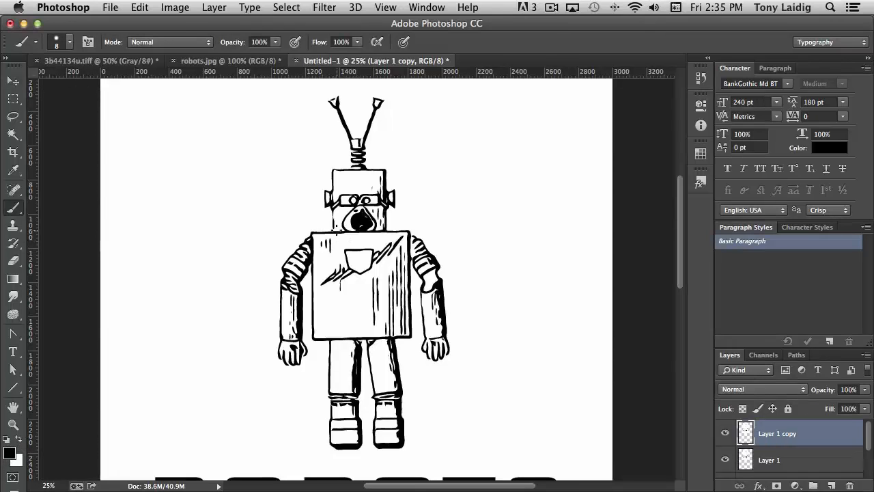
pyautogui.press('super+equal')
pyautogui.press('super+equal')
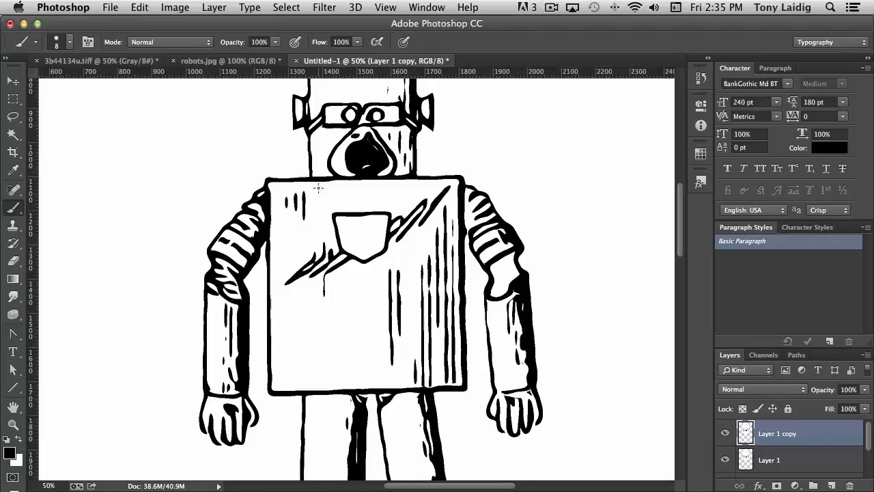
pyautogui.scroll(5, 386, 215)
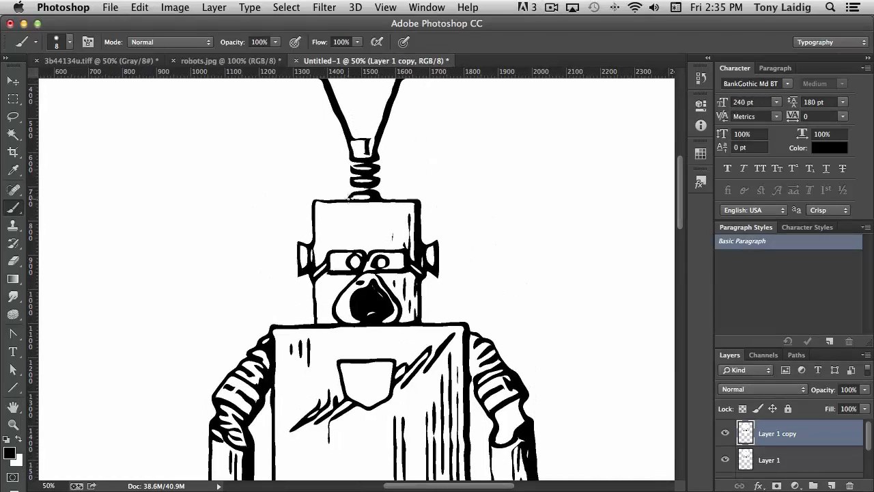
pyautogui.moveTo(410, 169); pyautogui.dragTo(414, 229)
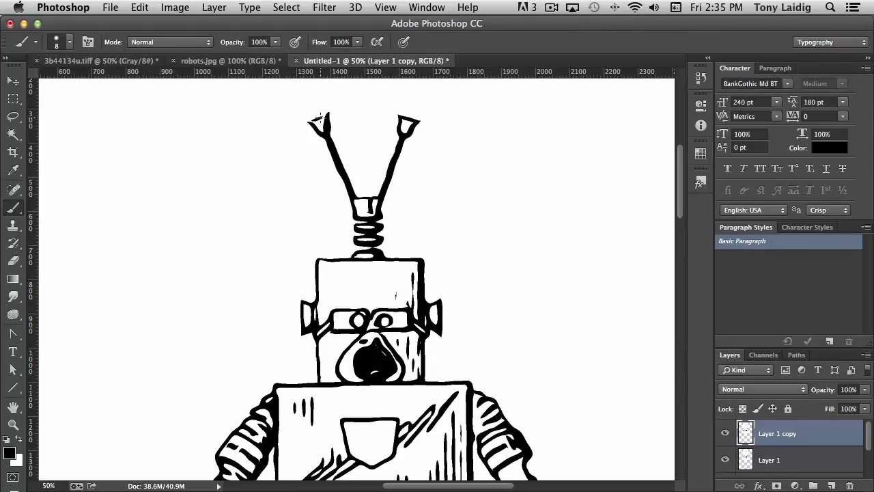
pyautogui.moveTo(321, 116); pyautogui.dragTo(309, 123)
pyautogui.scroll(-5, 435, 116)
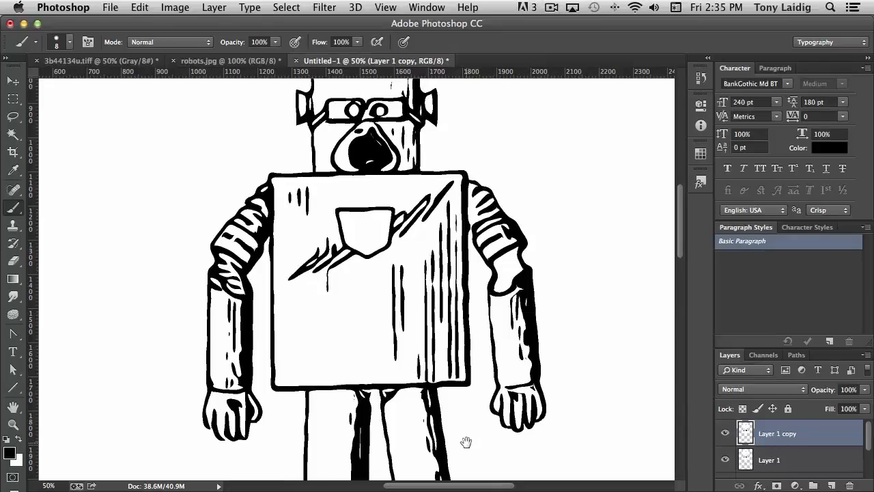
pyautogui.scroll(-5, 464, 439)
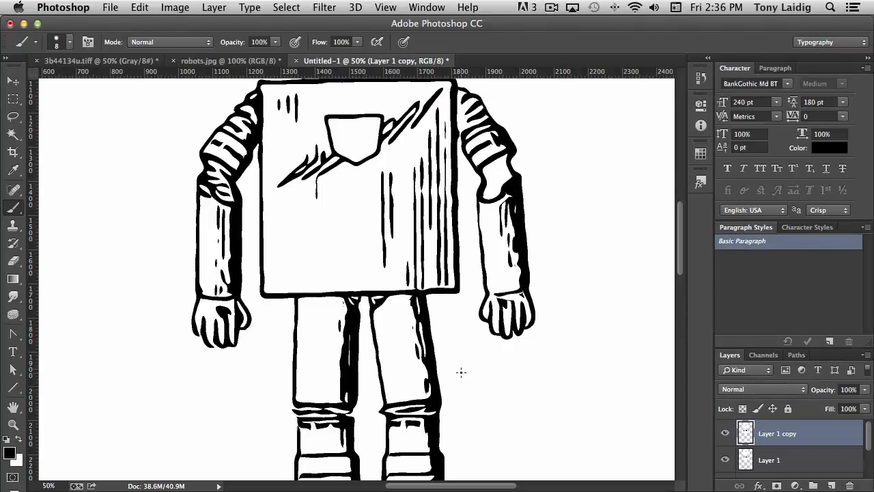
pyautogui.press('space')
pyautogui.moveTo(460, 374); pyautogui.dragTo(433, 269)
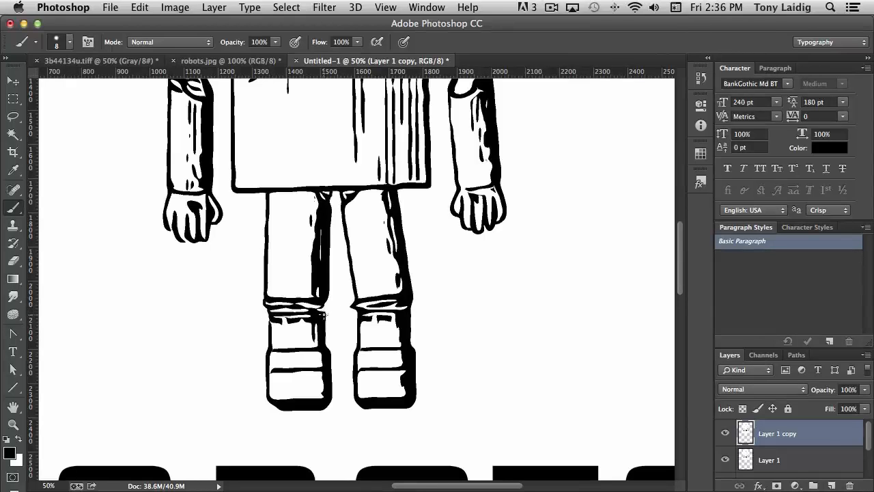
pyautogui.moveTo(323, 316); pyautogui.dragTo(326, 307)
pyautogui.moveTo(538, 303); pyautogui.dragTo(558, 427)
pyautogui.moveTo(523, 266); pyautogui.dragTo(533, 367)
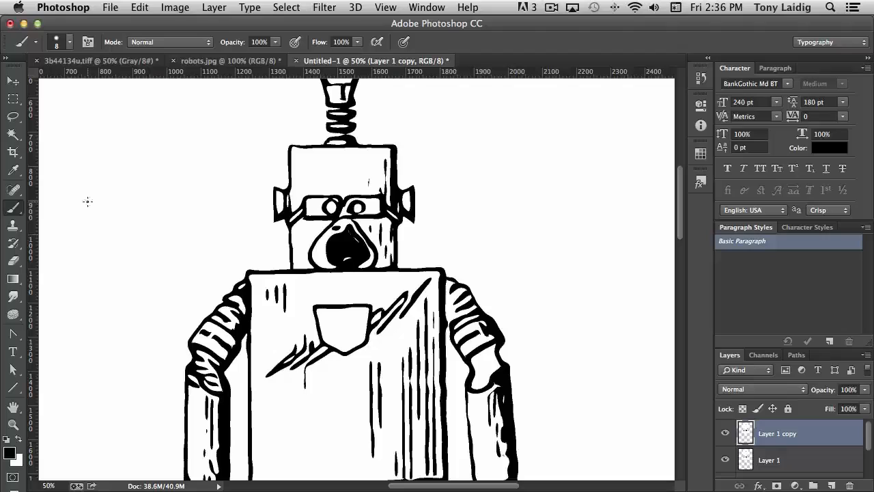
# Step: Switch the brush to white and paint out a stray black mark on the robot's chest
pyautogui.click(19, 440)
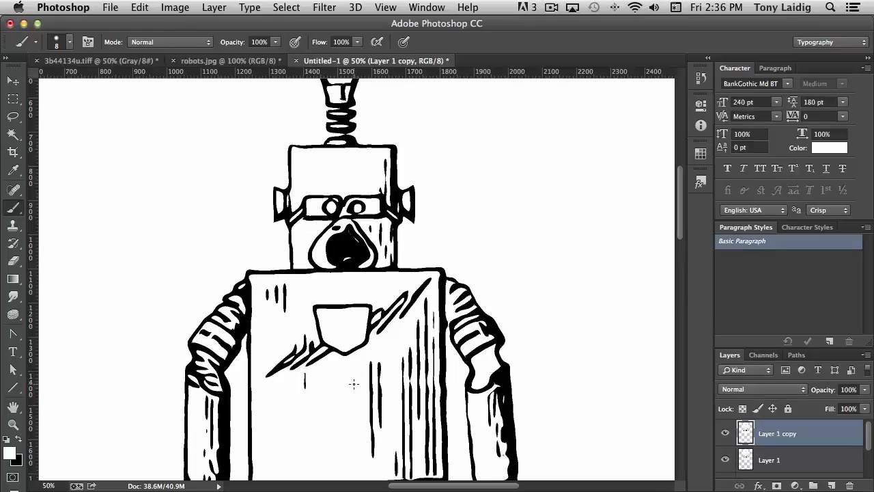
pyautogui.moveTo(351, 420); pyautogui.dragTo(371, 253)
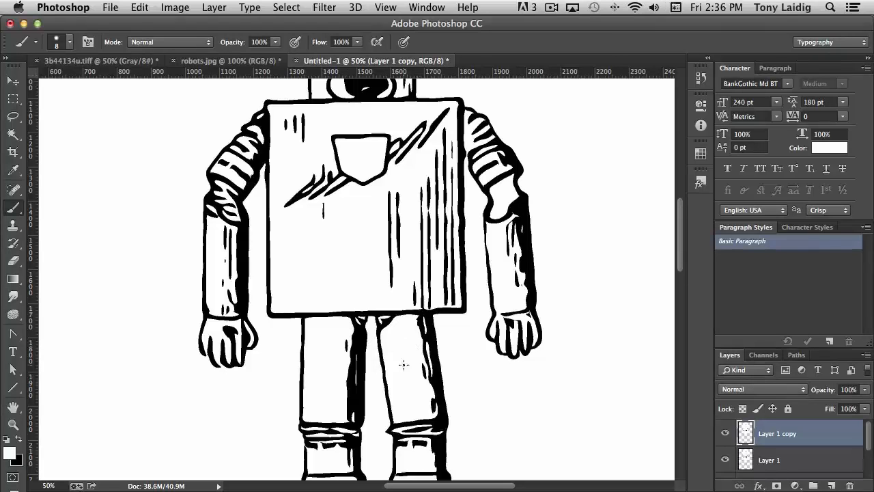
# Step: Reset the colors to black and white and test a Magic Wand selection of the white area around the robot copy, then deselect
pyautogui.click(19, 439)
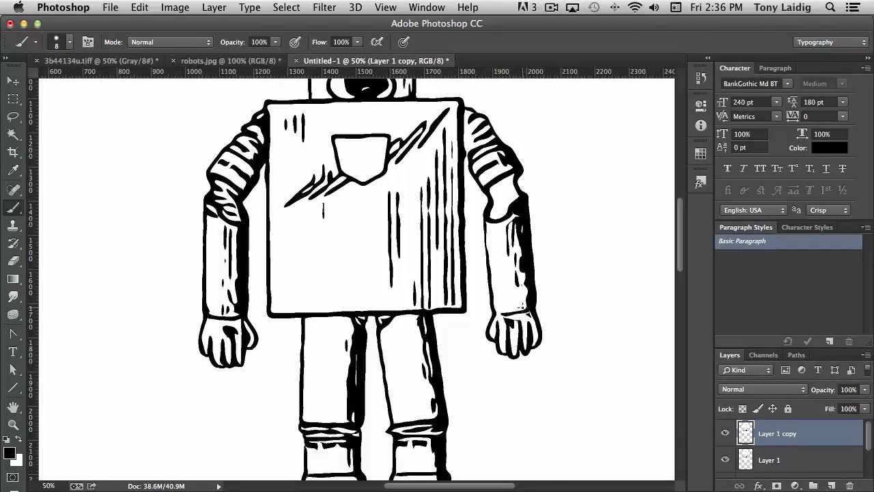
pyautogui.press('super+minus')
pyautogui.press('super+minus')
pyautogui.press('super+minus')
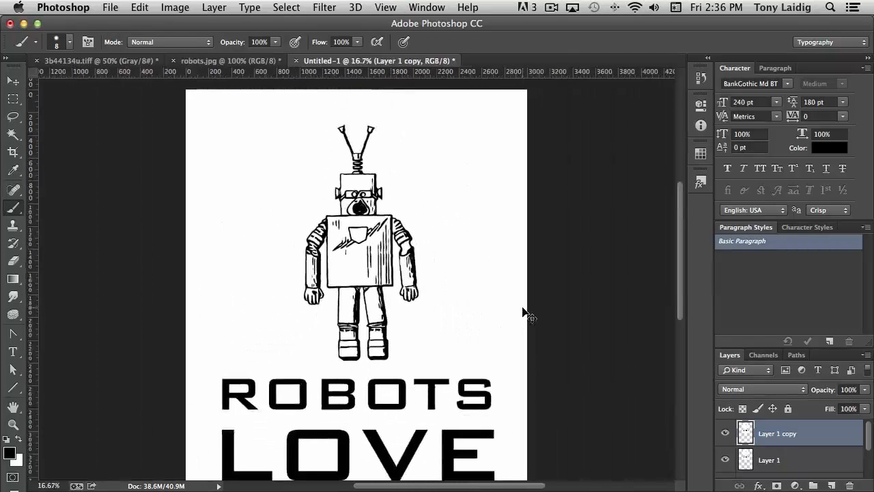
pyautogui.click(13, 134)
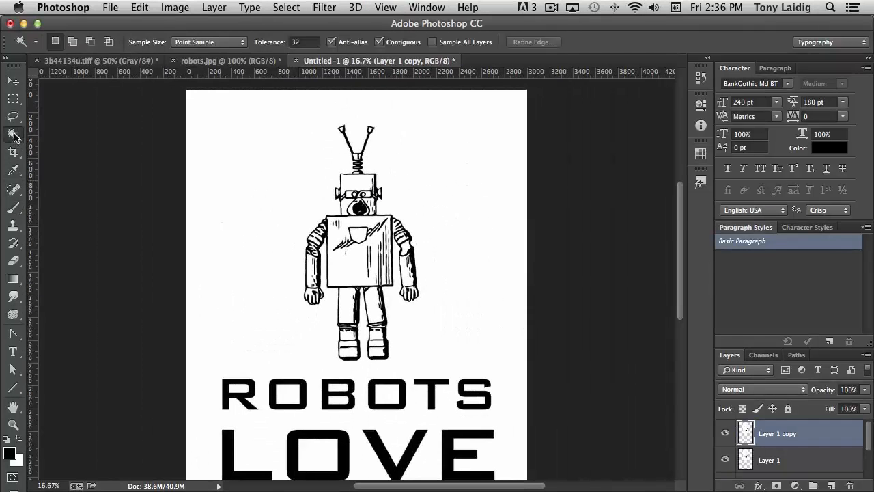
pyautogui.click(401, 198)
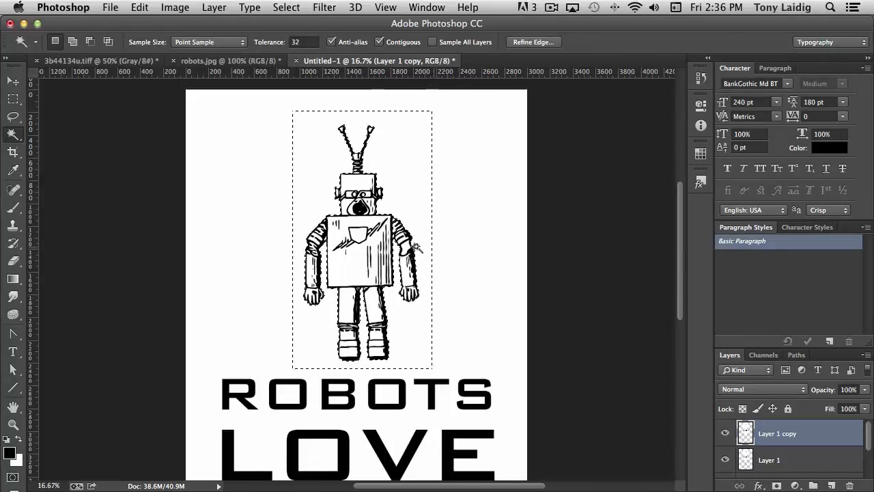
pyautogui.press('super+d')
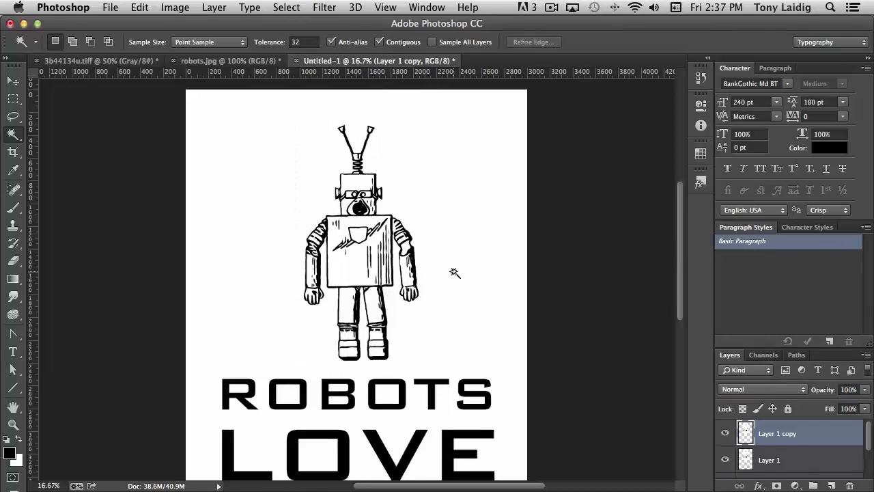
# Step: Inspect the robot's outlines up close and retry the Magic Wand selection of the white area near the antenna, then deselect
pyautogui.press('super+equal')
pyautogui.press('super+equal')
pyautogui.press('super+equal')
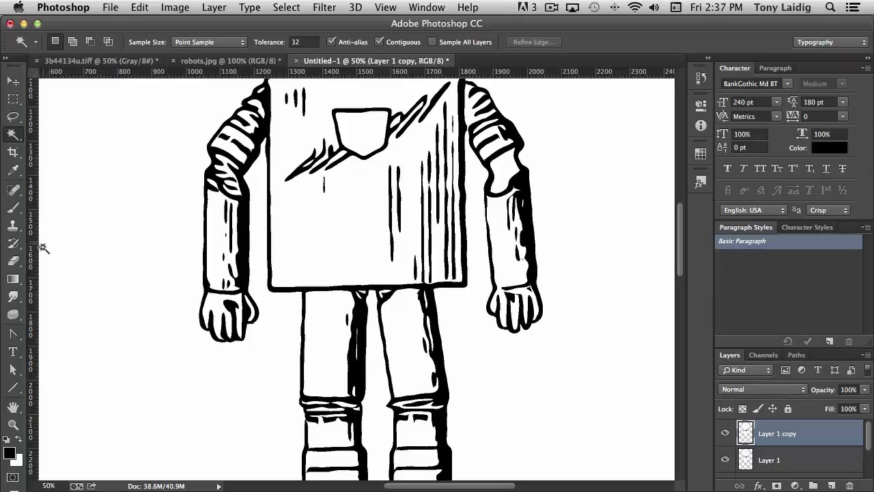
pyautogui.click(12, 207)
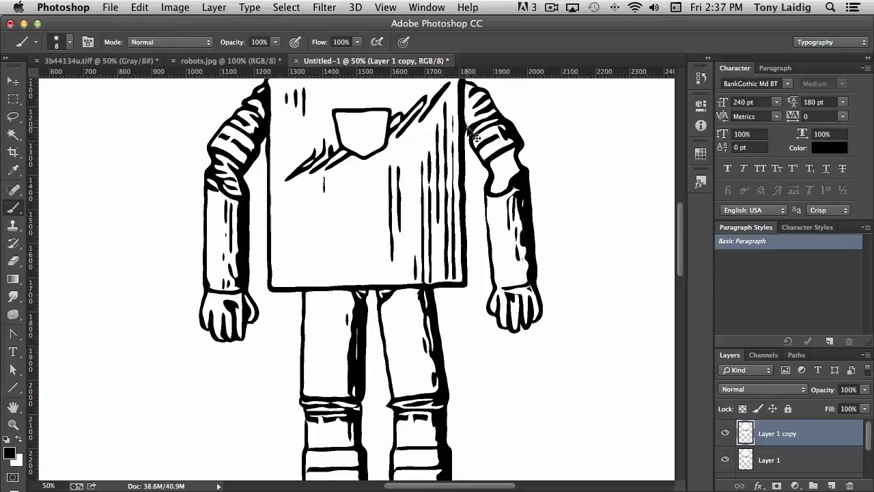
pyautogui.press('super+minus')
pyautogui.press('super+minus')
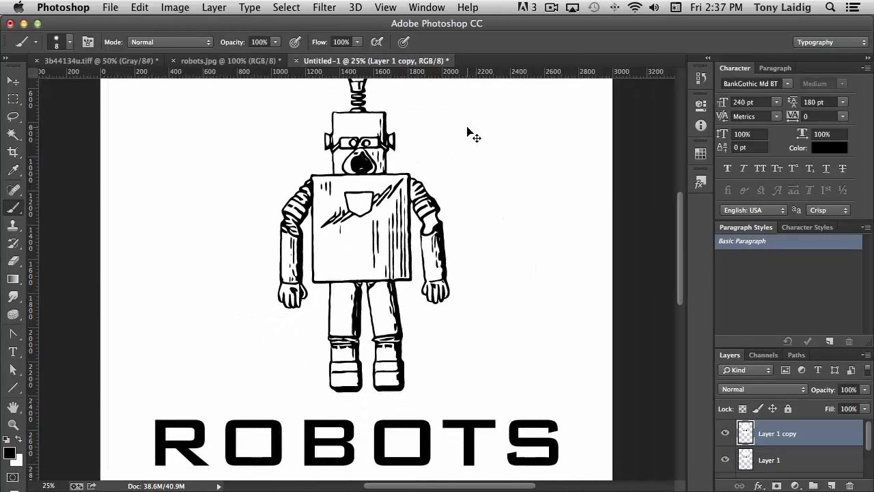
pyautogui.press('super+minus')
pyautogui.click(13, 133)
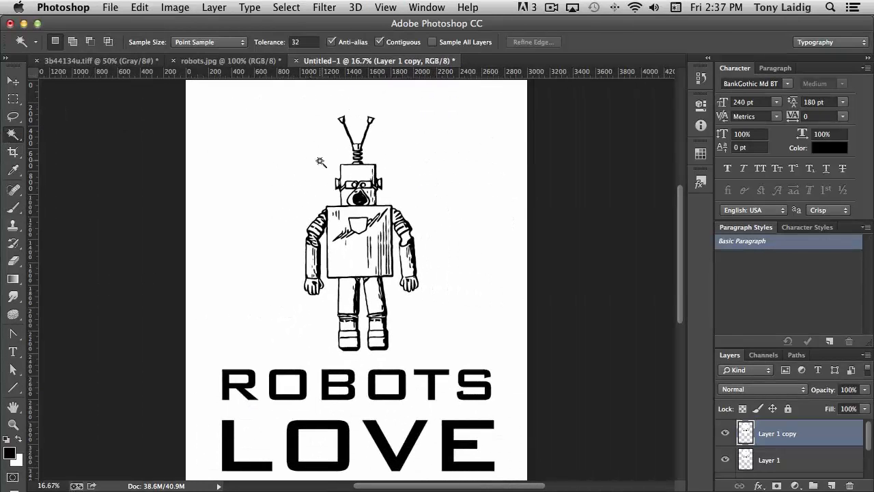
pyautogui.click(308, 186)
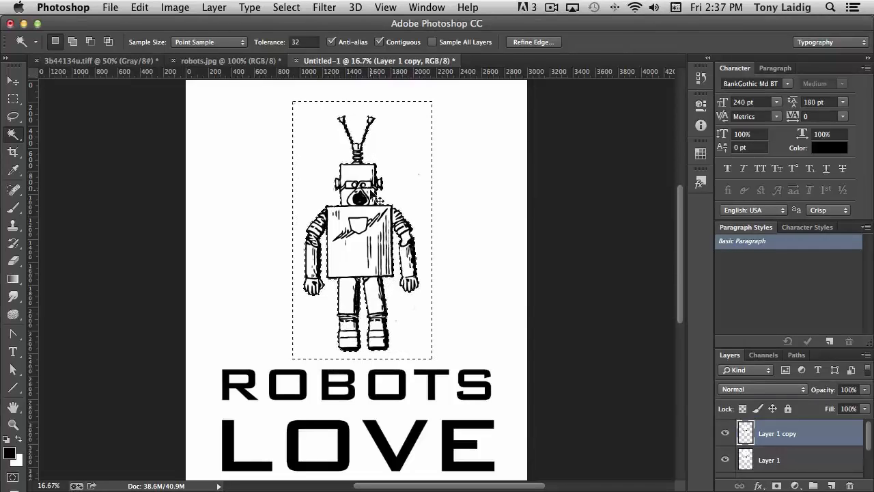
pyautogui.press('super+d')
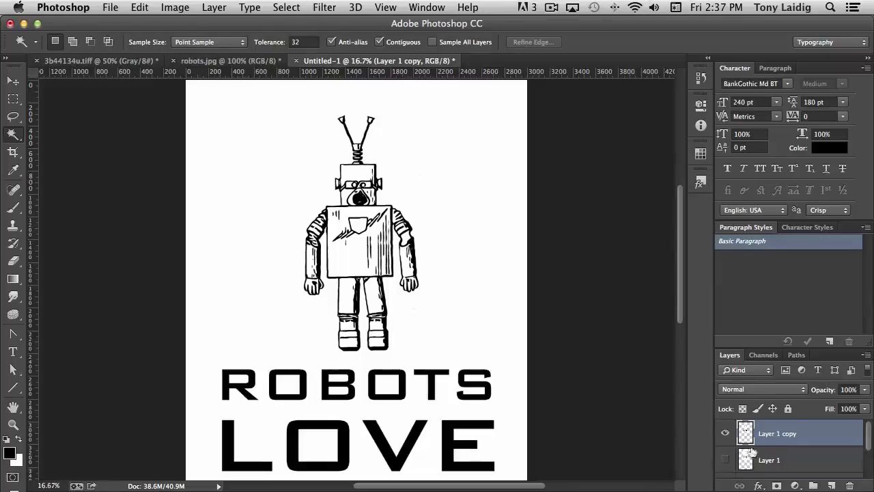
# Step: Toggle the Background layer's visibility to compare the design on transparency and on white
pyautogui.scroll(-2, 735, 474)
pyautogui.click(726, 465)
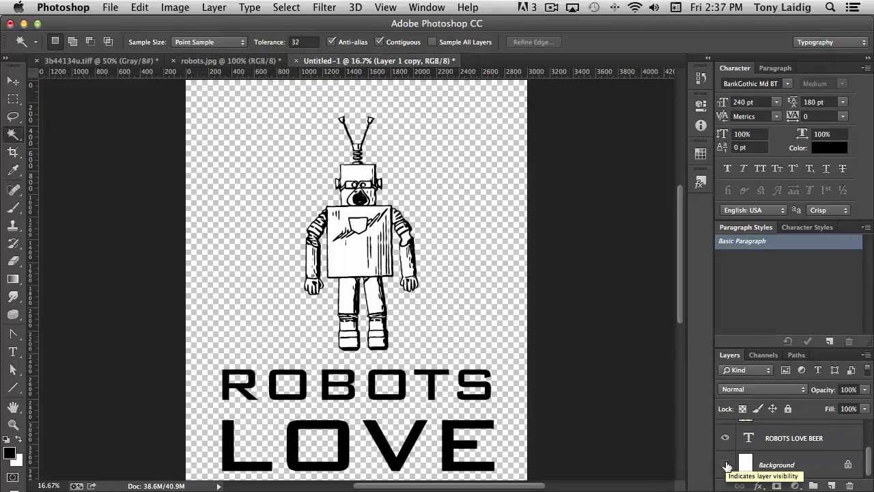
pyautogui.click(726, 465)
pyautogui.click(726, 465)
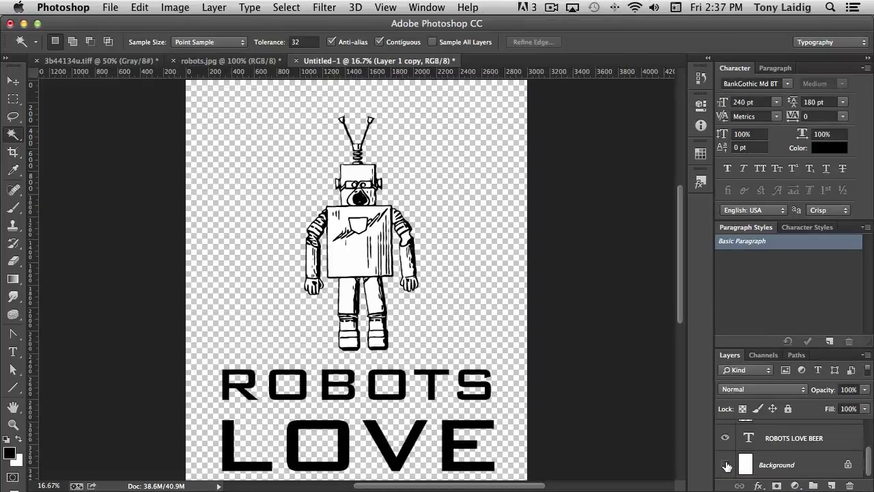
pyautogui.click(726, 465)
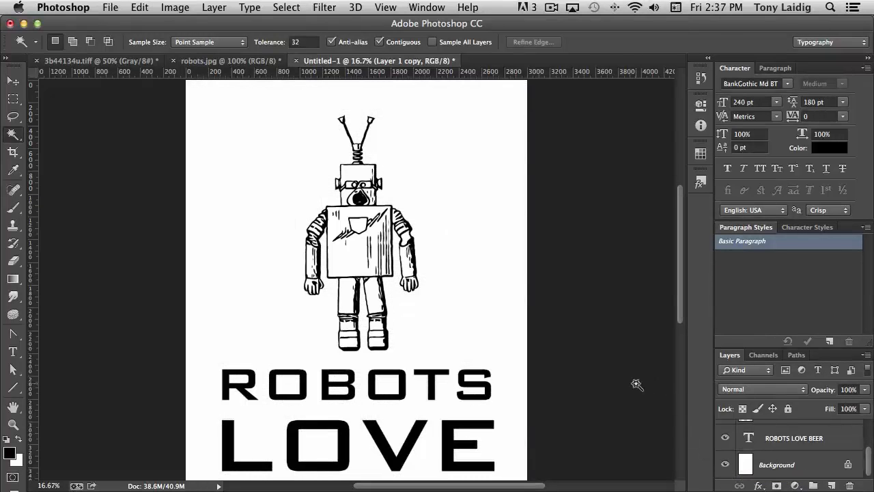
# Step: Select the word LOVE and set its text color to hex cc0000
pyautogui.press('super+minus')
pyautogui.press('super+minus')
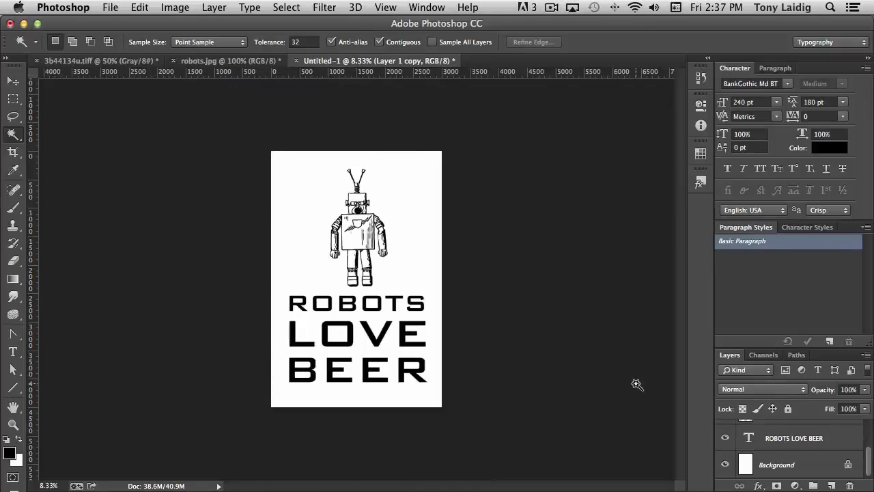
pyautogui.press('super+plus')
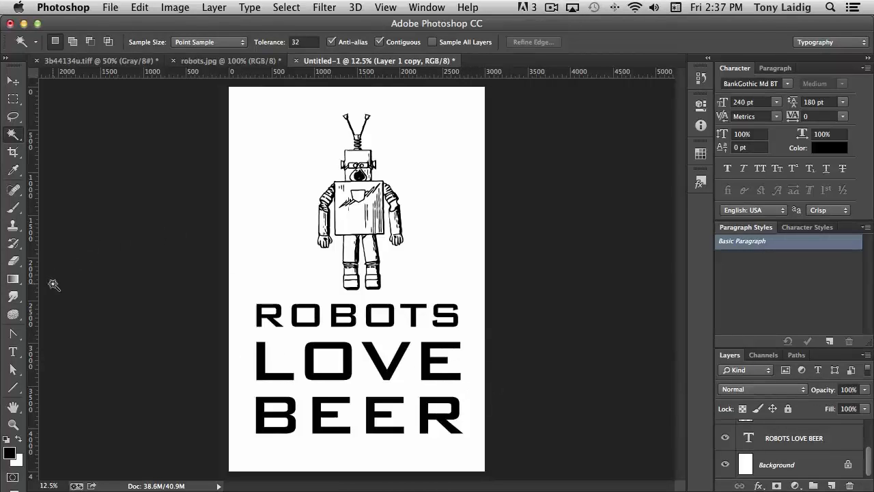
pyautogui.click(12, 351)
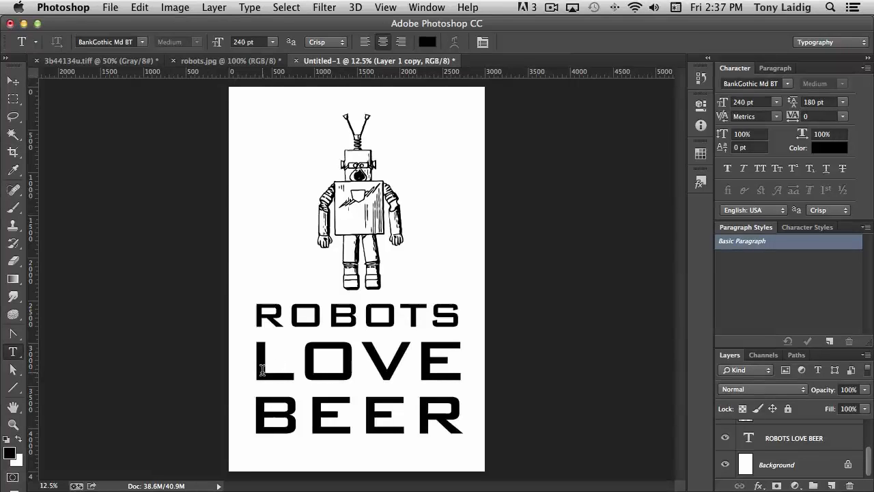
pyautogui.moveTo(261, 370); pyautogui.dragTo(457, 364)
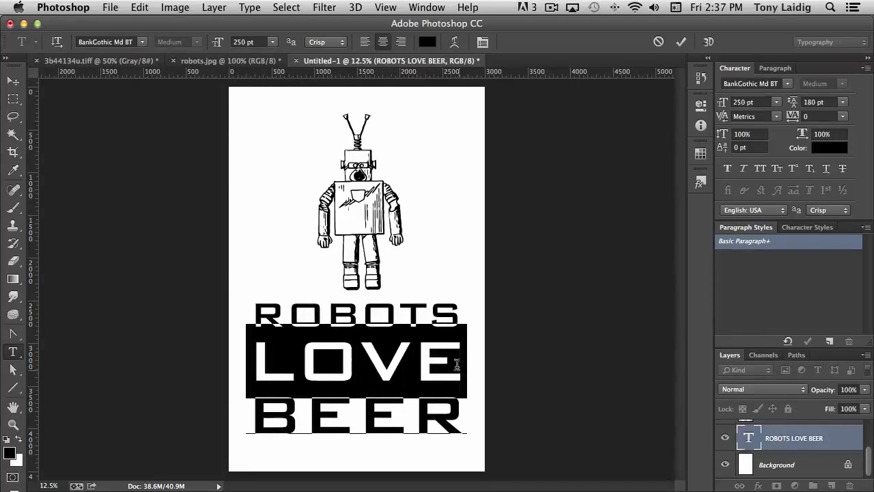
pyautogui.click(427, 41)
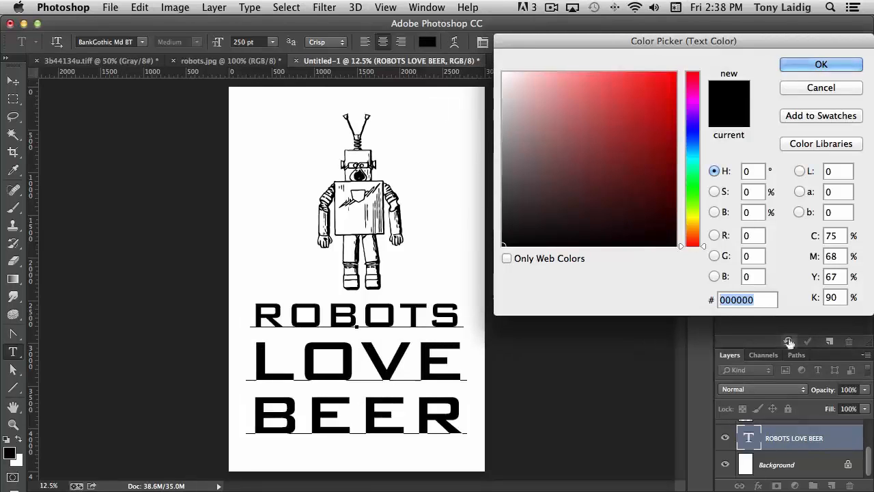
pyautogui.moveTo(730, 300); pyautogui.dragTo(705, 304)
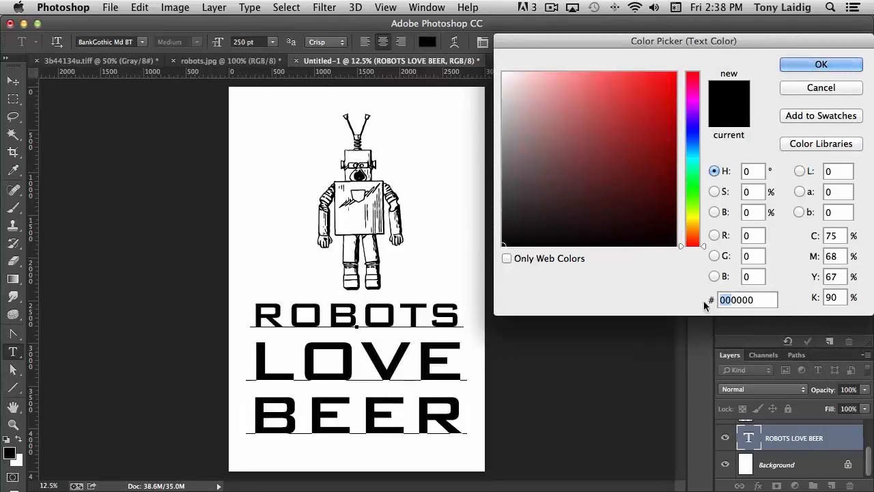
pyautogui.write('cc')
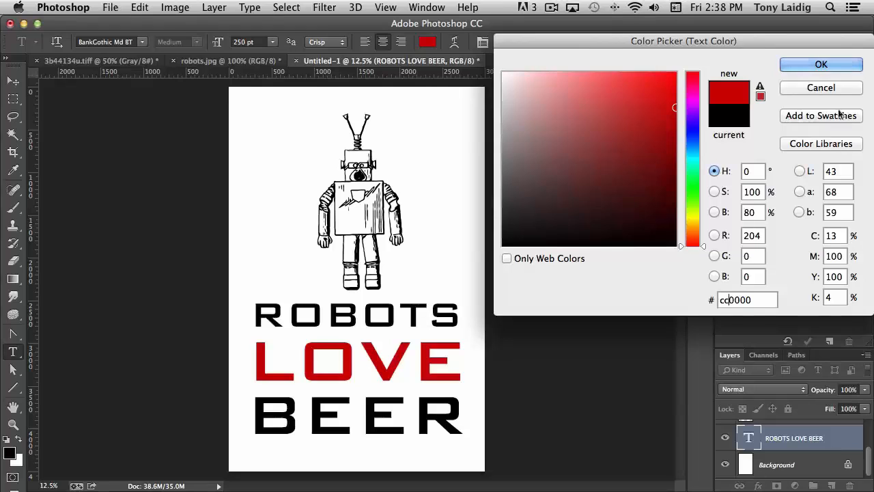
pyautogui.click(819, 64)
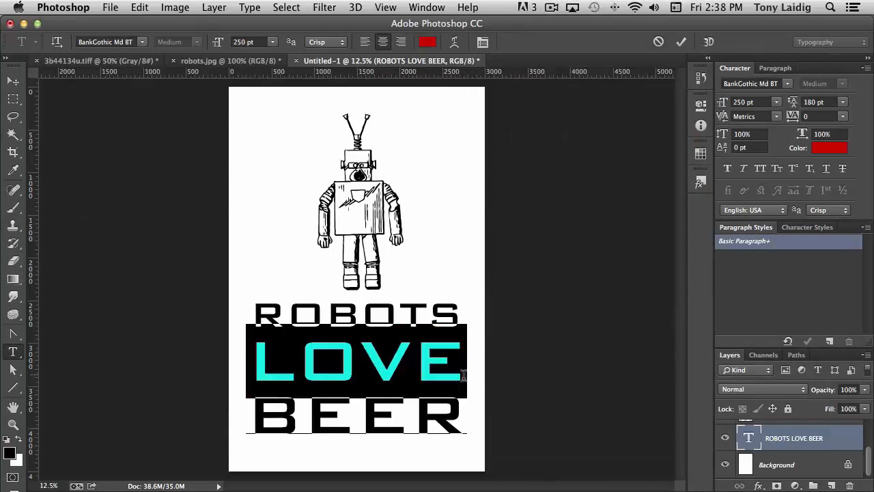
# Step: Sample the red from LOVE and fill the cup shape on the robot's chest with it using the Paint Bucket
pyautogui.scroll(3, 793, 447)
pyautogui.click(776, 437)
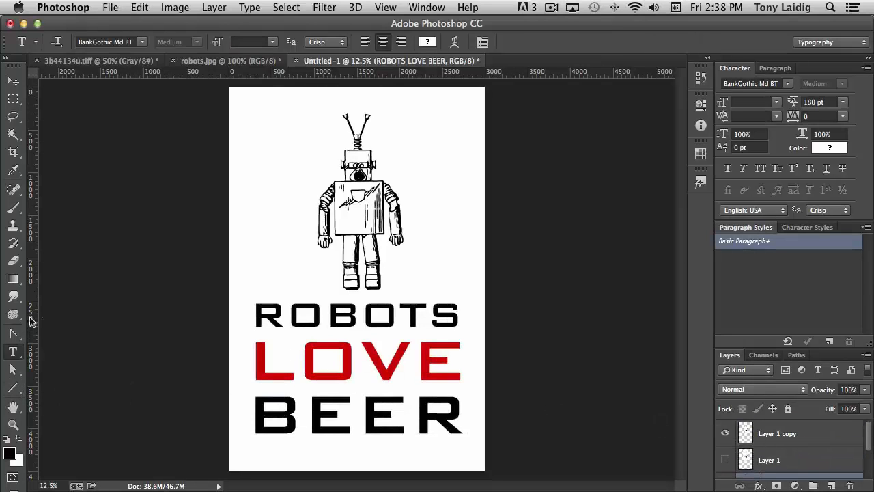
pyautogui.click(14, 281)
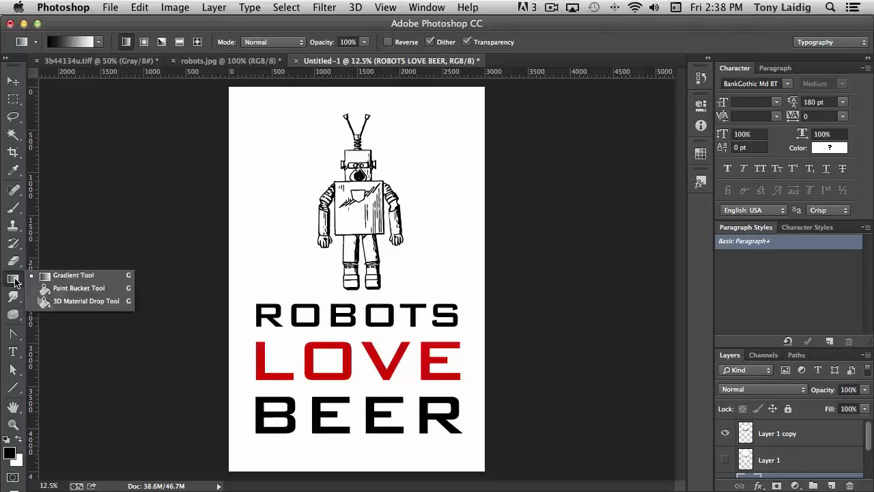
pyautogui.click(81, 288)
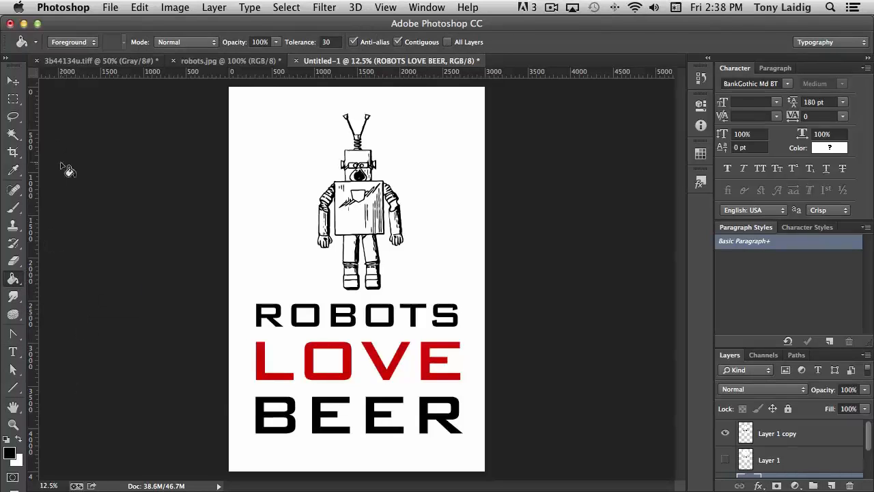
pyautogui.click(13, 170)
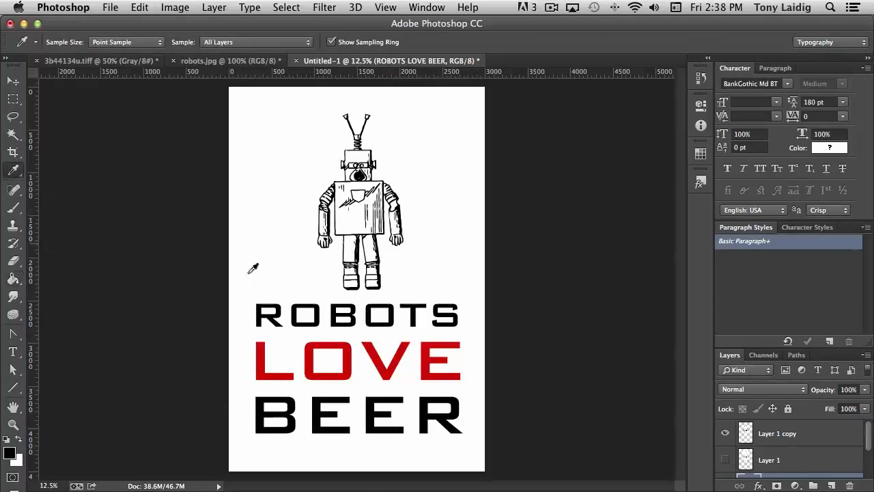
pyautogui.click(351, 354)
pyautogui.click(13, 279)
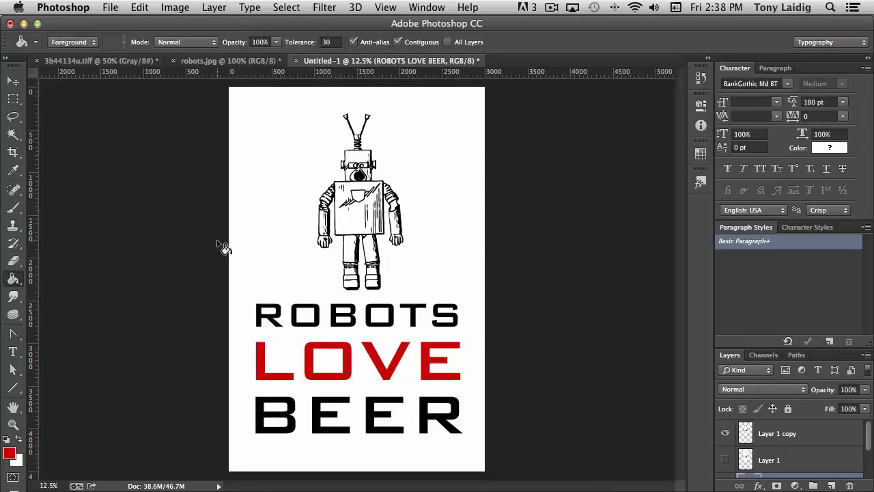
pyautogui.click(766, 434)
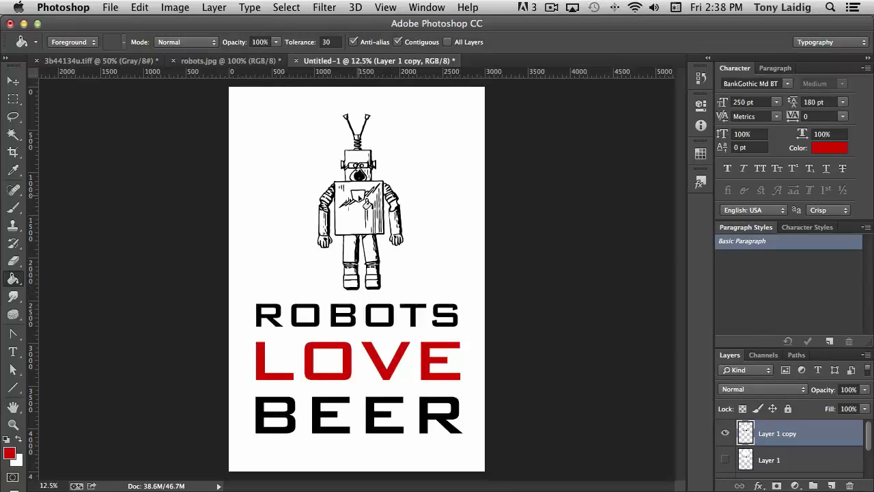
pyautogui.press('super+equal')
pyautogui.press('super+equal')
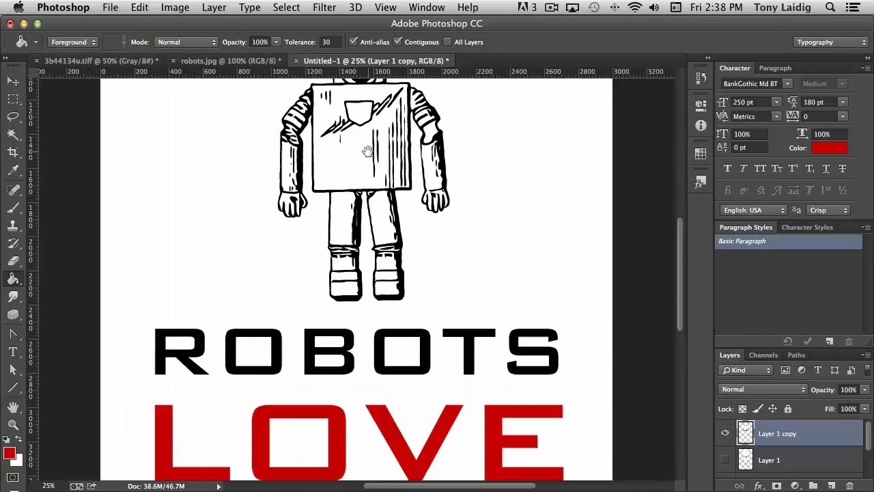
pyautogui.moveTo(368, 152); pyautogui.dragTo(372, 252)
pyautogui.click(367, 215)
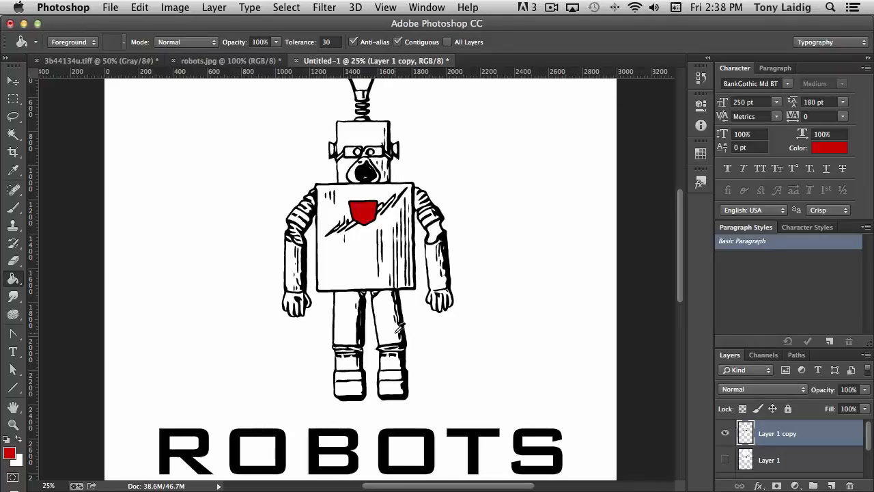
pyautogui.press('super+minus')
pyautogui.press('super+minus')
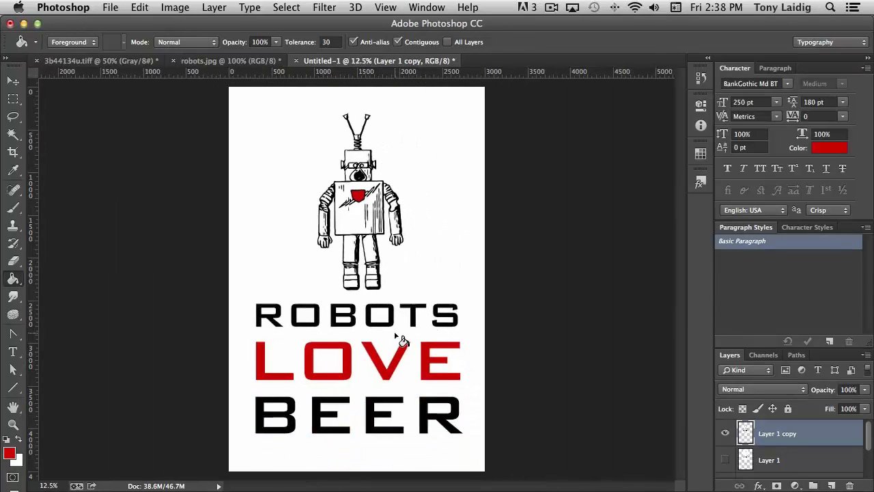
# Step: Hide the Background layer to show the design on transparency and enlarge the Layers panel
pyautogui.click(13, 81)
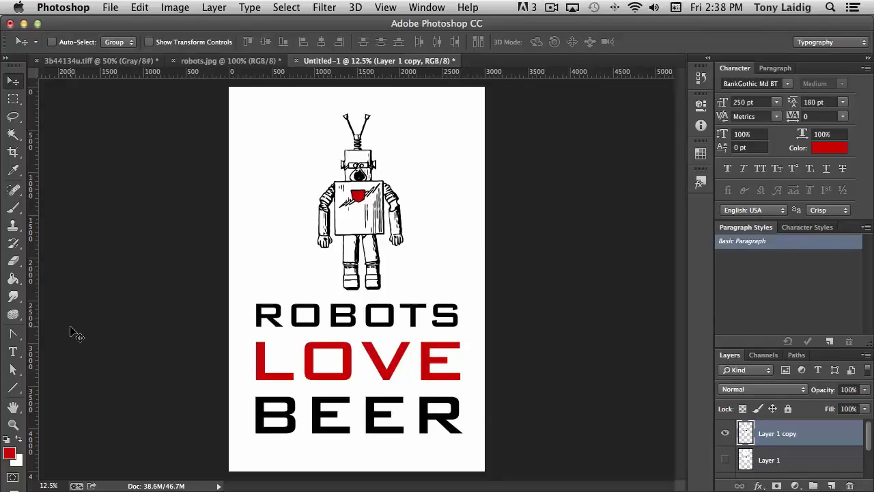
pyautogui.scroll(-3, 782, 443)
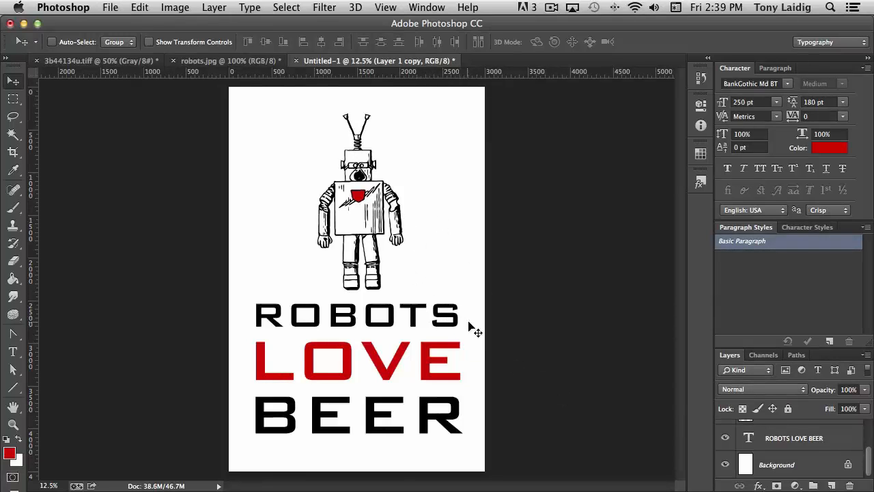
pyautogui.click(724, 465)
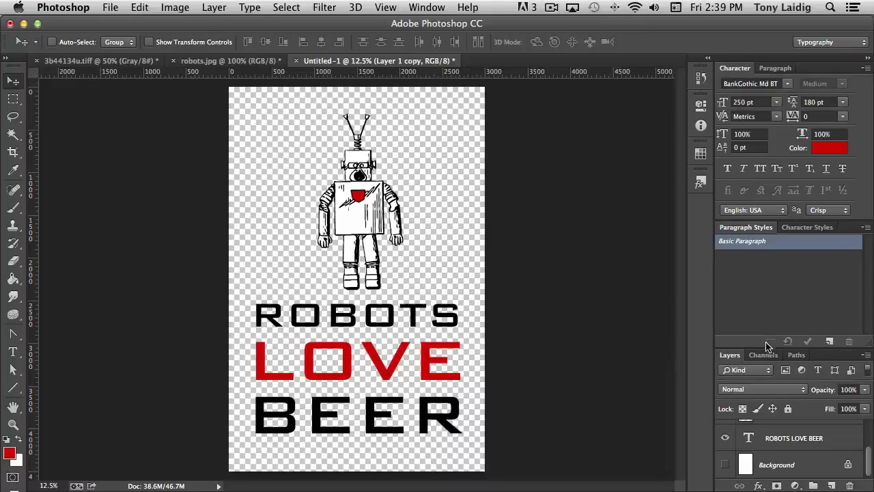
pyautogui.moveTo(765, 345); pyautogui.dragTo(758, 279)
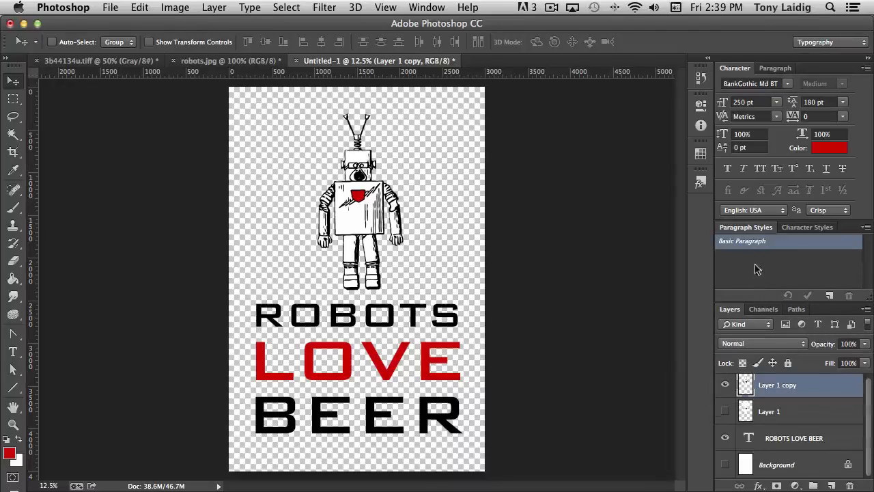
pyautogui.scroll(1, 813, 448)
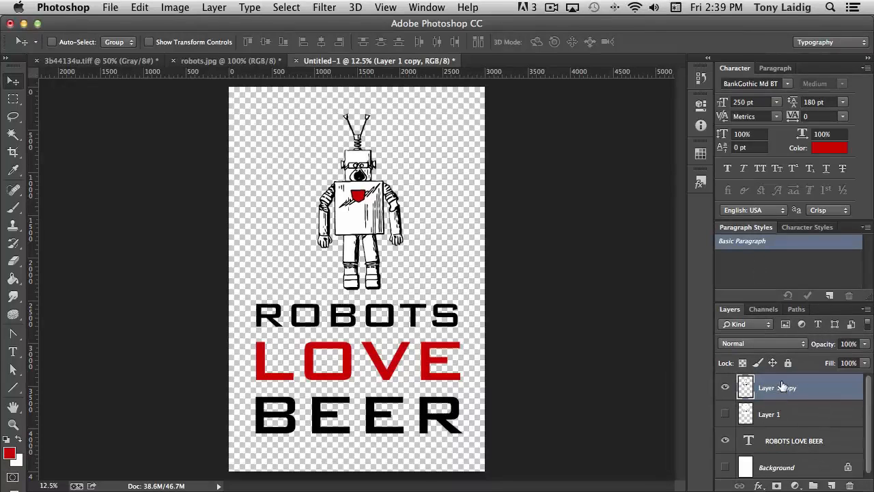
# Step: Select all the layers and merge them into a single layer
pyautogui.keyDown('shift'); pyautogui.click(787, 411); pyautogui.keyUp('shift')
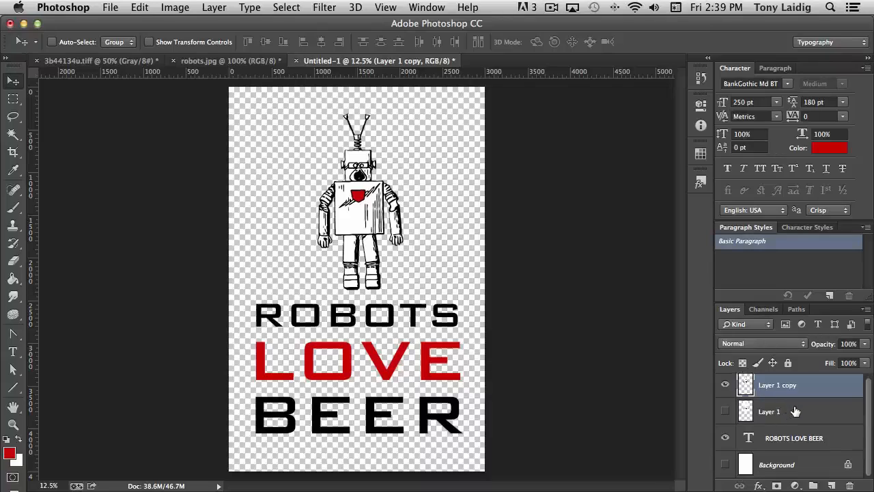
pyautogui.keyDown('shift'); pyautogui.click(784, 465); pyautogui.keyUp('shift')
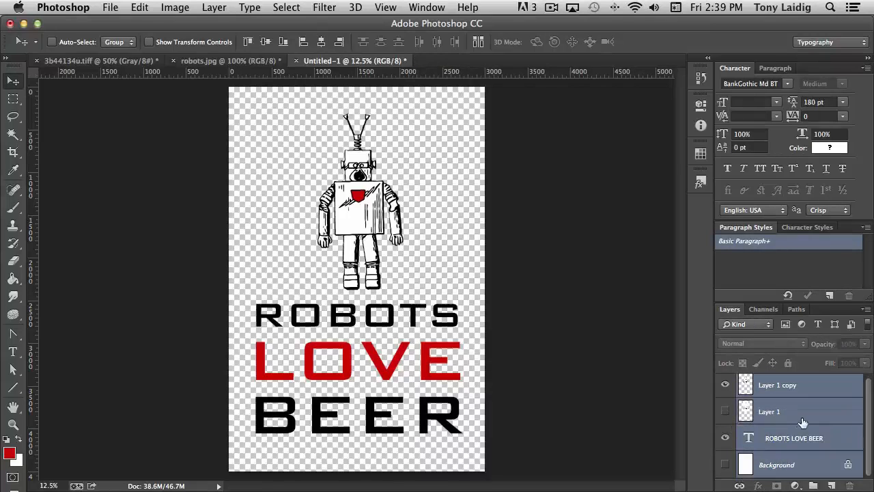
pyautogui.rightClick(807, 388)
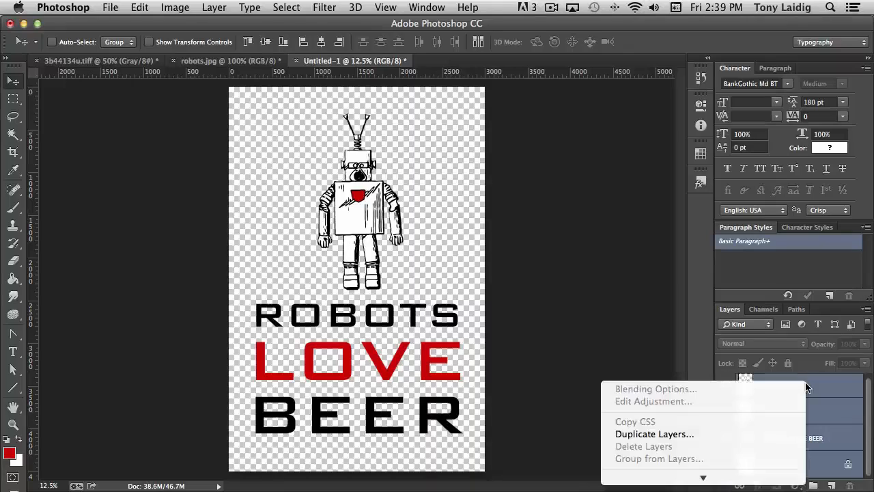
pyautogui.moveTo(702, 475)
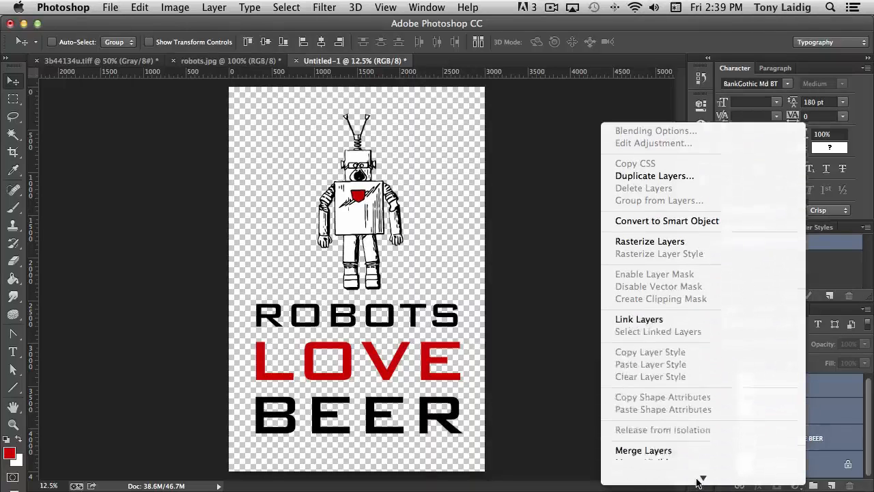
pyautogui.click(666, 329)
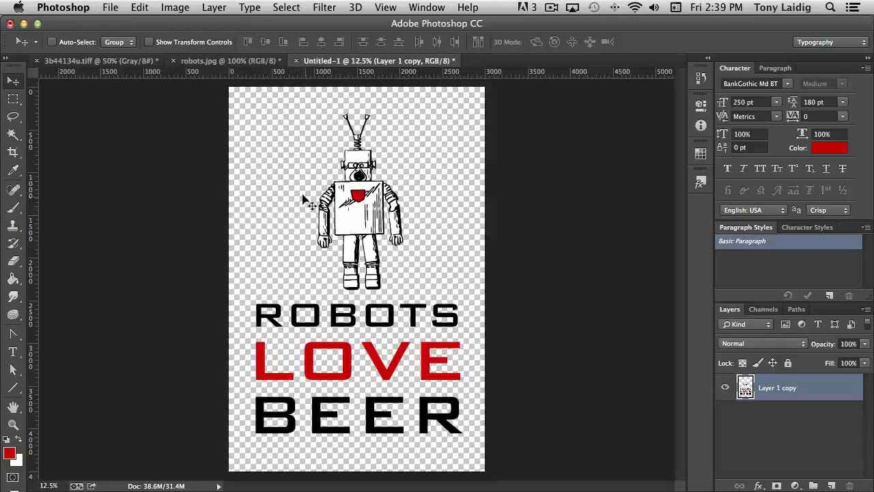
# Step: Save a copy of the merged design as a PNG named Robot1 with the default PNG options
pyautogui.click(111, 8)
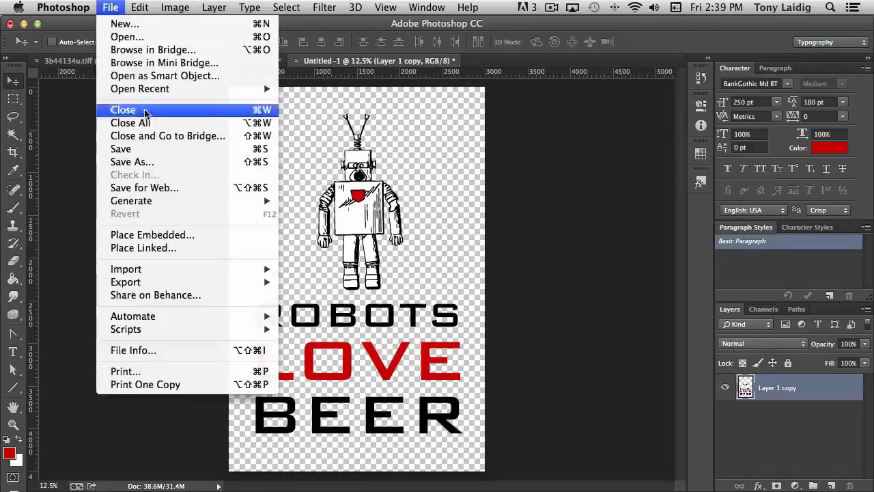
pyautogui.click(137, 164)
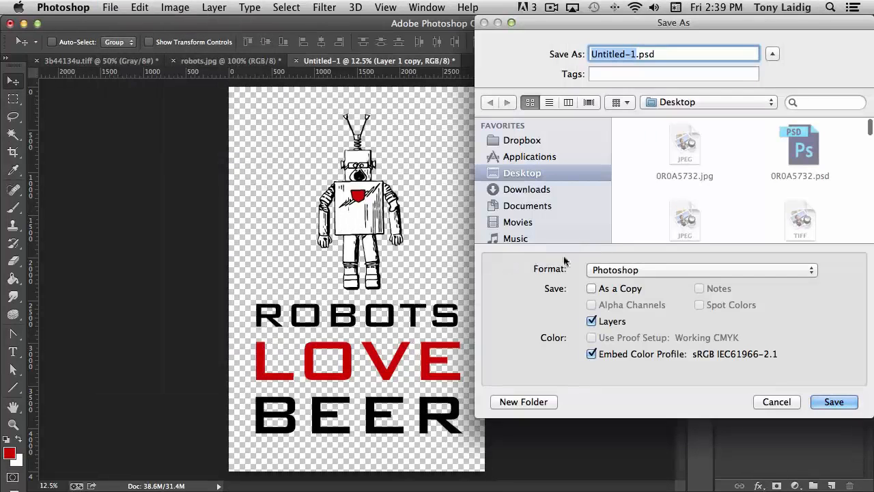
pyautogui.click(634, 271)
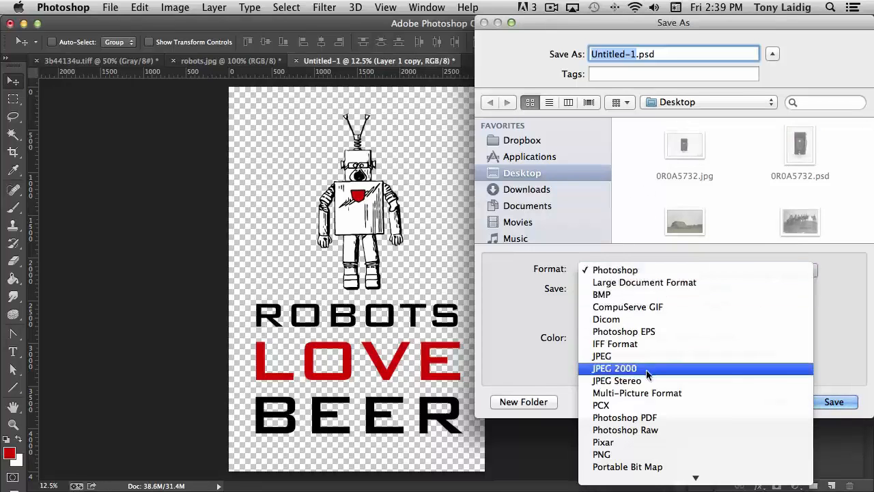
pyautogui.click(604, 454)
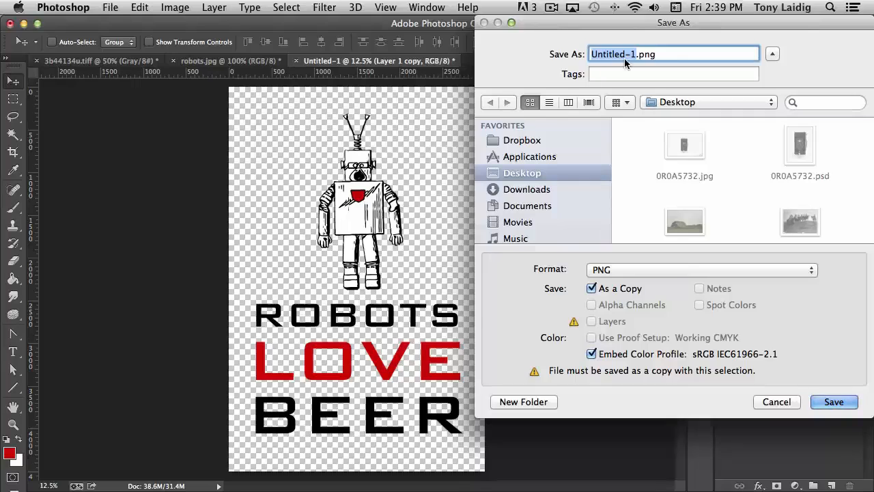
pyautogui.write('Robot1')
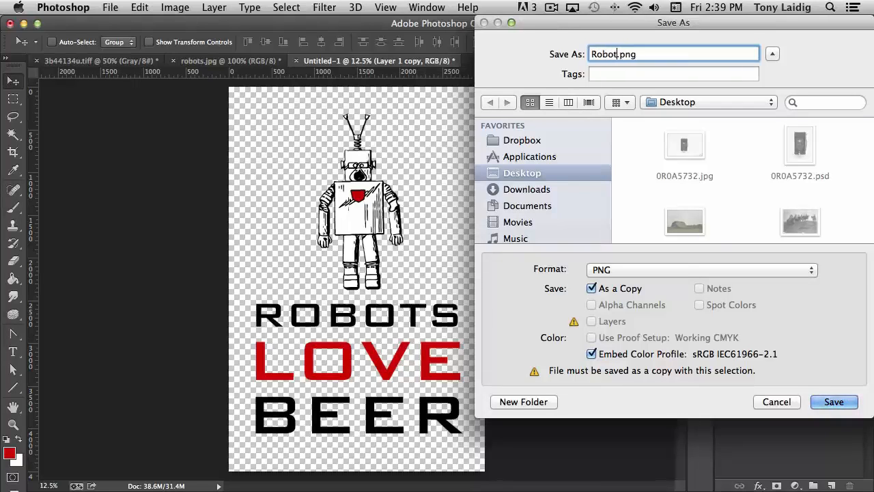
pyautogui.click(834, 403)
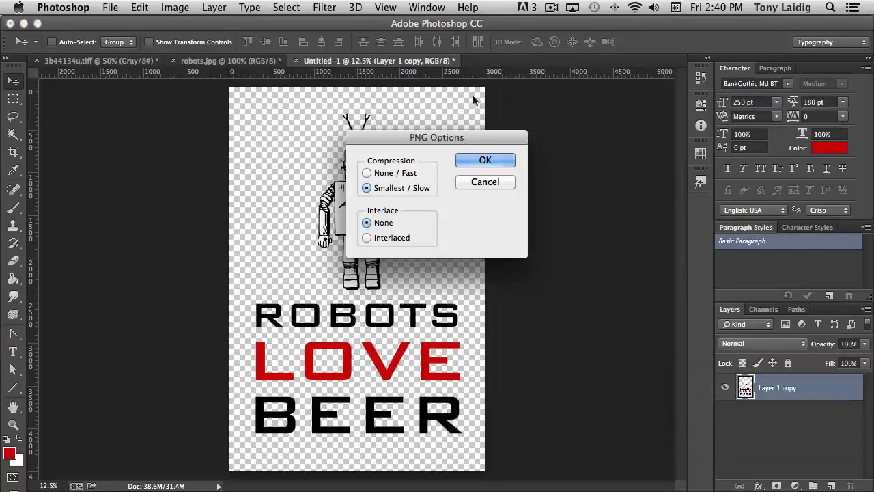
pyautogui.click(493, 162)
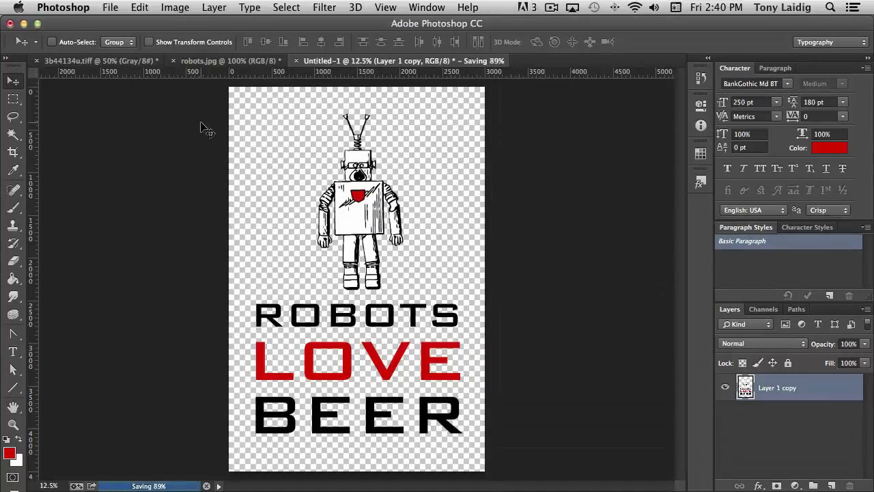
# Step: Switch to the Teespring designer in Safari and upload Robot1.png from the Desktop as the shirt art
pyautogui.moveTo(2, 5)
pyautogui.click(413, 192)
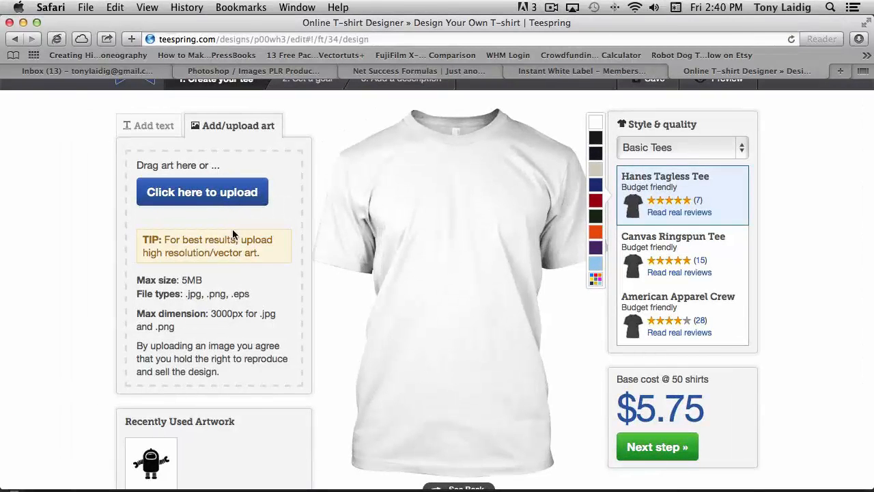
pyautogui.click(194, 193)
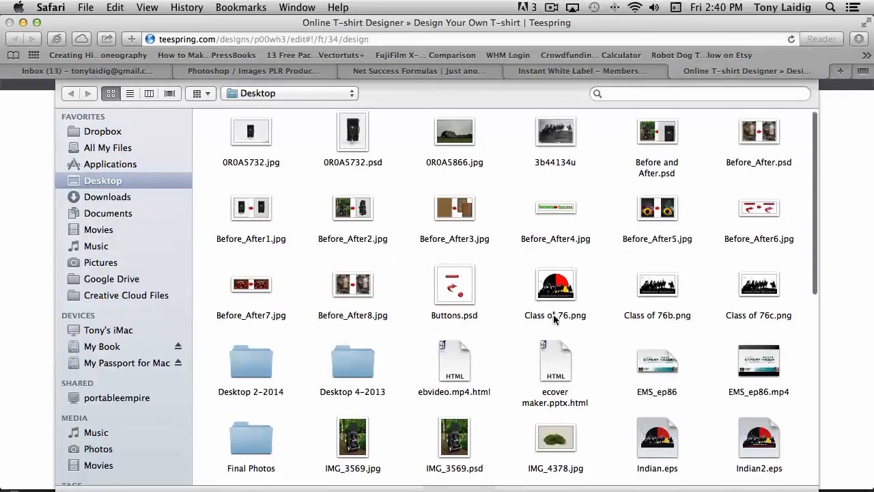
pyautogui.scroll(-5, 555, 318)
pyautogui.scroll(-8, 555, 318)
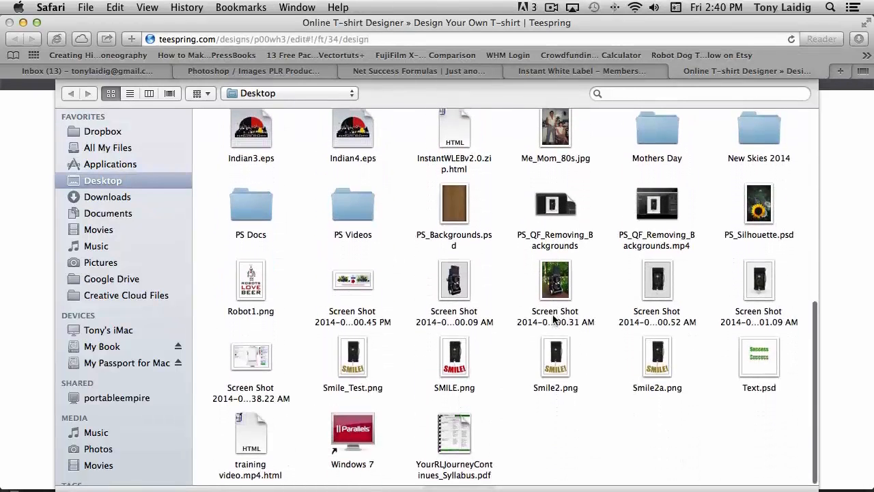
pyautogui.scroll(1, 555, 320)
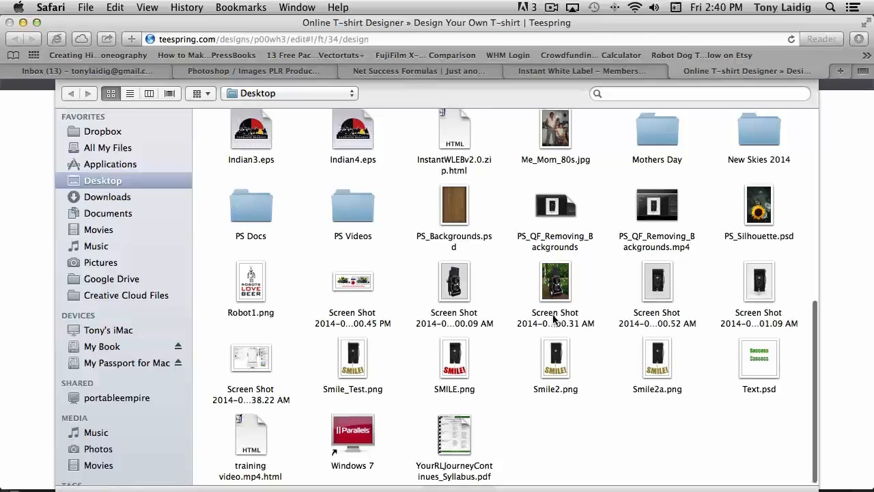
pyautogui.scroll(-1, 554, 318)
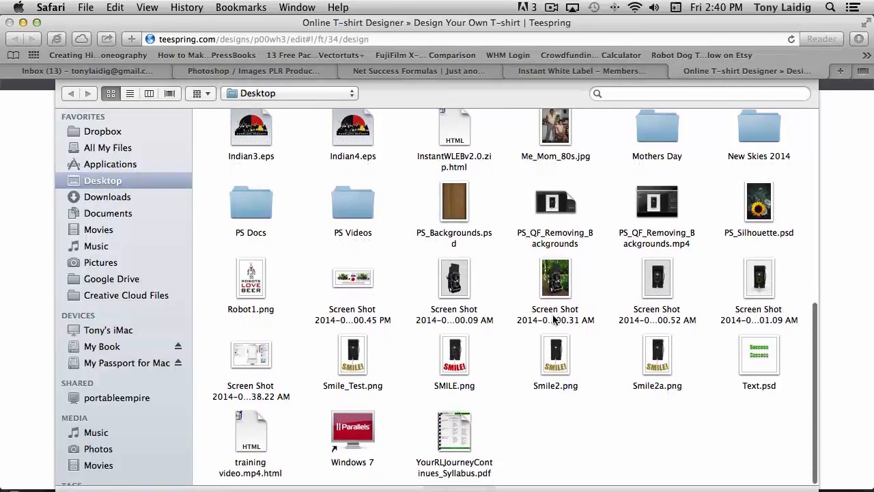
pyautogui.click(247, 286)
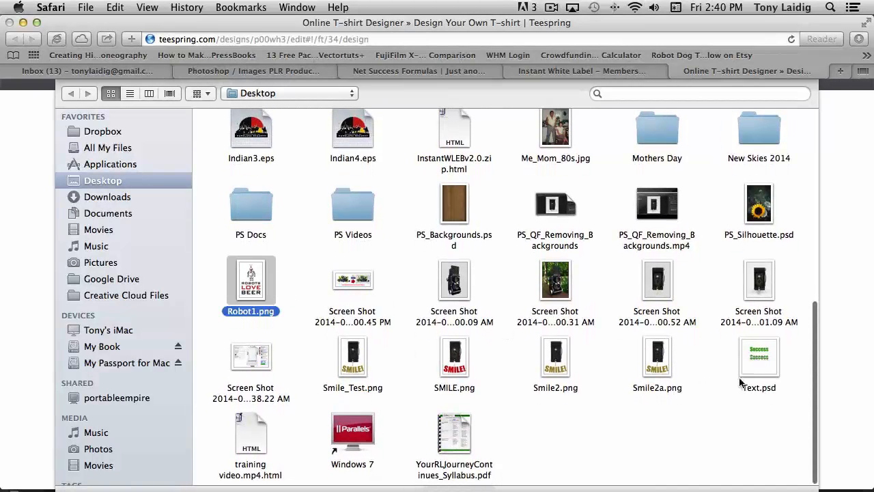
pyautogui.scroll(-1, 742, 383)
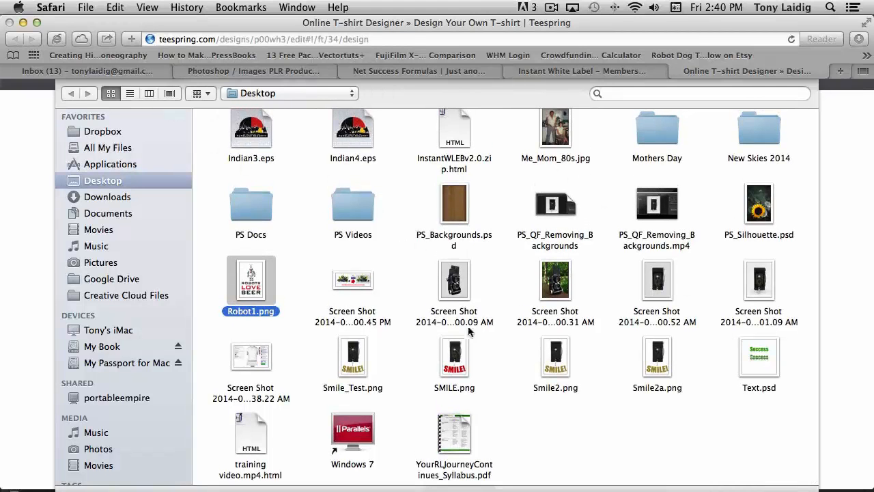
pyautogui.press('Return')
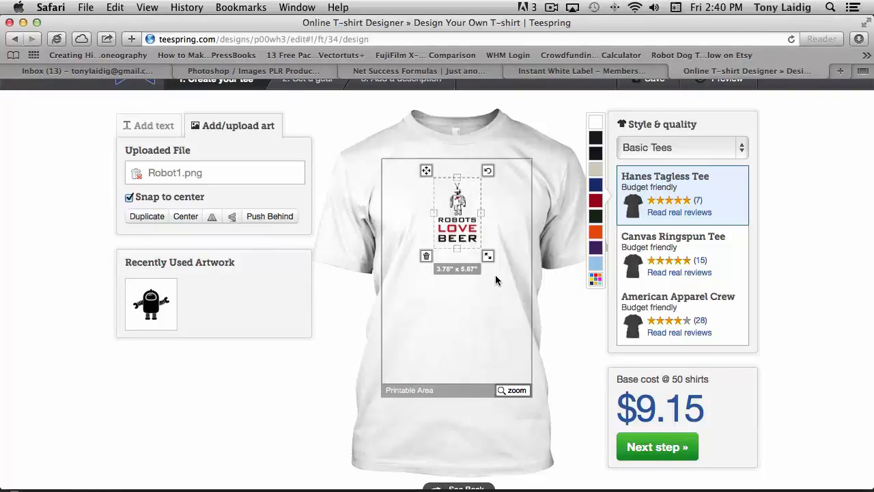
# Step: Enlarge the artwork to about 11.69 x 17.54 inches and move it down to fill the printable area
pyautogui.moveTo(426, 170)
pyautogui.mouseDown()
pyautogui.moveTo(410, 170)
pyautogui.moveTo(426, 170)
pyautogui.mouseUp()
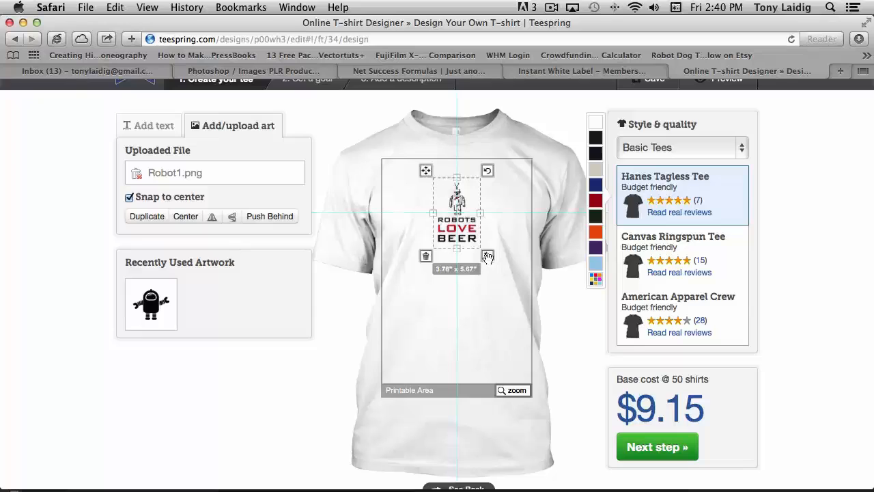
pyautogui.moveTo(487, 255); pyautogui.dragTo(555, 346)
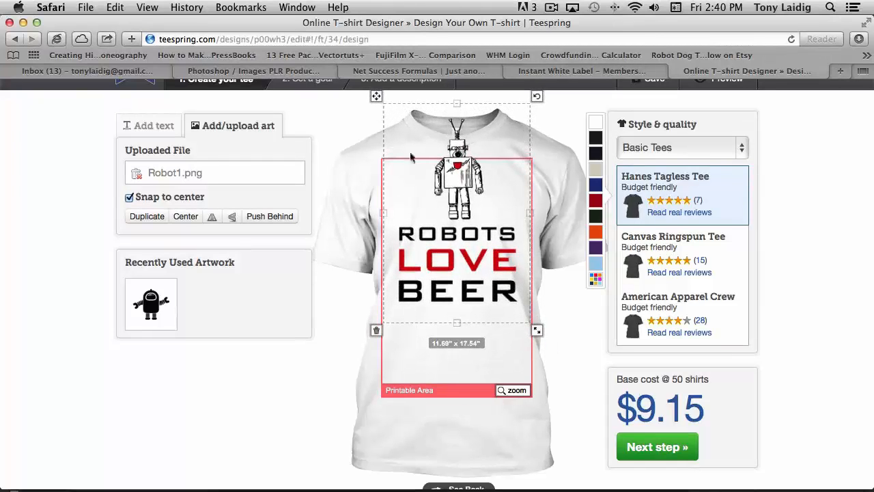
pyautogui.moveTo(377, 98); pyautogui.dragTo(378, 153)
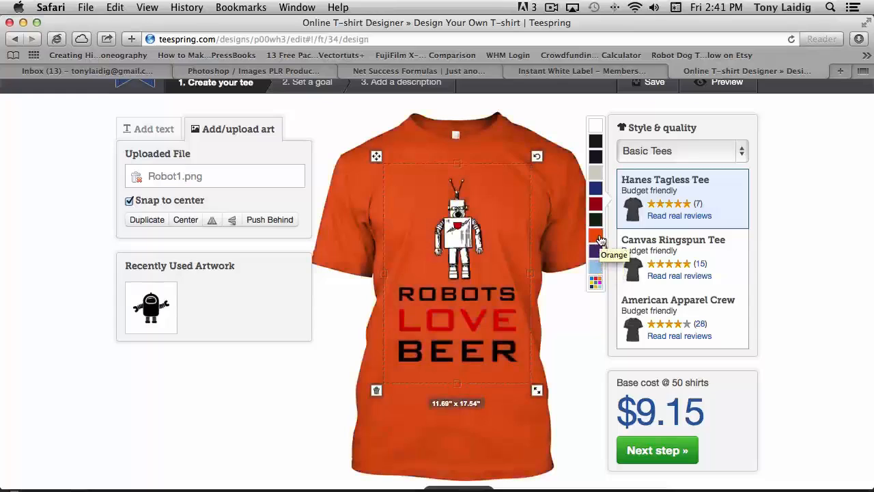
# Step: Open the full shirt color palette and change the shirt color to Gold
pyautogui.click(595, 282)
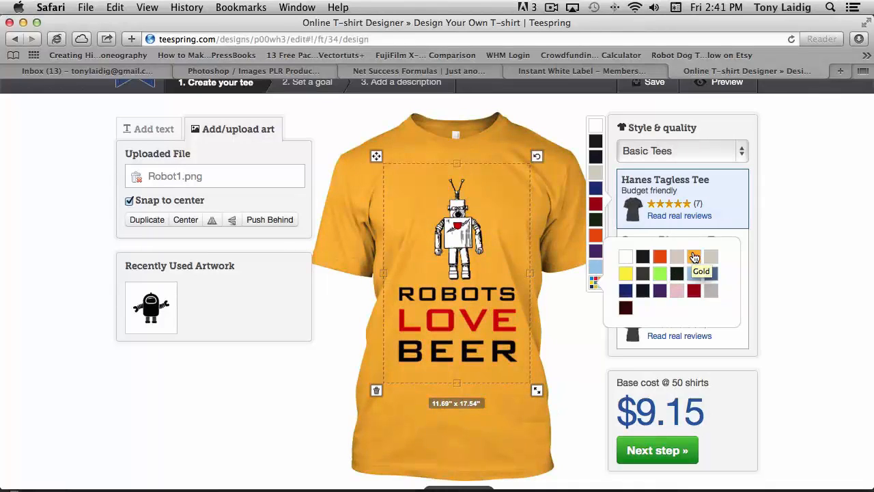
pyautogui.click(695, 258)
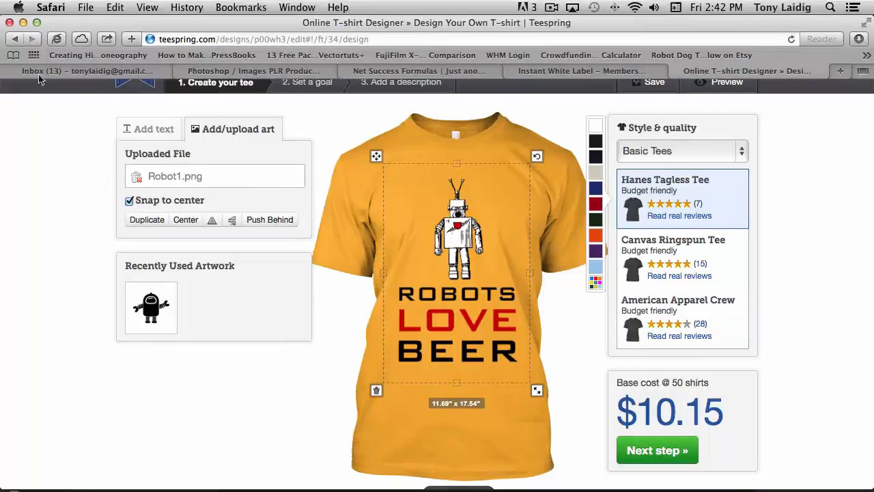
# Step: Switch back to Photoshop and step back in History to the Paint Bucket state, undoing the layer merge
pyautogui.press('F3')
pyautogui.click(478, 327)
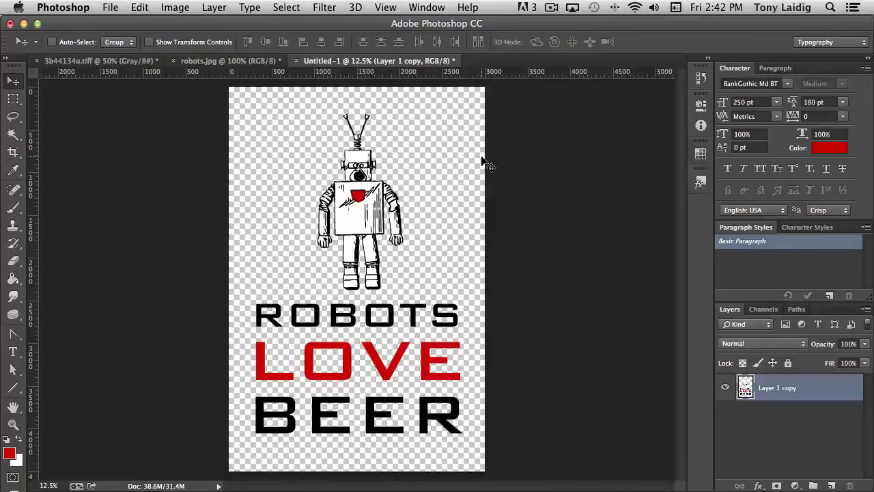
pyautogui.click(701, 79)
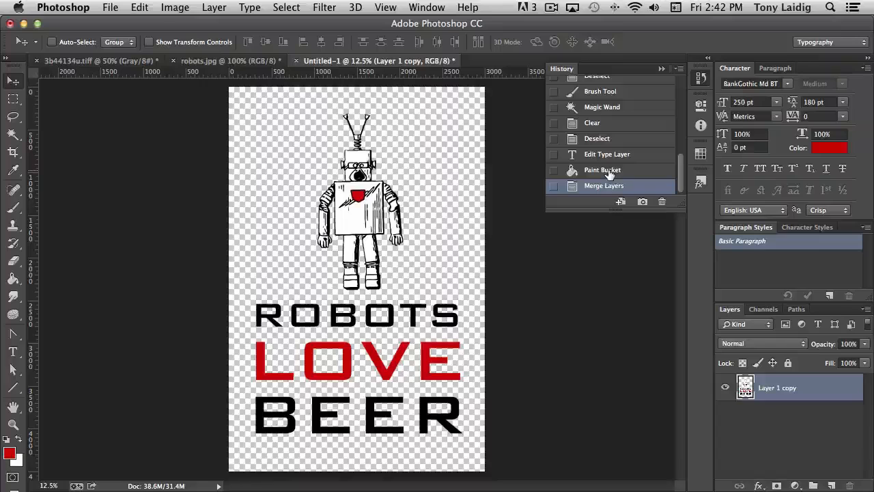
pyautogui.click(609, 175)
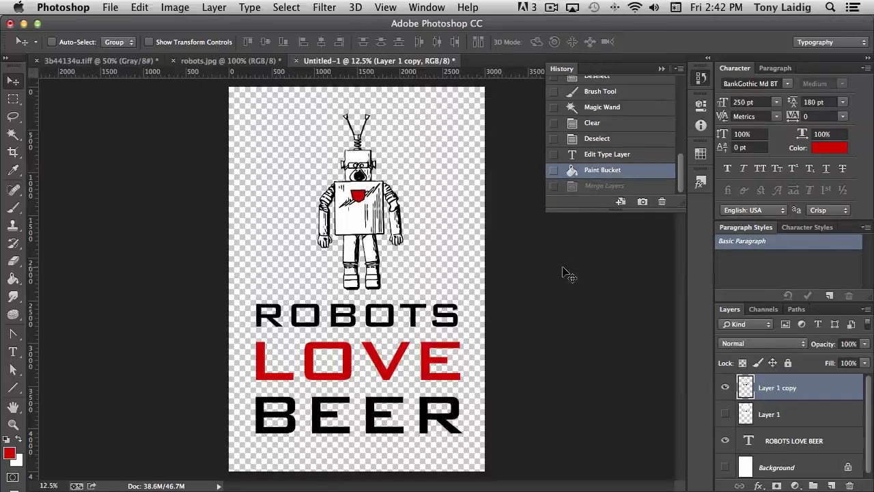
# Step: Save the layered document as Robot.psd
pyautogui.press('super+shift+s')
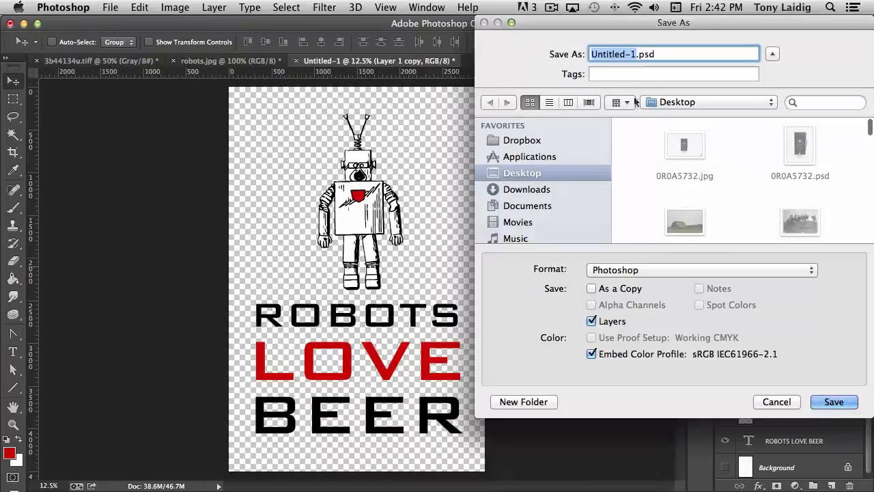
pyautogui.write('Robot')
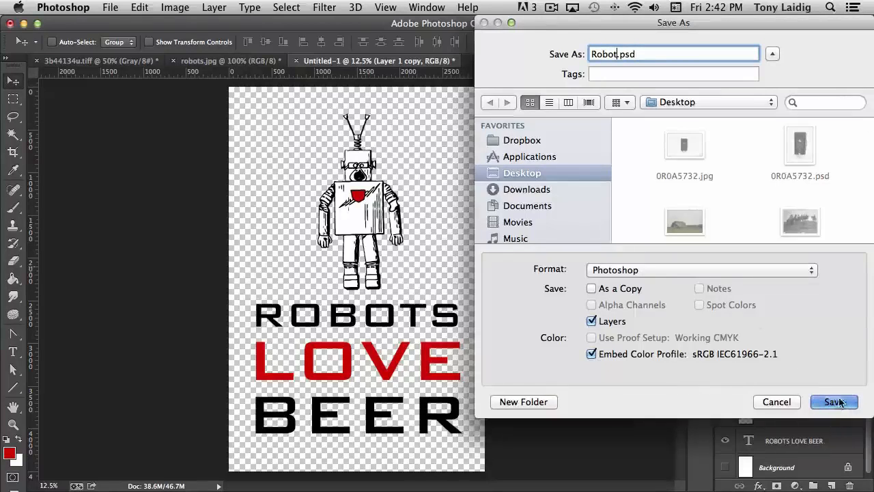
pyautogui.press('Return')
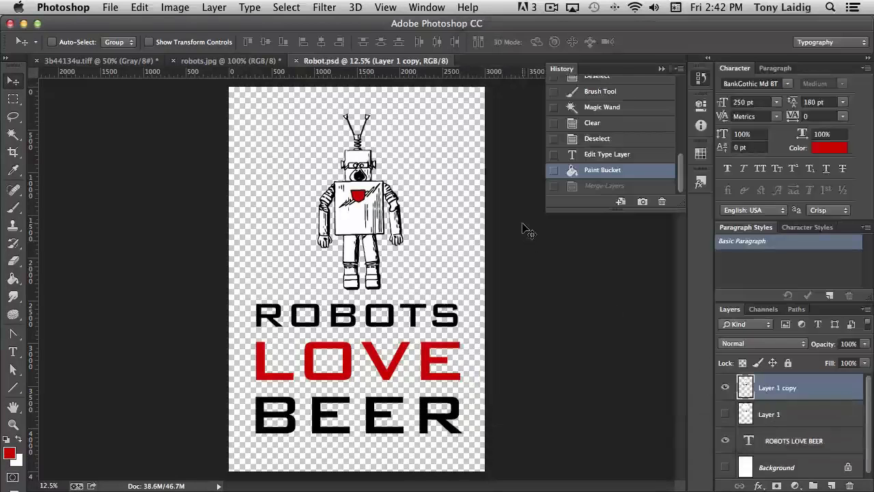
# Step: Close Robot.psd and close robots.jpg without saving its changes
pyautogui.click(701, 76)
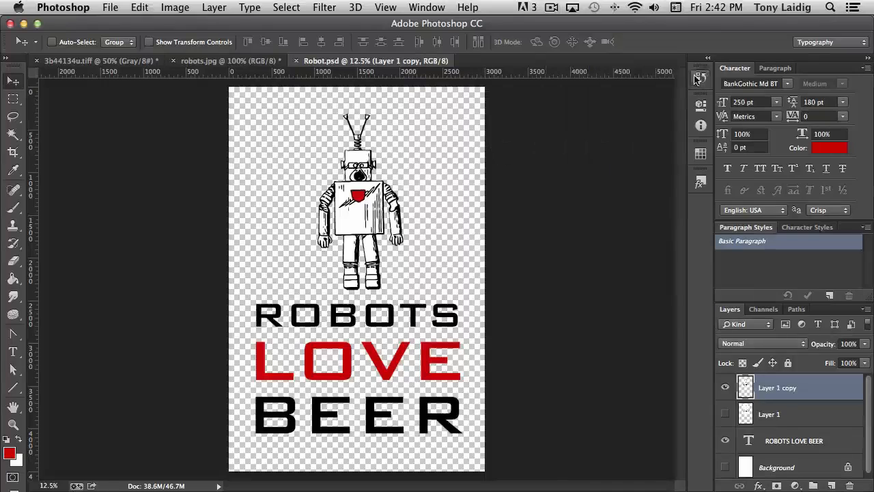
pyautogui.click(296, 60)
pyautogui.click(174, 61)
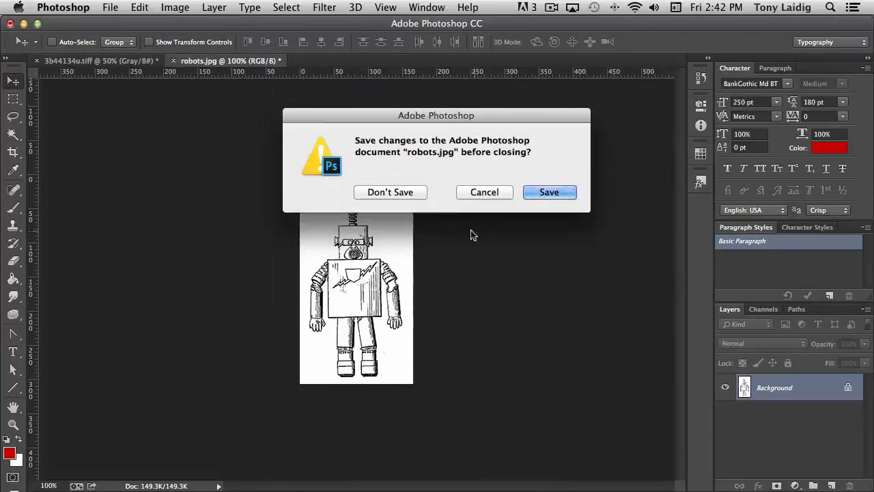
pyautogui.click(403, 193)
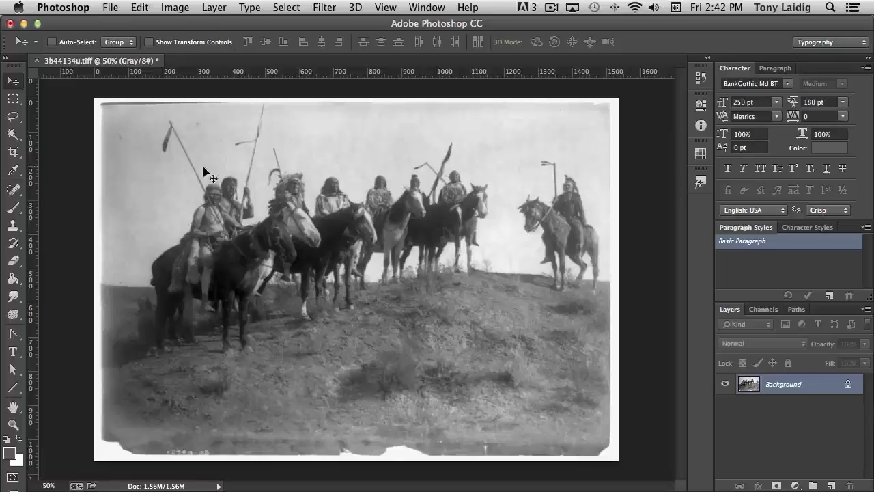
# Step: Crop the old photograph to trim away its white border, and reset the colours to default black and white
pyautogui.click(13, 154)
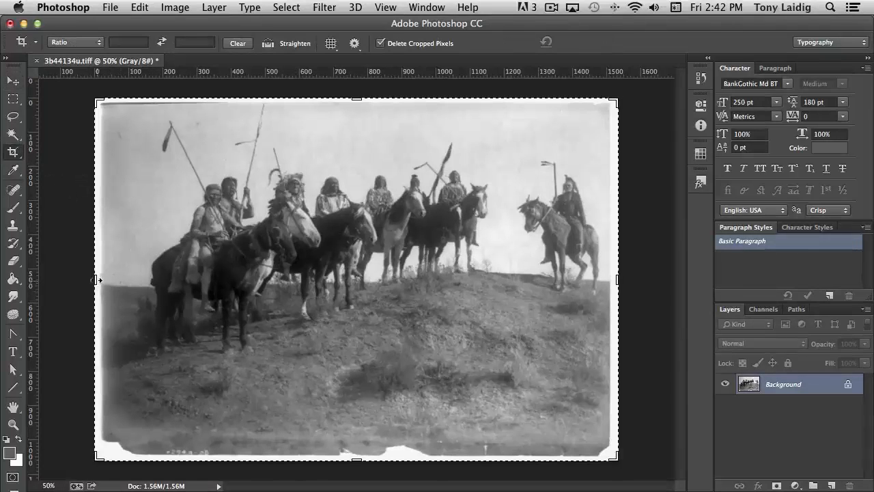
pyautogui.moveTo(96, 279); pyautogui.dragTo(114, 279)
pyautogui.moveTo(356, 100); pyautogui.dragTo(356, 104)
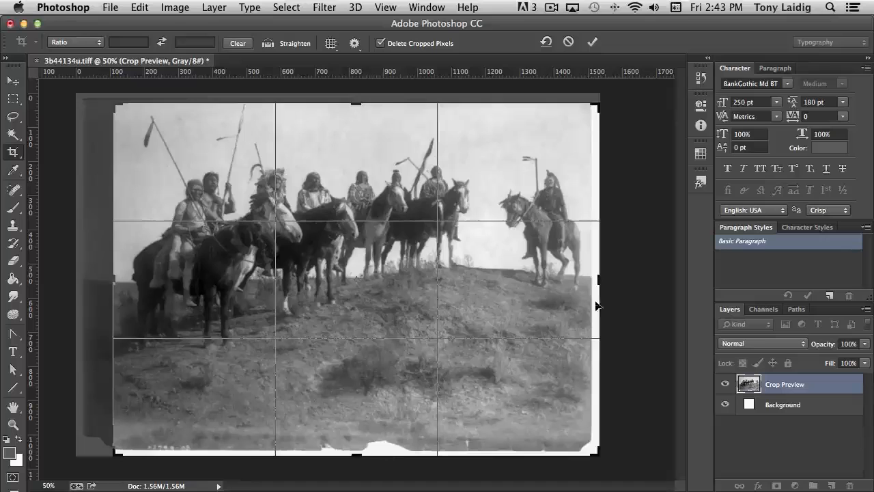
pyautogui.moveTo(597, 279); pyautogui.dragTo(594, 280)
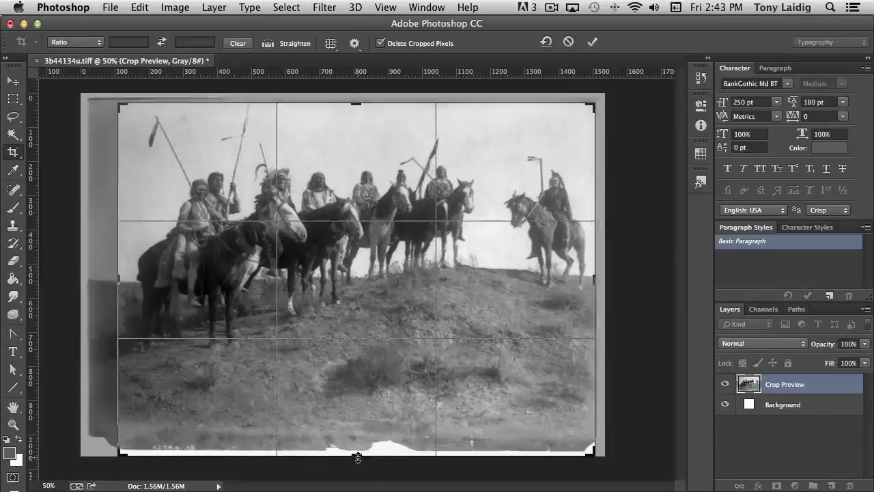
pyautogui.moveTo(357, 453); pyautogui.dragTo(360, 428)
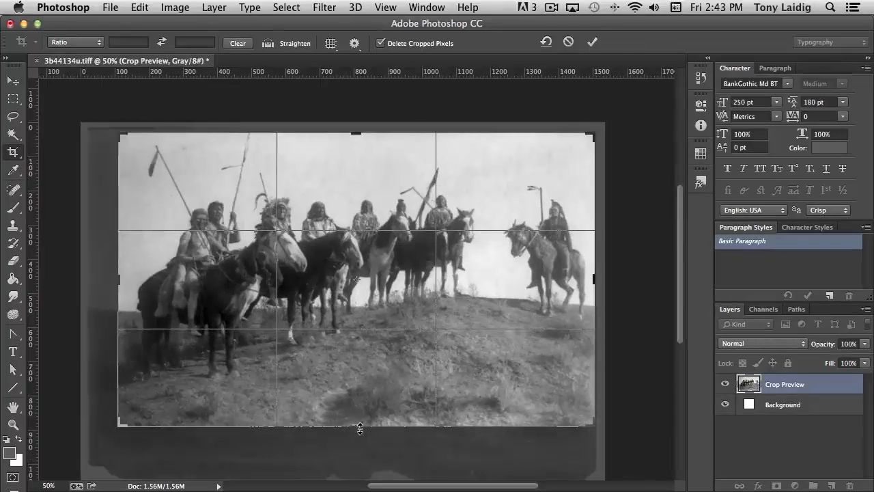
pyautogui.press('Return')
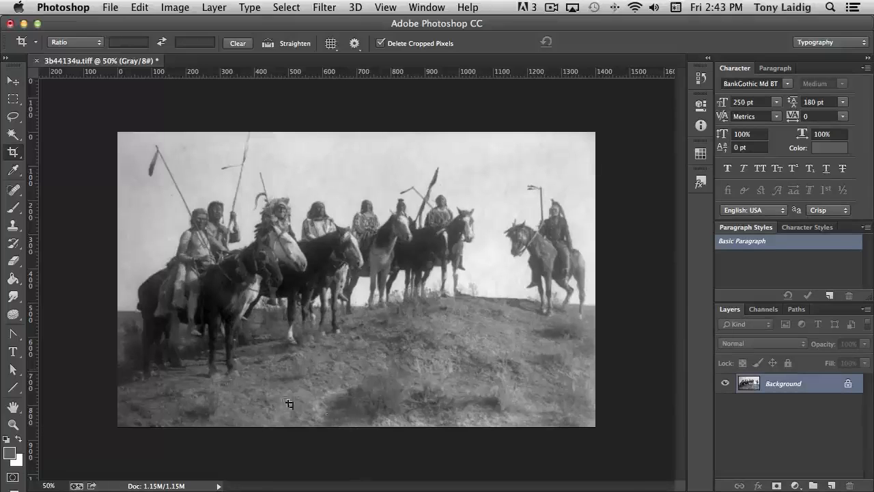
pyautogui.click(6, 439)
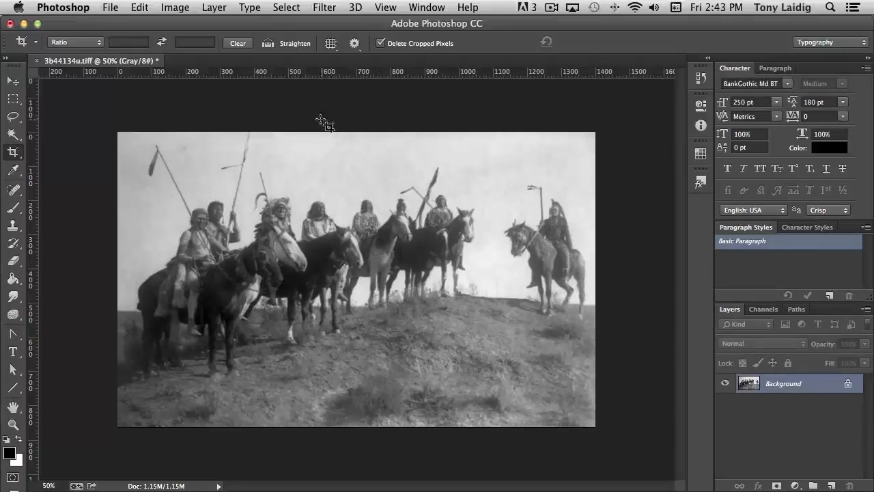
# Step: Resize the image to a resolution of 250 pixels/inch and a width of 3000 pixels
pyautogui.click(174, 7)
pyautogui.click(178, 113)
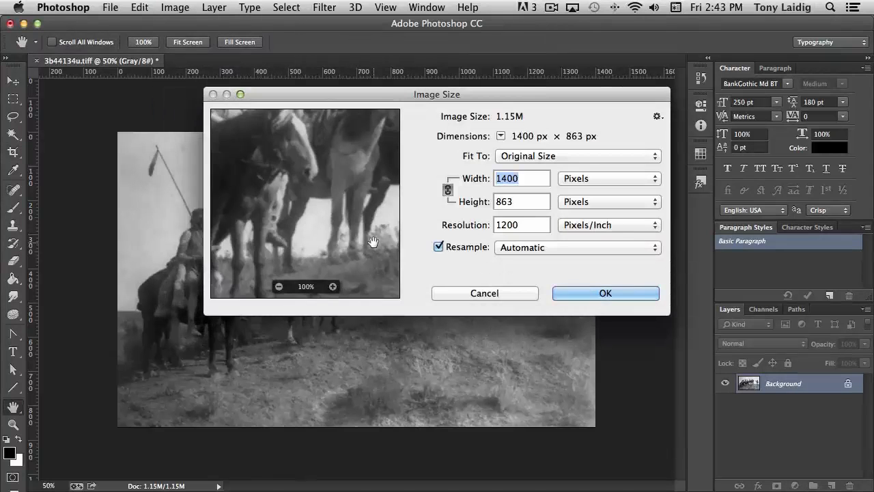
pyautogui.moveTo(523, 226); pyautogui.dragTo(468, 224)
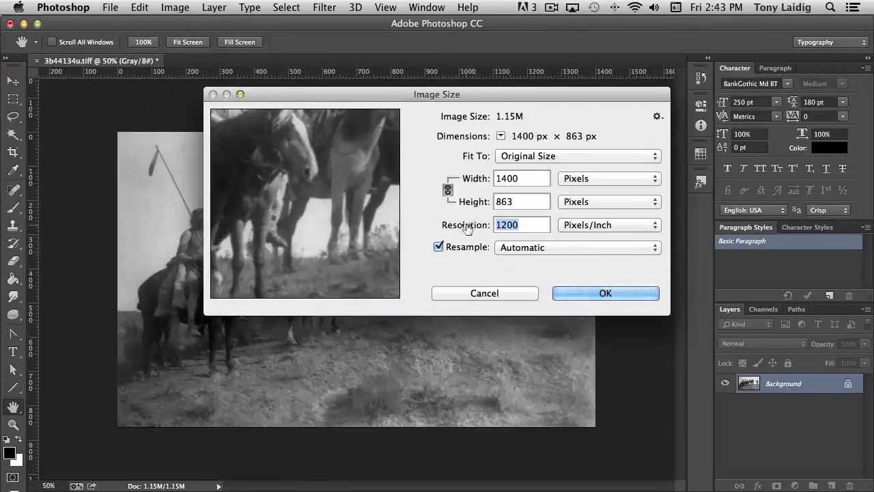
pyautogui.write('250')
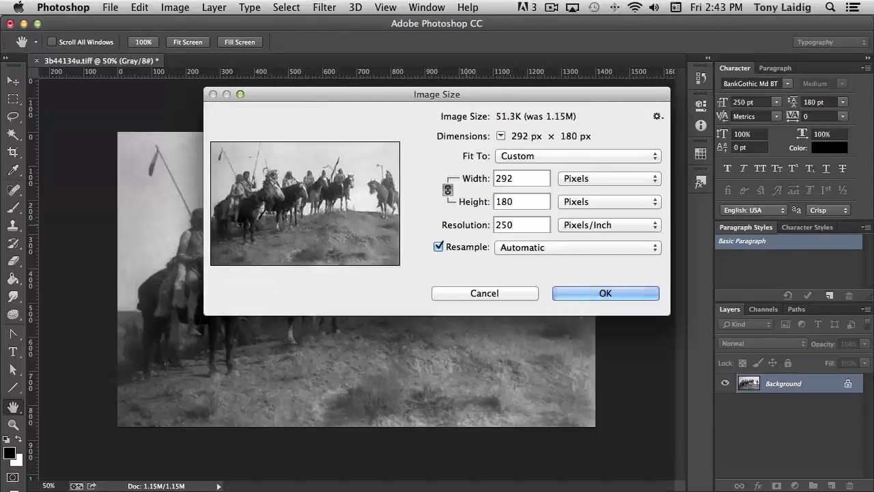
pyautogui.doubleClick(527, 178)
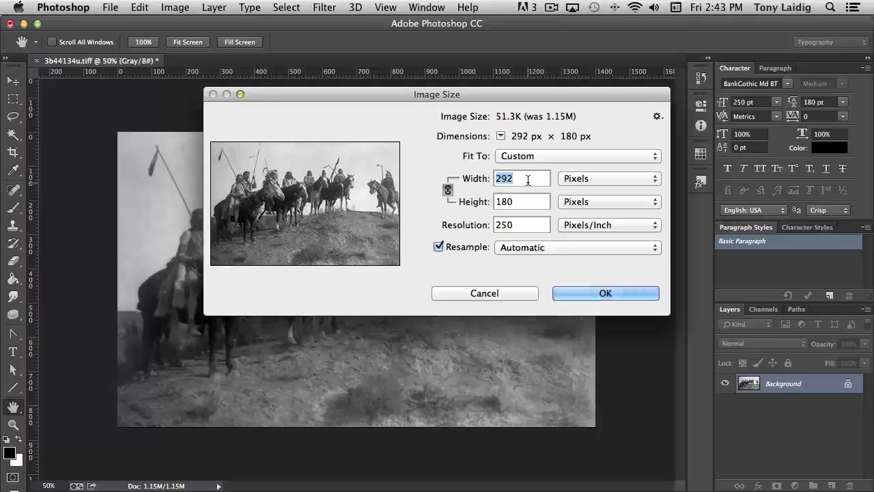
pyautogui.write('3000')
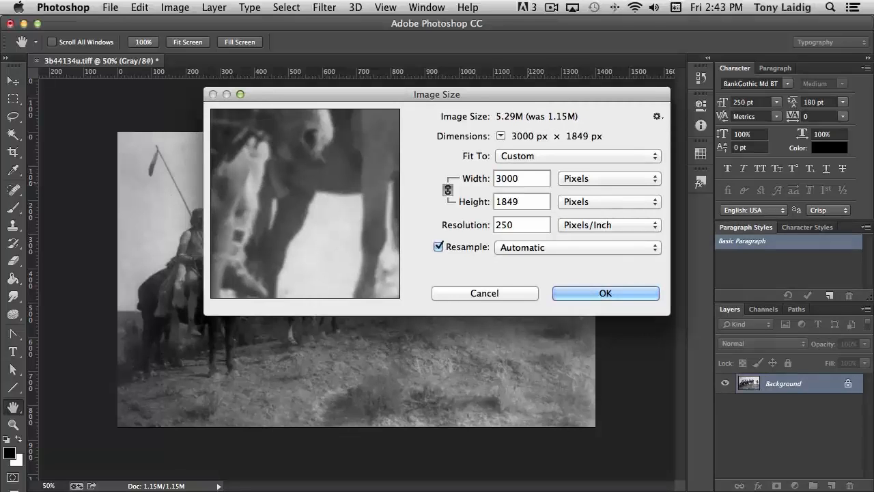
pyautogui.click(607, 293)
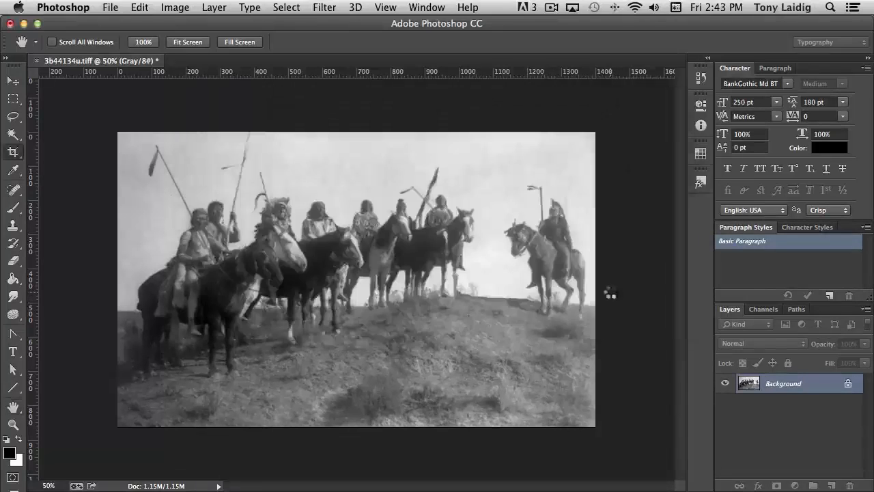
# Step: Zoom in and out to examine the quality of the resampled photograph
pyautogui.press('super+minus')
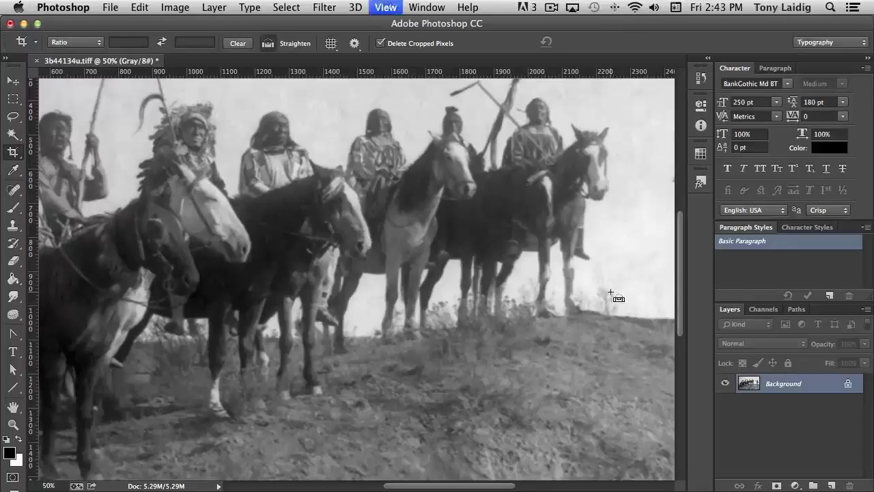
pyautogui.press('super+minus')
pyautogui.press('super+minus')
pyautogui.press('super+plus')
pyautogui.press('super+plus')
pyautogui.press('super+plus')
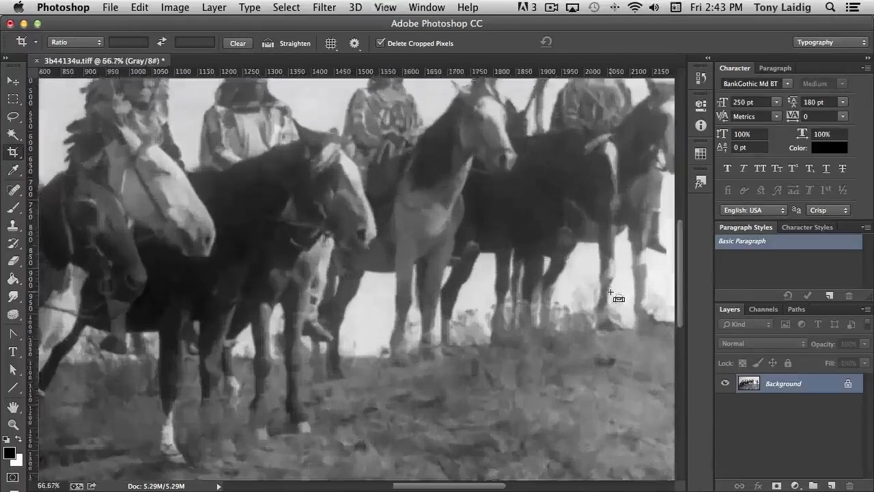
pyautogui.press('super+plus')
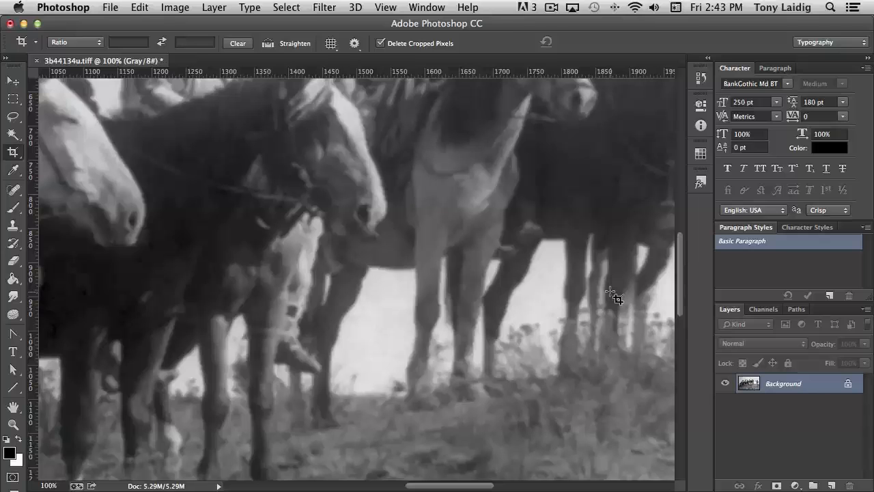
pyautogui.press('super+minus')
pyautogui.press('super+minus')
pyautogui.press('super+minus')
pyautogui.press('super+minus')
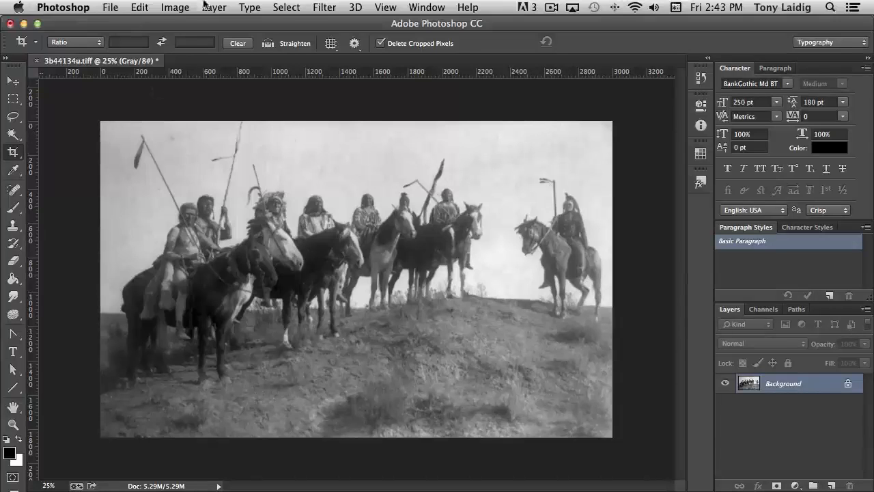
# Step: Extend the canvas height to 3000 pixels anchored at the bottom with black extension, and undo it
pyautogui.click(182, 7)
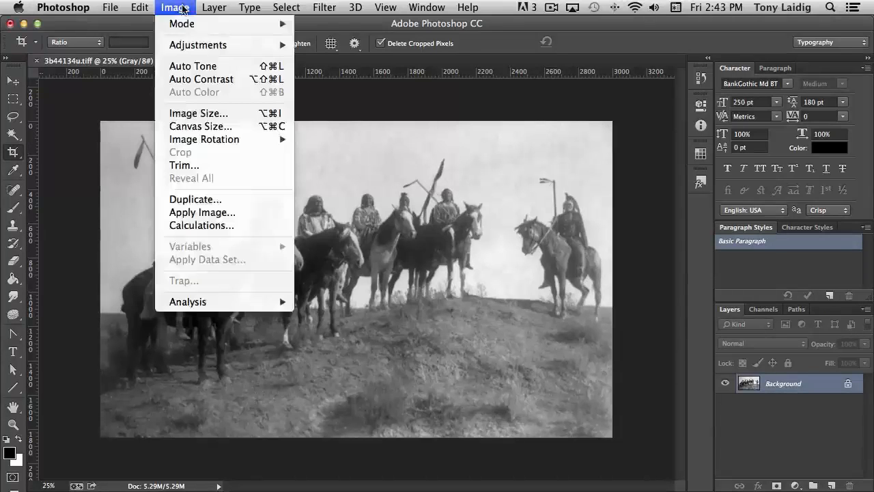
pyautogui.click(232, 131)
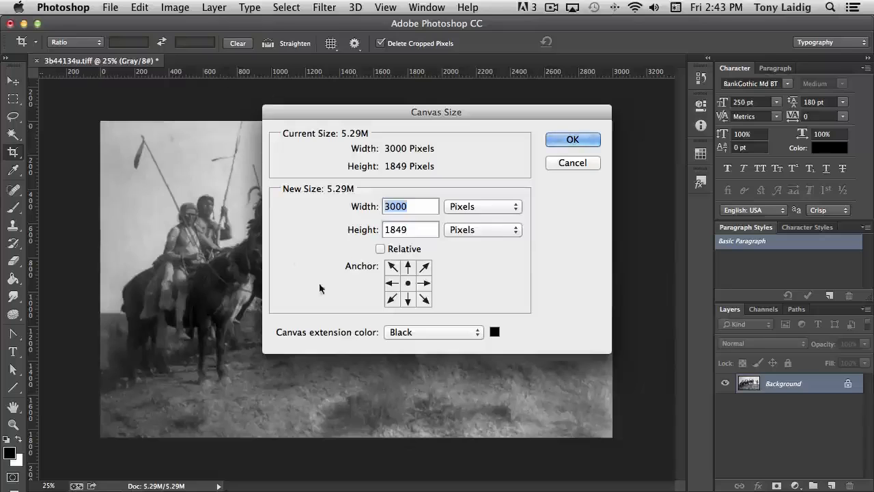
pyautogui.click(408, 300)
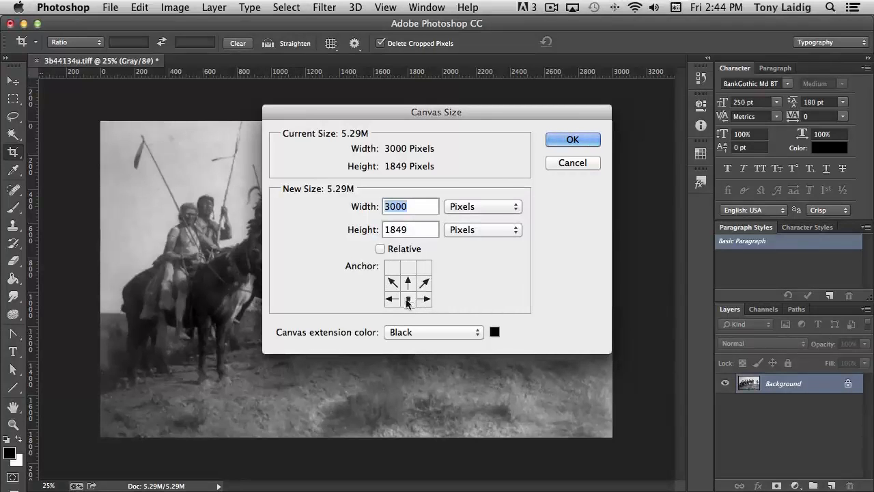
pyautogui.click(414, 229)
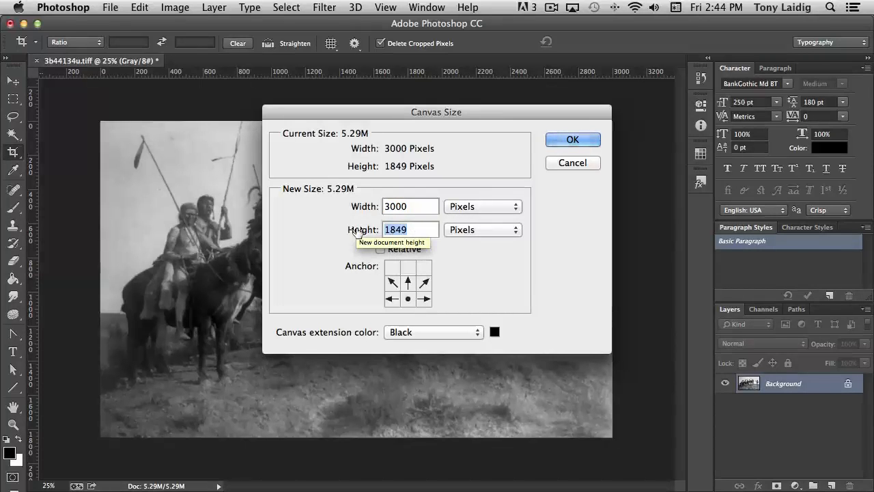
pyautogui.write('3000')
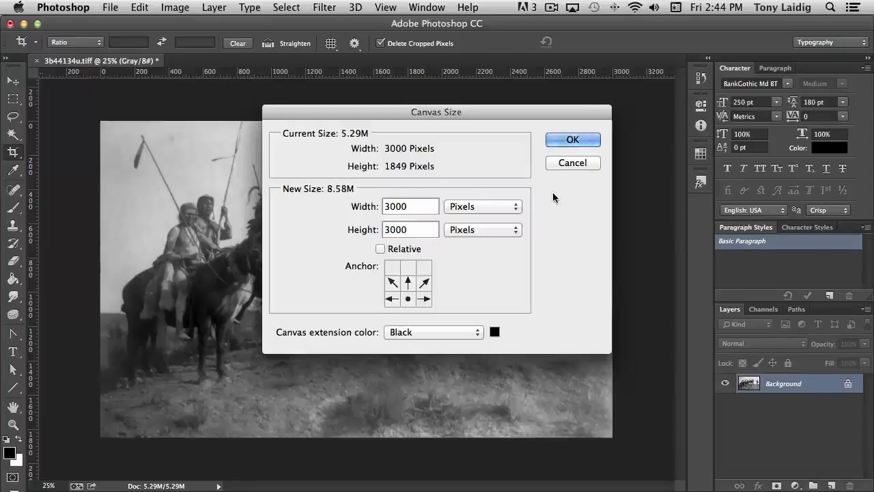
pyautogui.click(570, 139)
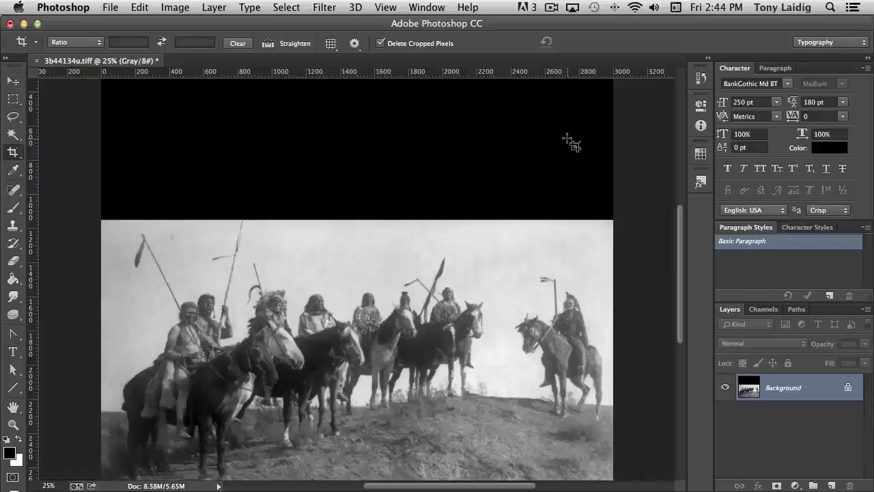
pyautogui.press('super+z')
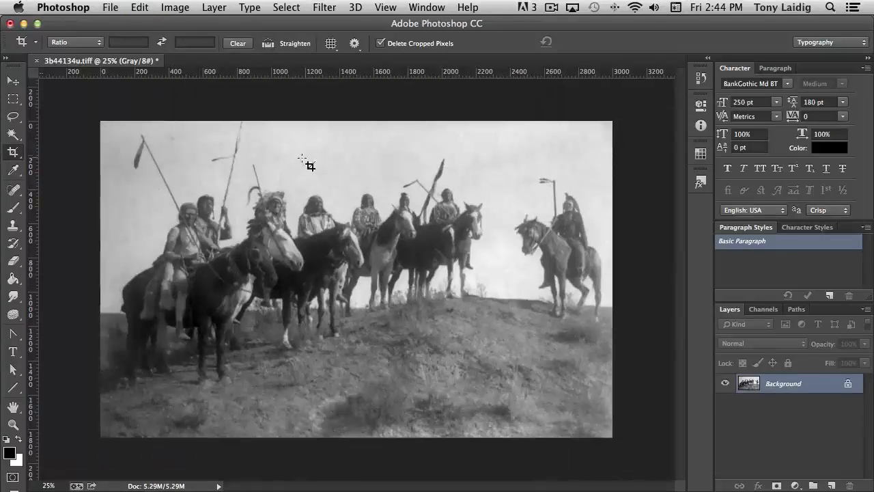
# Step: Extend the canvas height to 3000 pixels anchored at the bottom, using white as the extension colour
pyautogui.click(175, 6)
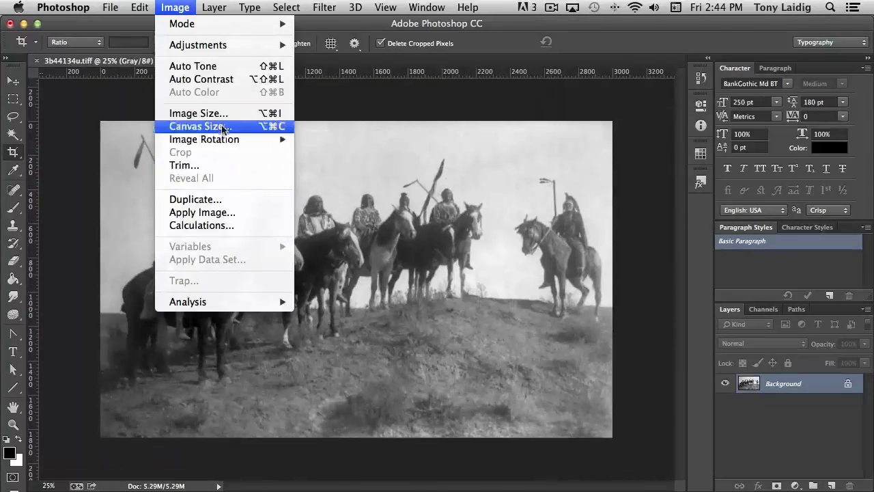
pyautogui.click(267, 125)
pyautogui.click(410, 299)
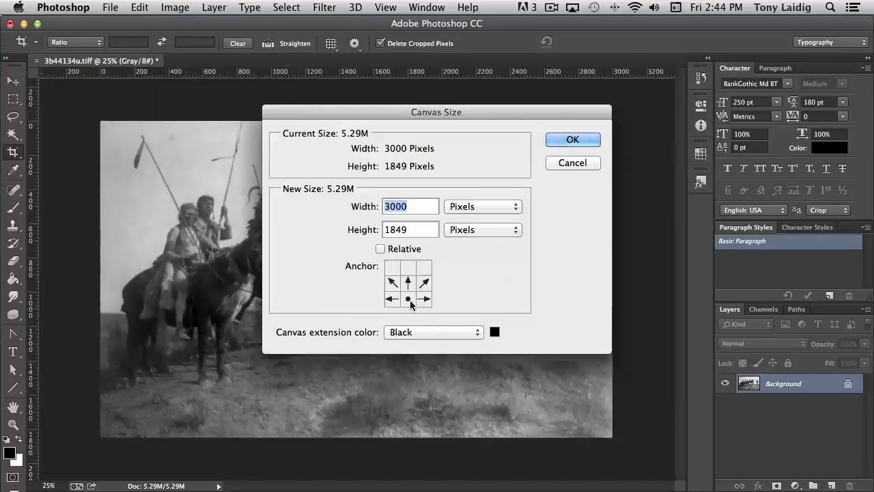
pyautogui.moveTo(417, 228); pyautogui.dragTo(347, 229)
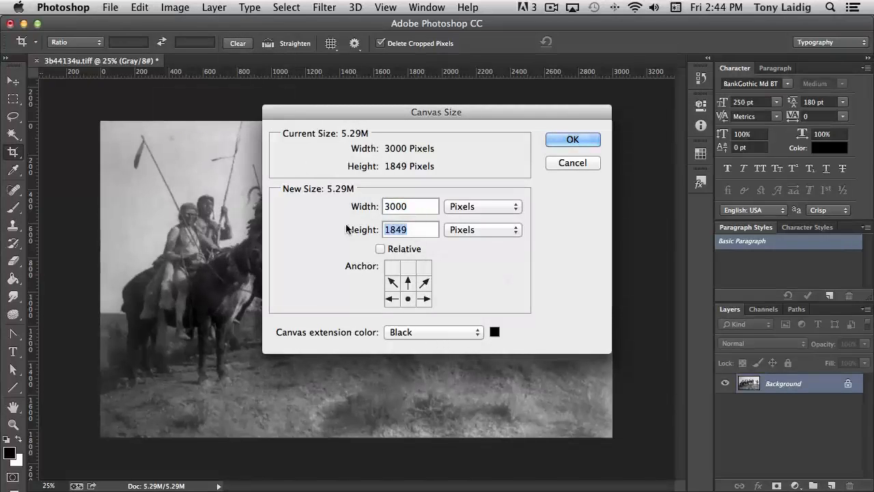
pyautogui.write('3000')
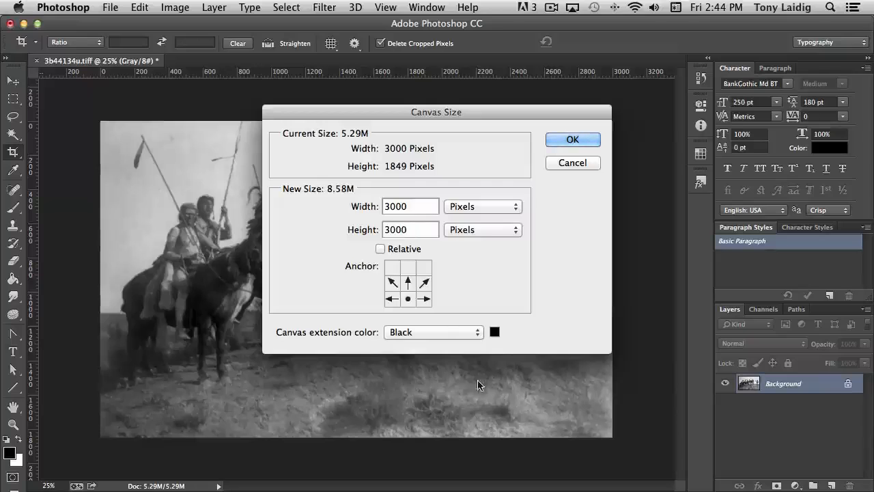
pyautogui.click(442, 333)
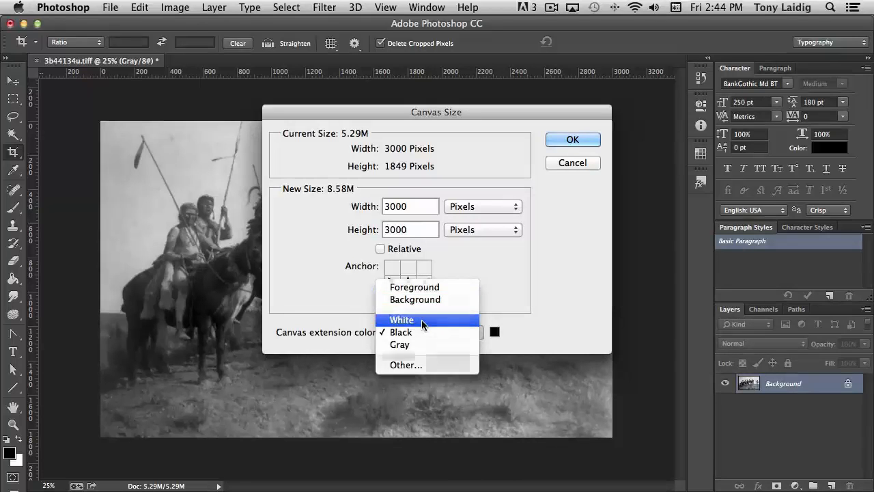
pyautogui.click(422, 320)
pyautogui.click(574, 139)
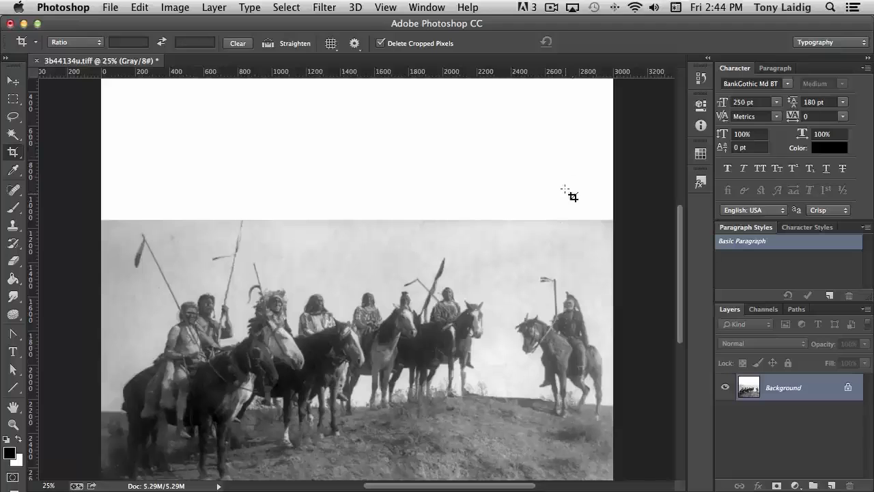
# Step: Open Levels and set the white point by sampling bright sky areas of the photo with the white eyedropper
pyautogui.press('super+minus')
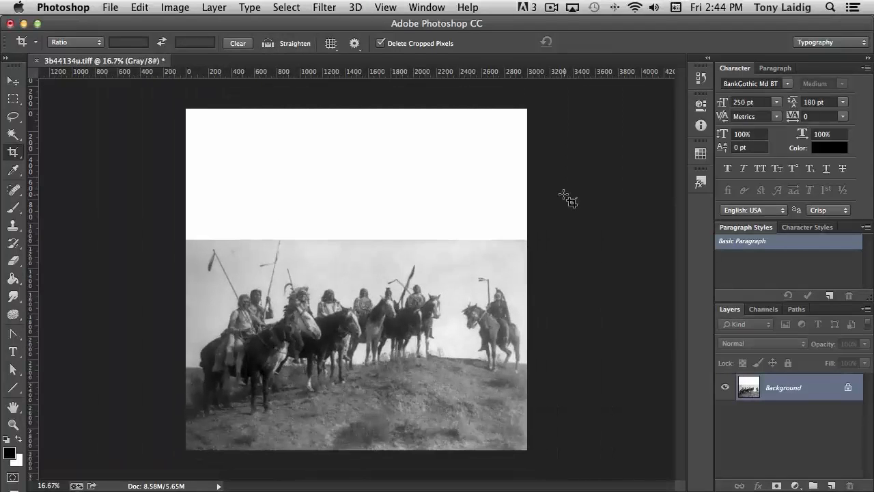
pyautogui.press('super')
pyautogui.press('super+plus')
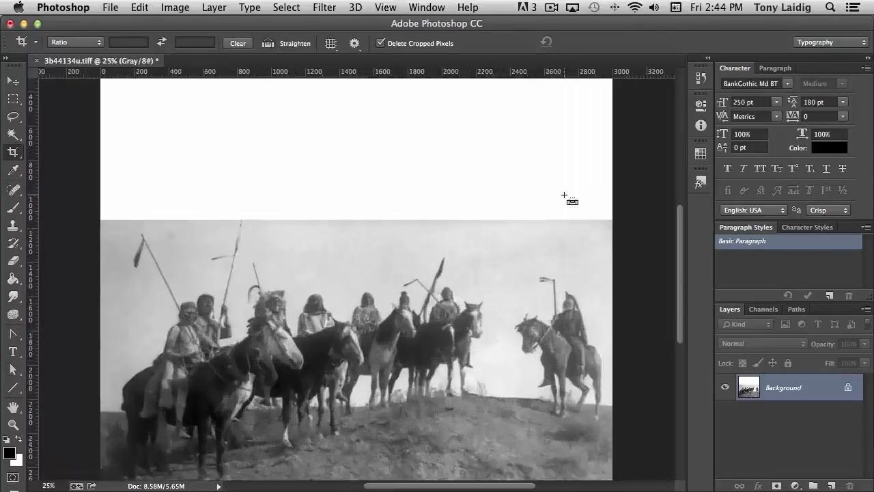
pyautogui.scroll(-5, 554, 250)
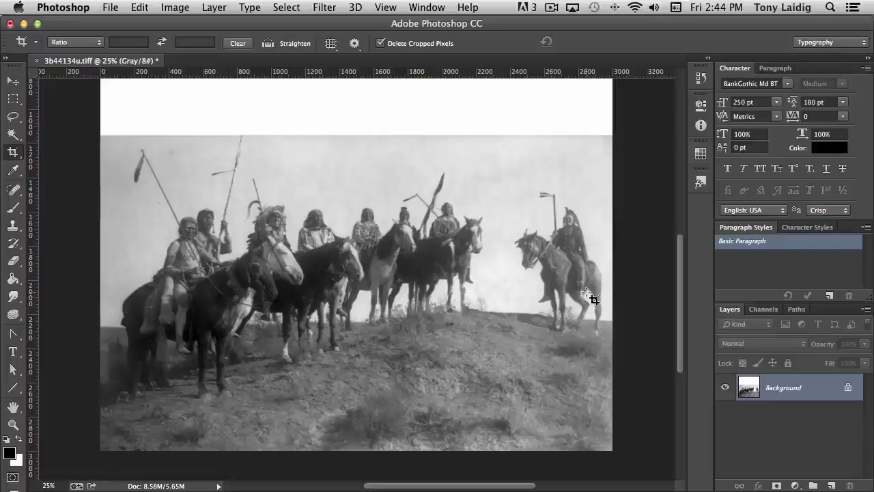
pyautogui.press('super+l')
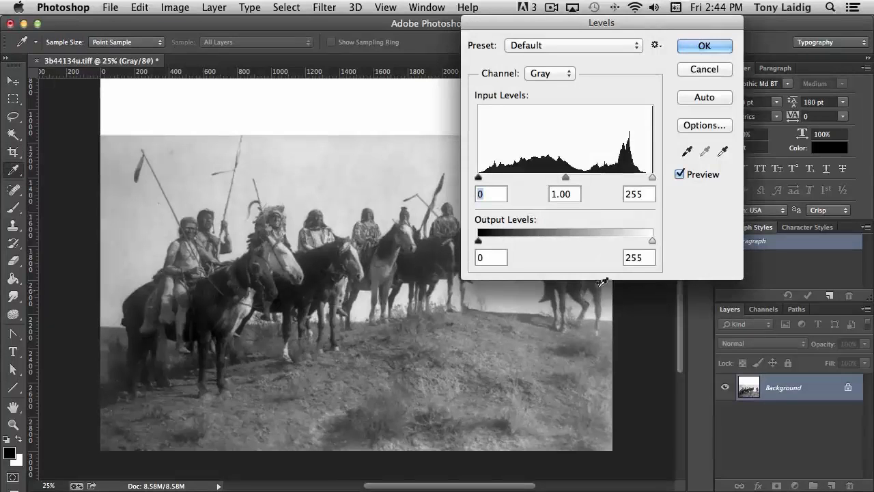
pyautogui.moveTo(612, 22); pyautogui.dragTo(757, 22)
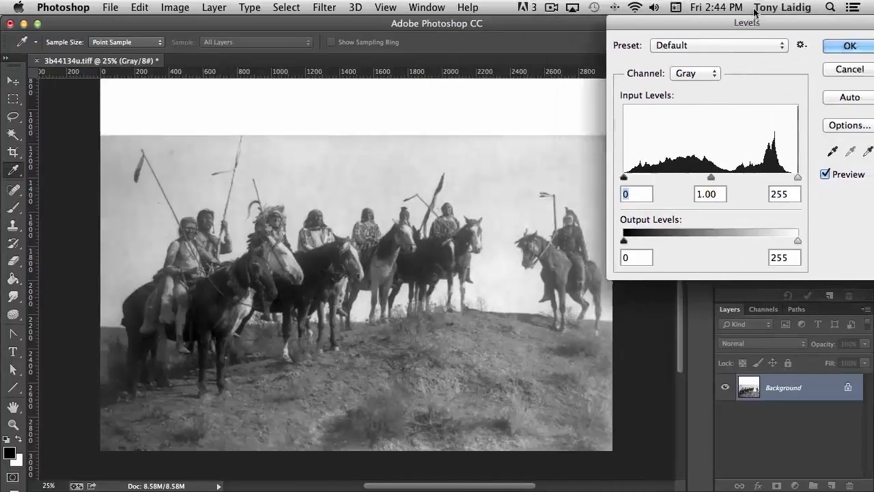
pyautogui.click(868, 151)
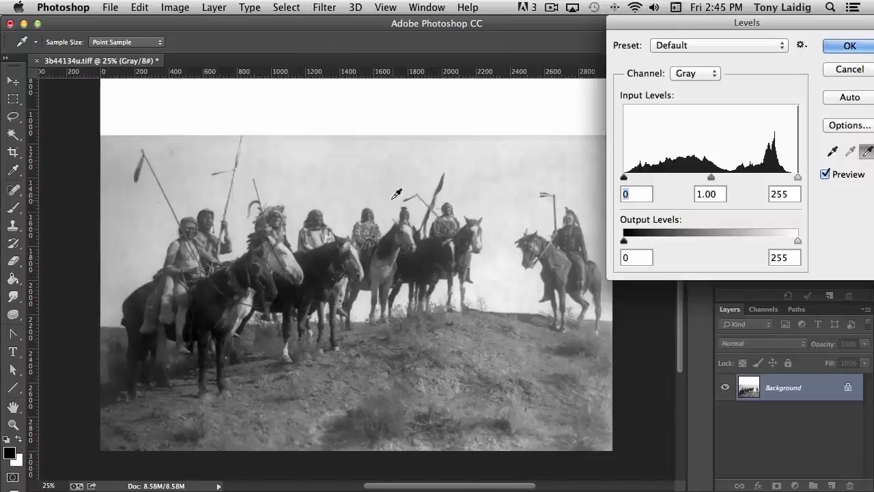
pyautogui.click(476, 183)
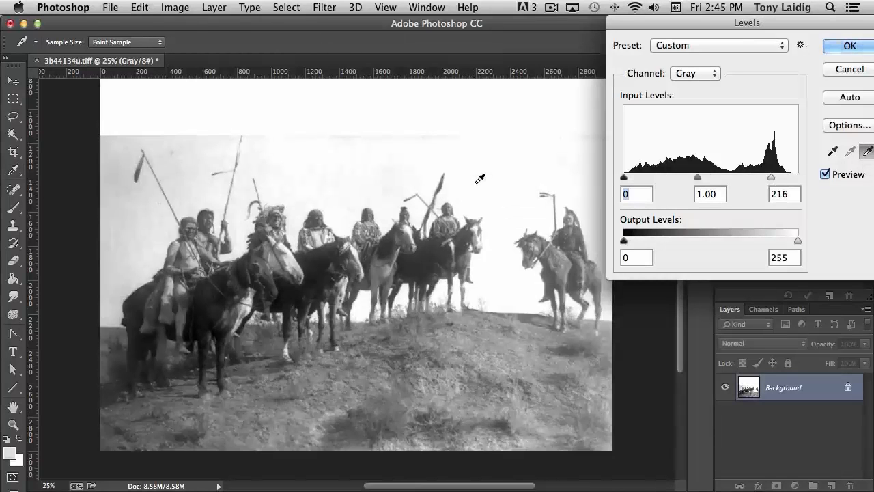
pyautogui.click(339, 171)
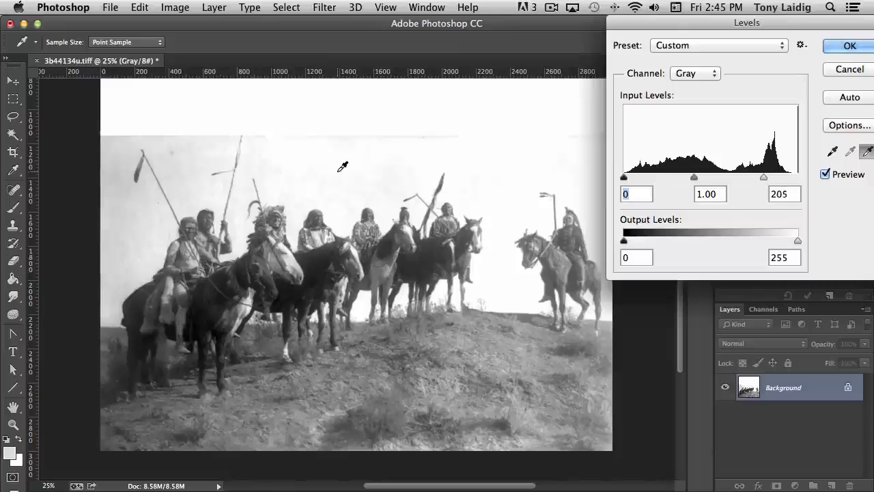
pyautogui.click(158, 146)
pyautogui.click(123, 142)
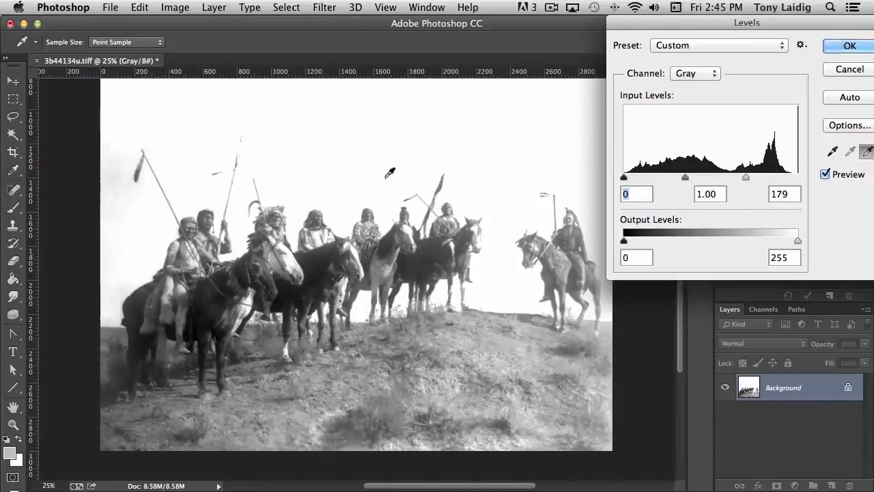
pyautogui.click(509, 169)
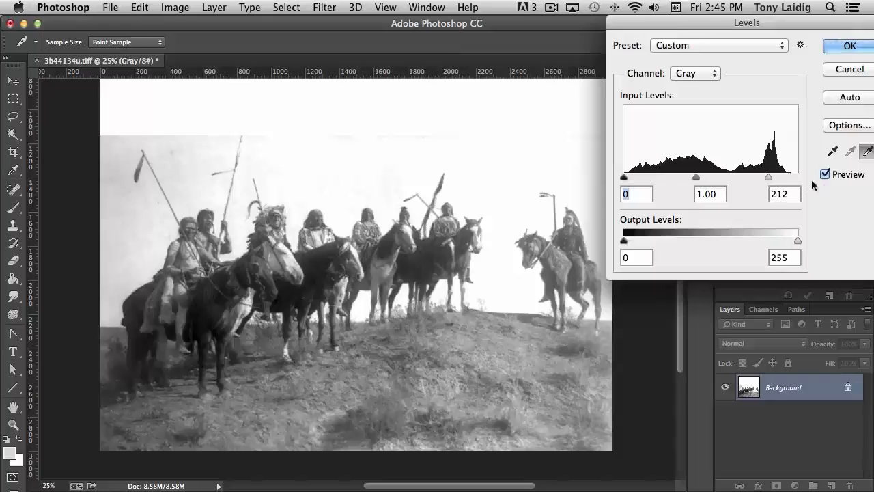
# Step: Set the Levels midtone to 0.69 and the white input level to 216, then apply the adjustment
pyautogui.moveTo(697, 179)
pyautogui.mouseDown()
pyautogui.moveTo(713, 179)
pyautogui.moveTo(704, 180)
pyautogui.mouseUp()
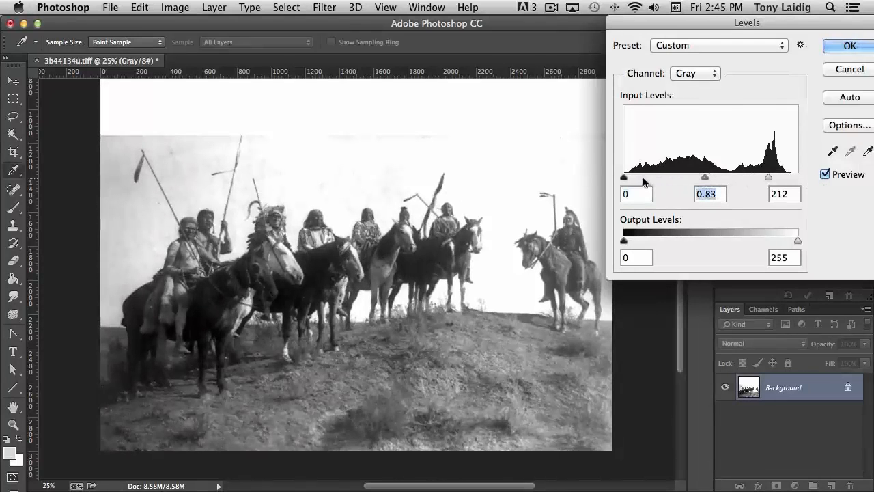
pyautogui.moveTo(626, 179)
pyautogui.mouseDown()
pyautogui.moveTo(635, 177)
pyautogui.moveTo(616, 174)
pyautogui.mouseUp()
pyautogui.moveTo(705, 179); pyautogui.dragTo(712, 179)
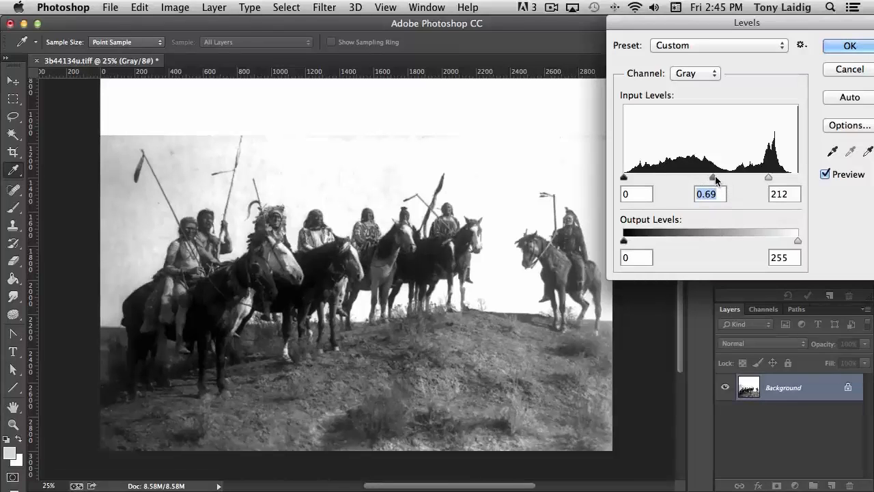
pyautogui.moveTo(769, 177)
pyautogui.mouseDown()
pyautogui.moveTo(756, 179)
pyautogui.moveTo(772, 179)
pyautogui.mouseUp()
pyautogui.moveTo(715, 175); pyautogui.dragTo(715, 175)
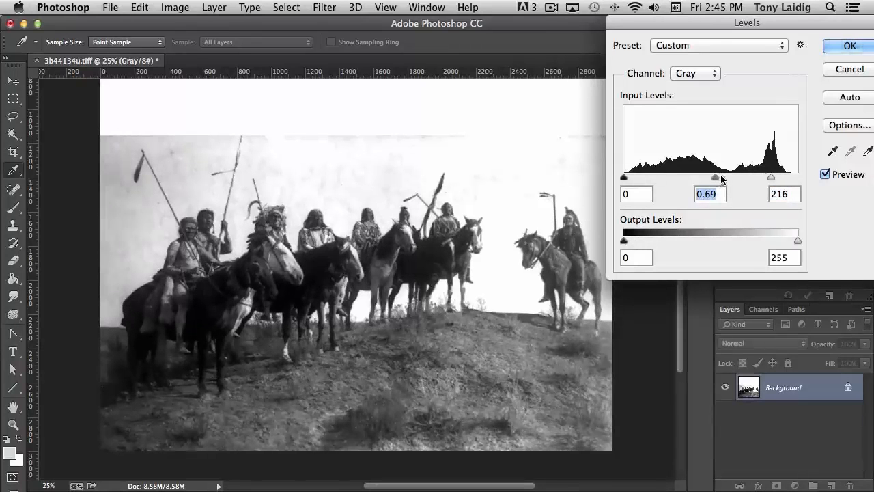
pyautogui.click(847, 46)
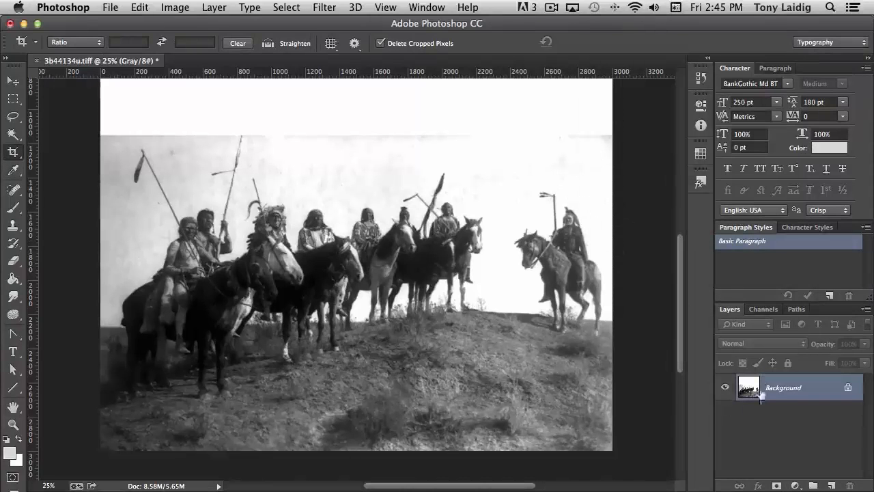
# Step: Duplicate the Background layer
pyautogui.moveTo(755, 400); pyautogui.dragTo(831, 486)
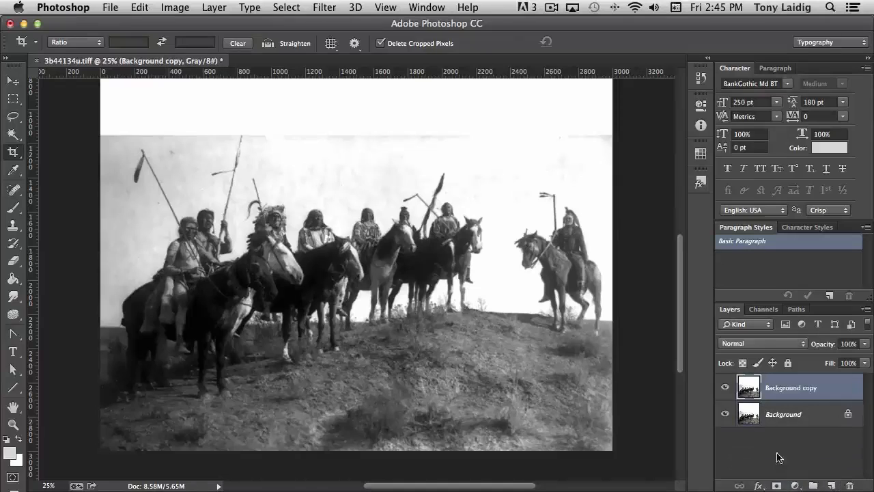
pyautogui.click(140, 8)
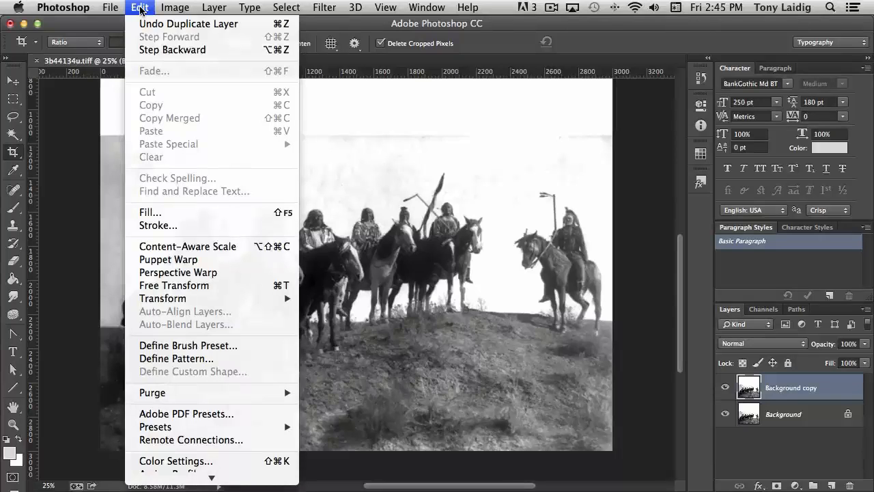
pyautogui.moveTo(175, 8)
pyautogui.moveTo(205, 45)
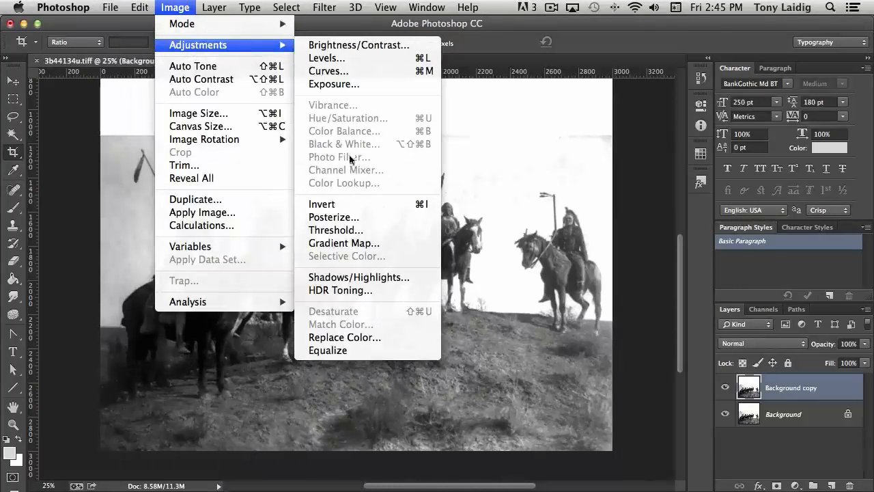
# Step: Apply a Threshold adjustment to the Background copy layer with a threshold level of 120
pyautogui.click(335, 230)
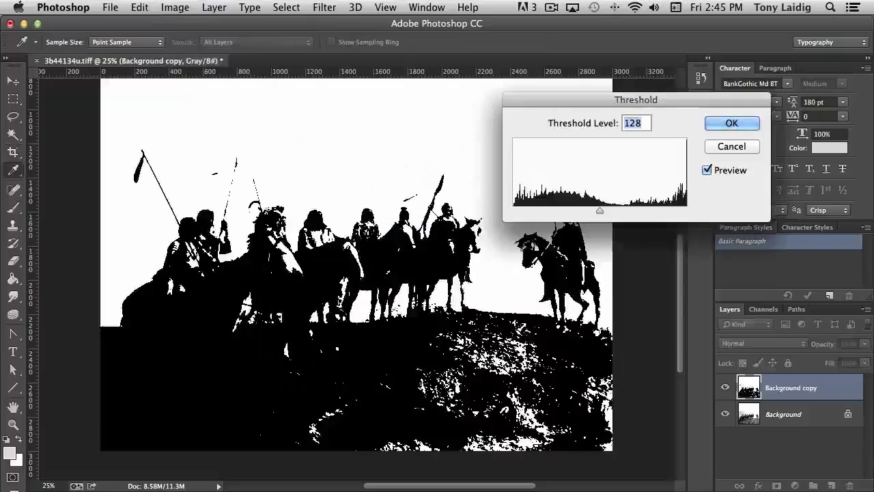
pyautogui.moveTo(582, 103); pyautogui.dragTo(666, 83)
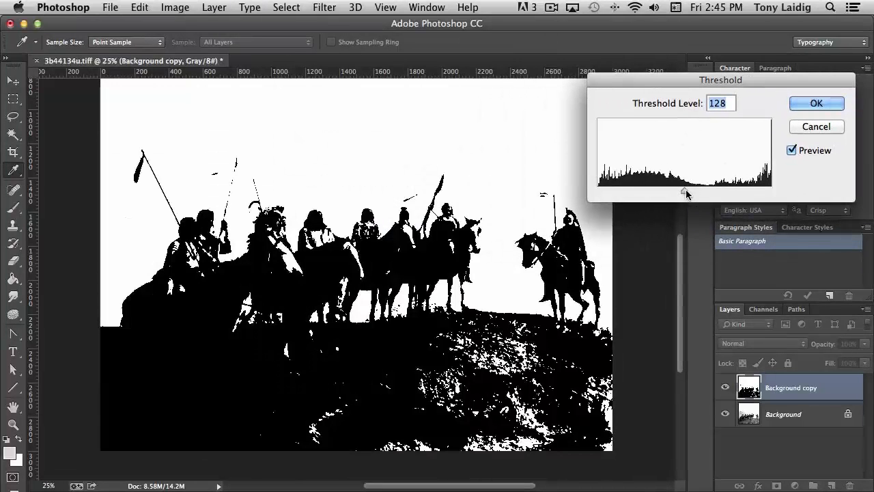
pyautogui.moveTo(684, 193)
pyautogui.mouseDown()
pyautogui.moveTo(695, 194)
pyautogui.moveTo(666, 195)
pyautogui.moveTo(720, 194)
pyautogui.moveTo(670, 199)
pyautogui.moveTo(682, 200)
pyautogui.mouseUp()
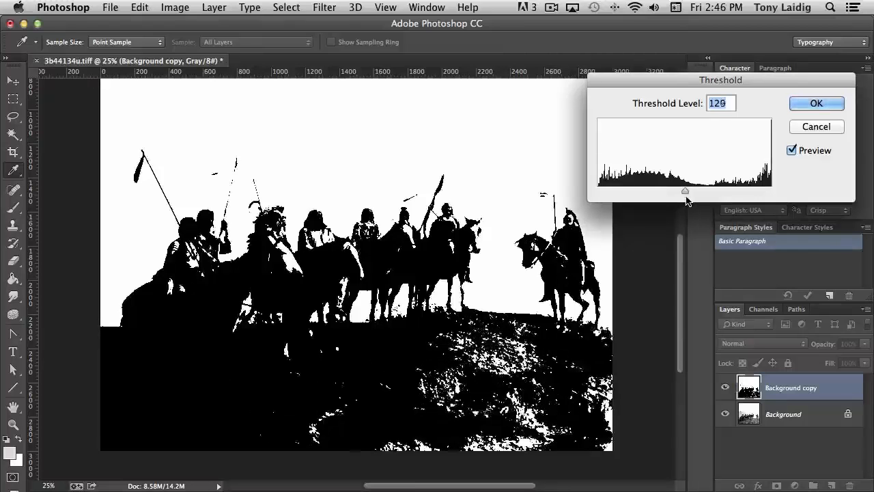
pyautogui.moveTo(693, 197)
pyautogui.mouseDown()
pyautogui.moveTo(684, 200)
pyautogui.moveTo(698, 200)
pyautogui.mouseUp()
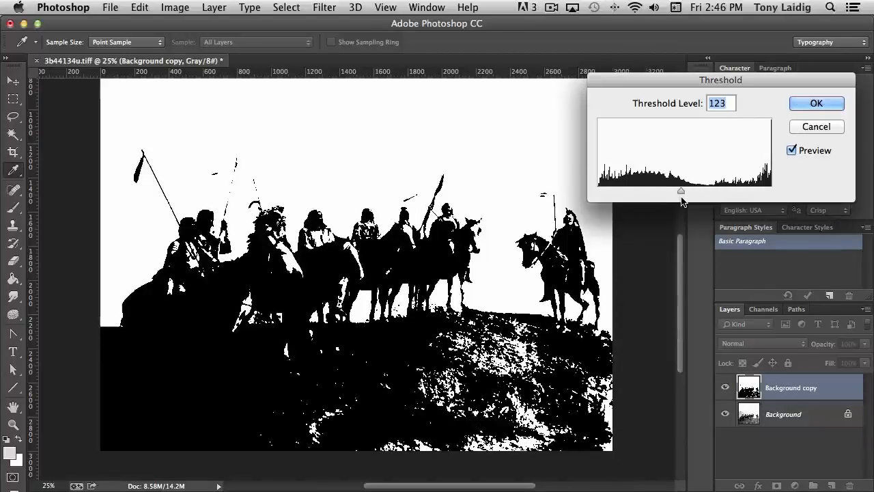
pyautogui.moveTo(682, 198)
pyautogui.mouseDown()
pyautogui.moveTo(716, 199)
pyautogui.moveTo(669, 199)
pyautogui.moveTo(679, 200)
pyautogui.mouseUp()
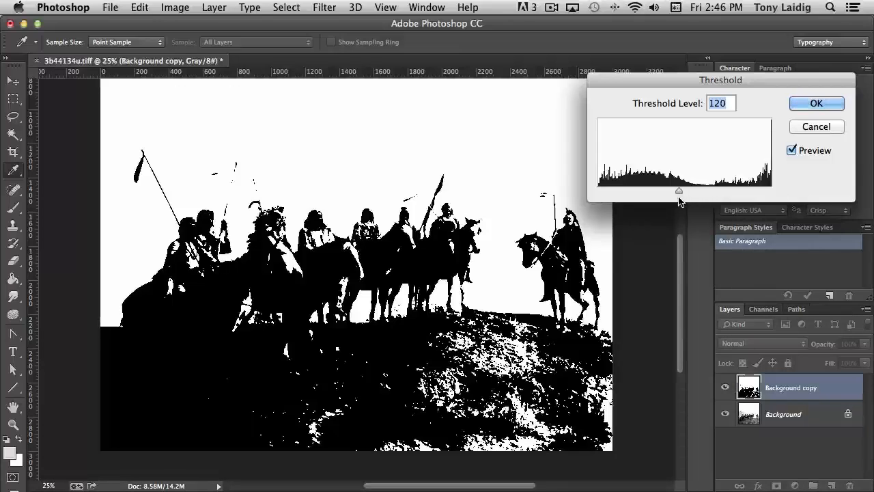
pyautogui.click(817, 103)
# Step: Use the Line tool with black fill to draw lines restoring three thin spear shafts lost in the threshold
pyautogui.press('c')
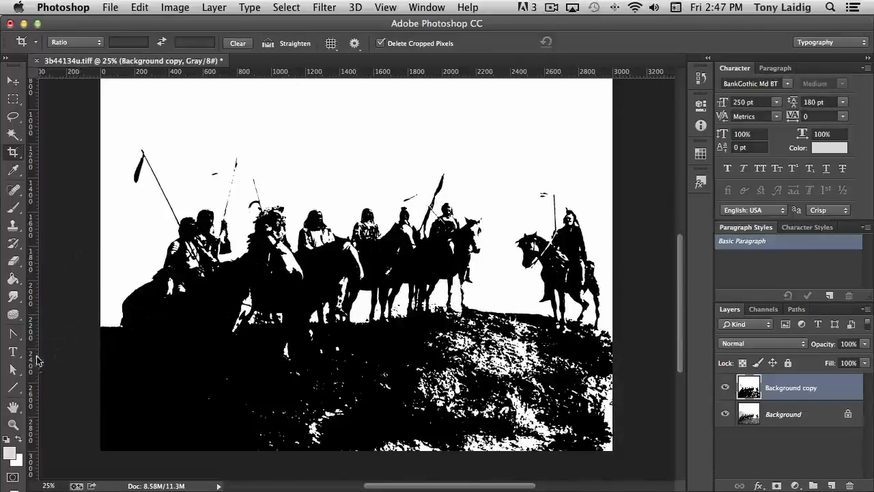
pyautogui.click(13, 387)
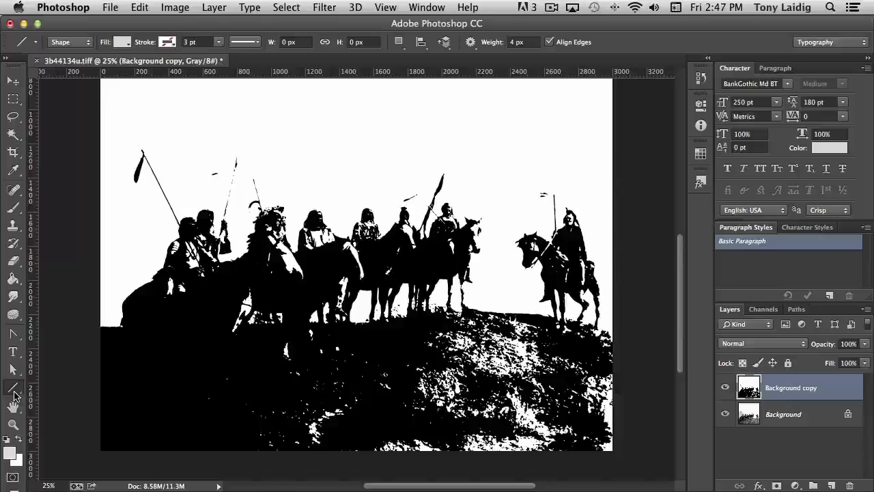
pyautogui.click(15, 395)
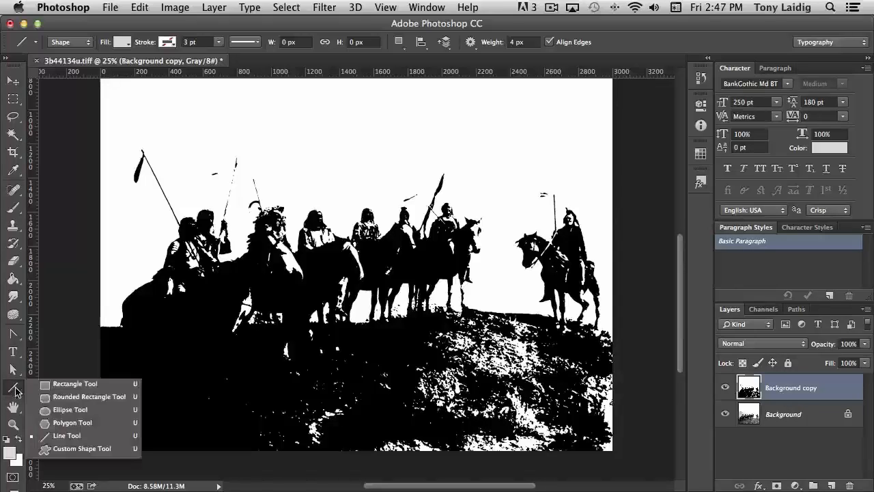
pyautogui.click(87, 436)
pyautogui.click(7, 439)
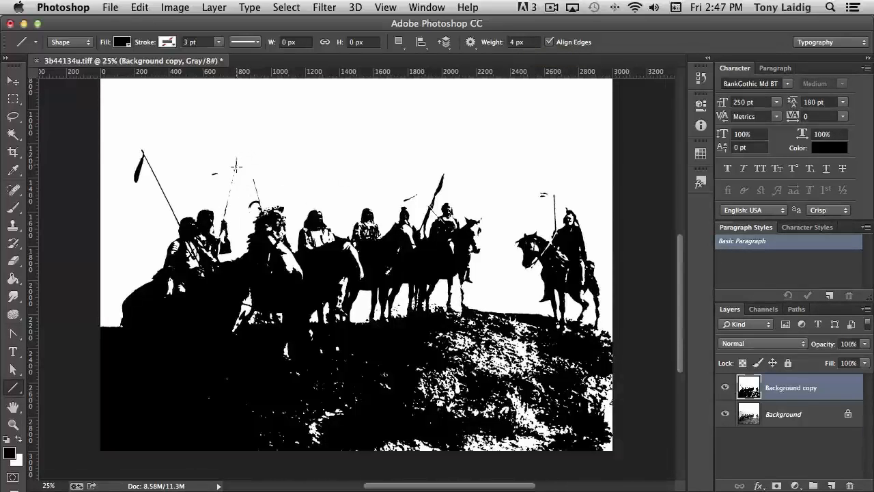
pyautogui.moveTo(235, 163); pyautogui.dragTo(217, 244)
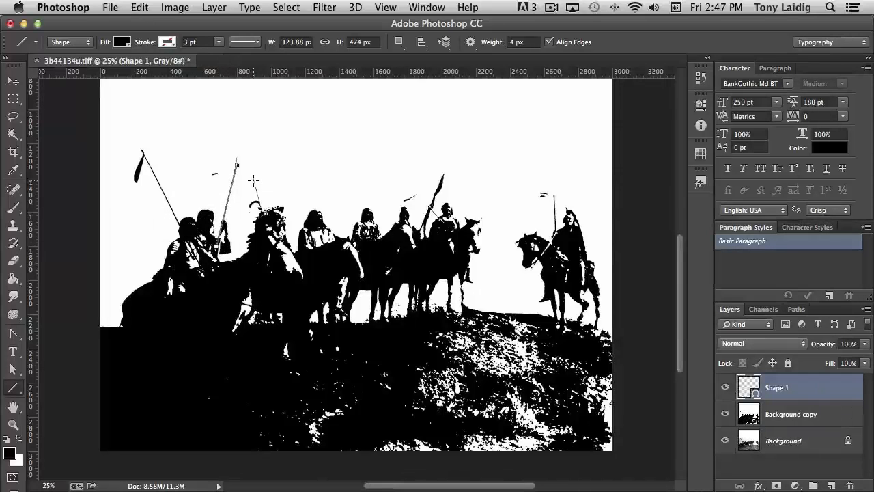
pyautogui.moveTo(253, 180); pyautogui.dragTo(263, 215)
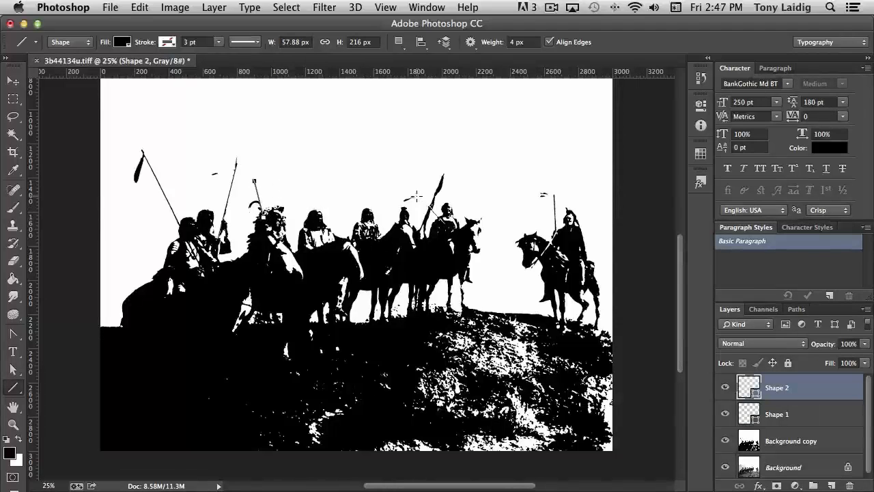
pyautogui.moveTo(416, 195); pyautogui.dragTo(447, 227)
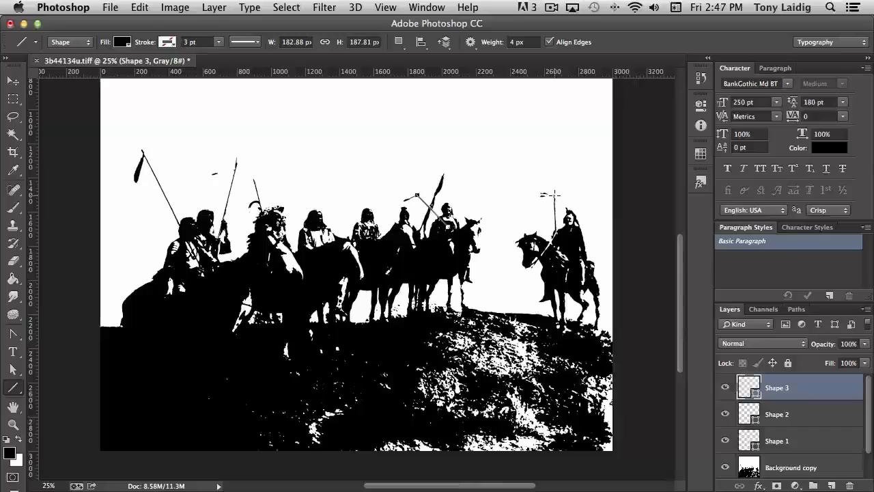
# Step: Try twice to draw a line along the rightmost rider's lance, undoing each attempt
pyautogui.moveTo(554, 194); pyautogui.dragTo(554, 233)
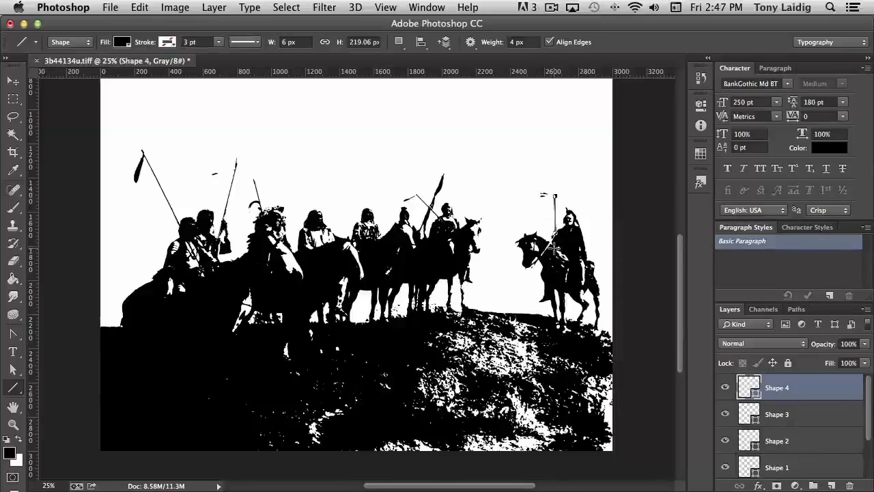
pyautogui.press('super+z')
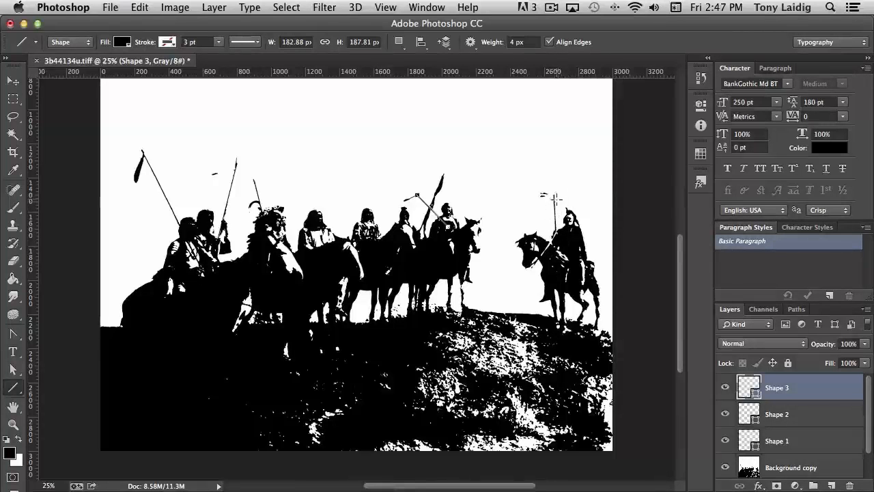
pyautogui.moveTo(553, 197); pyautogui.dragTo(554, 236)
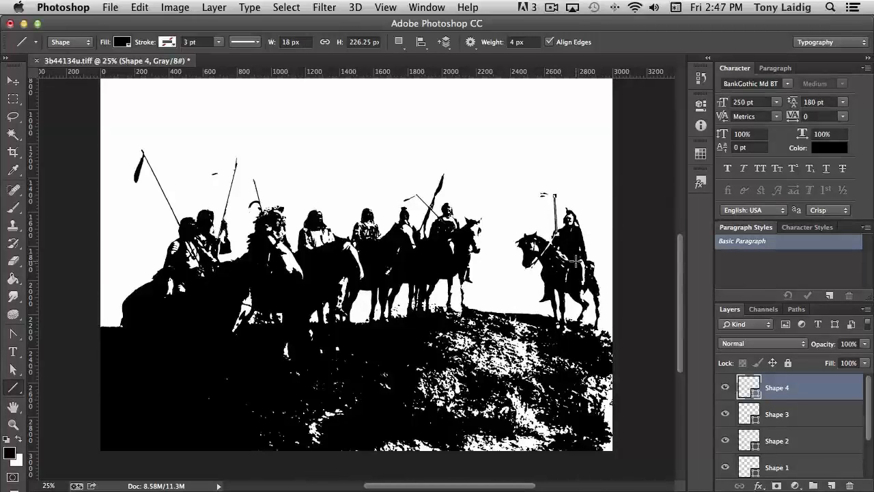
pyautogui.press('super+z')
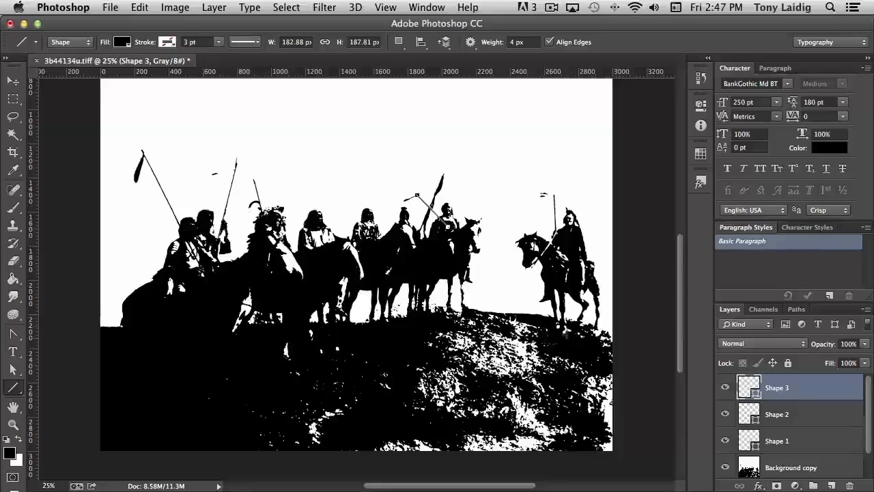
# Step: Merge the Shape 1, Shape 2, Shape 3 and Background copy layers into a single layer
pyautogui.scroll(-1, 790, 404)
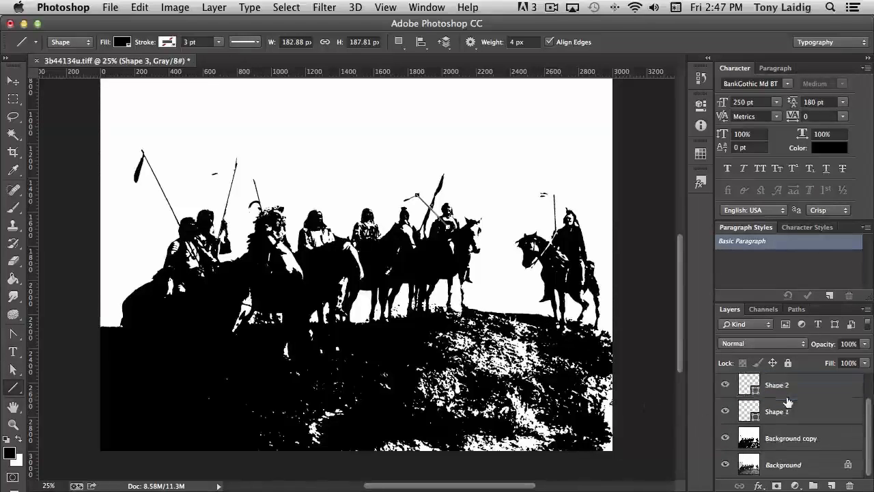
pyautogui.keyDown('shift'); pyautogui.click(791, 438); pyautogui.keyUp('shift')
pyautogui.scroll(1, 791, 438)
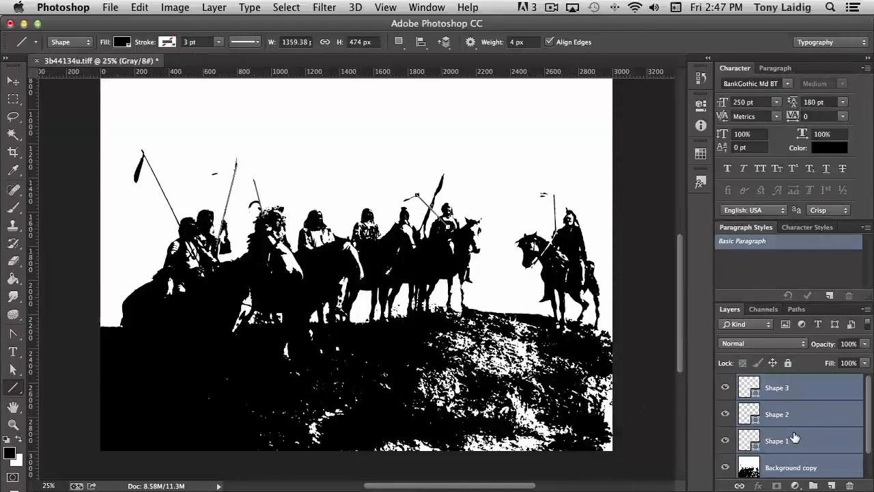
pyautogui.rightClick(790, 461)
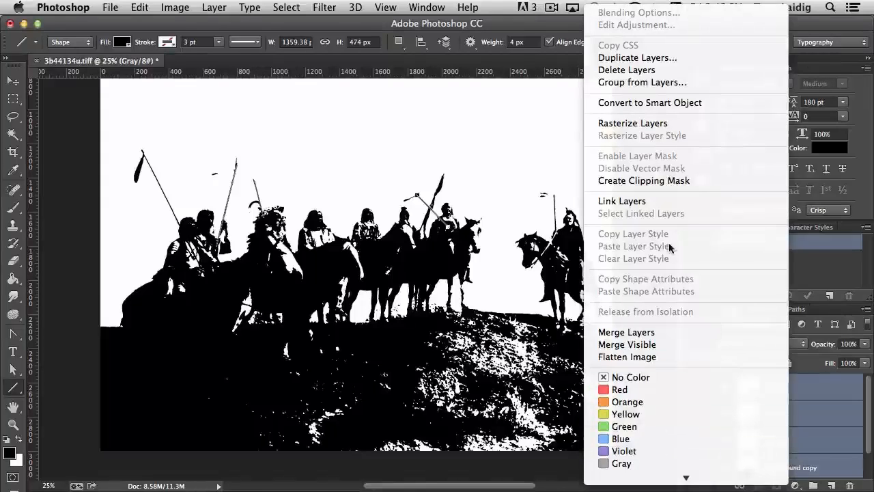
pyautogui.scroll(-2, 683, 285)
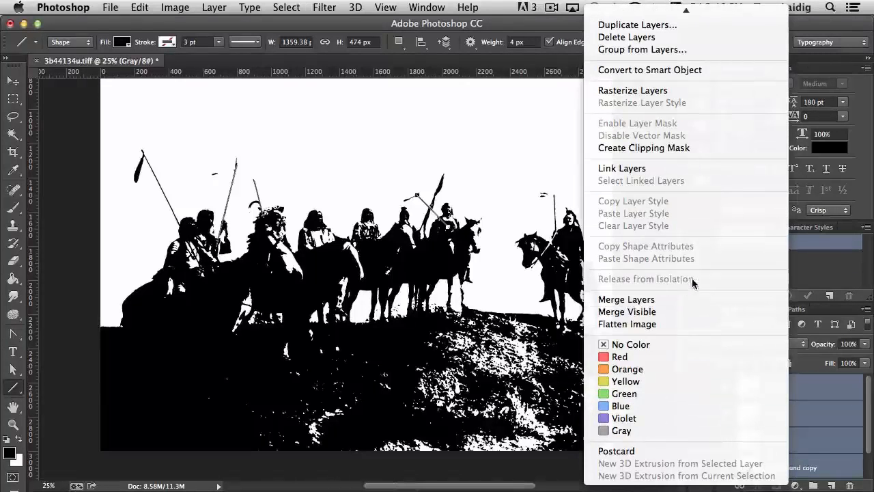
pyautogui.click(805, 426)
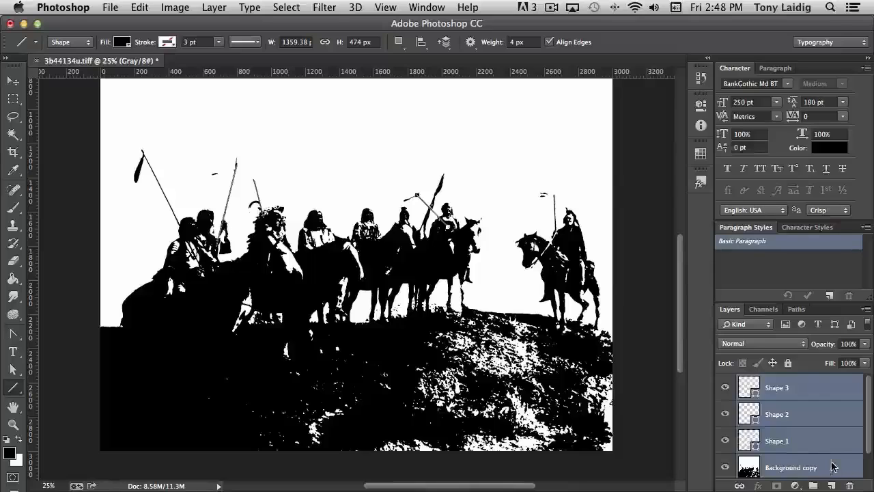
pyautogui.rightClick(832, 466)
pyautogui.click(714, 335)
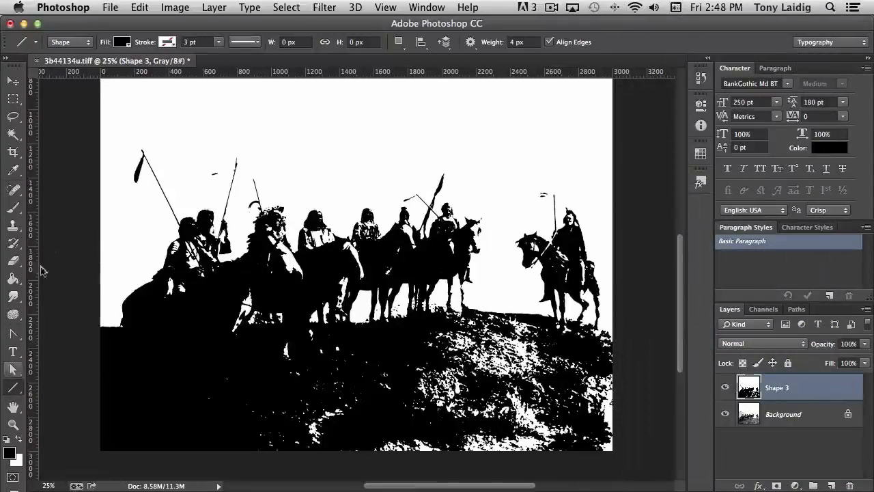
# Step: Use a 5 px black Brush to touch up the lead horse's ear and the pennant on the rightmost rider's lance
pyautogui.click(13, 208)
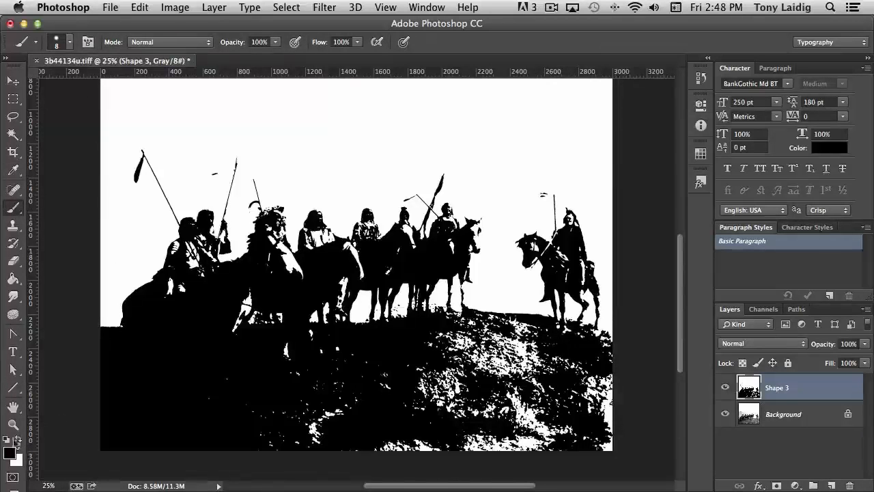
pyautogui.press('super+equal')
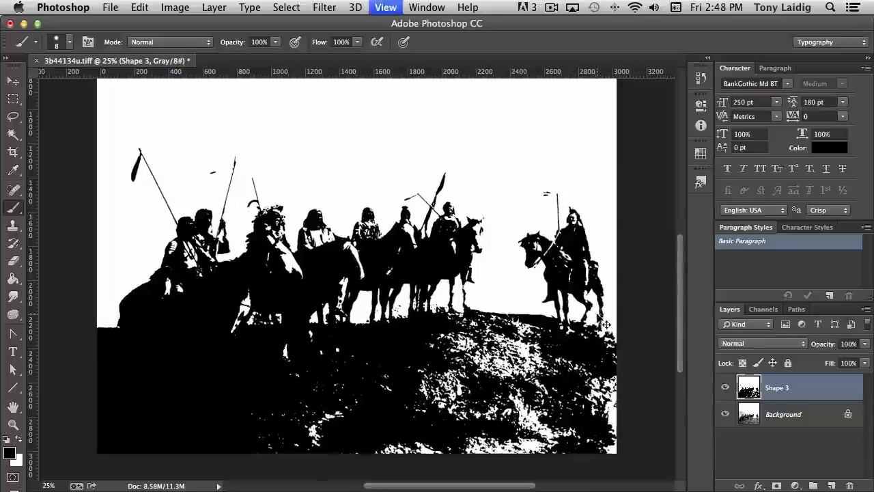
pyautogui.press('super+equal')
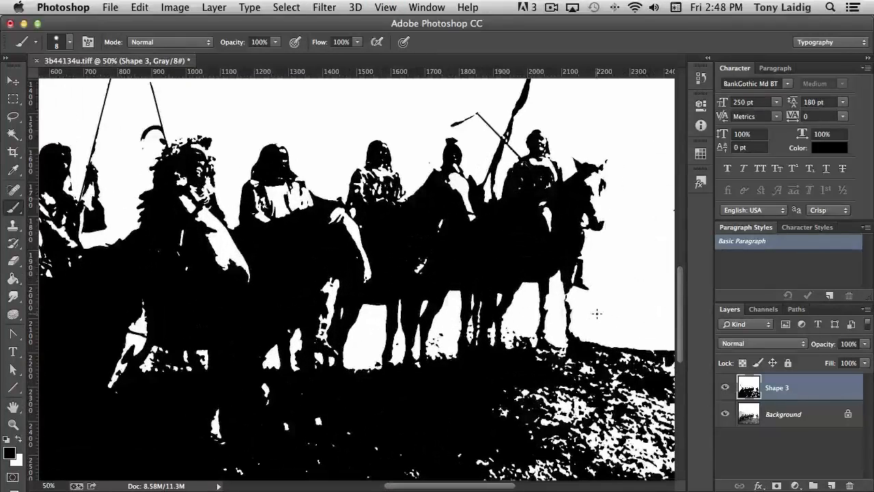
pyautogui.moveTo(312, 260); pyautogui.dragTo(293, 432)
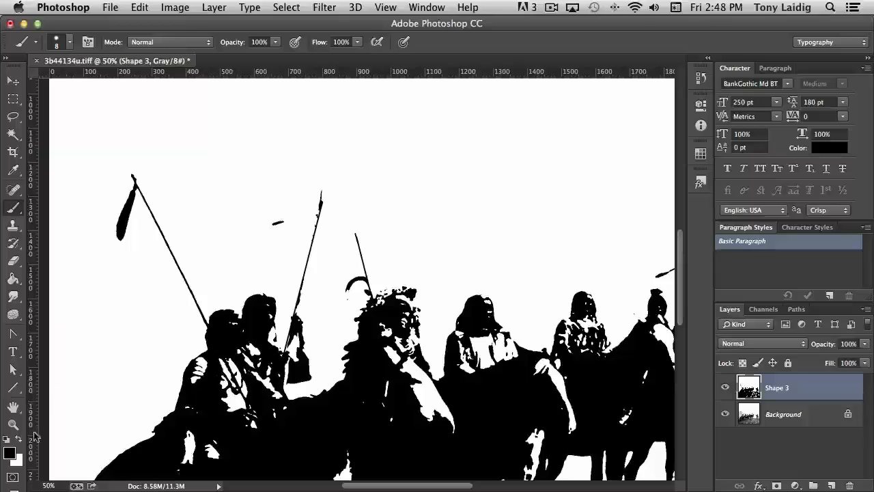
pyautogui.click(20, 438)
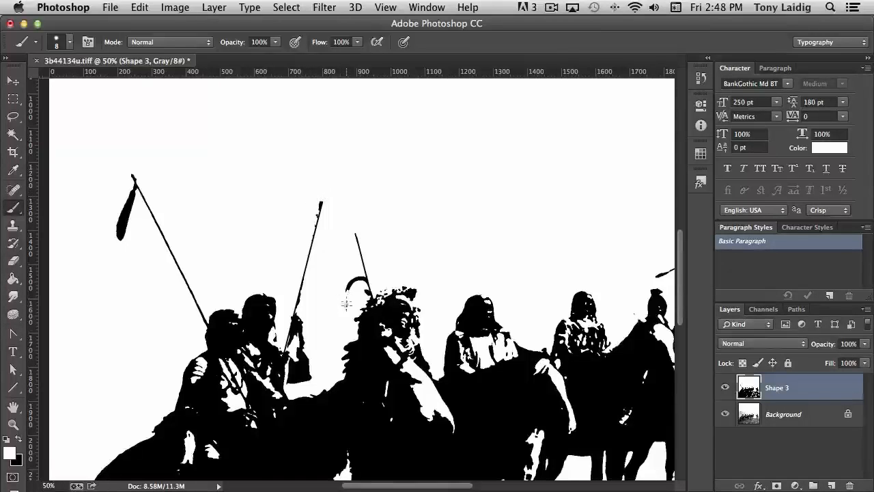
pyautogui.moveTo(544, 321); pyautogui.dragTo(299, 322)
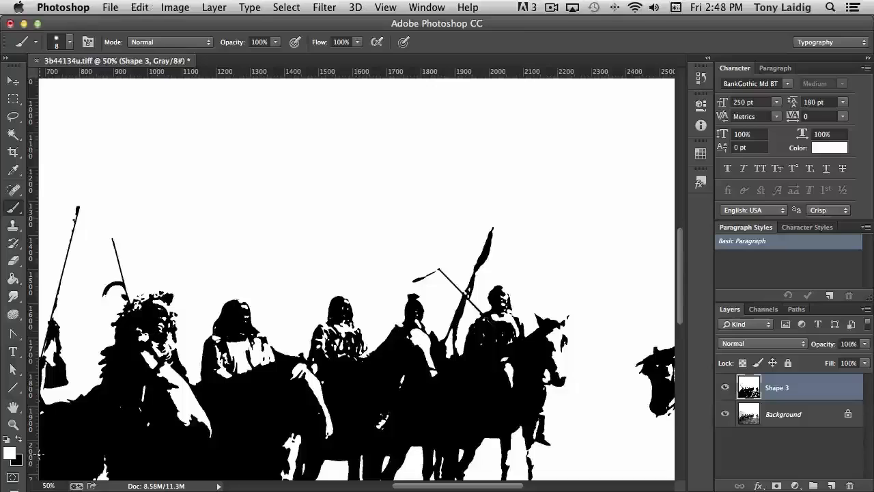
pyautogui.click(19, 440)
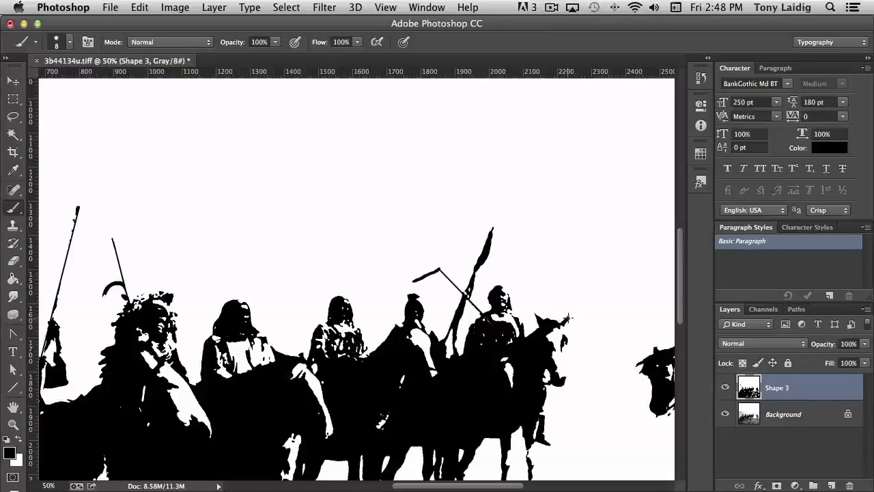
pyautogui.click(69, 41)
pyautogui.moveTo(80, 86); pyautogui.dragTo(78, 85)
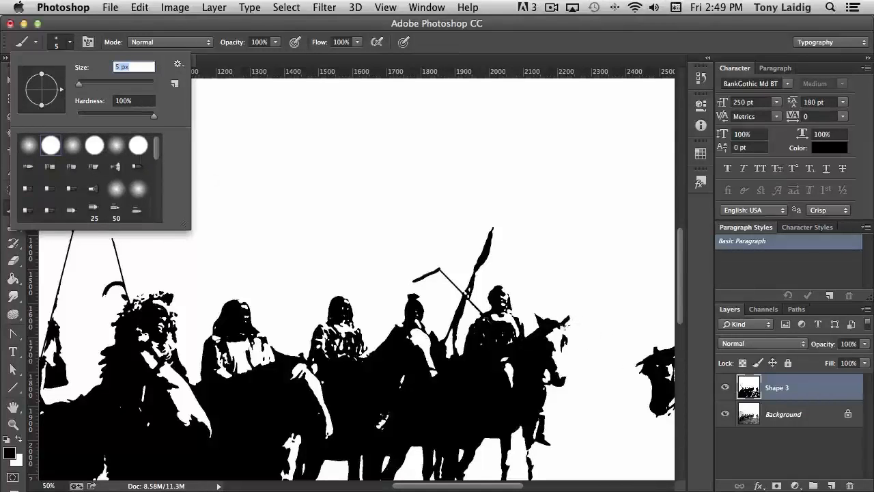
pyautogui.click(565, 326)
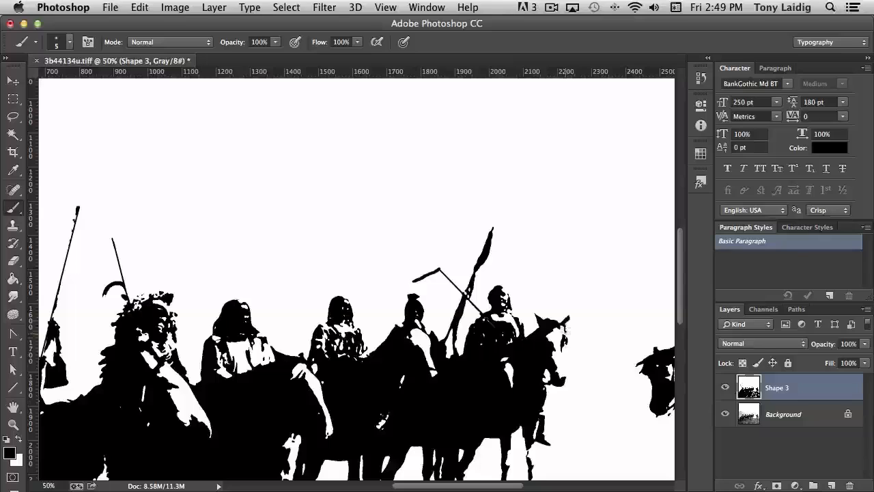
pyautogui.moveTo(565, 329); pyautogui.dragTo(566, 336)
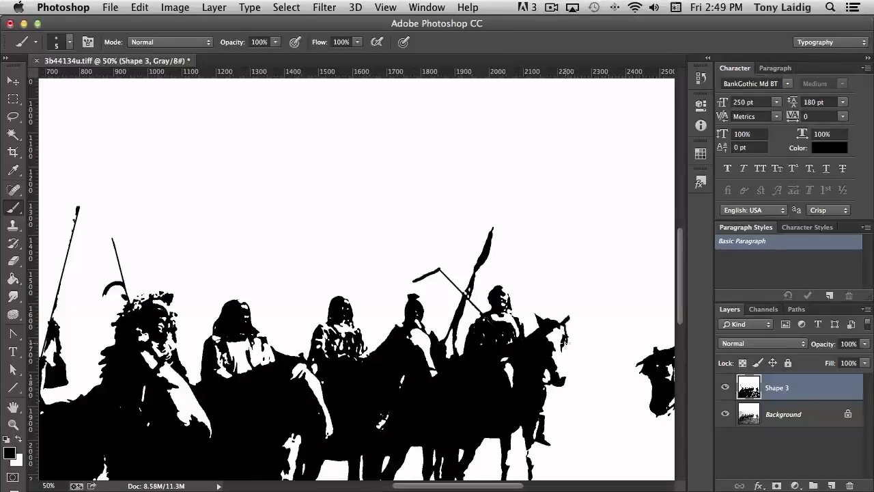
pyautogui.moveTo(565, 350)
pyautogui.mouseDown()
pyautogui.moveTo(567, 374)
pyautogui.moveTo(588, 384)
pyautogui.moveTo(414, 261)
pyautogui.mouseUp()
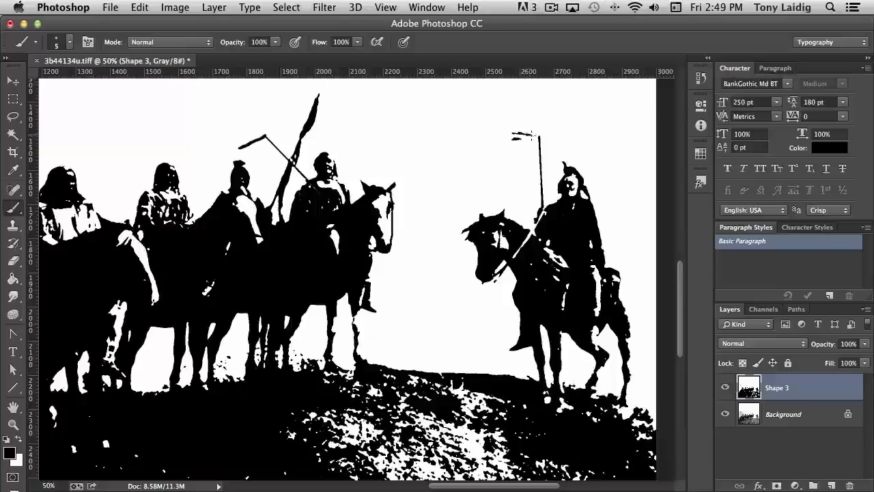
pyautogui.moveTo(530, 134); pyautogui.dragTo(540, 142)
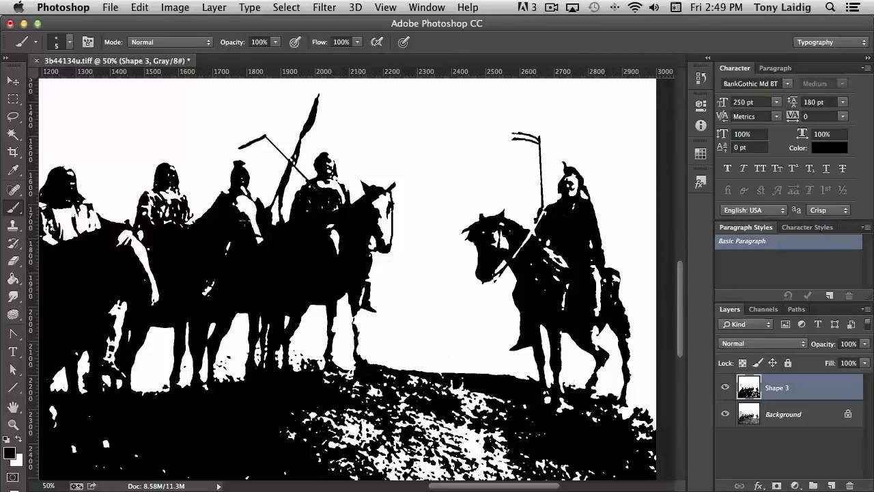
# Step: Enlarge the brush to 15 px and paint over the gap at the lead horse's hoof
pyautogui.click(67, 45)
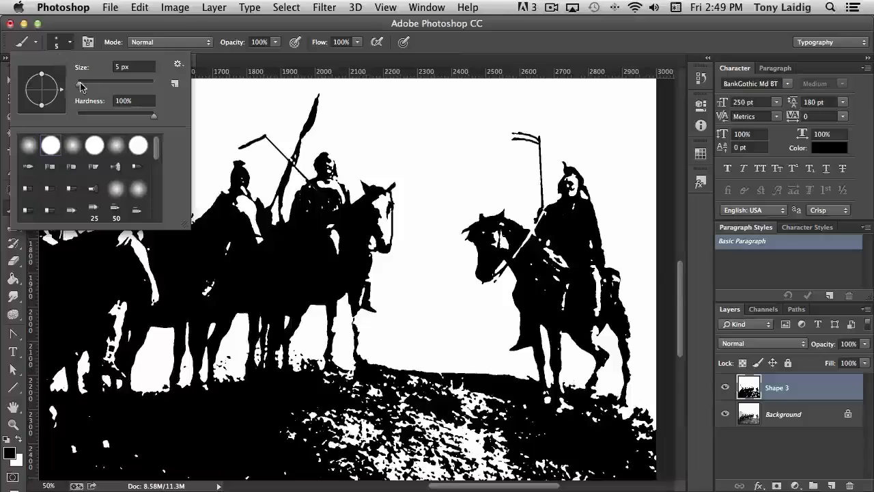
pyautogui.moveTo(81, 86); pyautogui.dragTo(82, 87)
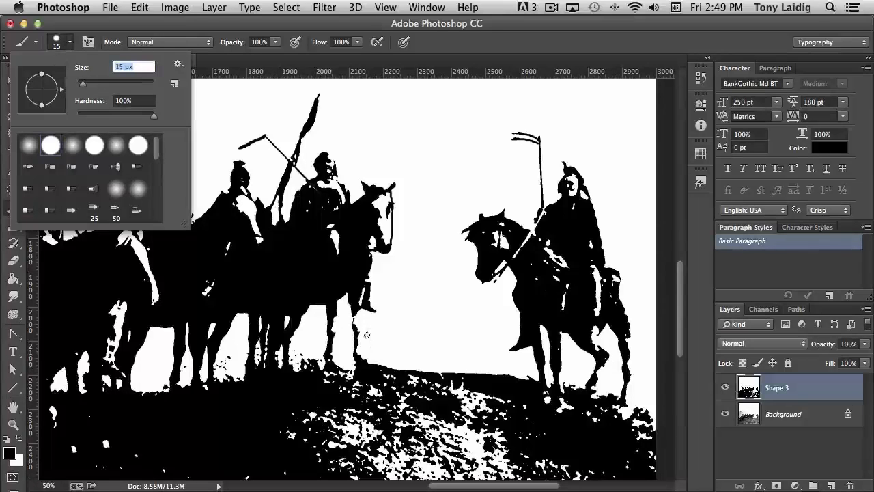
pyautogui.press('Return')
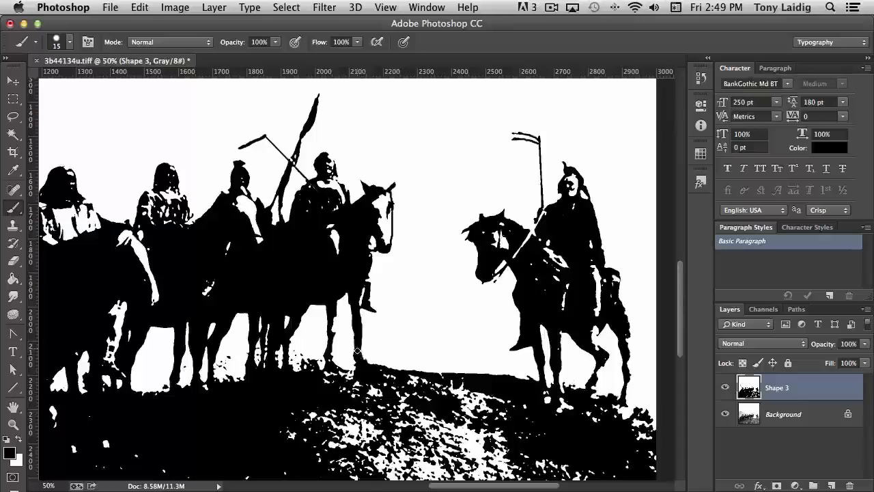
pyautogui.moveTo(358, 350); pyautogui.dragTo(359, 348)
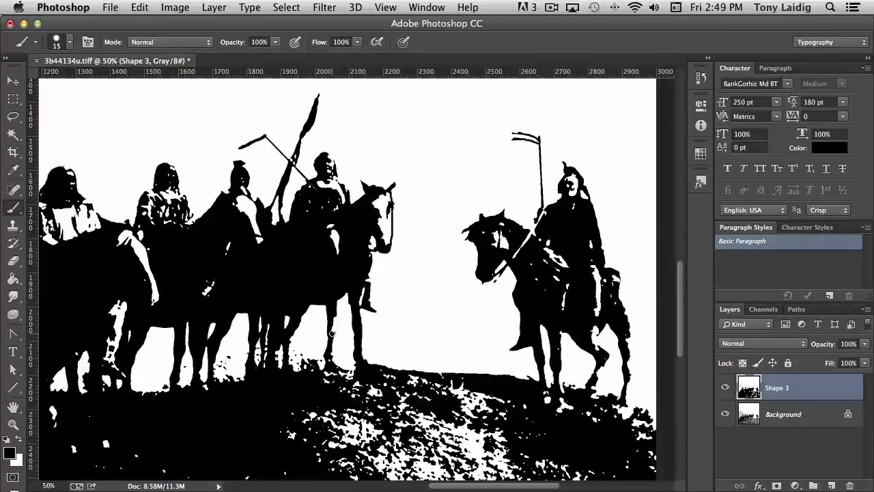
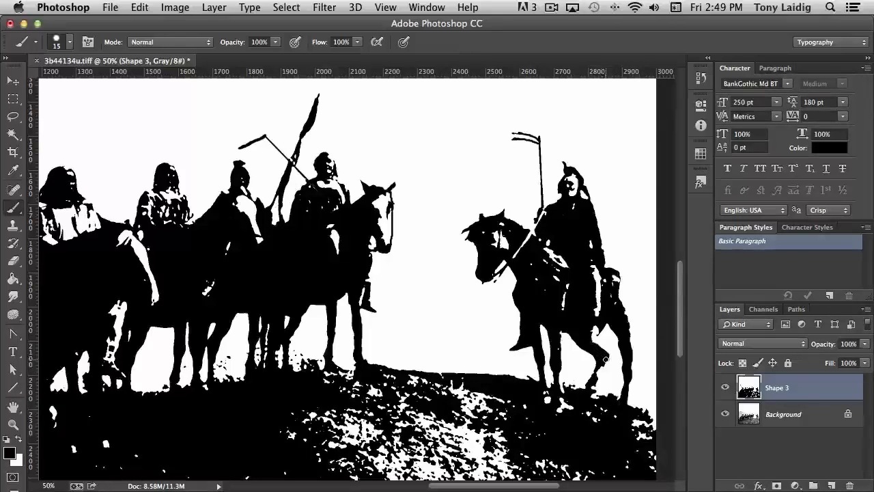
# Step: Paint over the white gaps on the rightmost horse's legs with the black brush
pyautogui.moveTo(603, 363); pyautogui.dragTo(590, 390)
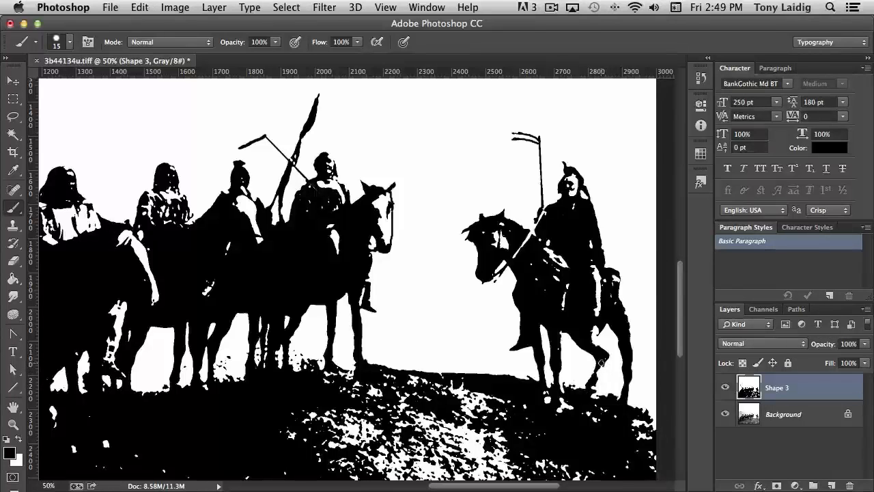
pyautogui.moveTo(604, 358); pyautogui.dragTo(591, 395)
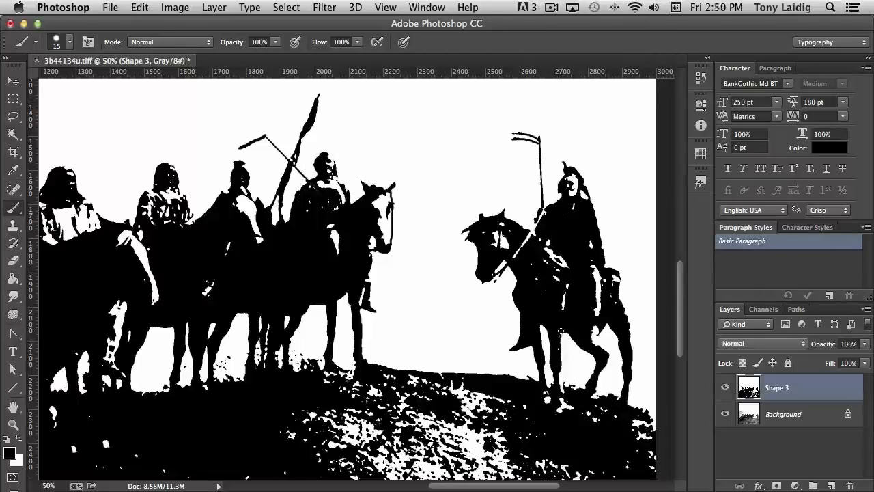
pyautogui.moveTo(561, 332); pyautogui.dragTo(562, 397)
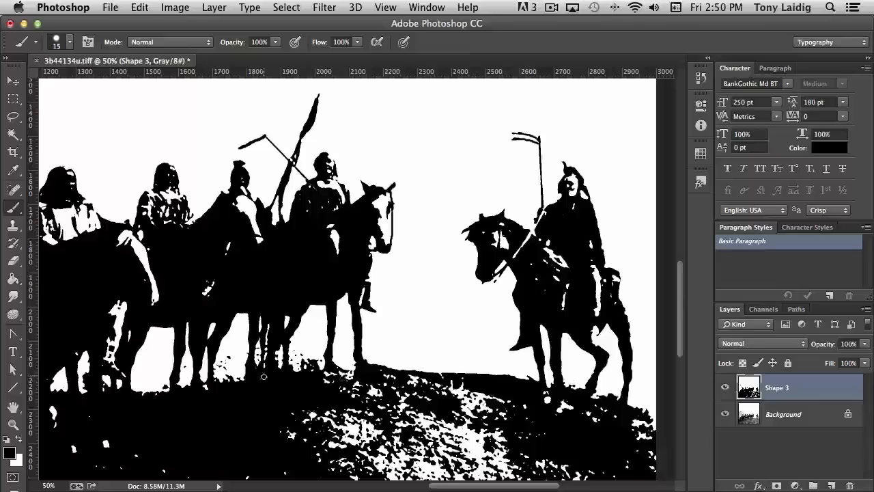
# Step: Enlarge the brush to 414 px and paint the rocky foreground solid black across the bottom of the image
pyautogui.click(18, 442)
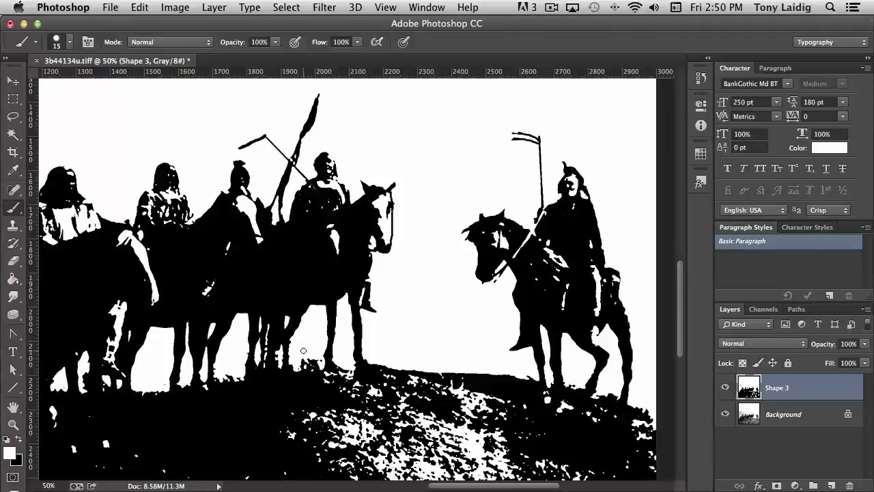
pyautogui.press('super+minus')
pyautogui.press('super+minus')
pyautogui.press('super+minus')
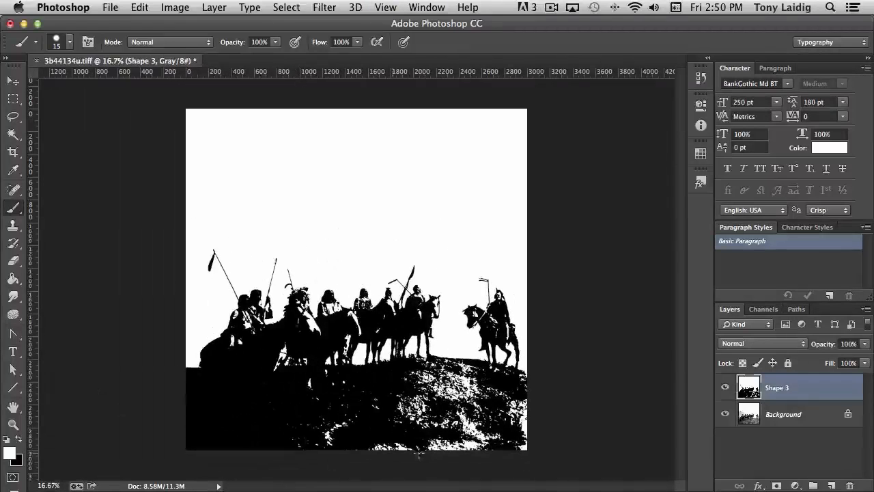
pyautogui.click(19, 439)
pyautogui.click(66, 47)
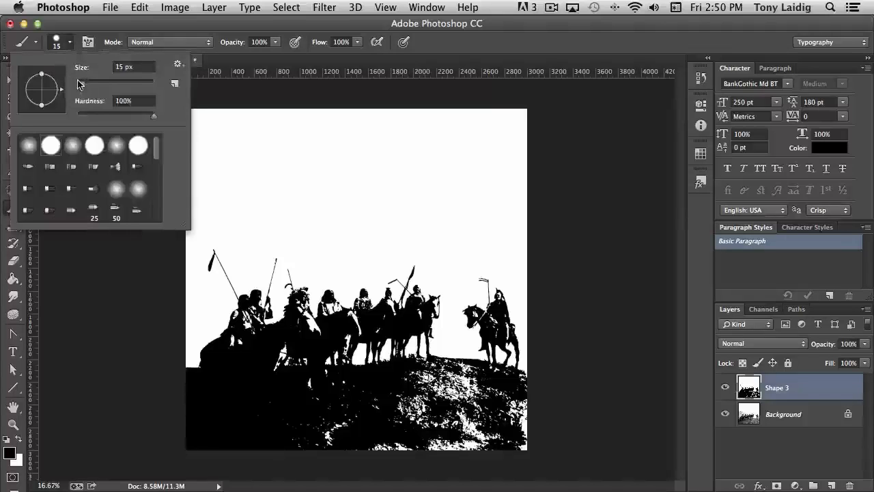
pyautogui.moveTo(78, 84); pyautogui.dragTo(143, 85)
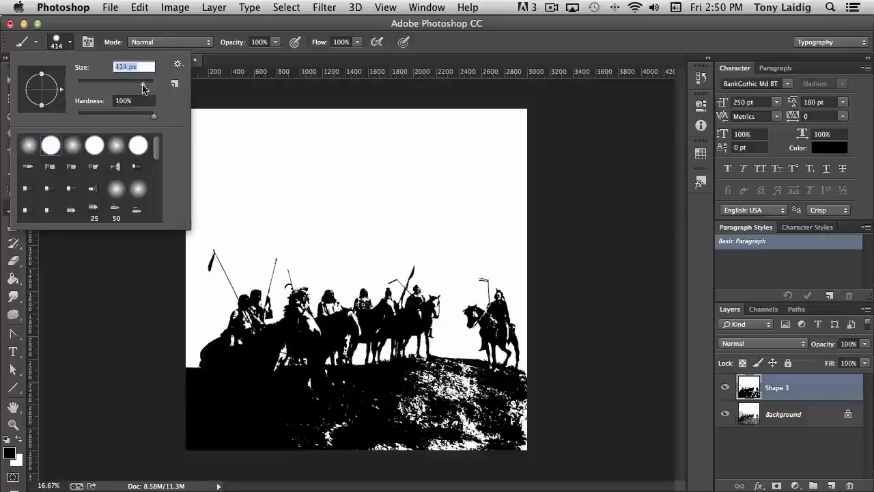
pyautogui.moveTo(522, 435); pyautogui.dragTo(278, 435)
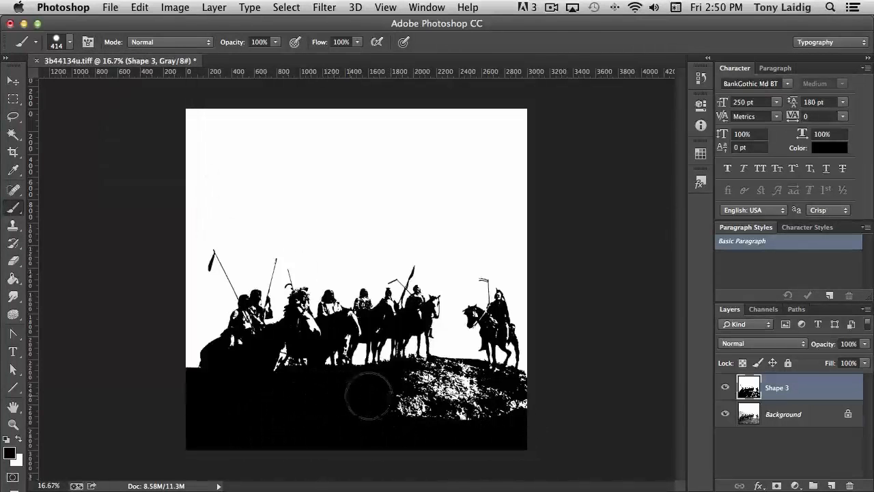
pyautogui.moveTo(369, 395)
pyautogui.mouseDown()
pyautogui.moveTo(431, 375)
pyautogui.moveTo(417, 382)
pyautogui.moveTo(449, 376)
pyautogui.moveTo(551, 403)
pyautogui.moveTo(465, 429)
pyautogui.moveTo(389, 427)
pyautogui.mouseUp()
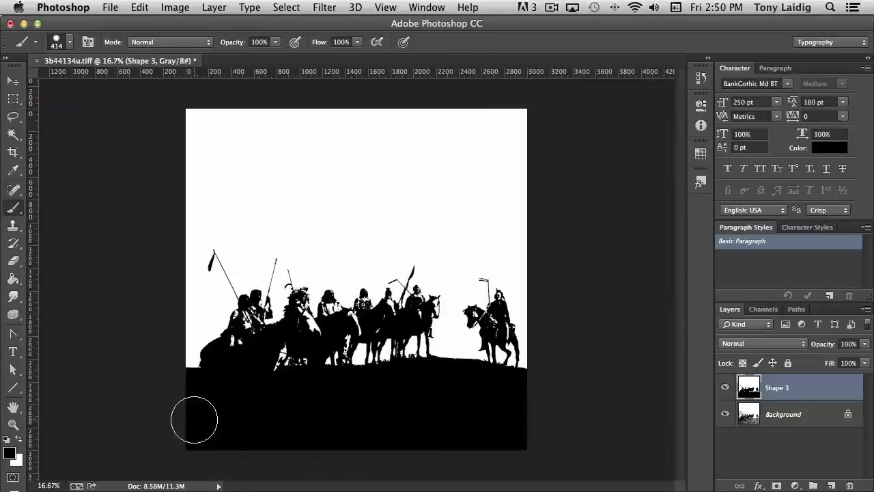
# Step: Duplicate the Shape 3 layer and hide the Shape 3 and Background layers beneath the copy
pyautogui.click(15, 83)
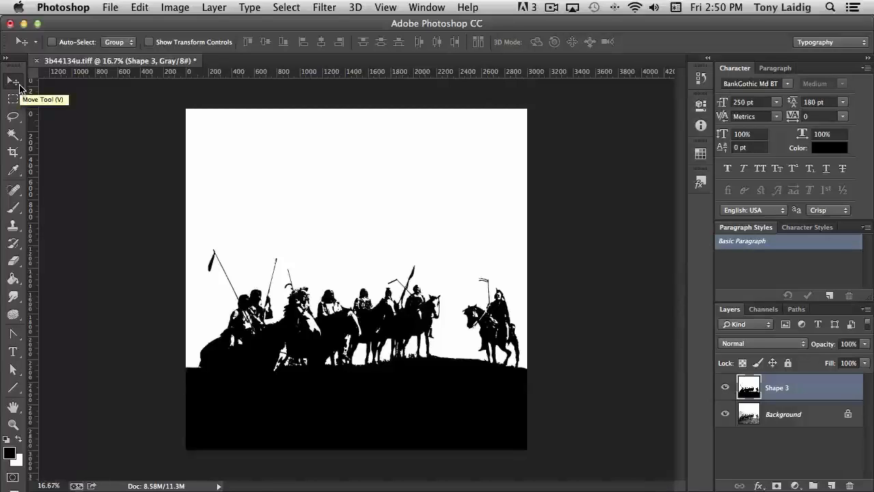
pyautogui.press('super+plus')
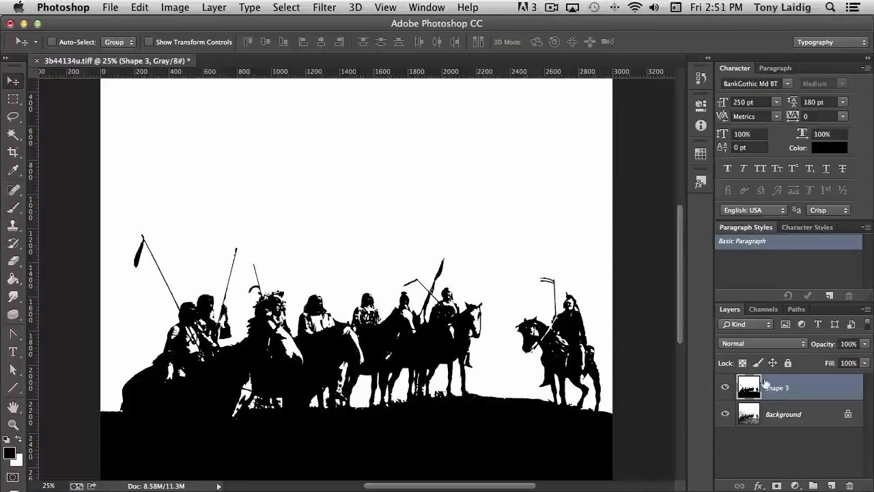
pyautogui.moveTo(752, 389); pyautogui.dragTo(831, 486)
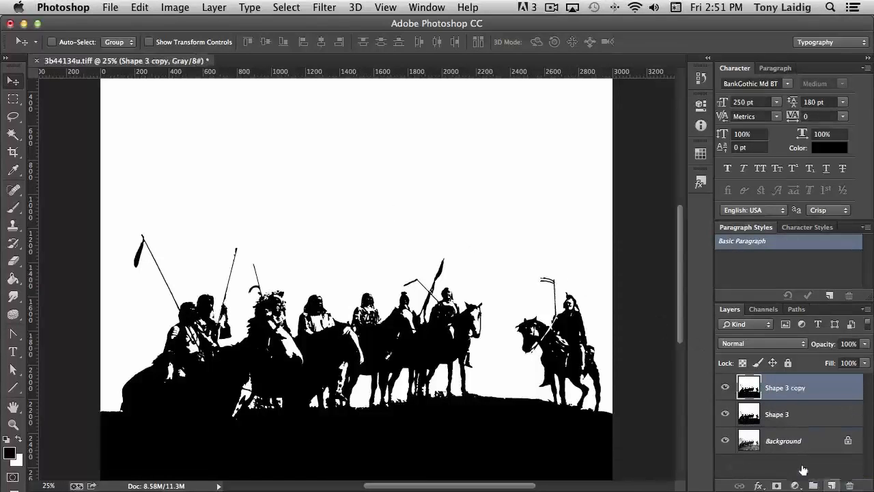
pyautogui.click(726, 414)
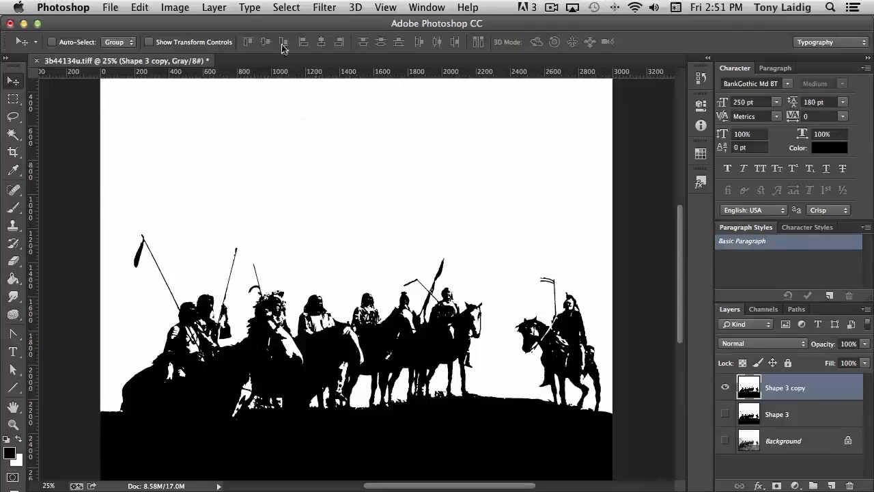
# Step: Select the white sky with Color Range at fuzziness 200, delete it from Shape 3 copy, and deselect
pyautogui.click(286, 7)
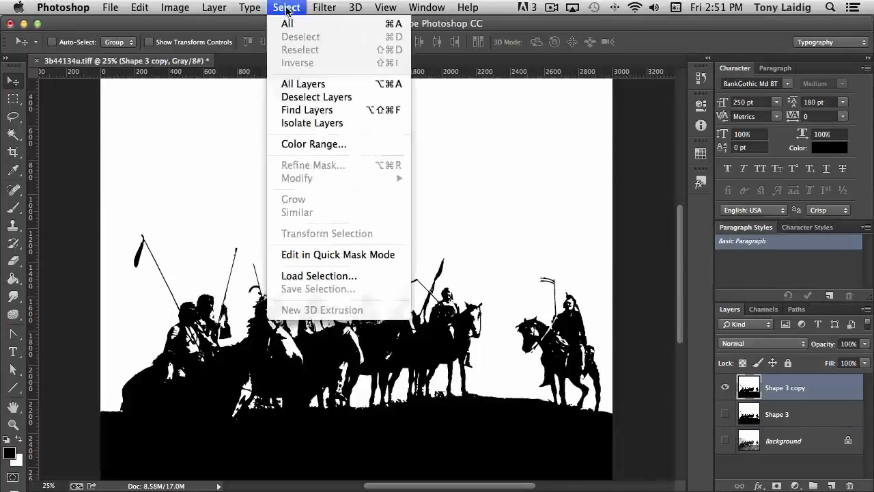
pyautogui.click(340, 145)
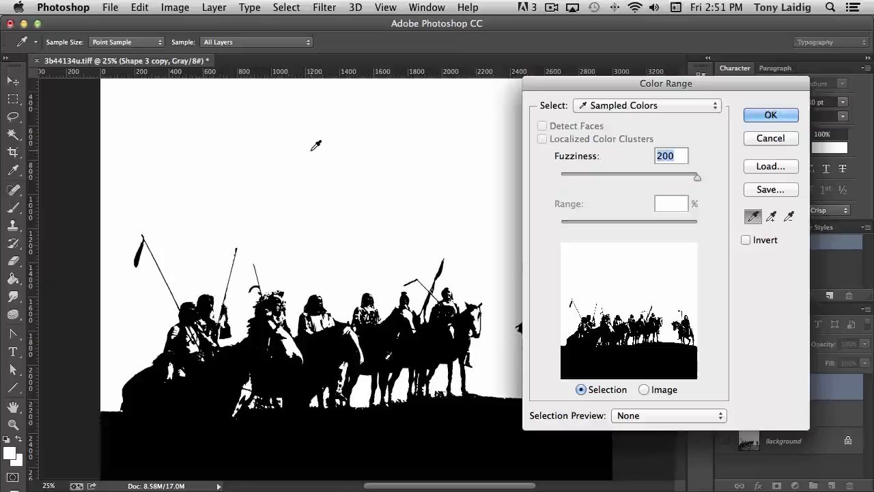
pyautogui.moveTo(696, 177); pyautogui.dragTo(720, 180)
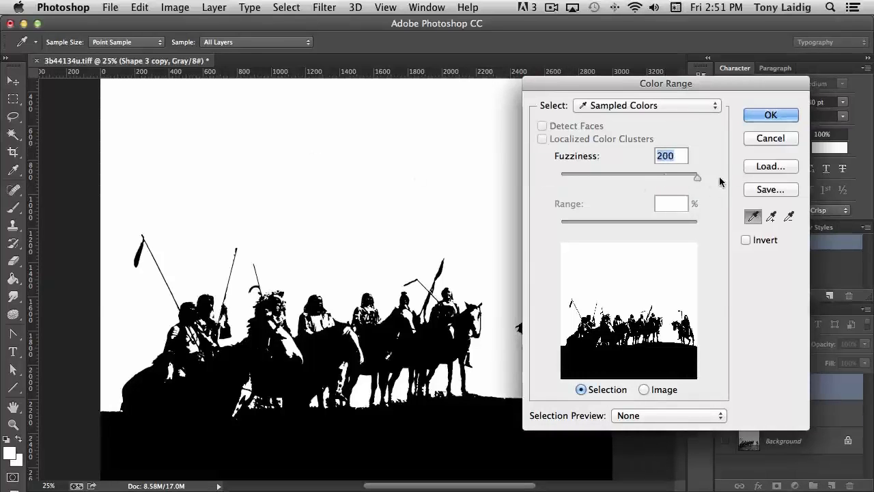
pyautogui.click(770, 117)
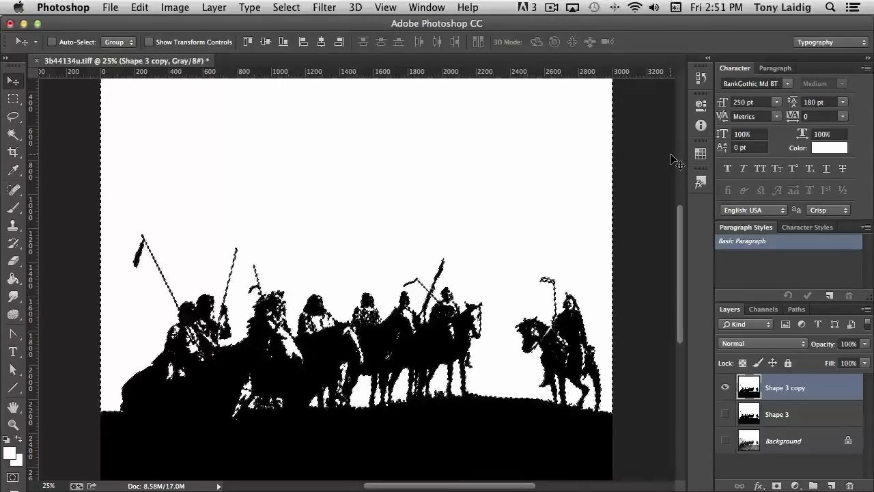
pyautogui.press('Delete')
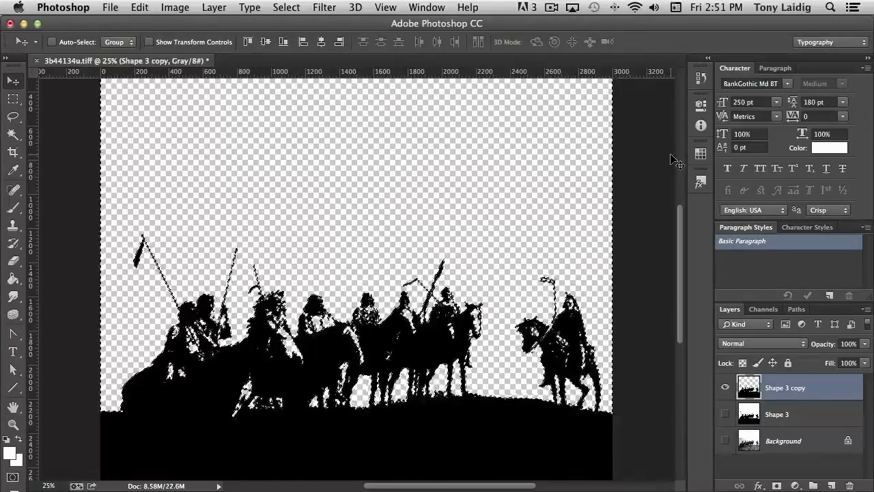
pyautogui.press('super+d')
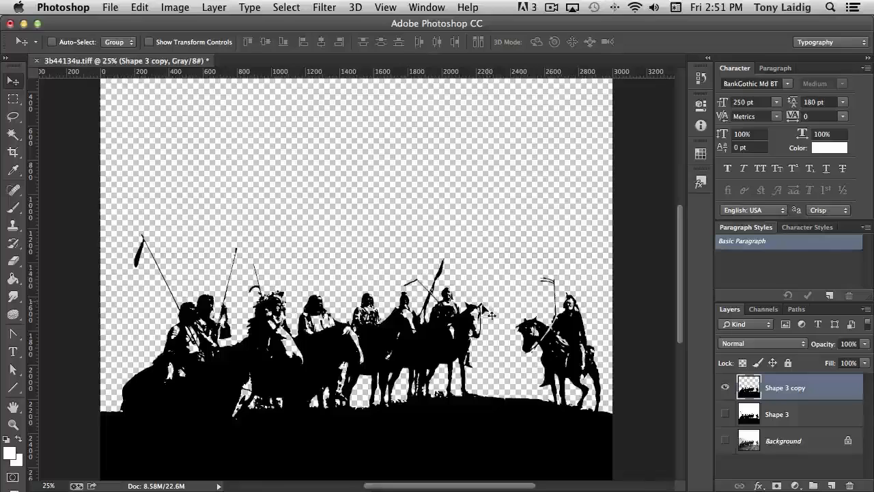
# Step: Add an 8 px white Stroke layer style to the Shape 3 copy layer
pyautogui.scroll(-2, 506, 350)
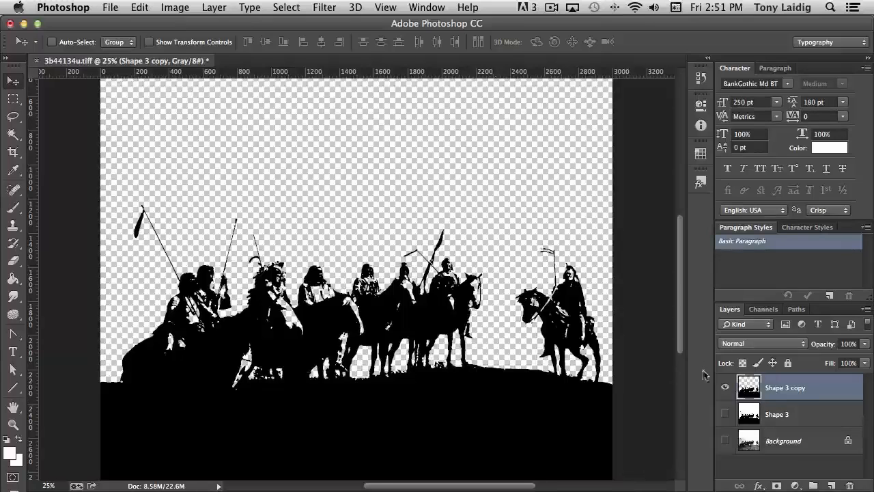
pyautogui.click(790, 415)
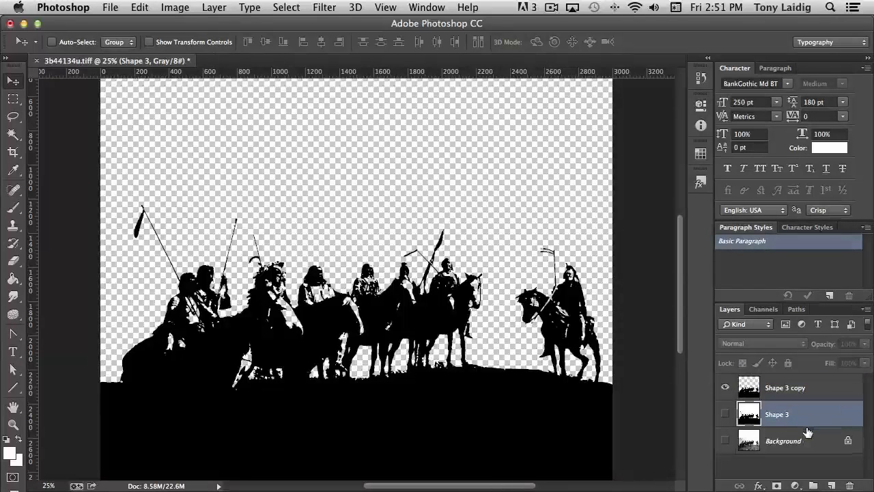
pyautogui.click(799, 389)
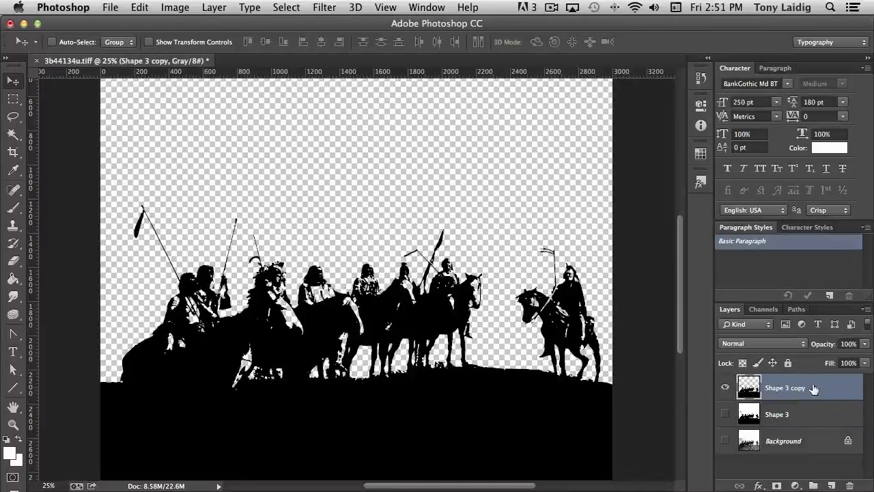
pyautogui.rightClick(814, 388)
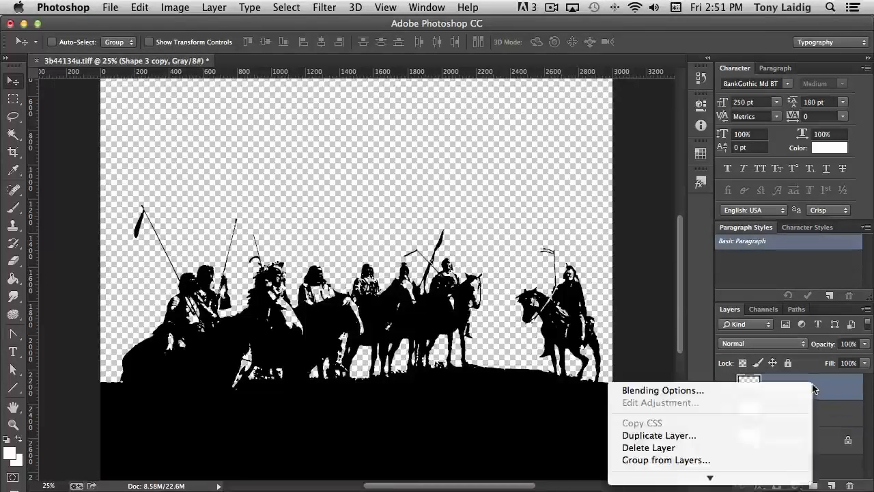
pyautogui.click(768, 389)
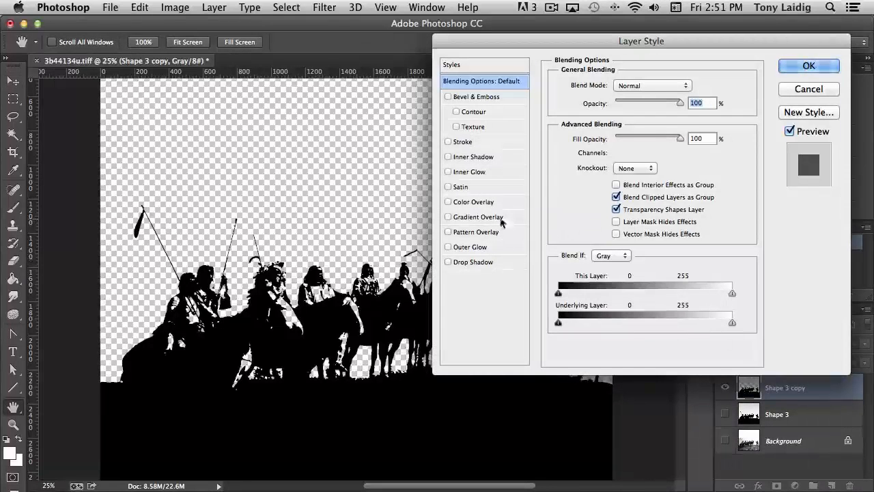
pyautogui.click(461, 142)
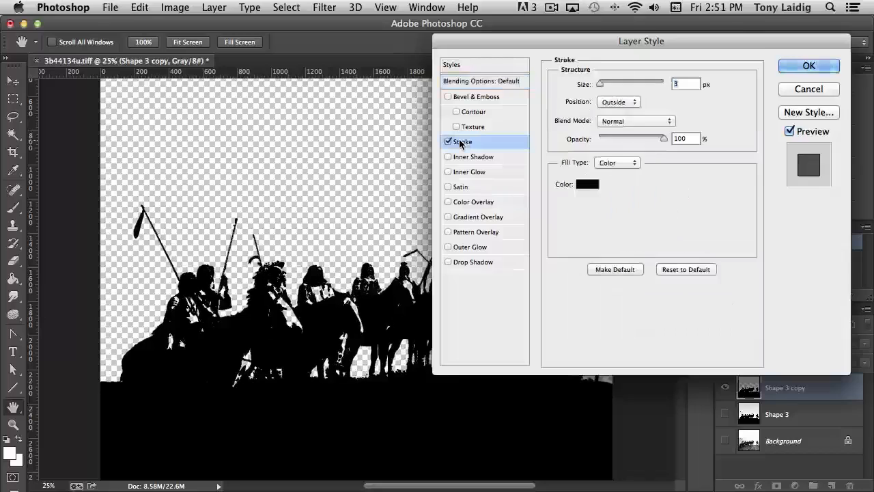
pyautogui.click(582, 185)
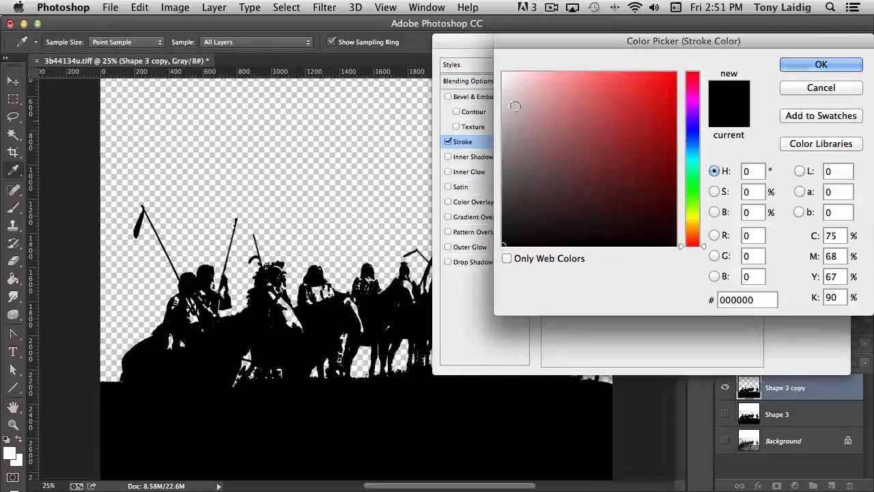
pyautogui.click(503, 71)
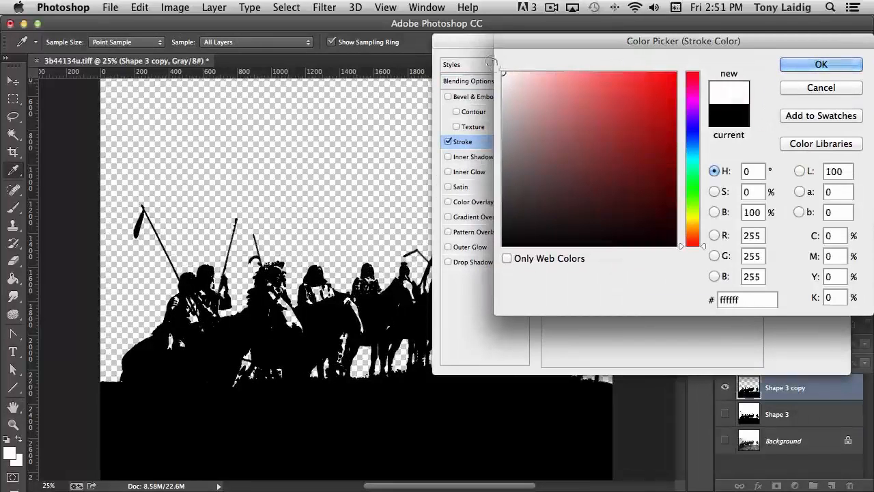
pyautogui.click(802, 67)
pyautogui.moveTo(600, 84); pyautogui.dragTo(603, 81)
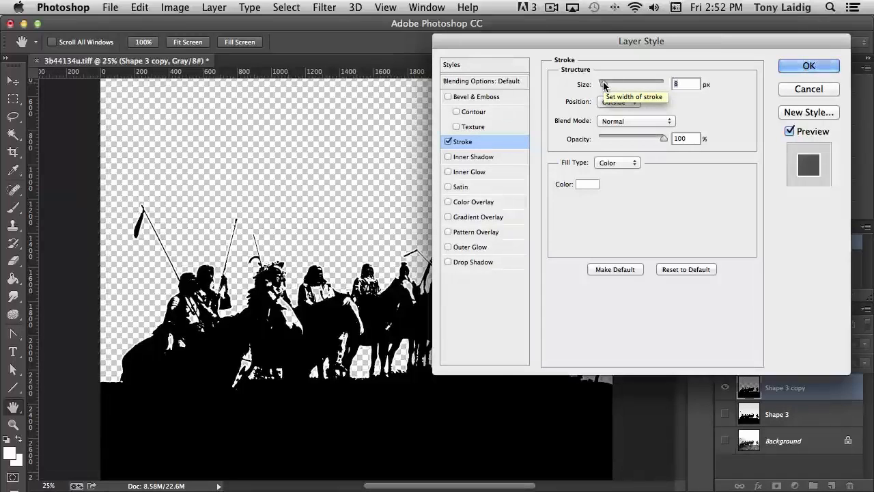
pyautogui.click(809, 65)
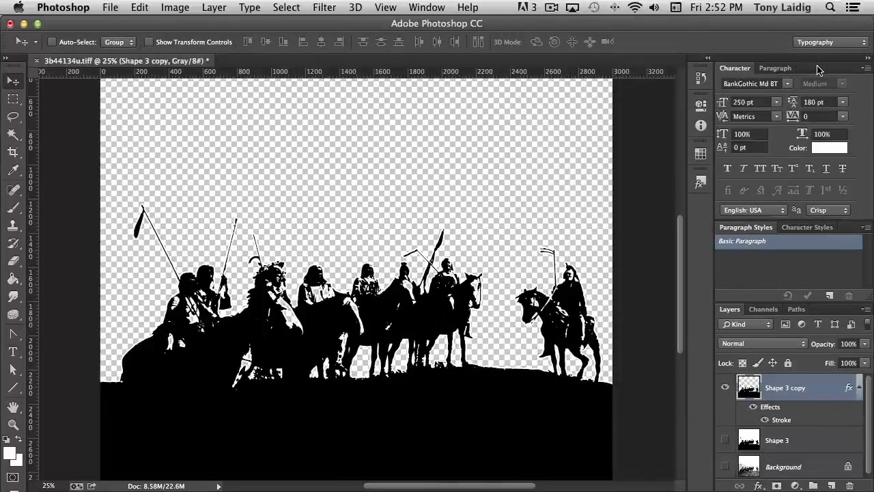
# Step: Create a new empty layer above the Shape 3 layer
pyautogui.click(858, 388)
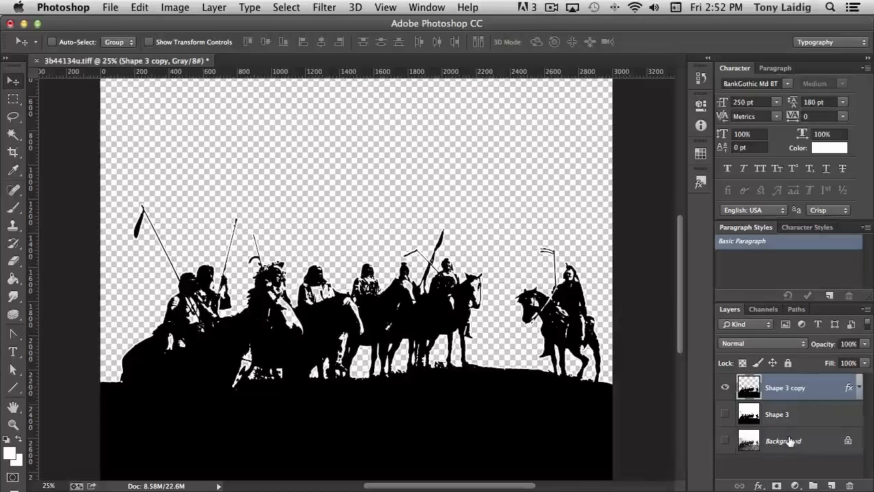
pyautogui.click(798, 417)
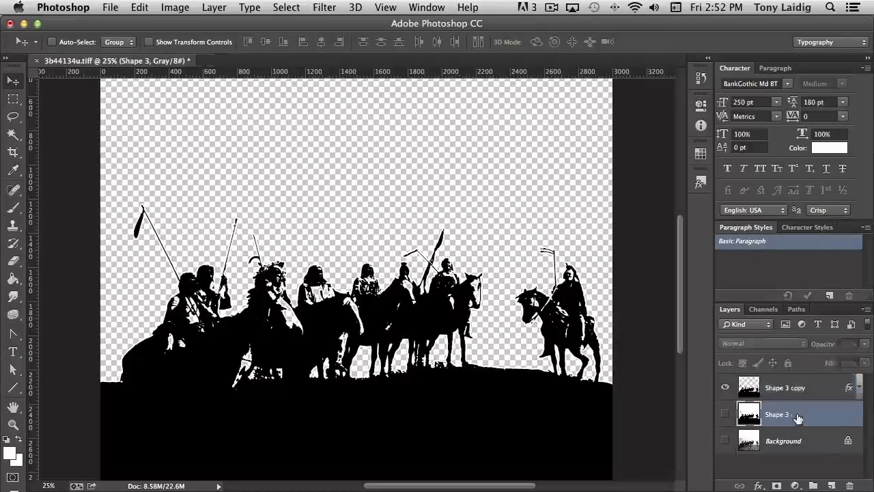
pyautogui.click(832, 484)
# Step: Set the foreground color to blue 162fe9
pyautogui.click(10, 453)
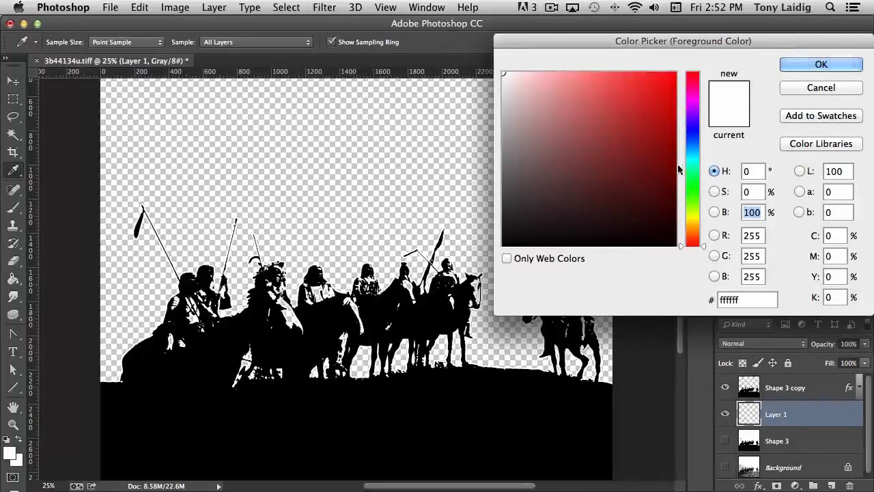
pyautogui.click(694, 135)
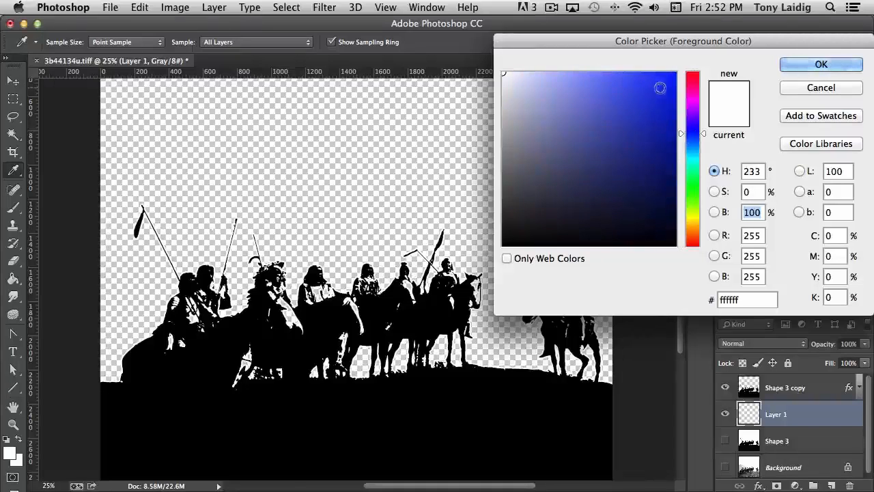
pyautogui.click(656, 88)
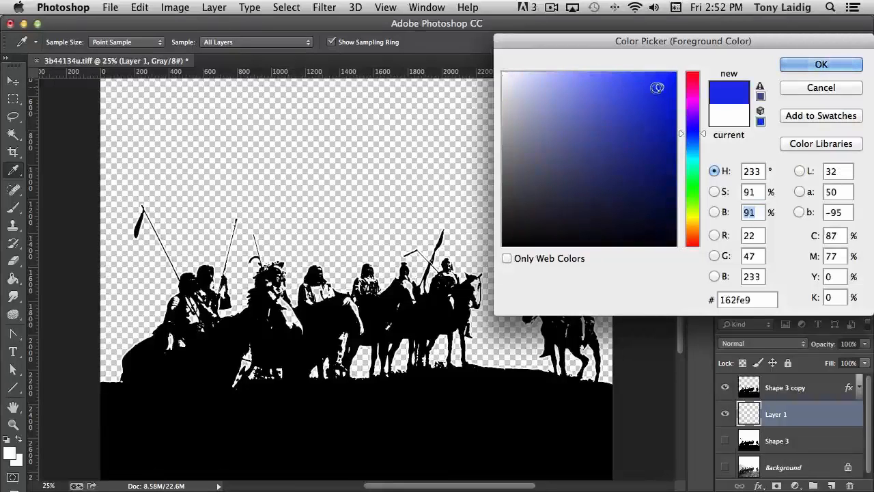
pyautogui.click(815, 65)
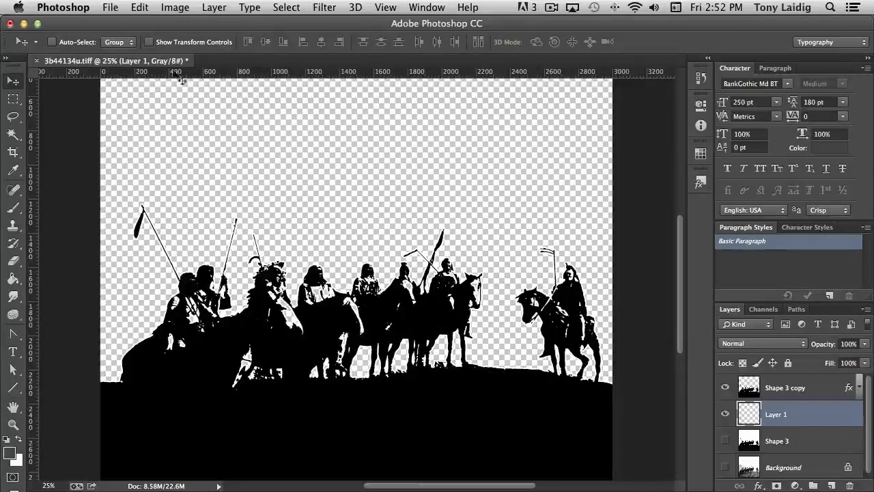
# Step: Convert the image to RGB Color mode without merging the layers
pyautogui.click(175, 8)
pyautogui.moveTo(170, 24)
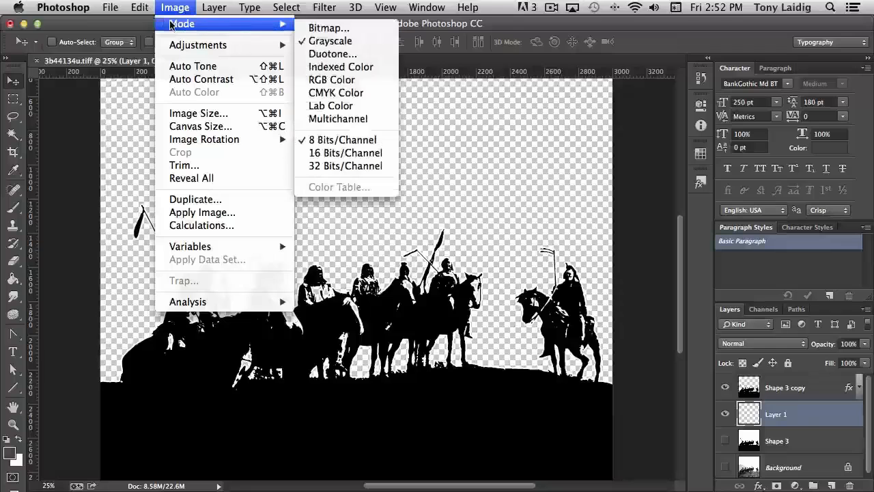
pyautogui.click(335, 81)
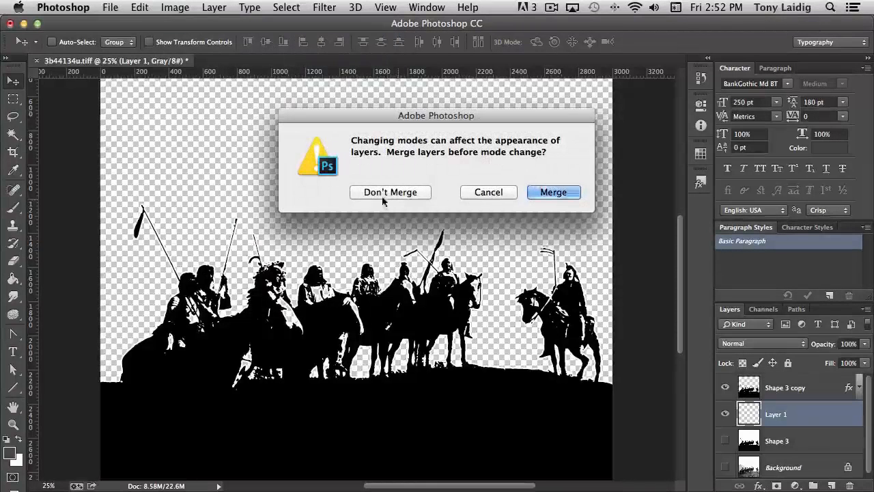
pyautogui.click(385, 195)
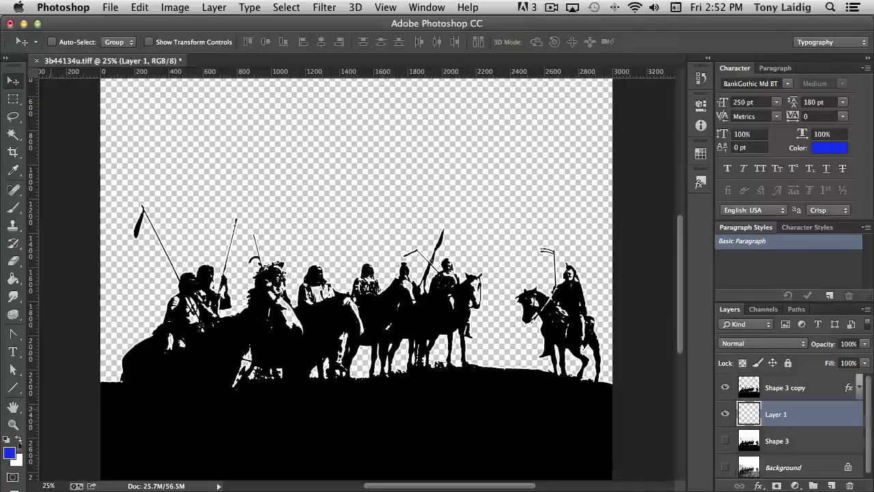
# Step: Fill Layer 1 with the blue foreground color at 100% opacity in Normal mode
pyautogui.click(139, 8)
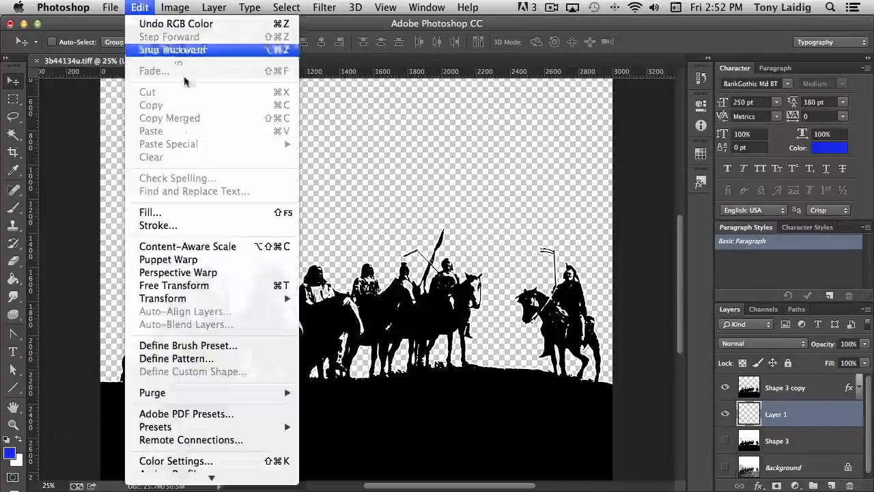
pyautogui.click(147, 213)
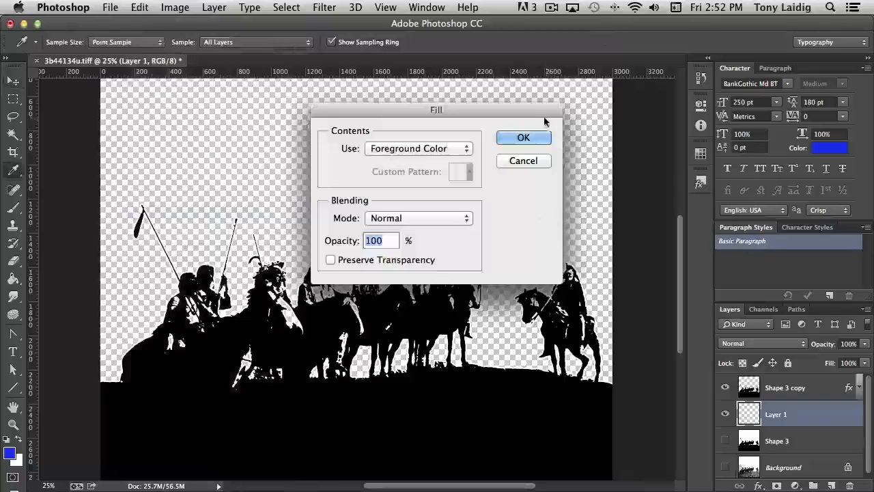
pyautogui.click(523, 138)
pyautogui.press('v')
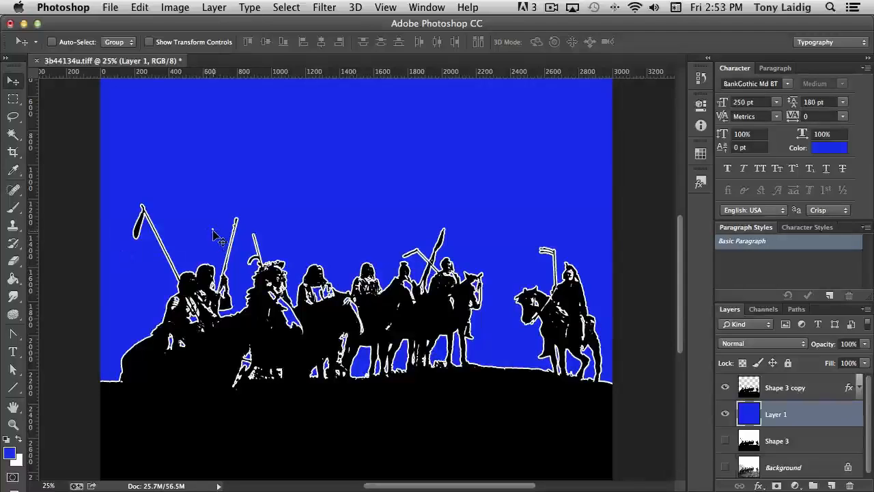
# Step: Add a new empty layer directly above the blue-filled layer
pyautogui.click(12, 261)
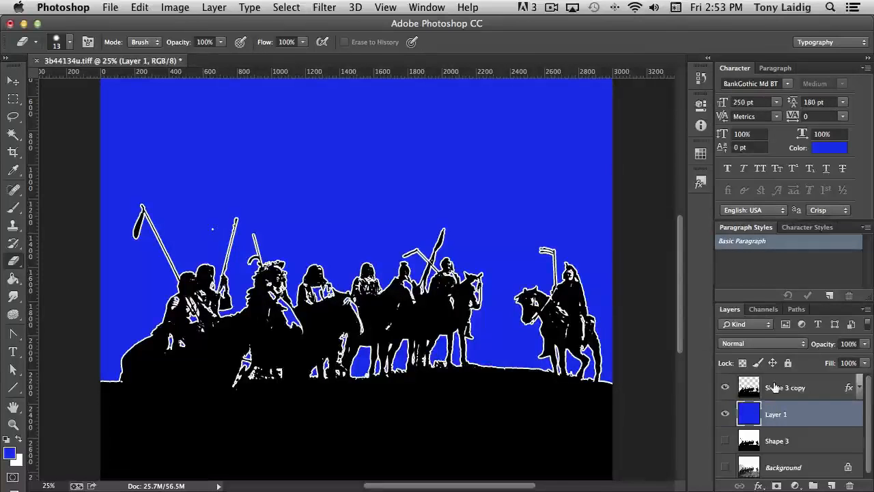
pyautogui.hotkey('alt', ']')
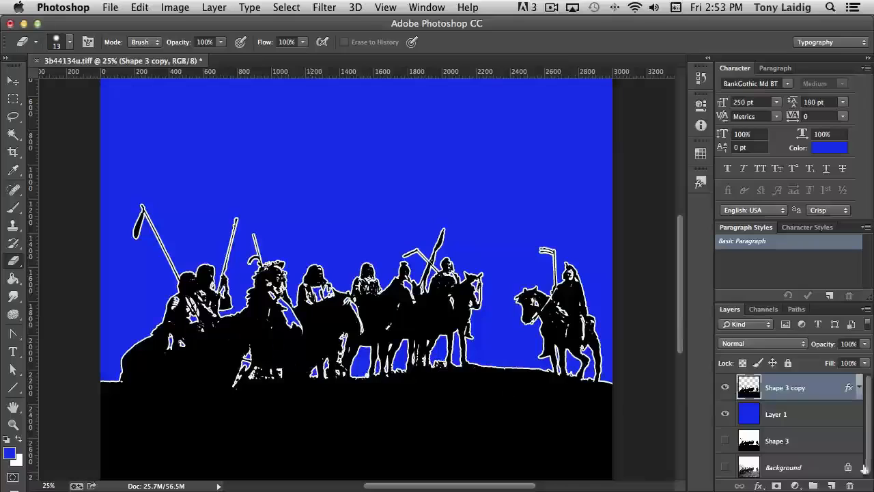
pyautogui.click(801, 412)
pyautogui.click(831, 486)
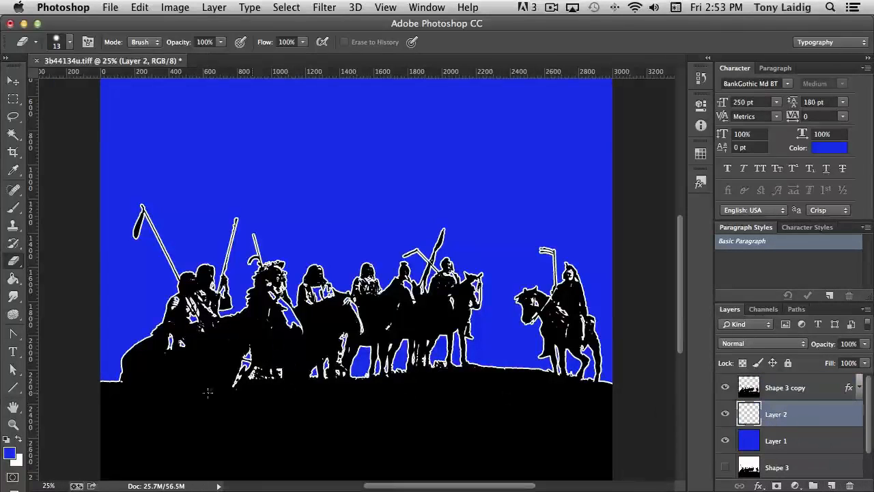
# Step: With the Polygonal Lasso, outline a region over the dark bodies of the leftmost riders and horses
pyautogui.moveTo(13, 118); pyautogui.dragTo(62, 125)
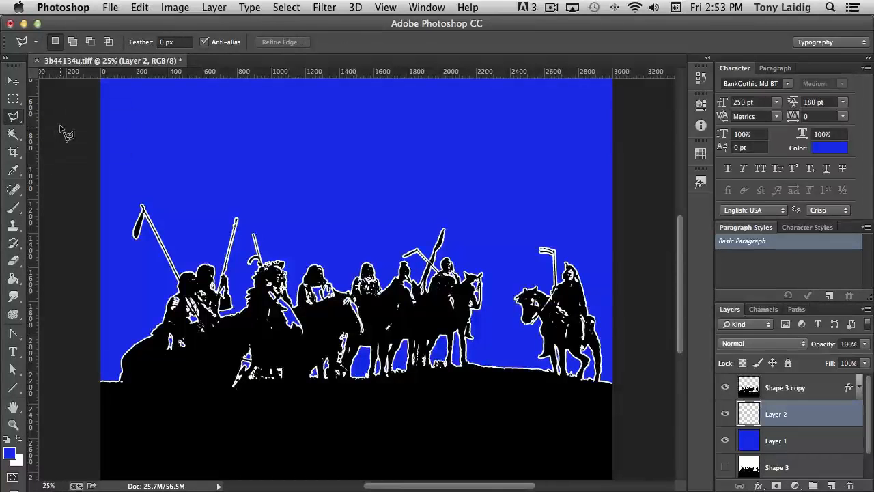
pyautogui.press('super+equal')
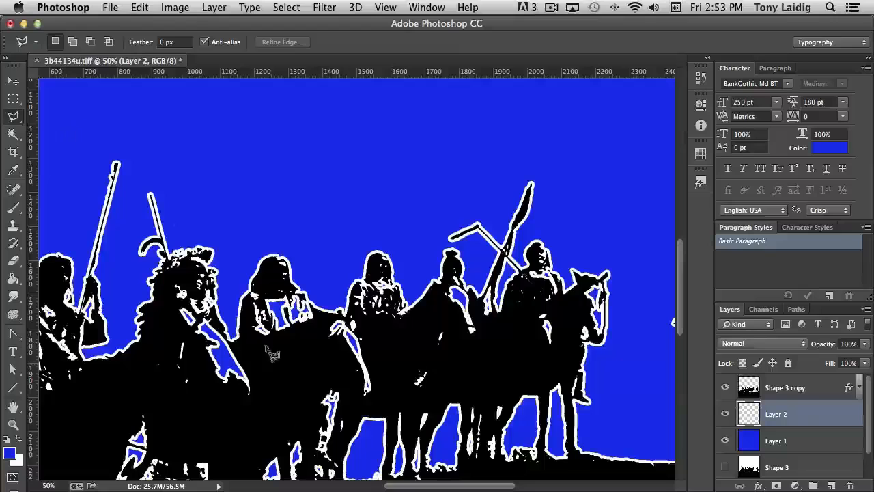
pyautogui.moveTo(272, 353); pyautogui.dragTo(354, 306)
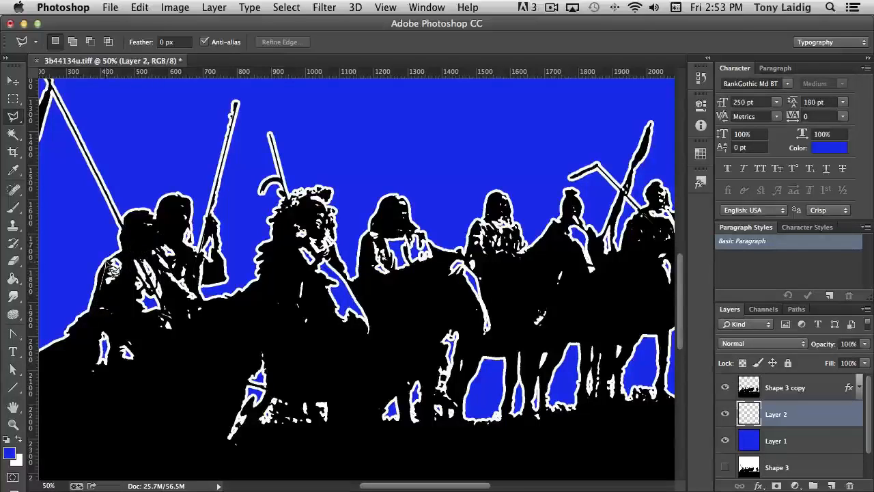
pyautogui.click(118, 260)
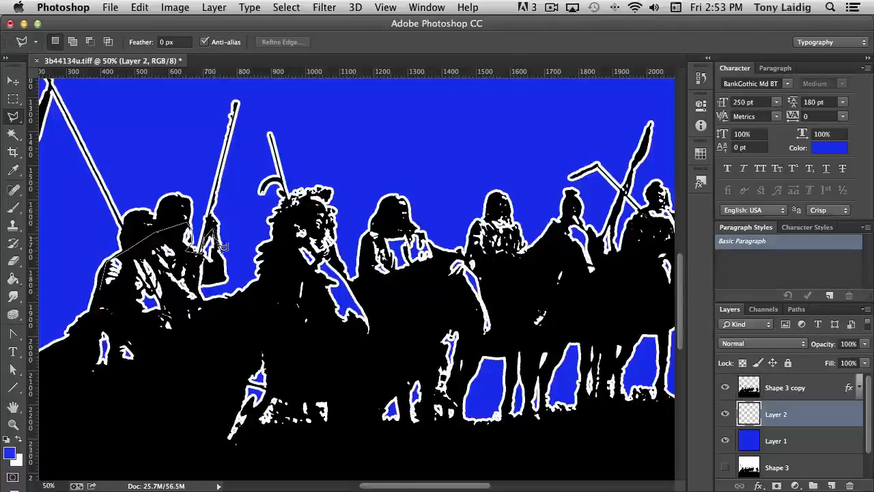
pyautogui.click(223, 277)
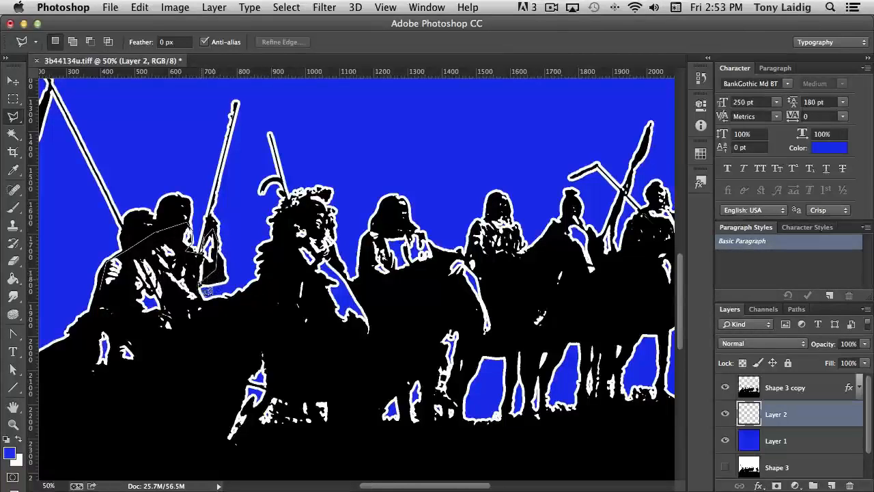
pyautogui.click(204, 305)
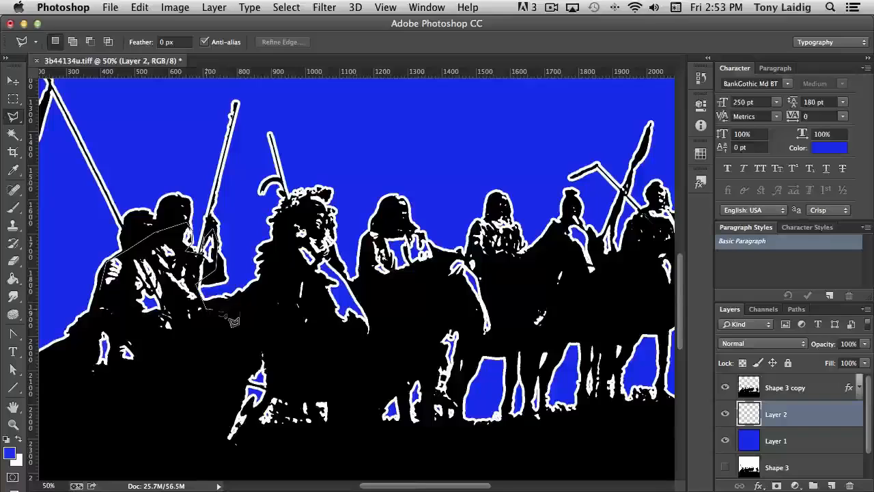
pyautogui.click(273, 281)
pyautogui.click(296, 209)
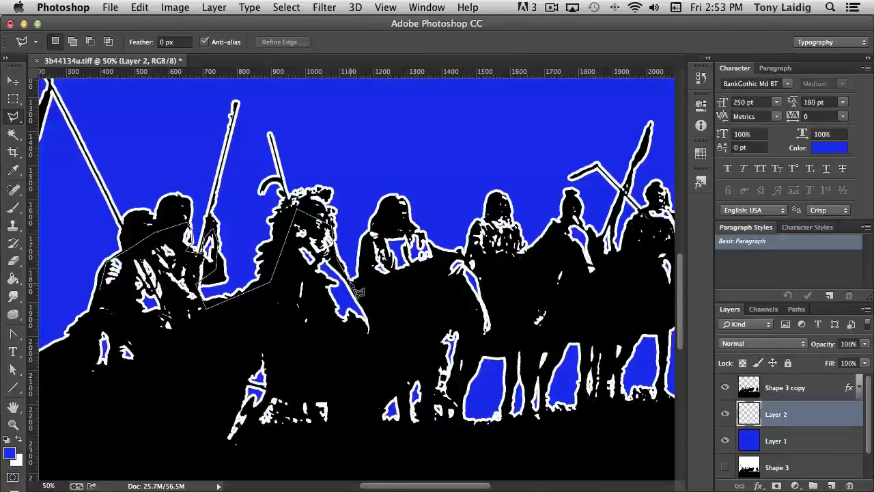
pyautogui.click(370, 296)
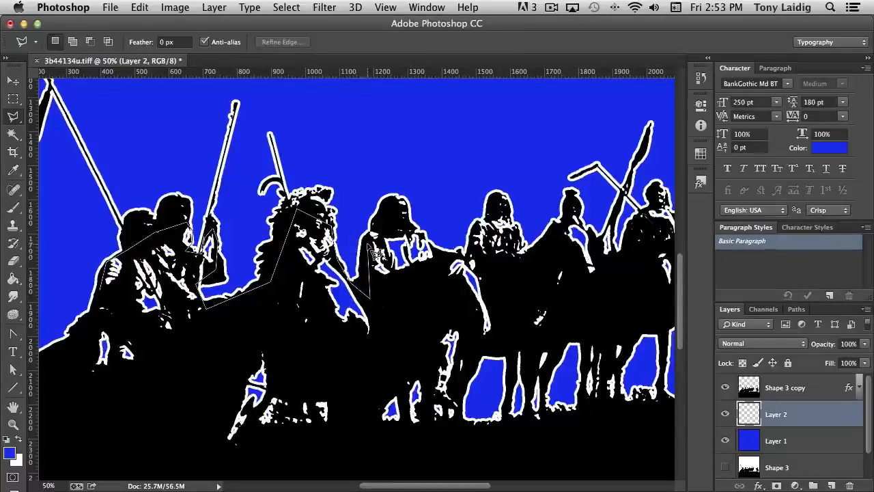
pyautogui.click(374, 236)
pyautogui.click(384, 220)
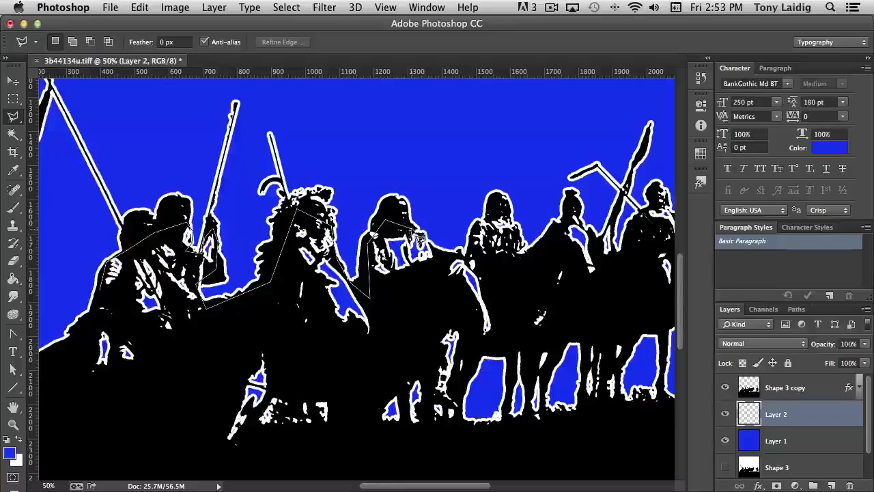
pyautogui.click(414, 232)
pyautogui.click(430, 242)
pyautogui.click(450, 263)
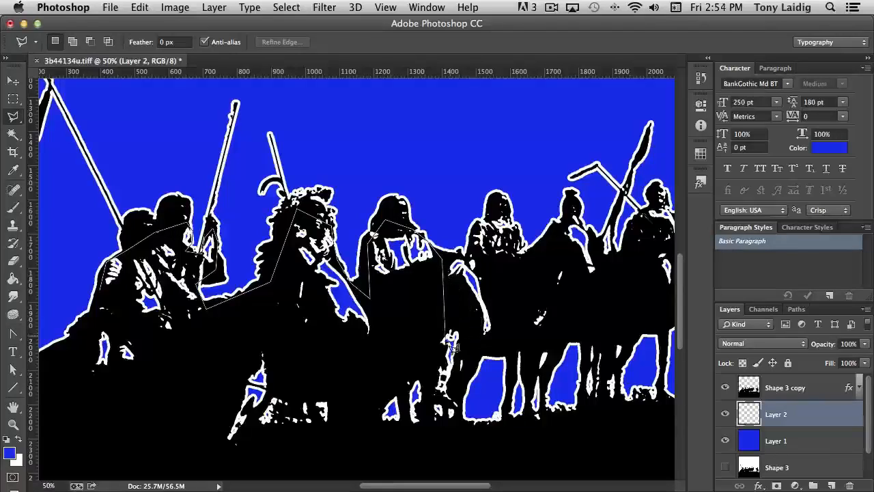
pyautogui.click(426, 316)
pyautogui.click(367, 362)
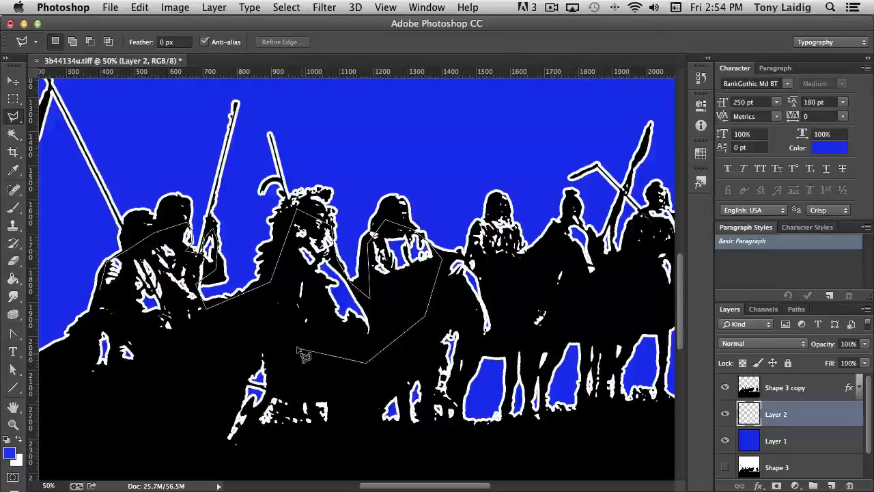
pyautogui.click(197, 329)
pyautogui.click(128, 384)
pyautogui.click(45, 396)
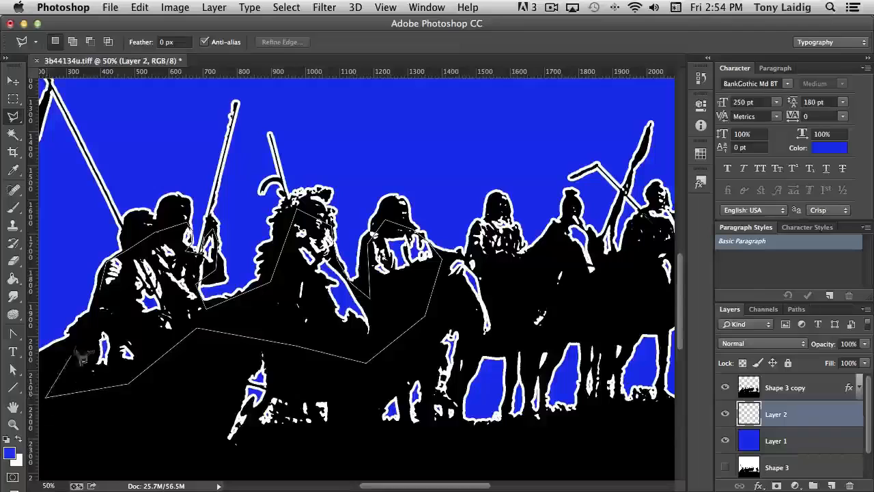
pyautogui.click(102, 307)
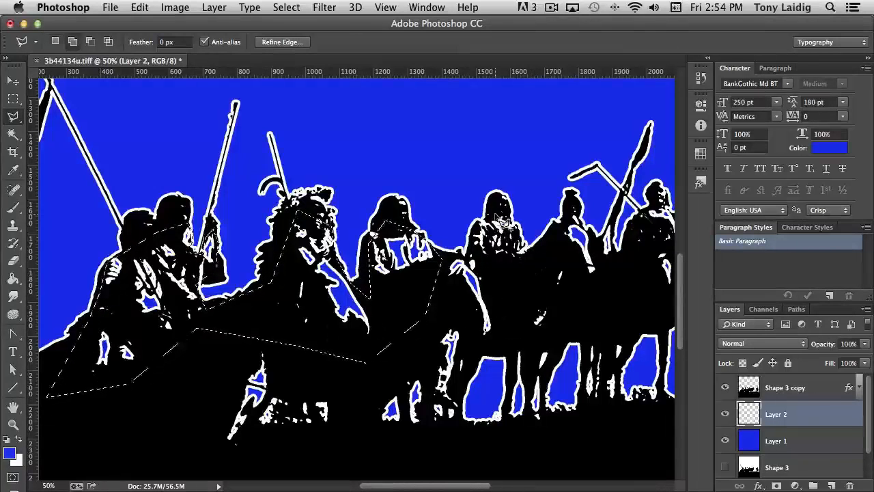
# Step: Add a second polygonal region over the middle riders' and horses' bodies to the selection
pyautogui.press('shift')
pyautogui.click(512, 226)
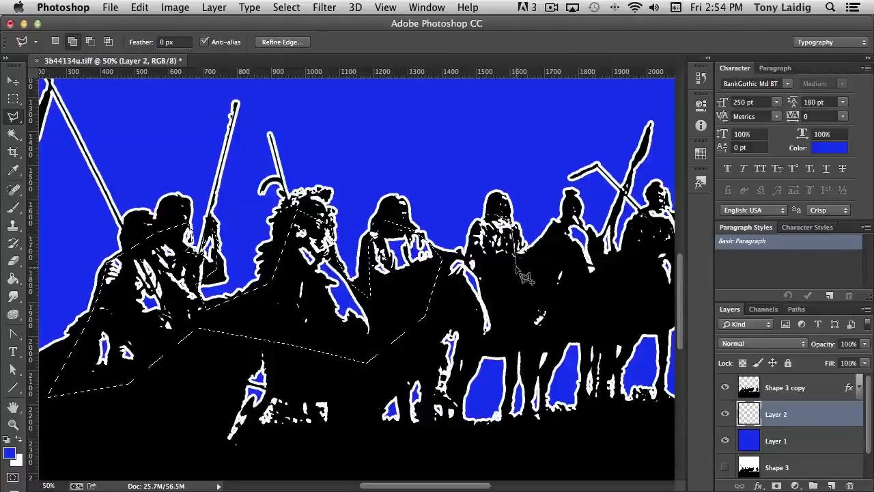
pyautogui.click(517, 266)
pyautogui.click(548, 255)
pyautogui.click(580, 219)
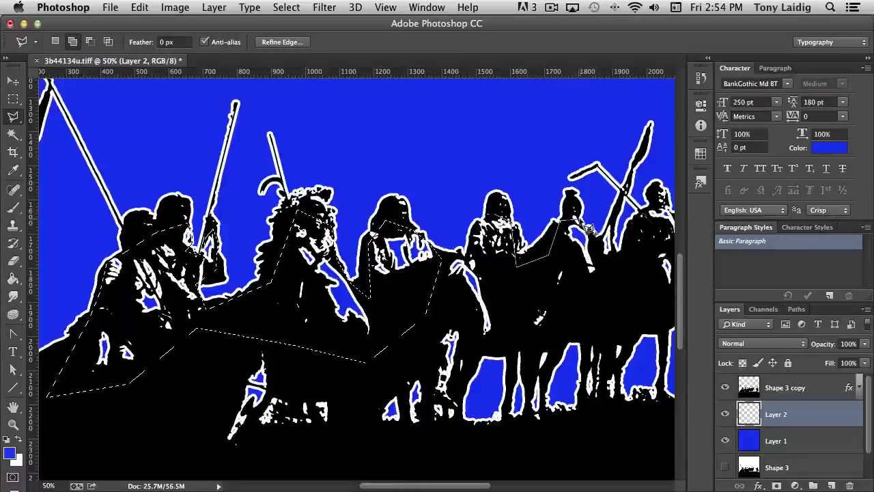
pyautogui.click(595, 239)
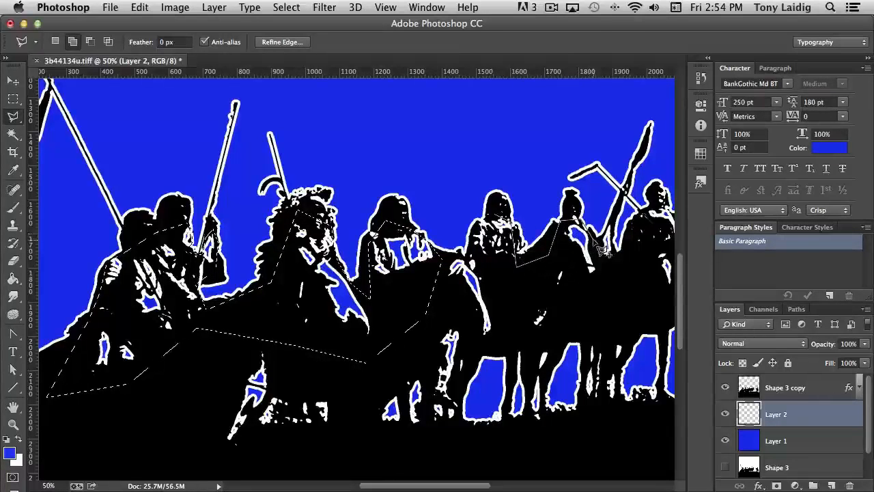
pyautogui.click(613, 214)
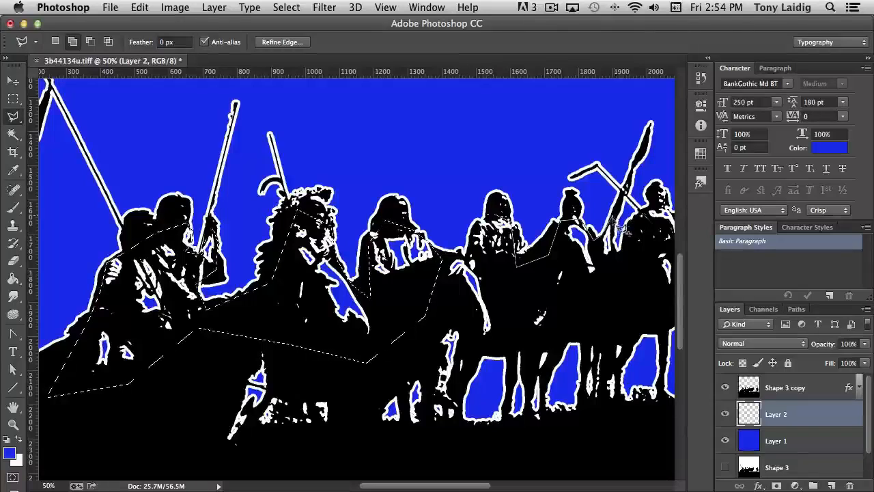
pyautogui.click(630, 287)
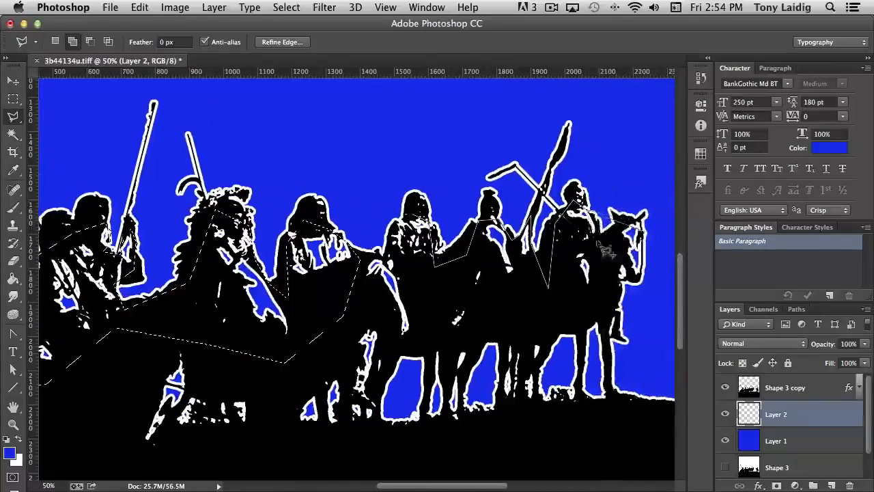
pyautogui.click(602, 237)
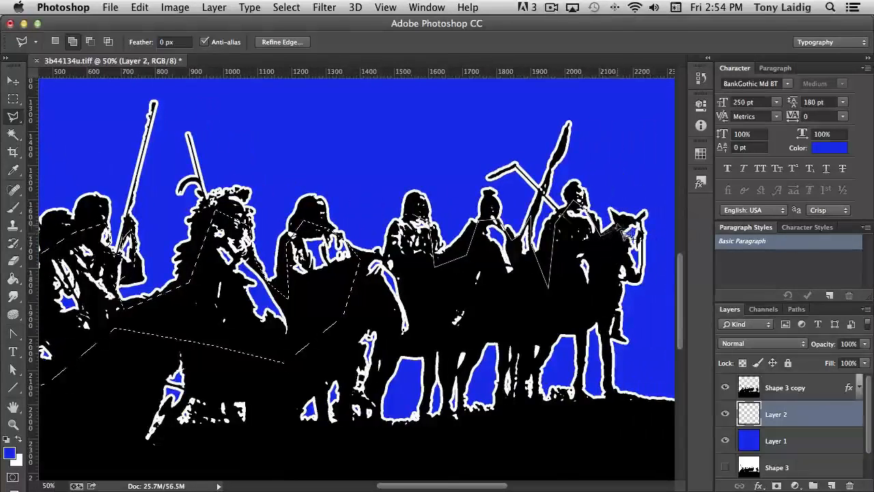
pyautogui.click(619, 222)
pyautogui.click(639, 219)
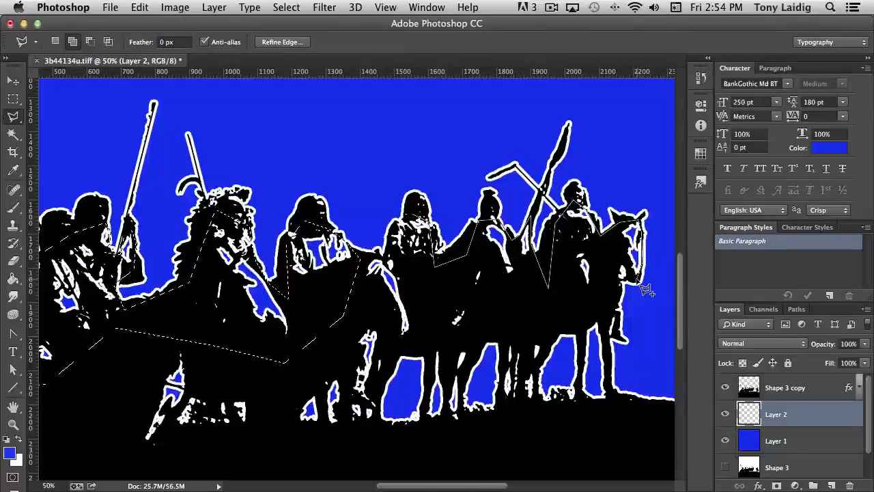
pyautogui.click(618, 282)
pyautogui.click(588, 302)
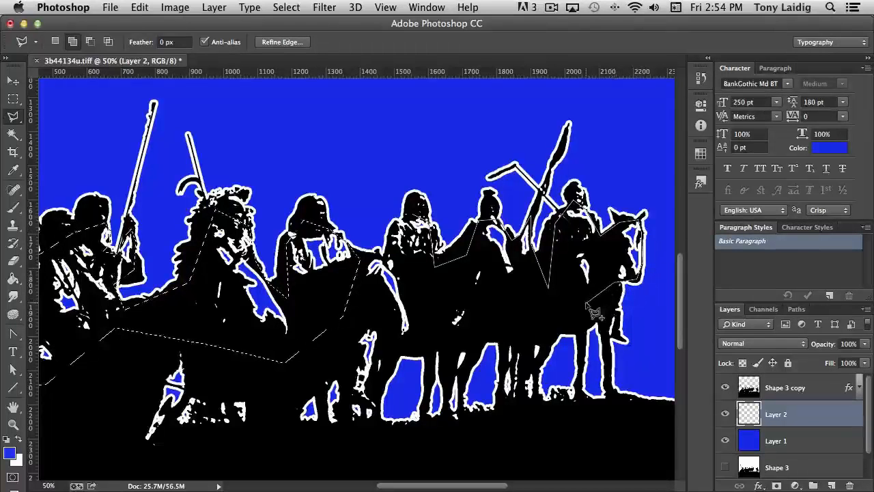
pyautogui.click(515, 319)
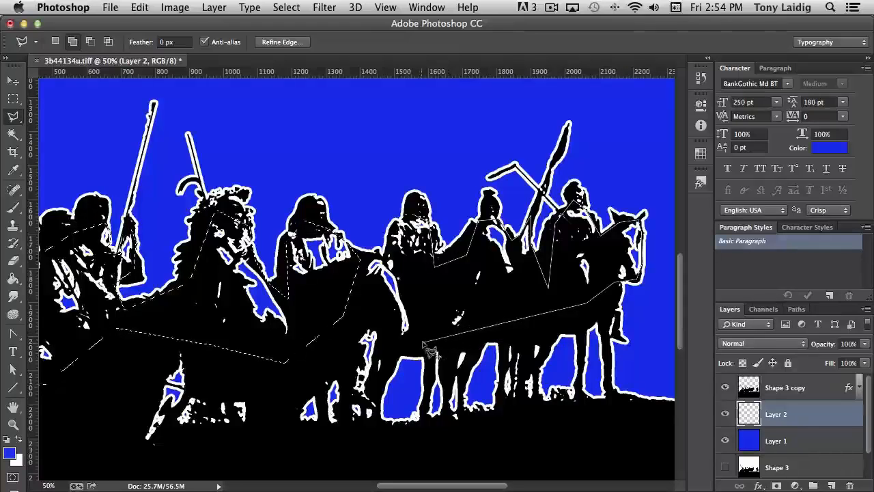
pyautogui.click(424, 312)
pyautogui.click(407, 258)
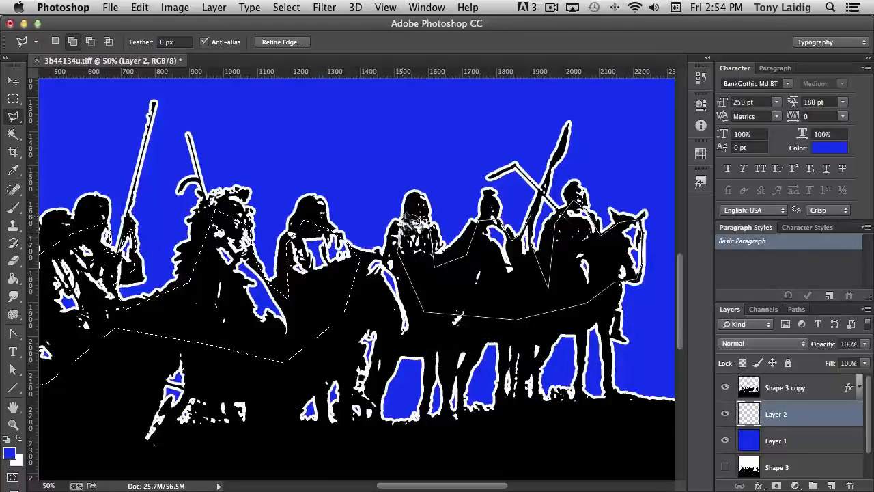
pyautogui.keyDown('shift'); pyautogui.click(414, 218); pyautogui.keyUp('shift')
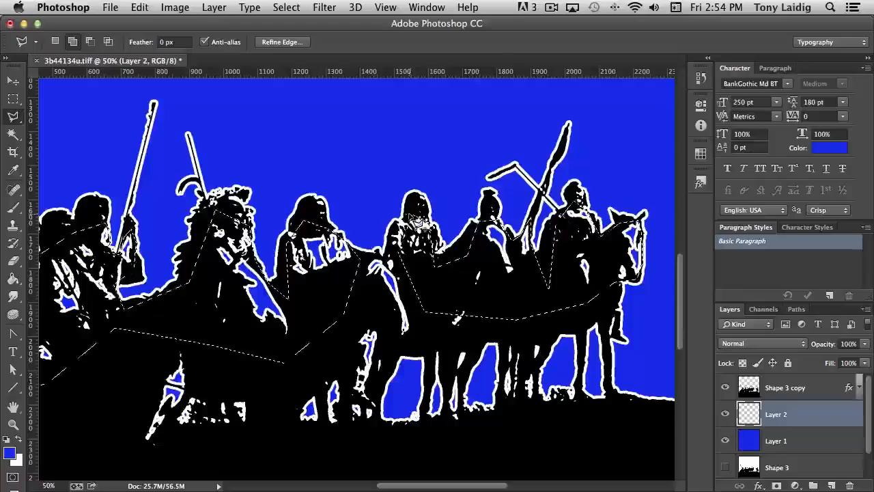
pyautogui.moveTo(535, 286); pyautogui.dragTo(322, 259)
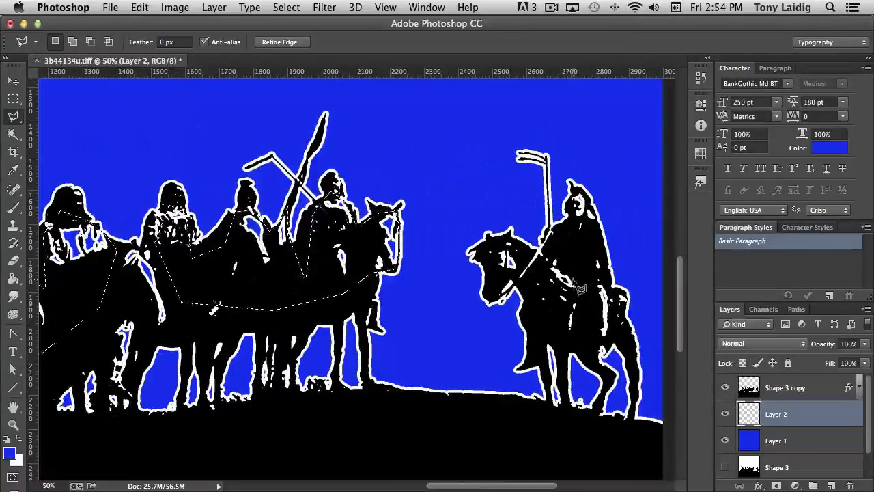
pyautogui.press('shift')
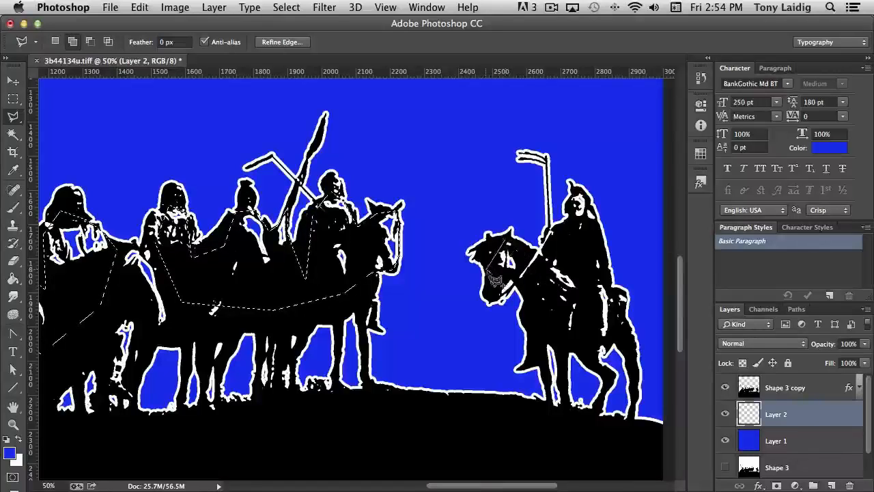
# Step: Add a third polygonal region over the right-hand rider and his horse to the selection
pyautogui.click(488, 269)
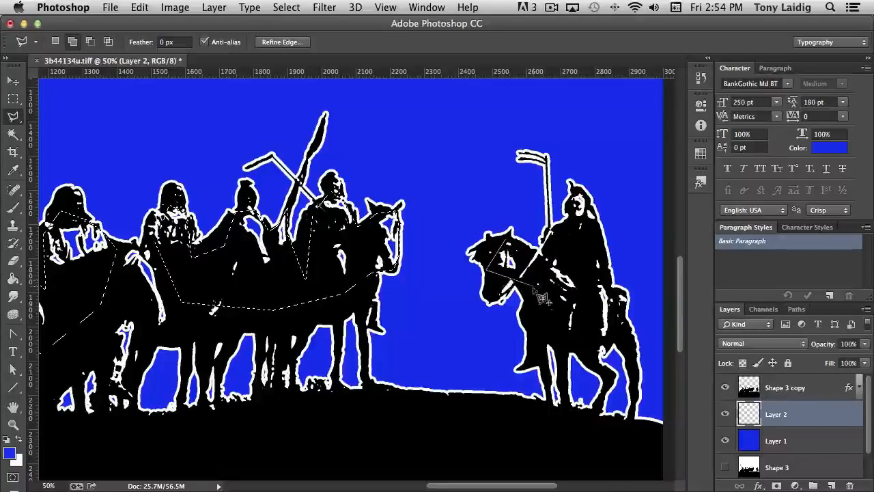
pyautogui.click(588, 333)
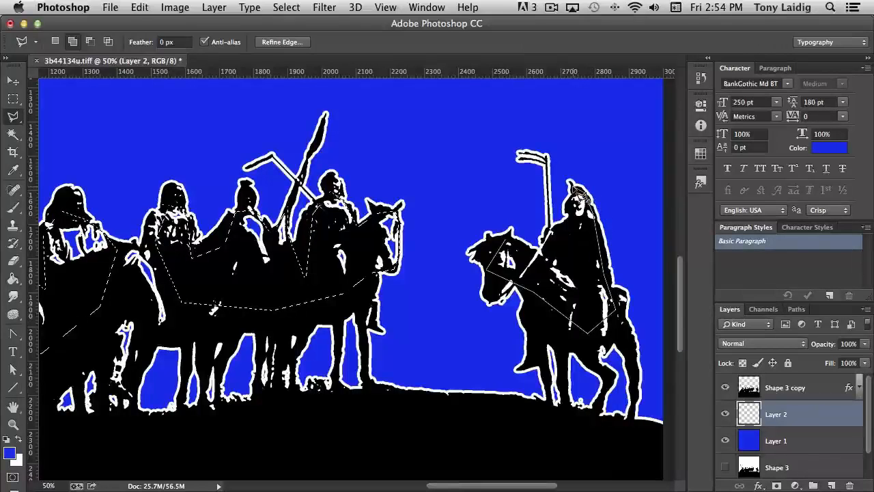
pyautogui.click(560, 250)
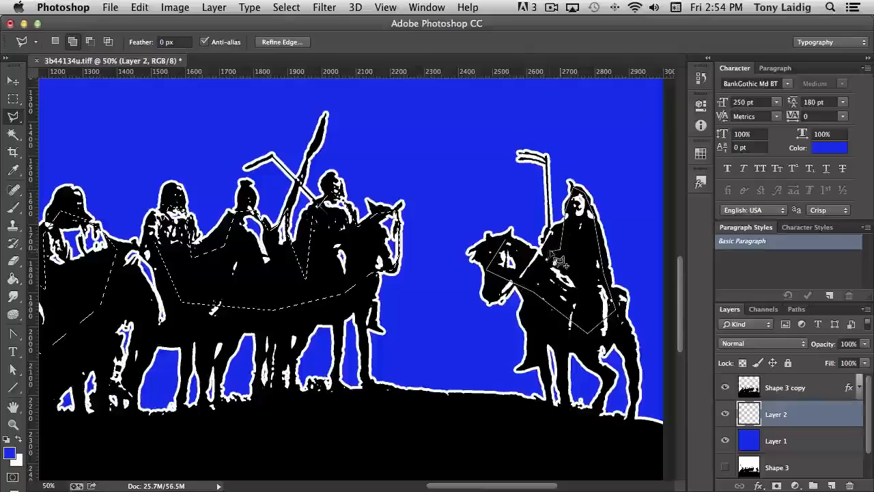
pyautogui.click(511, 246)
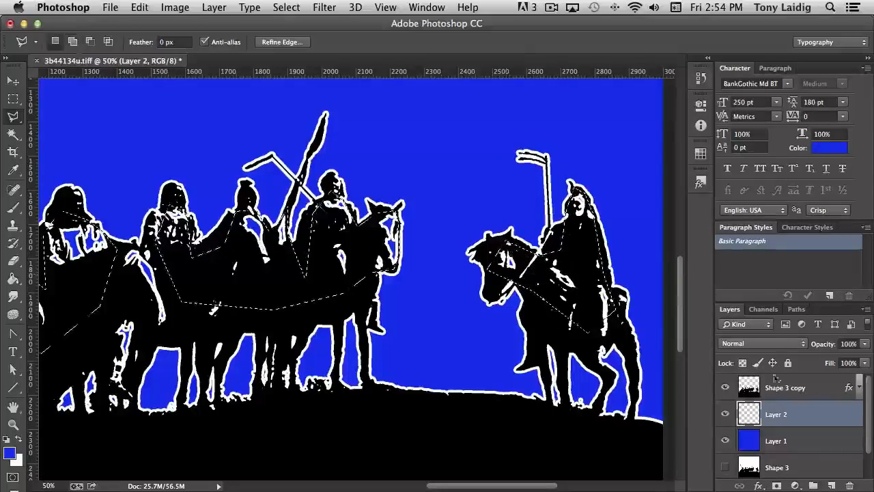
# Step: Swap to the white foreground color, fill the selected regions on Layer 2 with it at 100% Normal, and deselect
pyautogui.click(18, 439)
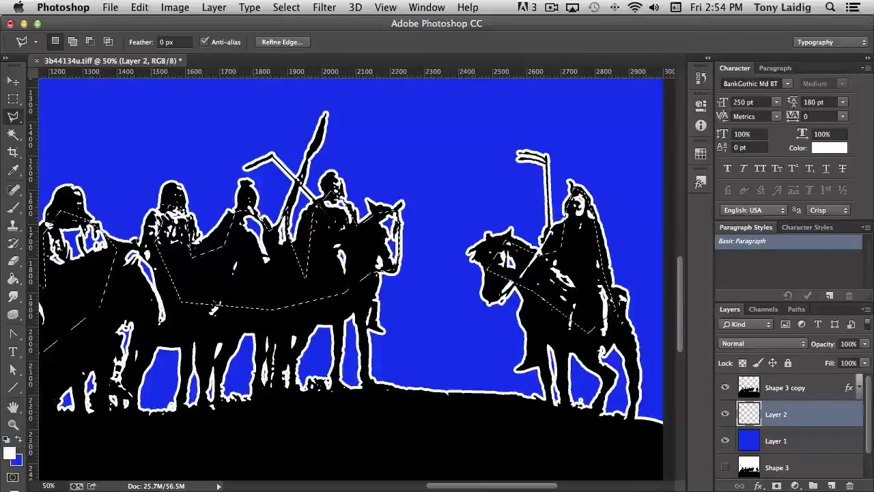
pyautogui.click(138, 8)
pyautogui.click(157, 212)
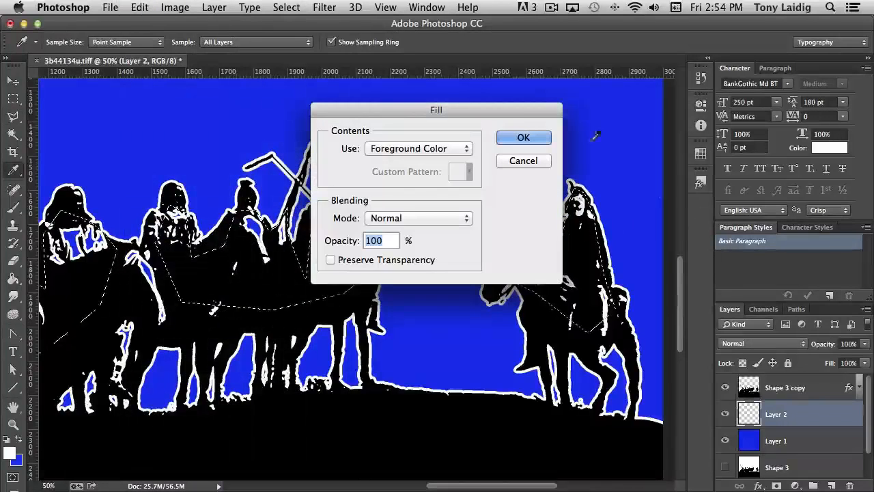
pyautogui.click(517, 139)
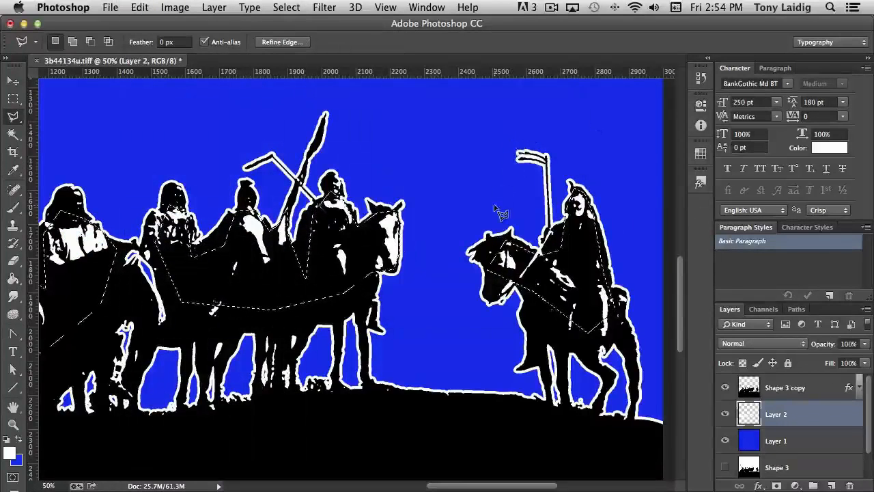
pyautogui.hotkey('ctrl', 'd')
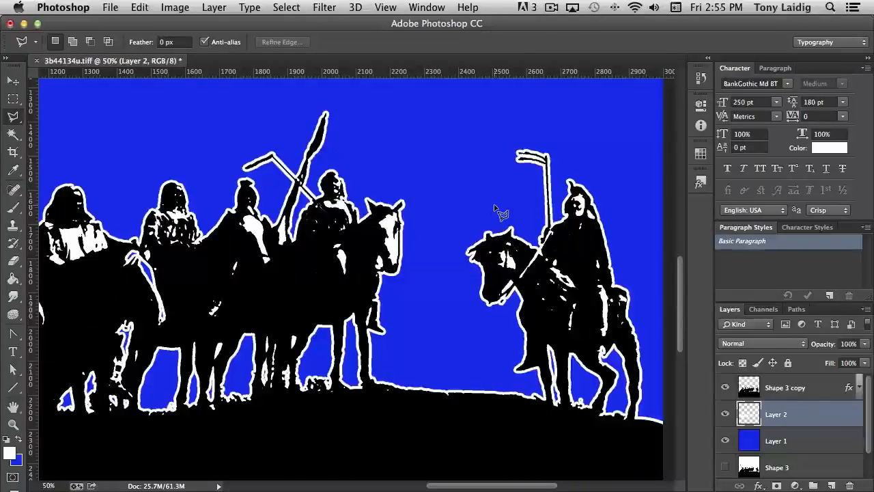
# Step: Zoom out to the whole canvas and place a vertical and a horizontal guide crossing at the canvas centre
pyautogui.press('super+minus')
pyautogui.press('super+minus')
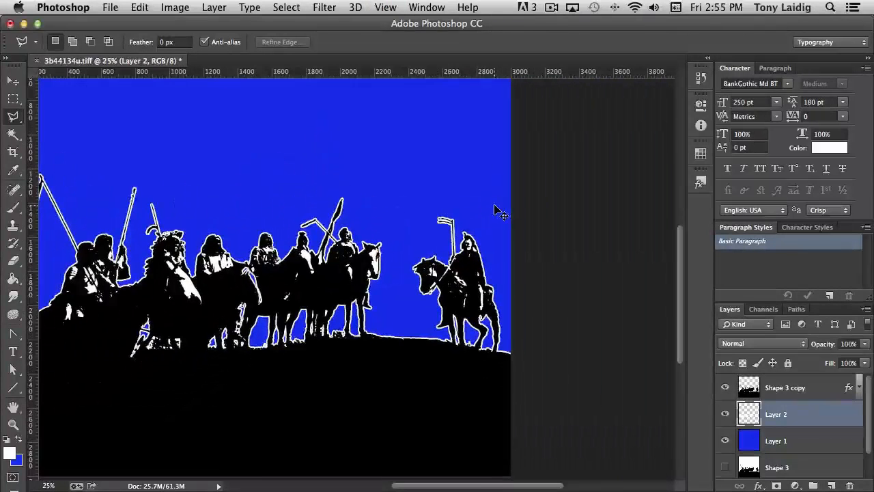
pyautogui.press('super+minus')
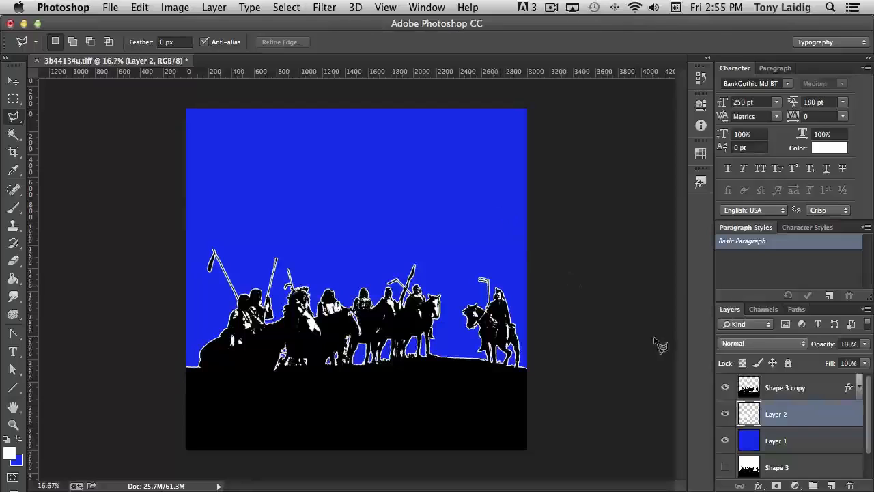
pyautogui.click(784, 467)
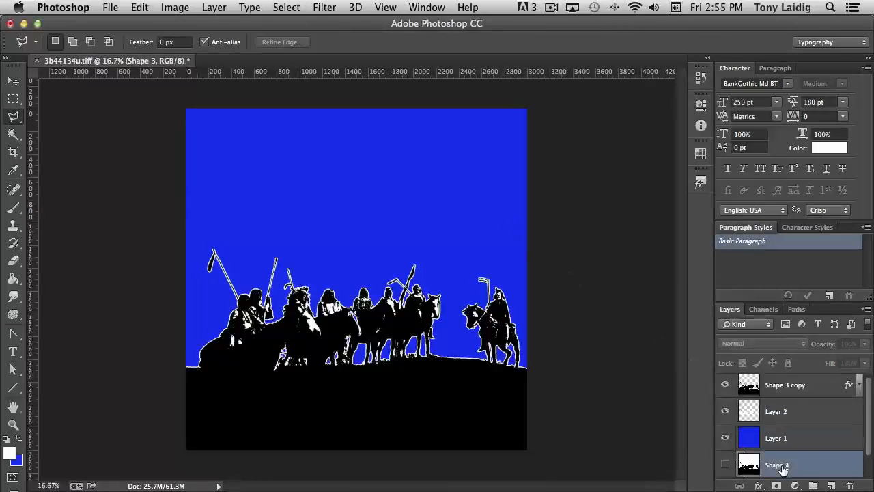
pyautogui.scroll(-1, 798, 464)
pyautogui.click(819, 468)
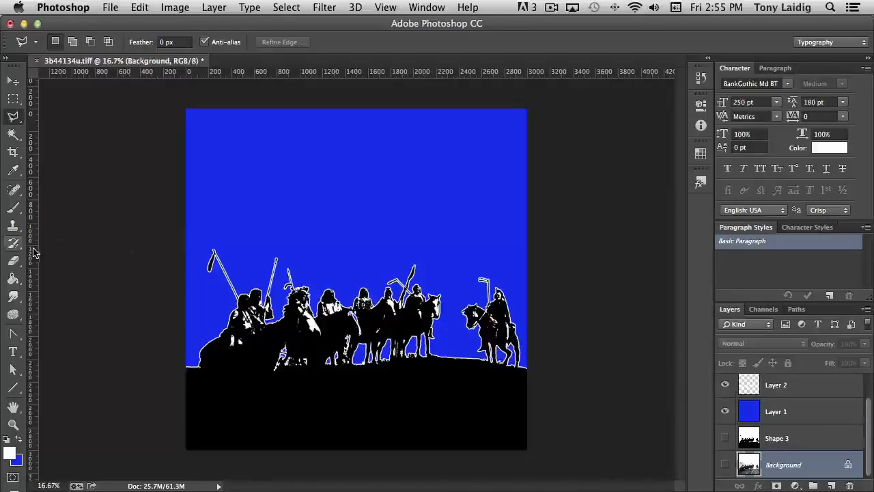
pyautogui.moveTo(34, 253); pyautogui.dragTo(356, 290)
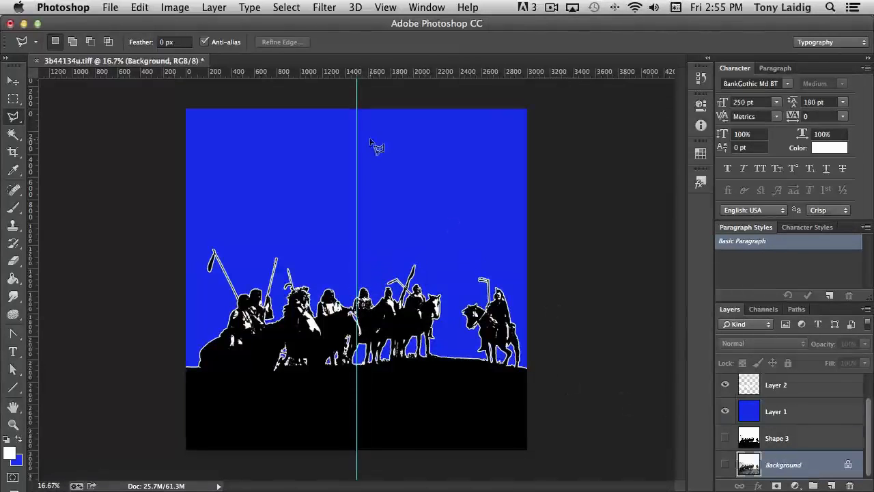
pyautogui.moveTo(387, 72); pyautogui.dragTo(392, 277)
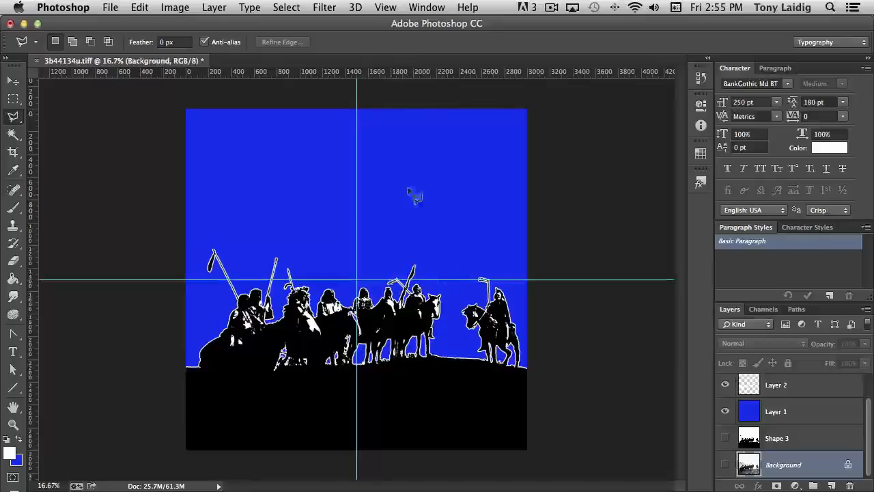
# Step: Add a new layer above Layer 1 and draw a large circular selection centred on the guide intersection
pyautogui.moveTo(13, 99); pyautogui.dragTo(55, 109)
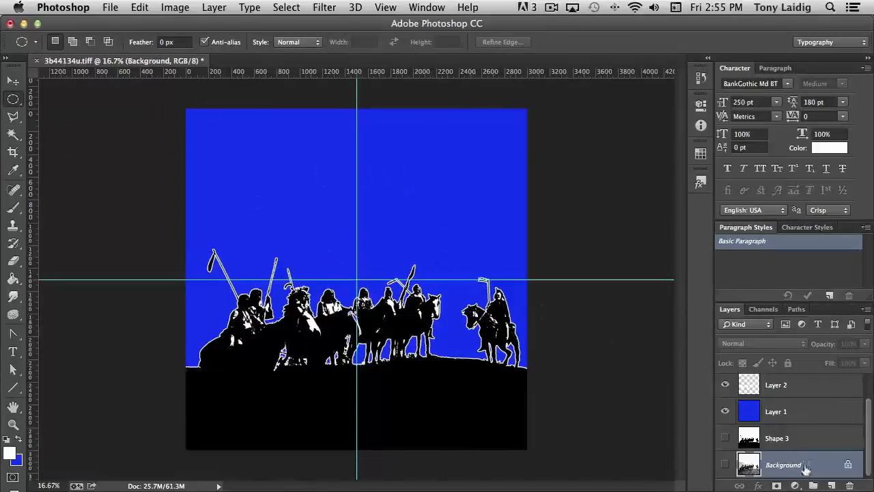
pyautogui.click(813, 418)
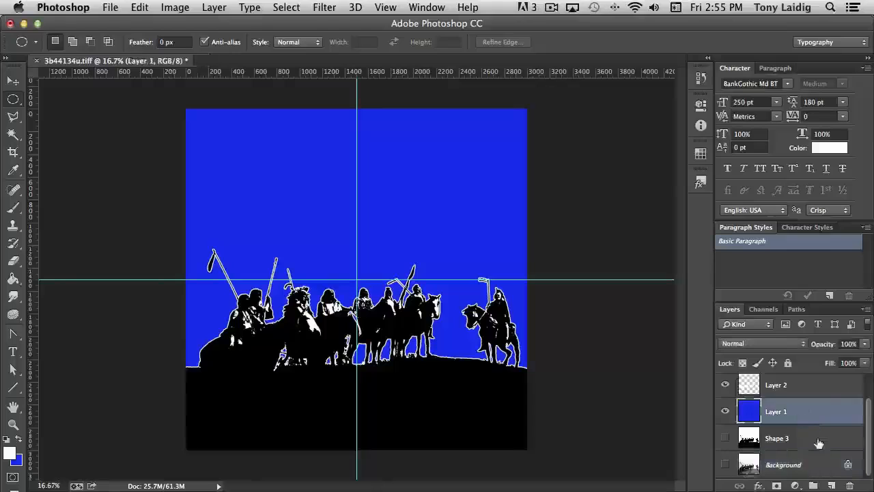
pyautogui.click(832, 485)
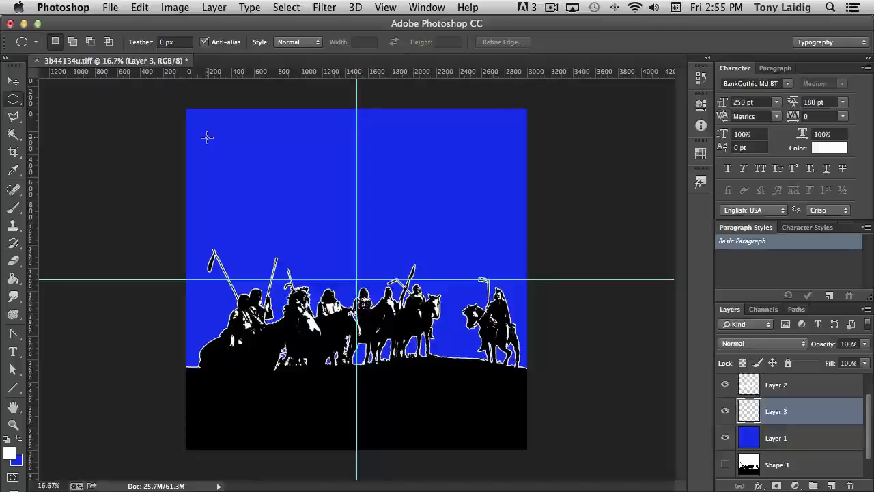
pyautogui.moveTo(207, 136); pyautogui.dragTo(519, 426)
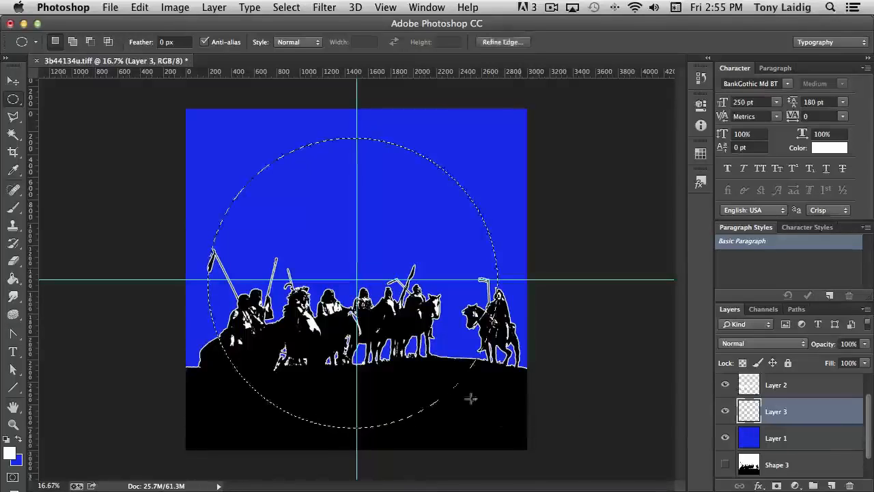
pyautogui.moveTo(396, 253); pyautogui.dragTo(402, 253)
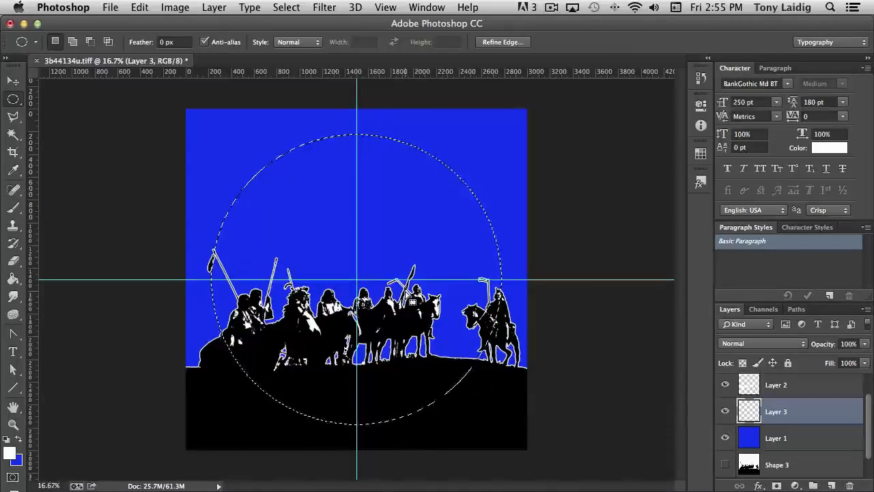
# Step: Fill the circular selection on the new layer with white at 100% opacity, then deselect
pyautogui.click(140, 7)
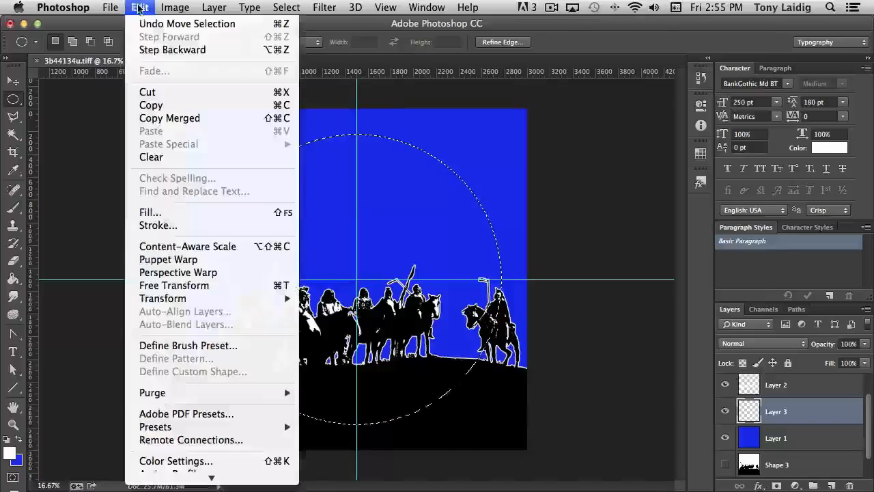
pyautogui.click(205, 212)
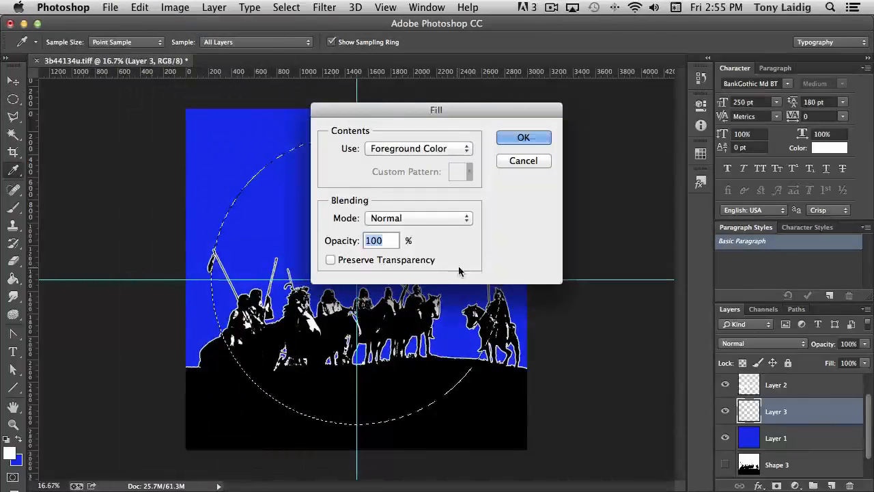
pyautogui.click(523, 138)
pyautogui.press('m')
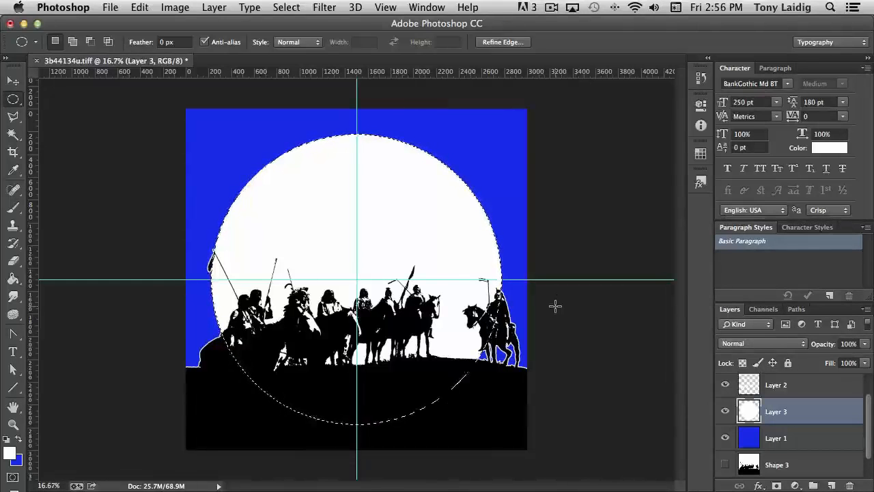
pyautogui.click(556, 307)
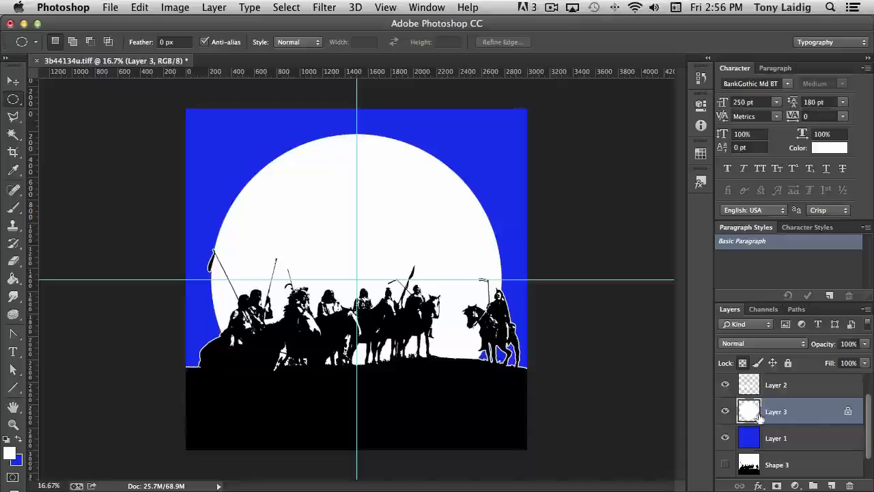
# Step: With the Rectangular Marquee, select the upper-right quadrant from the guide intersection to the canvas corner
pyautogui.click(13, 99)
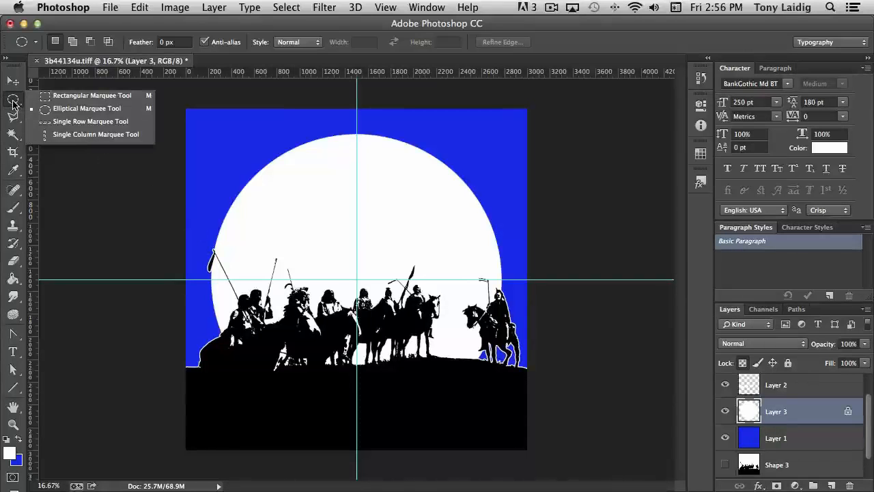
pyautogui.click(62, 100)
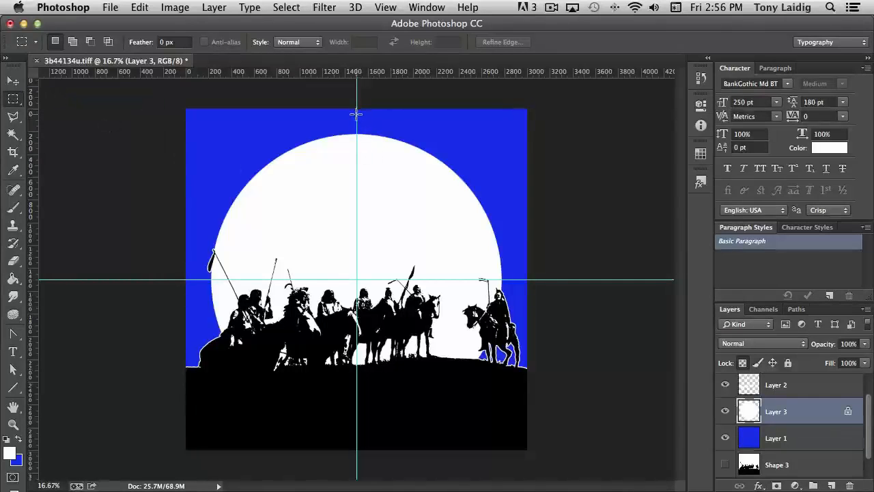
pyautogui.moveTo(357, 114); pyautogui.dragTo(530, 276)
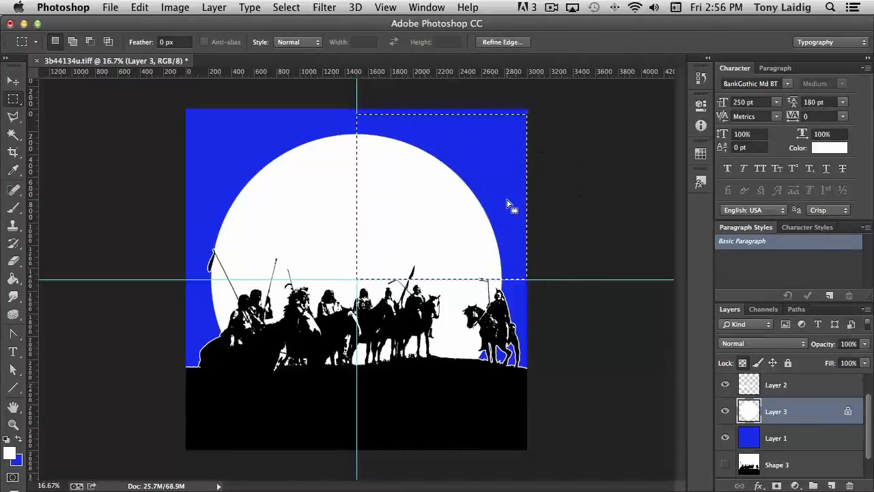
pyautogui.moveTo(508, 180); pyautogui.dragTo(497, 184)
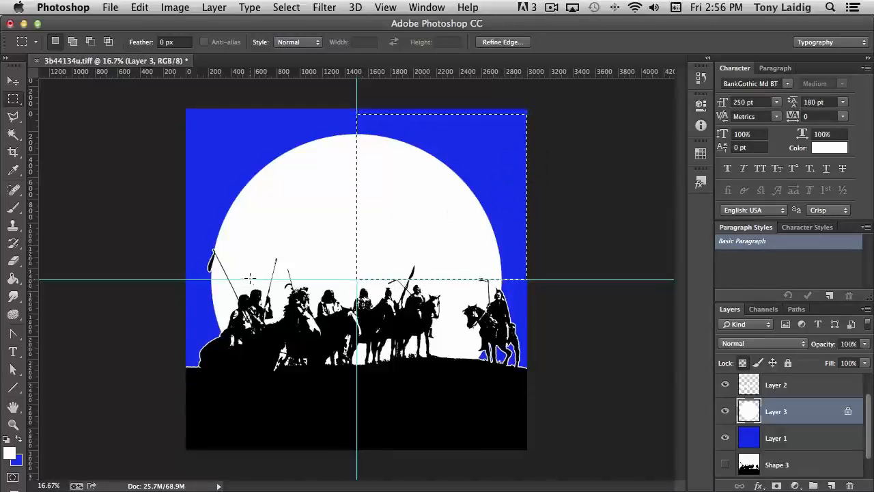
# Step: Set the foreground color to cc0000 and fill the upper-right quadrant selection with it
pyautogui.click(9, 452)
pyautogui.doubleClick(742, 299)
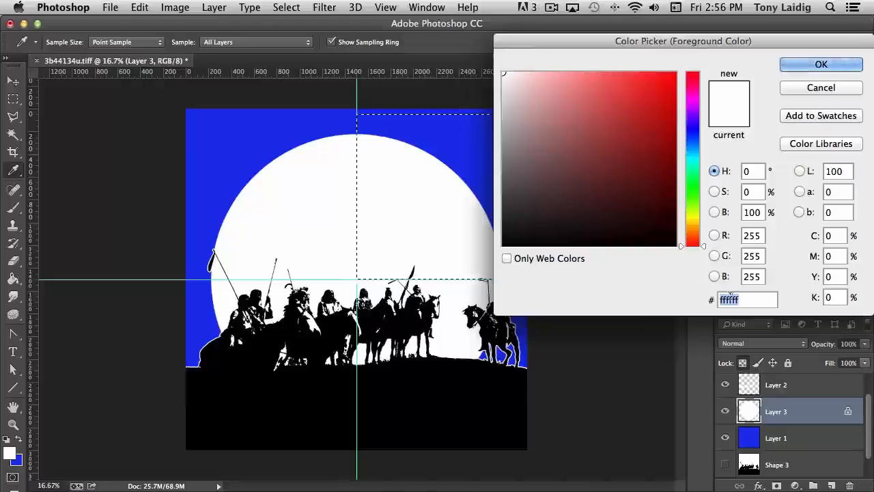
pyautogui.write('cc')
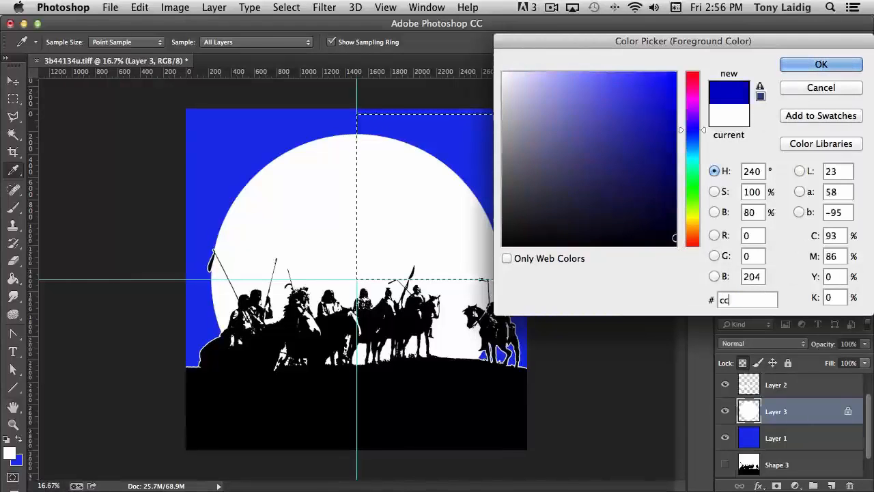
pyautogui.write('0000')
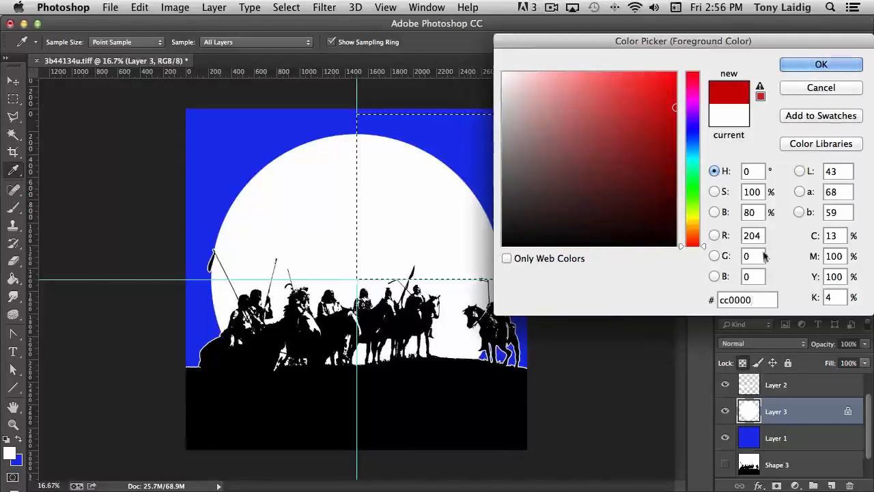
pyautogui.click(822, 64)
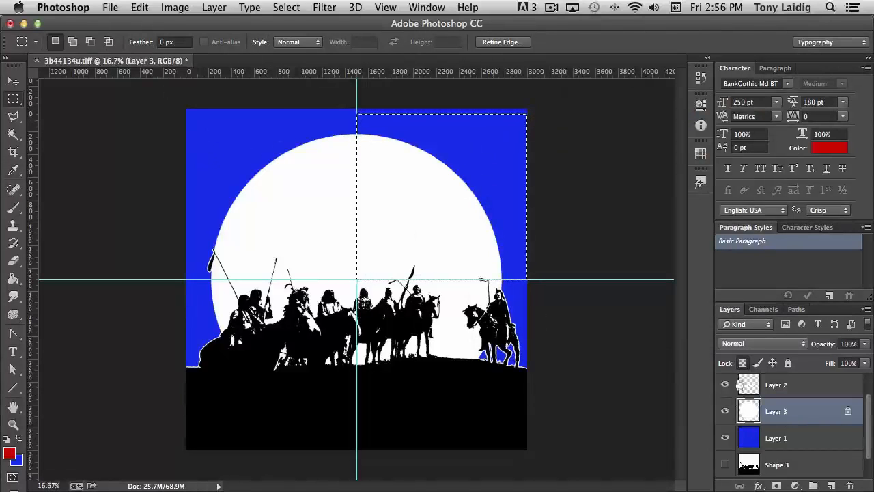
pyautogui.click(140, 7)
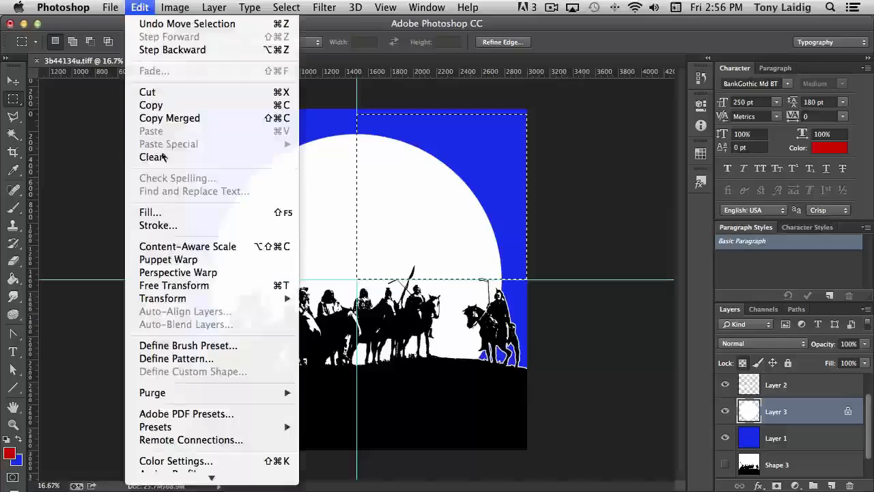
pyautogui.click(168, 216)
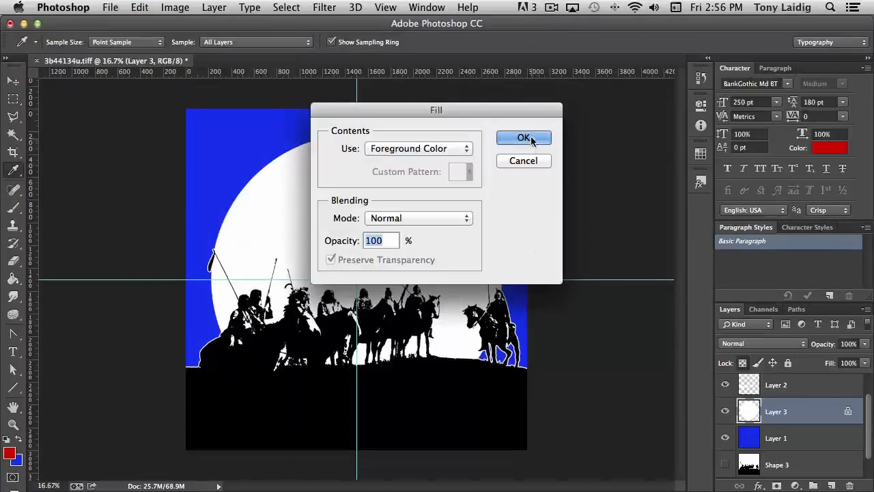
pyautogui.click(524, 138)
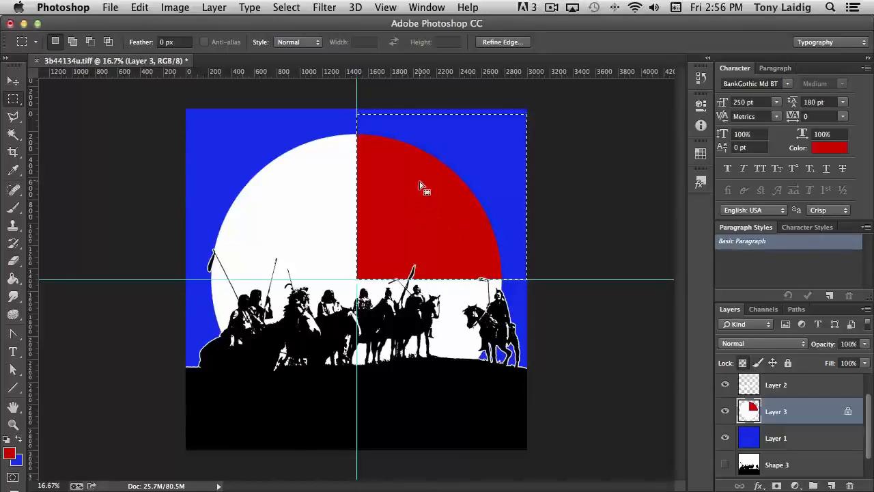
# Step: Move the rectangular selection to the lower-right quadrant and set the foreground color to fdd102
pyautogui.moveTo(419, 185); pyautogui.dragTo(420, 350)
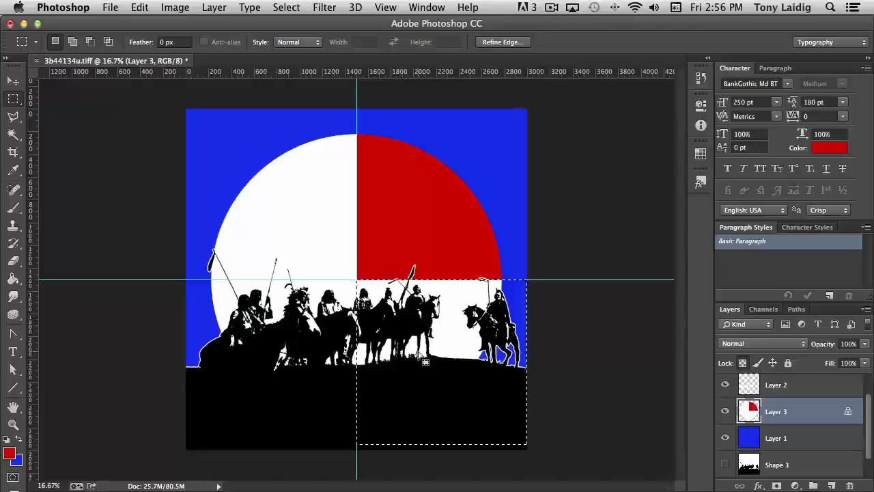
pyautogui.click(10, 453)
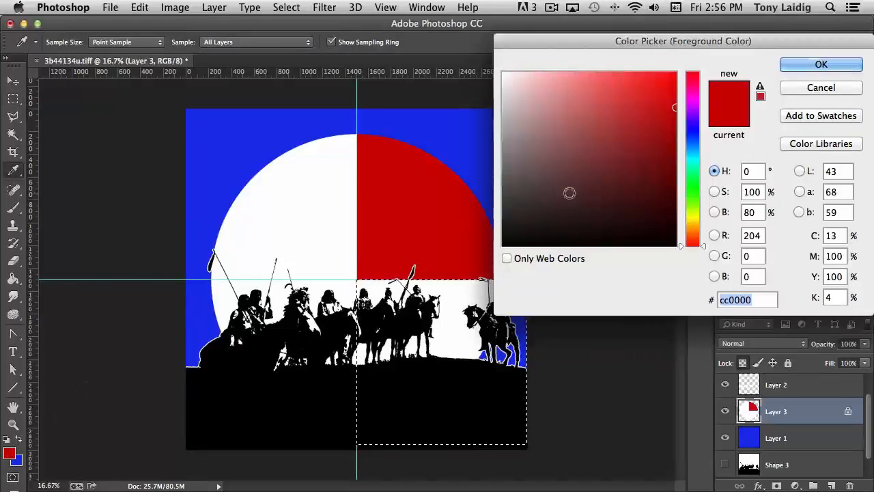
pyautogui.moveTo(703, 241); pyautogui.dragTo(704, 220)
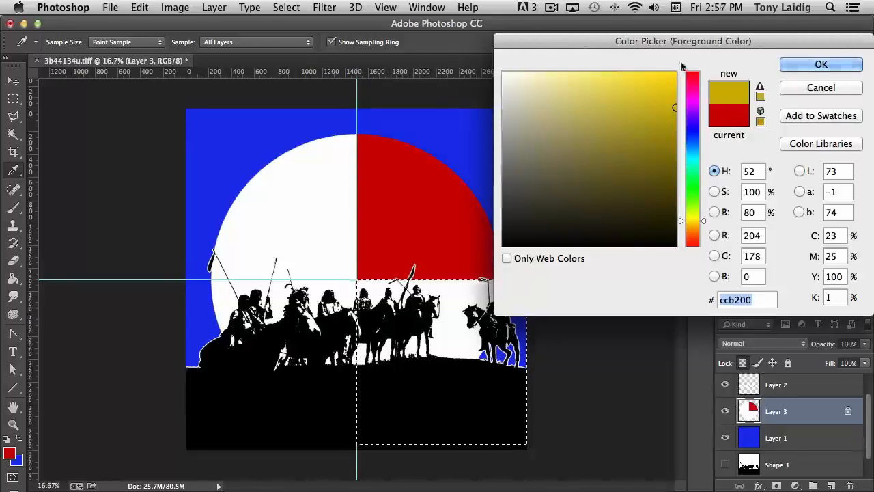
pyautogui.click(674, 74)
pyautogui.click(704, 221)
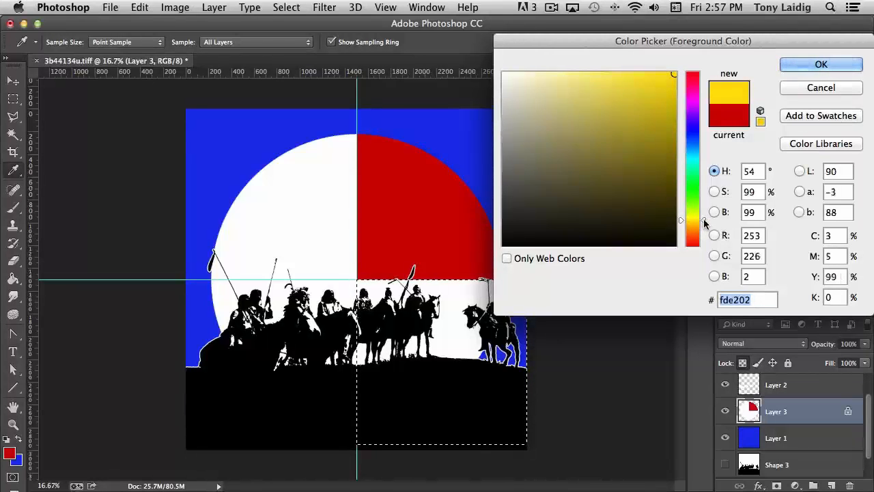
pyautogui.moveTo(704, 220); pyautogui.dragTo(704, 223)
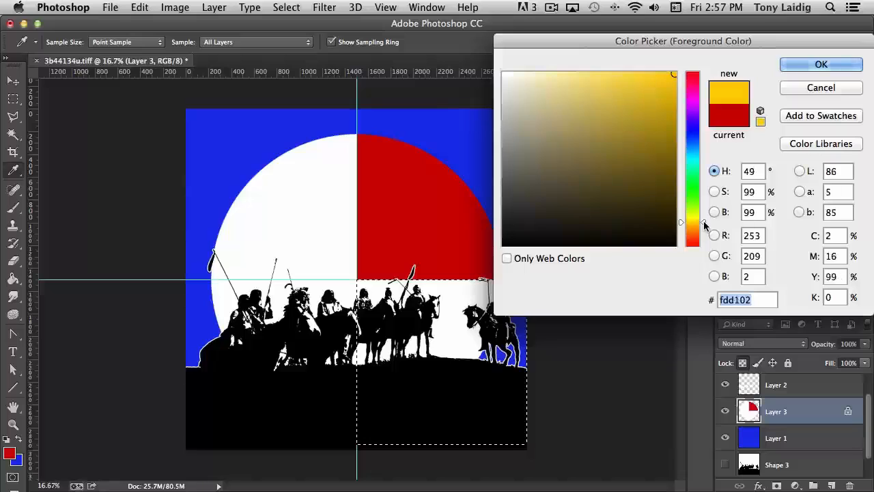
pyautogui.click(821, 64)
# Step: Fill the lower-right quadrant selection with the yellow foreground color
pyautogui.click(133, 9)
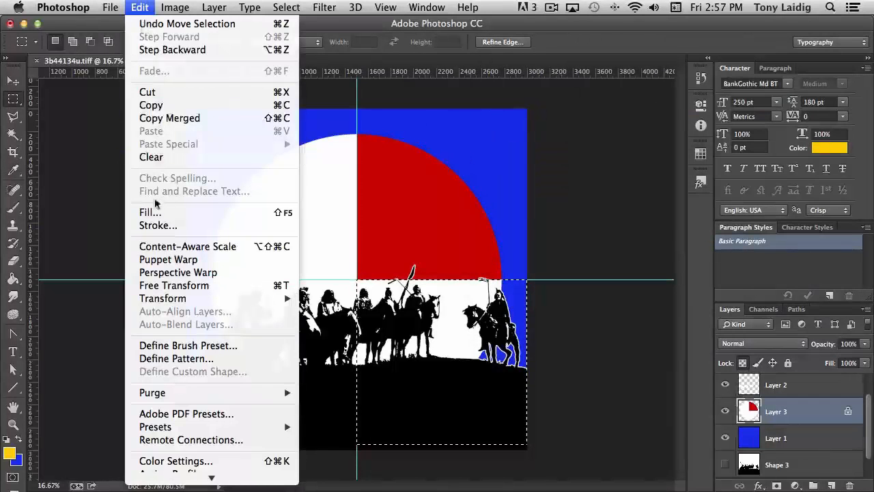
pyautogui.click(144, 211)
pyautogui.click(523, 137)
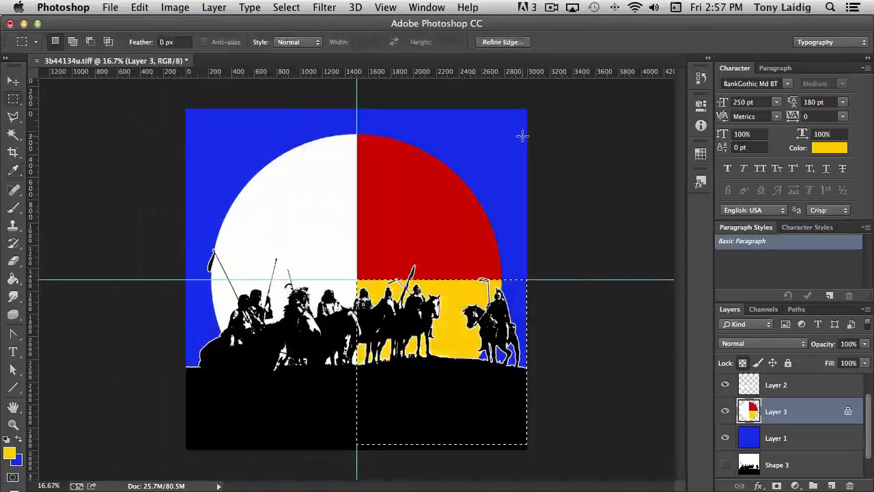
# Step: Move the selection to the upper-left quadrant, fill it with black using default colors, and deselect
pyautogui.moveTo(470, 364); pyautogui.dragTo(293, 199)
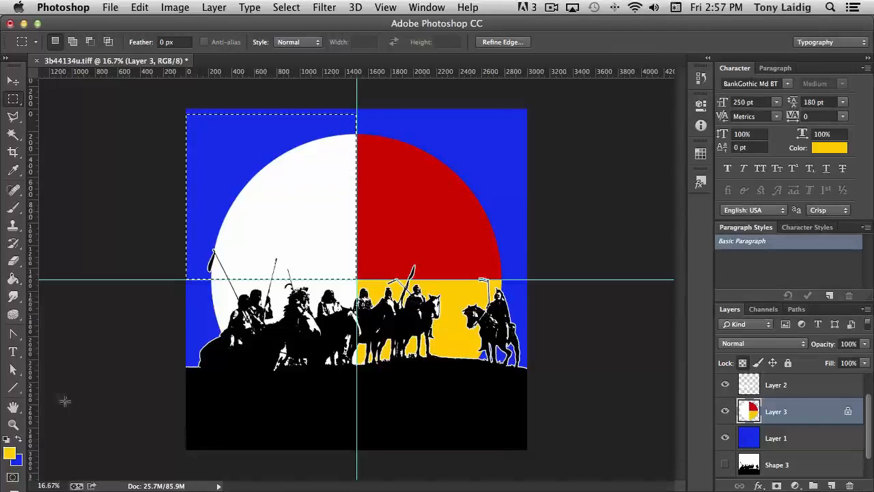
pyautogui.click(10, 438)
pyautogui.click(139, 6)
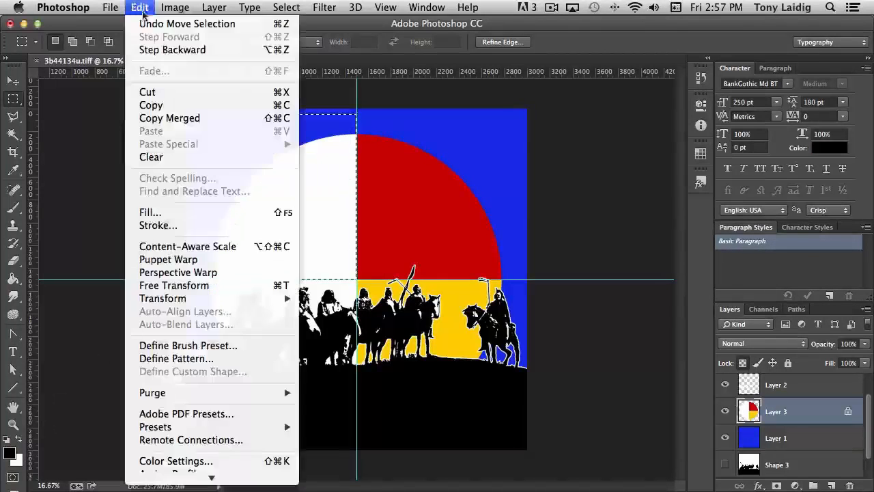
pyautogui.click(161, 214)
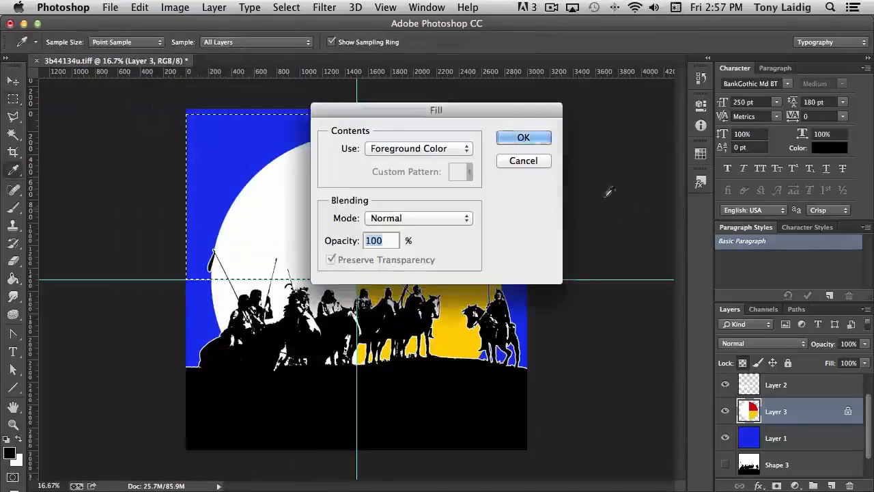
pyautogui.click(518, 136)
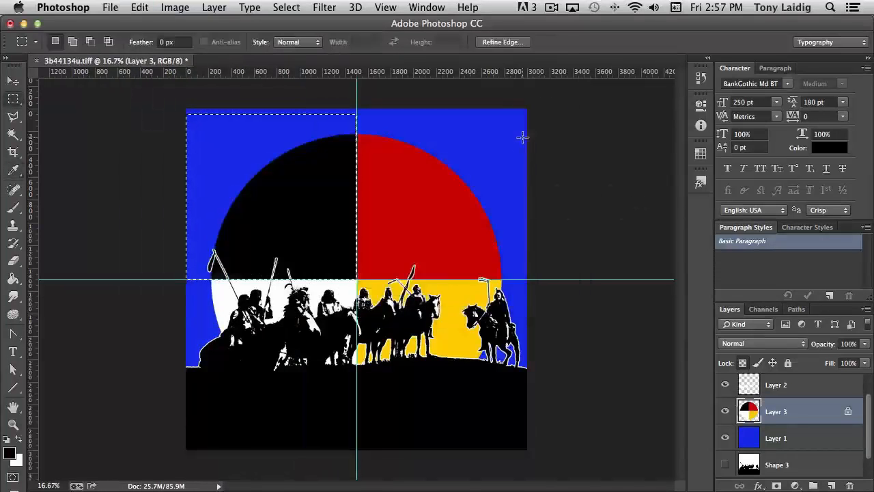
pyautogui.click(98, 142)
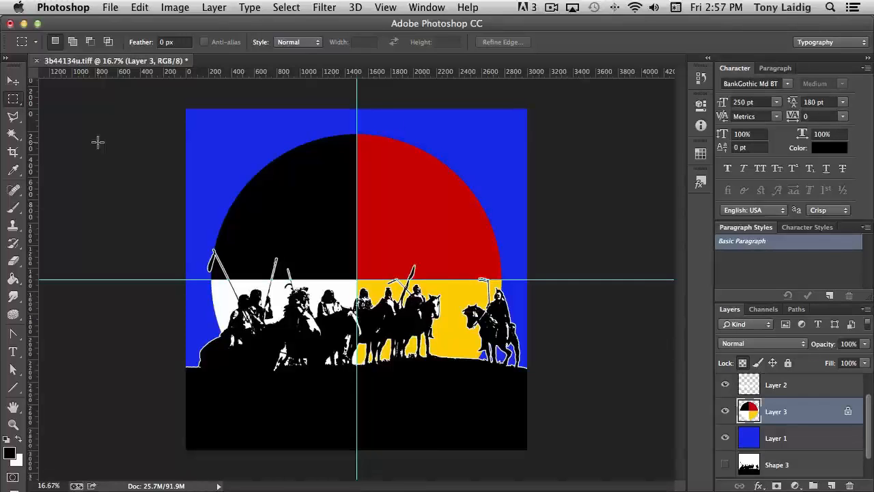
# Step: Hide the guides and move the quartered circle layer down about 305 px
pyautogui.press('super+semicolon')
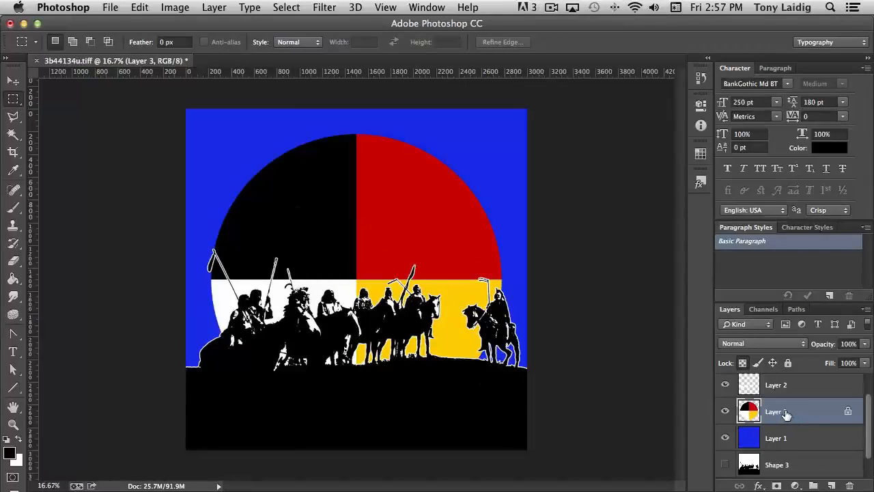
pyautogui.press('v')
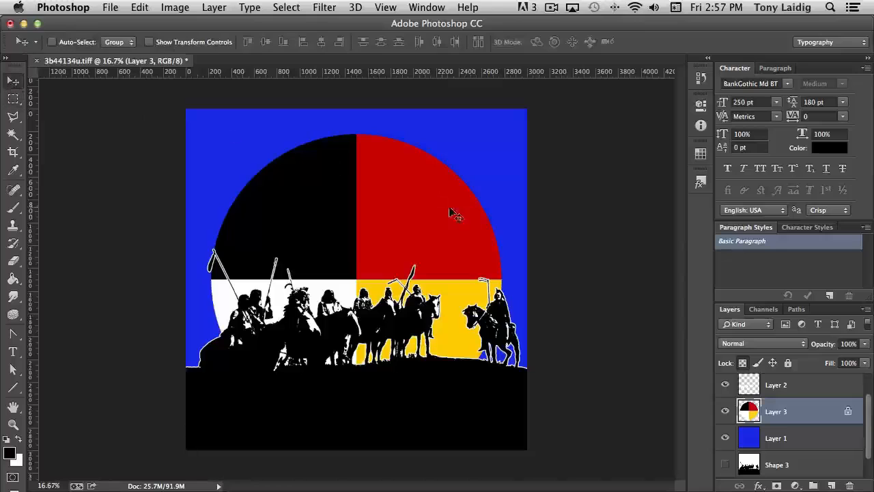
pyautogui.moveTo(425, 216); pyautogui.dragTo(422, 250)
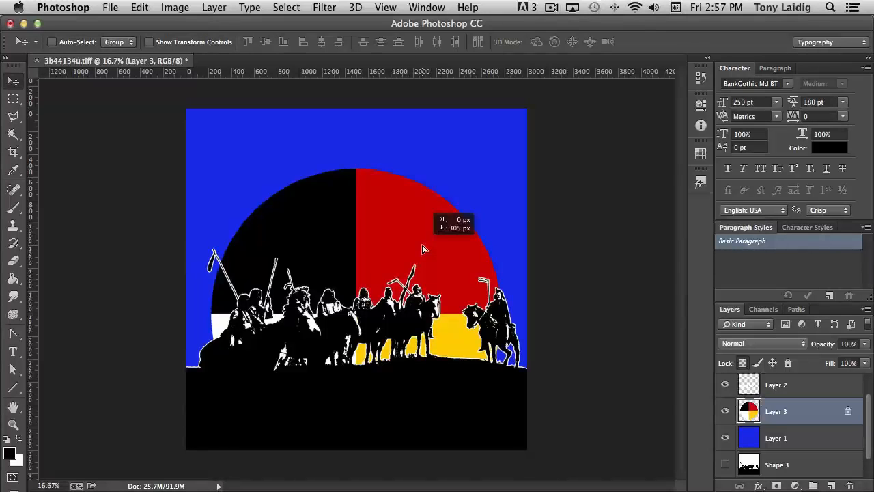
pyautogui.moveTo(422, 249); pyautogui.dragTo(422, 249)
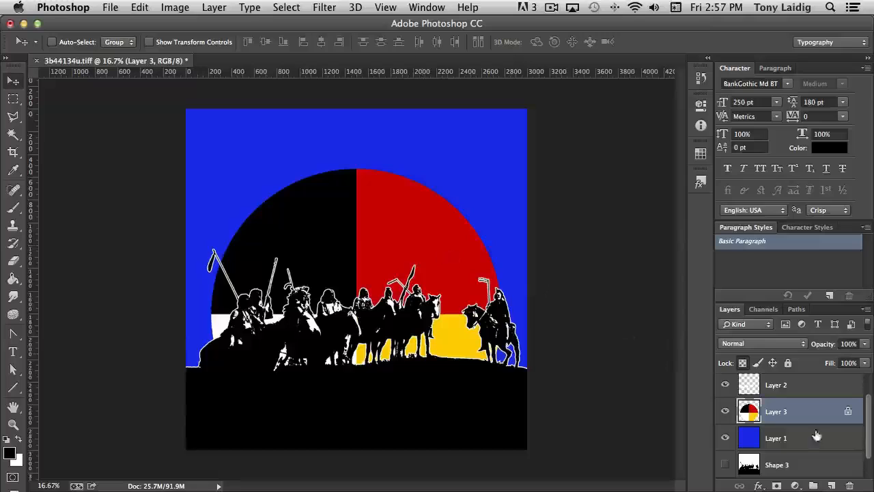
# Step: Select the Shape 3 copy layer, make white the foreground color, and add the text 'Department of' below the riders
pyautogui.scroll(1, 841, 433)
pyautogui.click(798, 388)
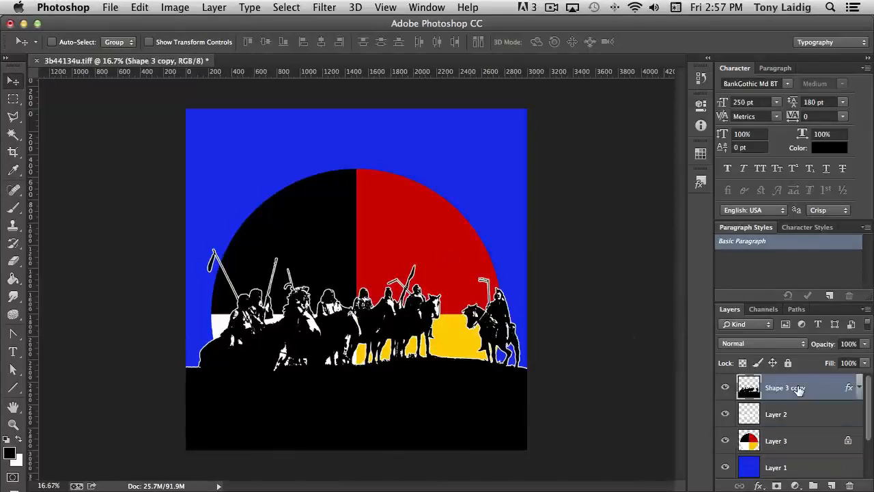
pyautogui.click(20, 438)
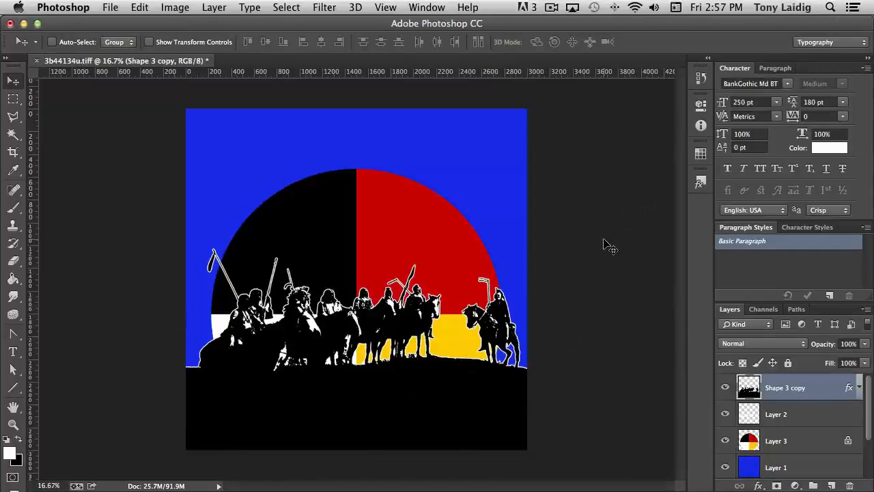
pyautogui.press('super+equal')
pyautogui.scroll(-10, 601, 260)
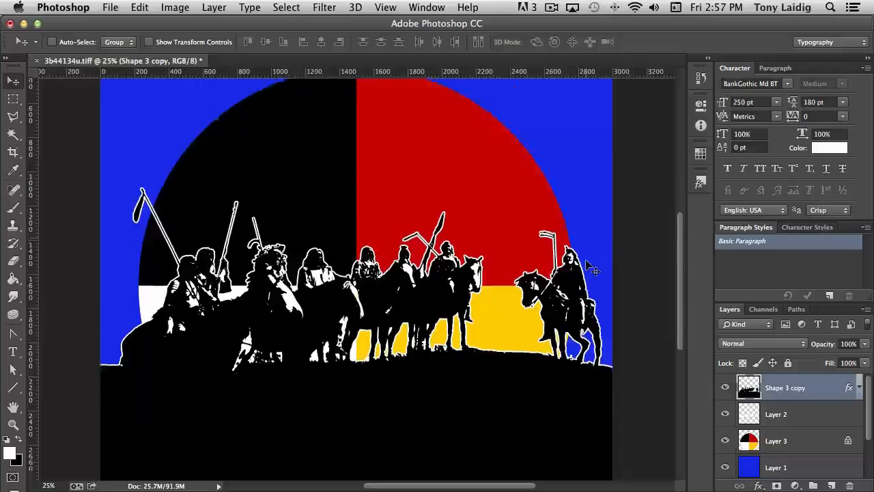
pyautogui.scroll(10, 594, 267)
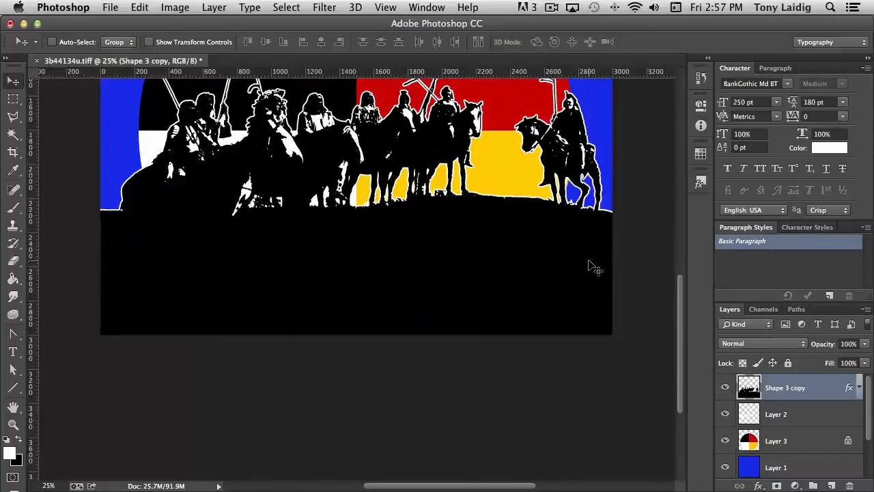
pyautogui.scroll(5, 596, 270)
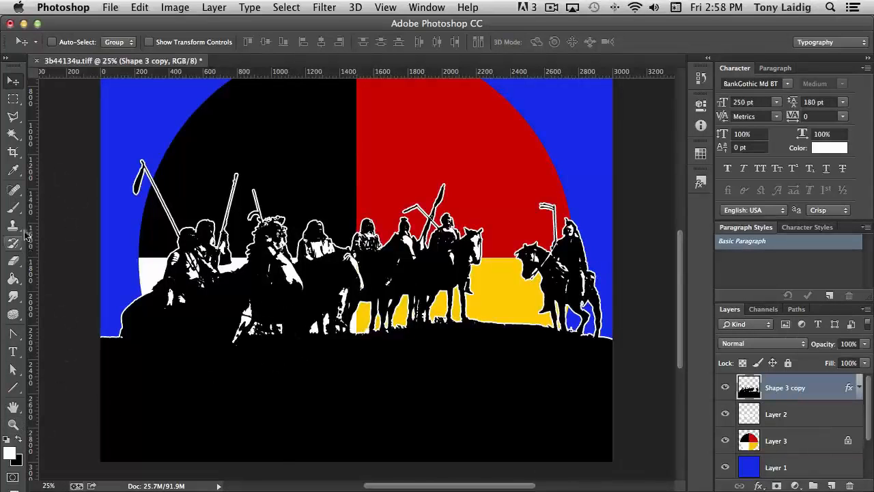
pyautogui.click(13, 351)
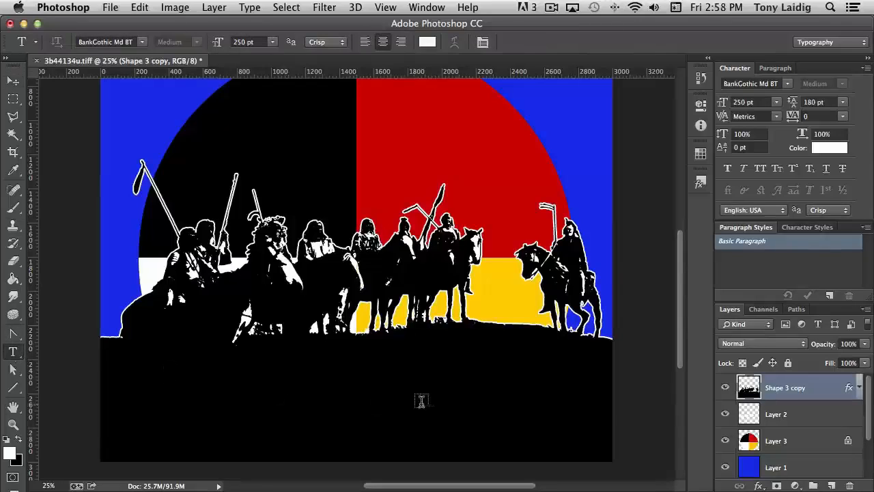
pyautogui.click(356, 371)
pyautogui.write('DEP')
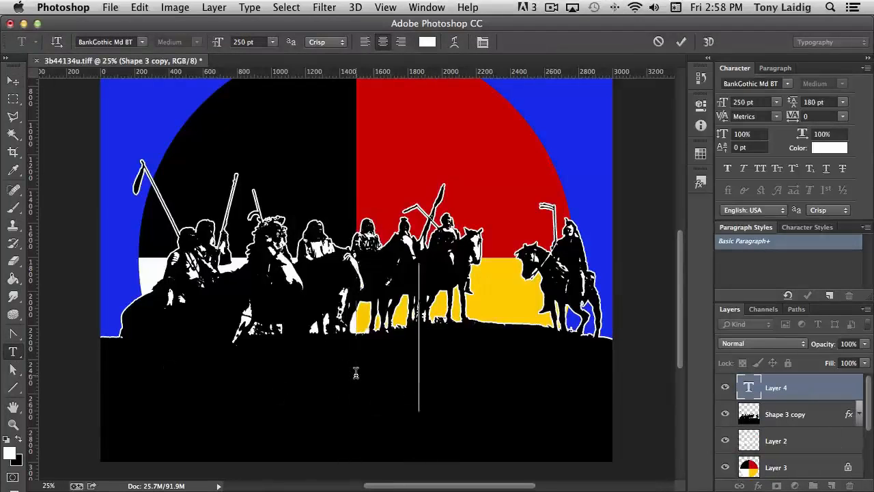
pyautogui.write('AR')
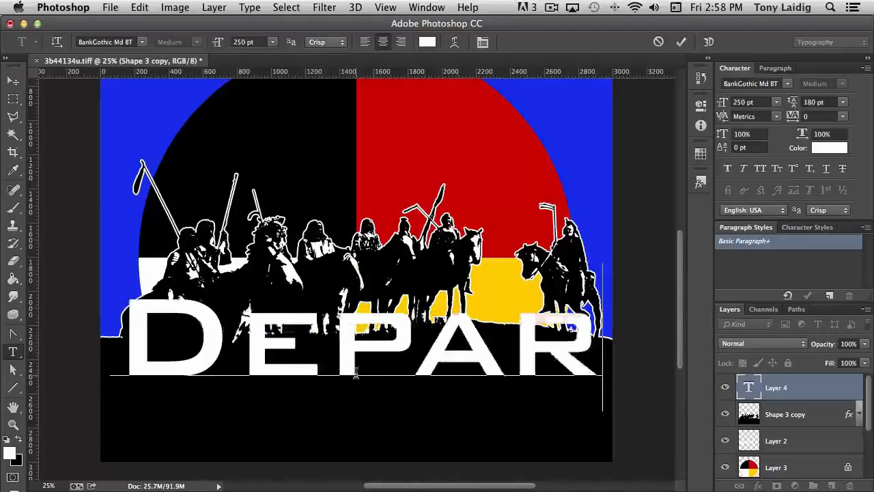
pyautogui.write('TME')
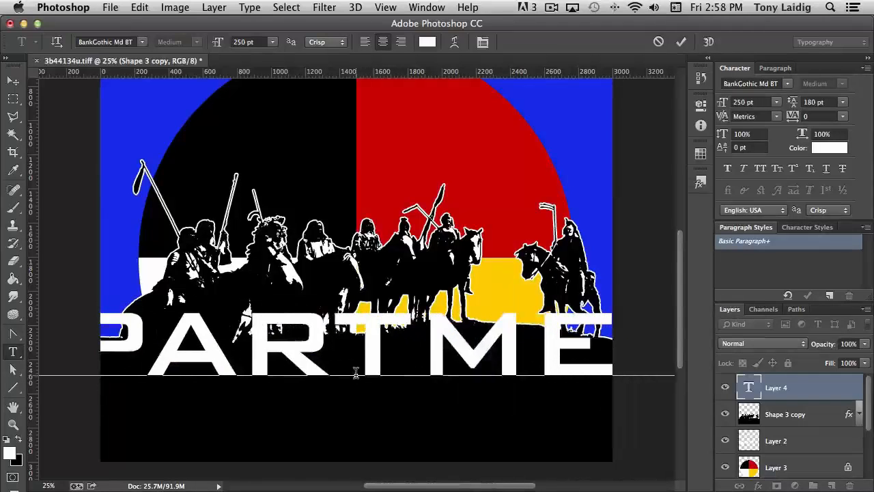
pyautogui.write('N')
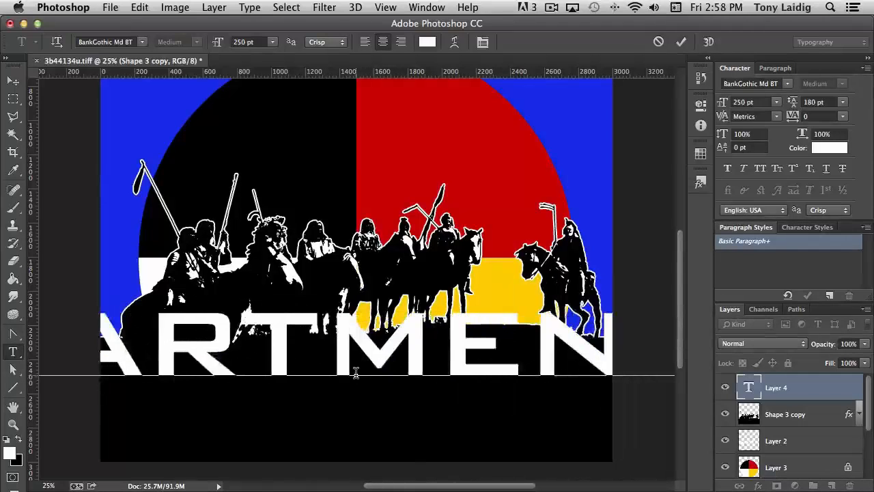
pyautogui.click(749, 387)
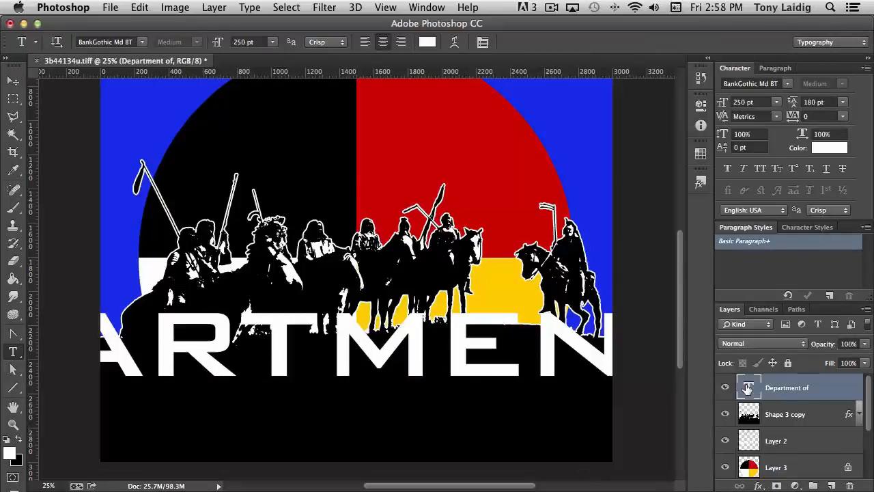
# Step: Select the 'Department of' text and set its font size to 60 pt
pyautogui.doubleClick(749, 387)
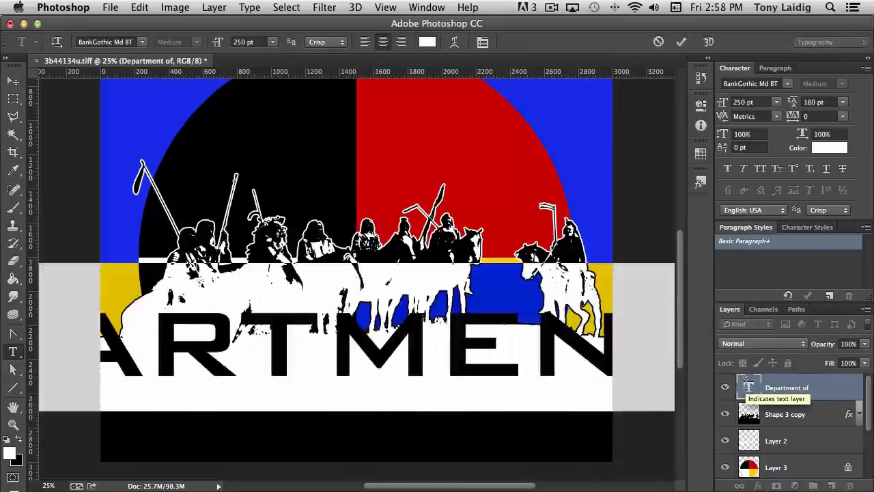
pyautogui.click(755, 102)
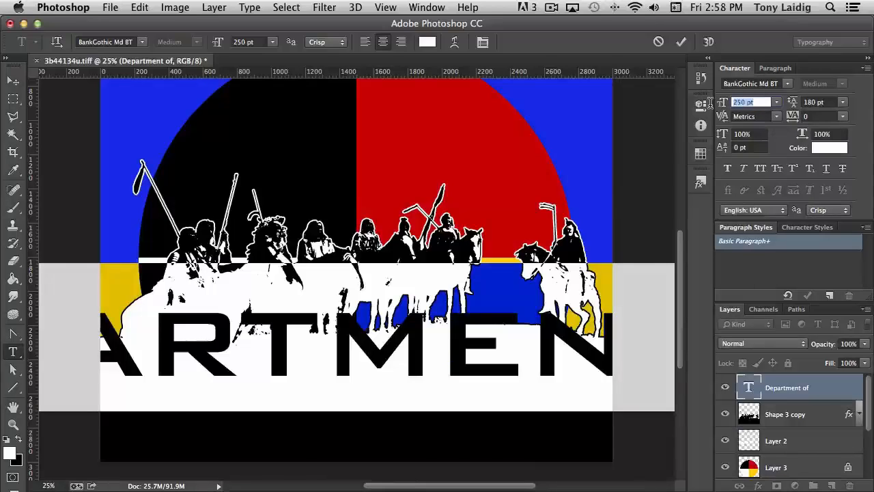
pyautogui.write('84')
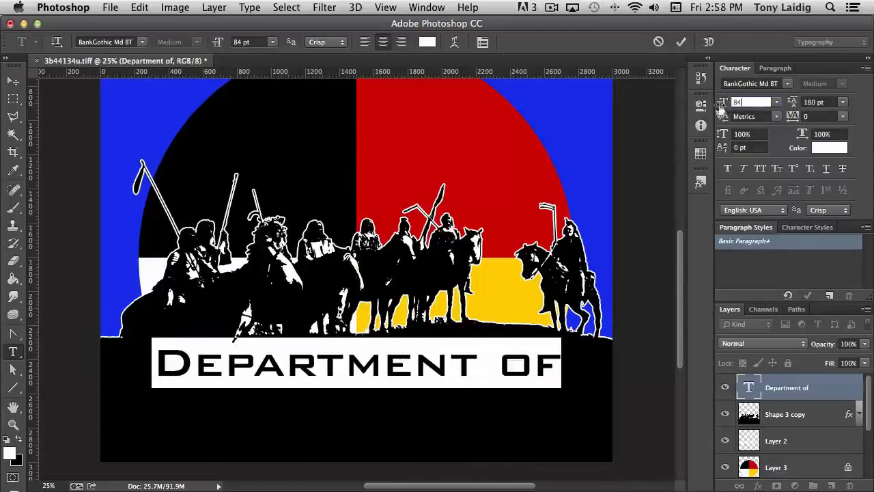
pyautogui.press('Return')
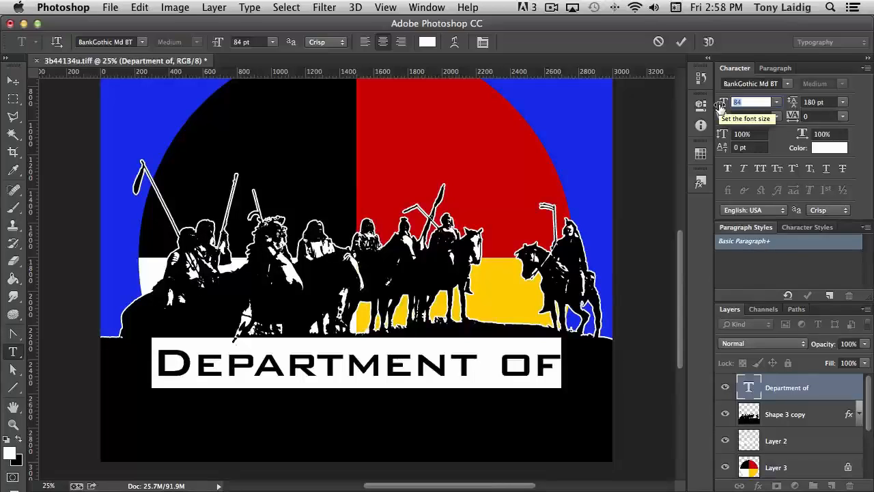
pyautogui.write('60')
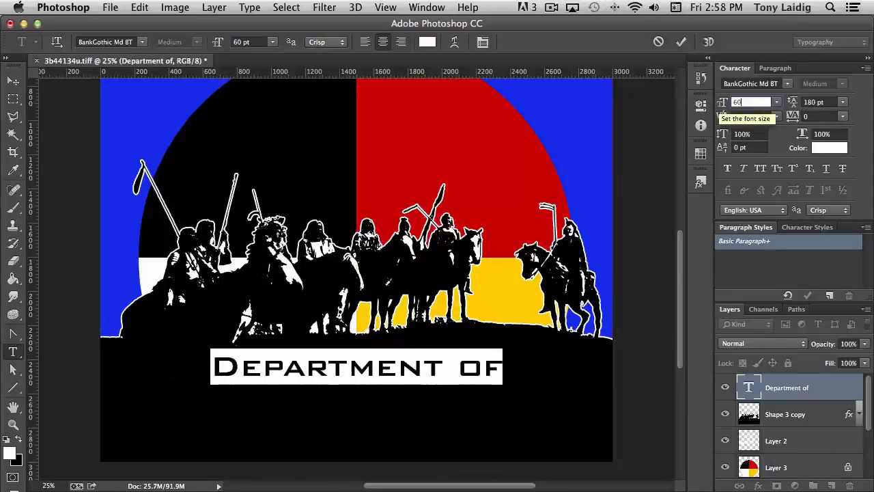
# Step: Show the guides and move the 'Department of' text to centre it on the vertical guide
pyautogui.click(15, 81)
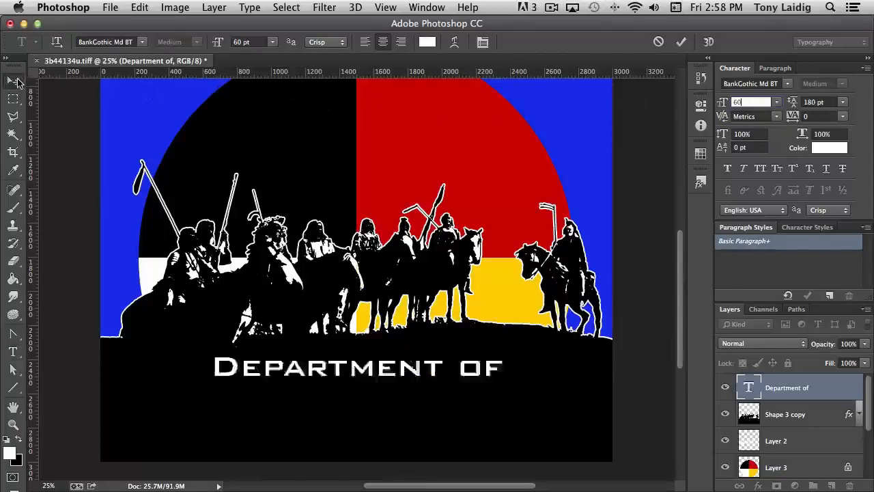
pyautogui.press('super+;')
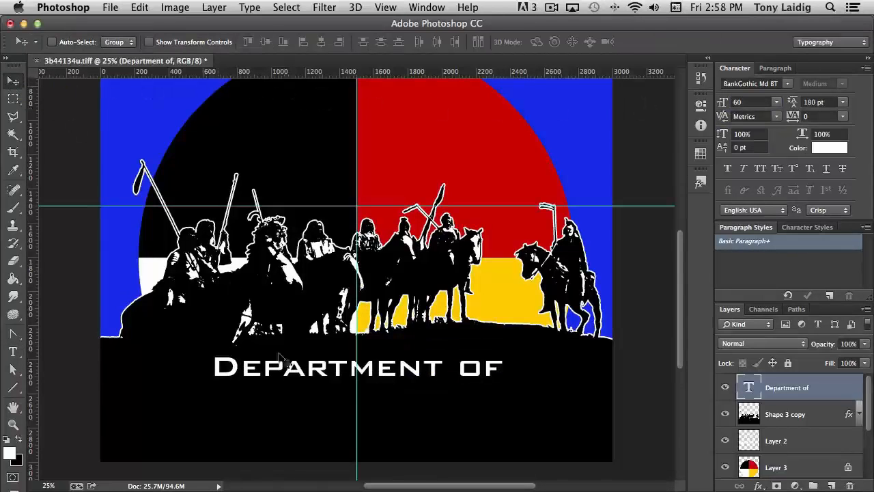
pyautogui.moveTo(385, 382)
pyautogui.mouseDown()
pyautogui.moveTo(402, 376)
pyautogui.moveTo(346, 374)
pyautogui.moveTo(390, 371)
pyautogui.mouseUp()
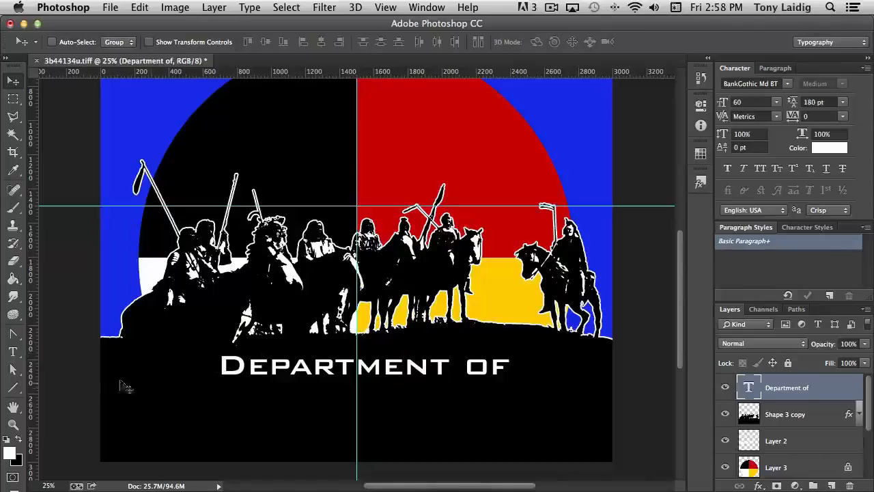
# Step: Add the text 'Homeland Security' centred on the guide below 'Department of'
pyautogui.click(13, 351)
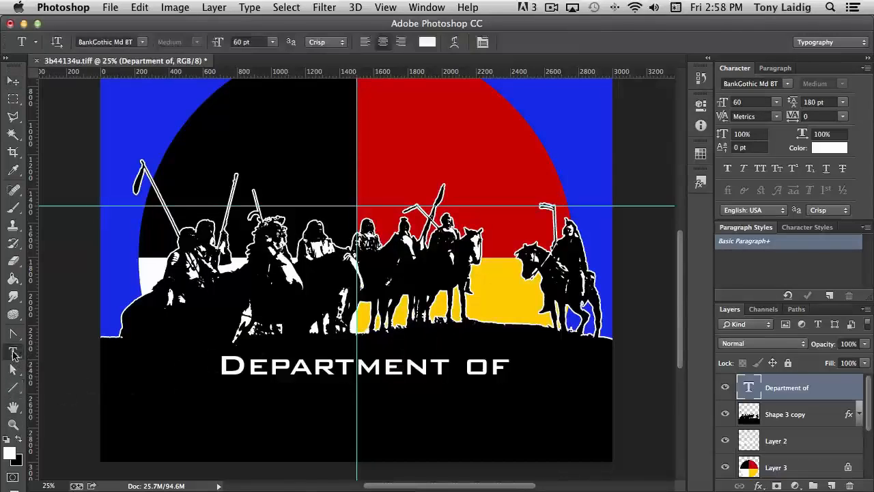
pyautogui.click(357, 423)
pyautogui.write('Ho')
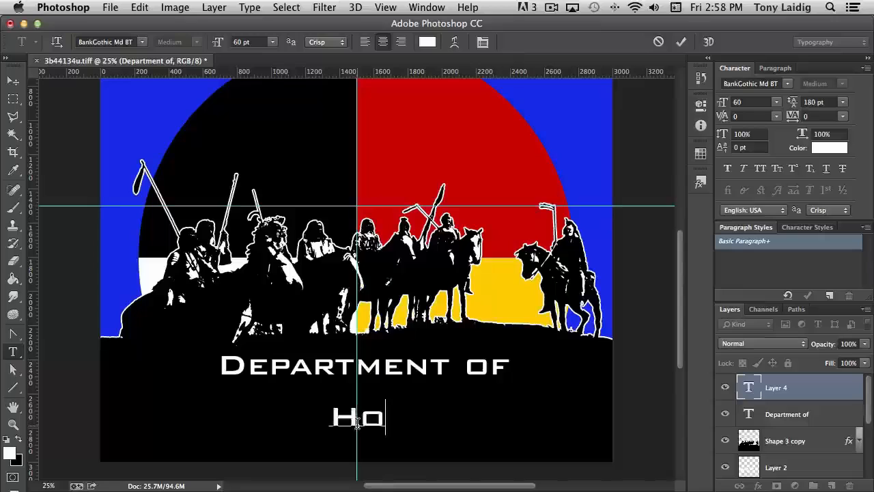
pyautogui.write('meland ')
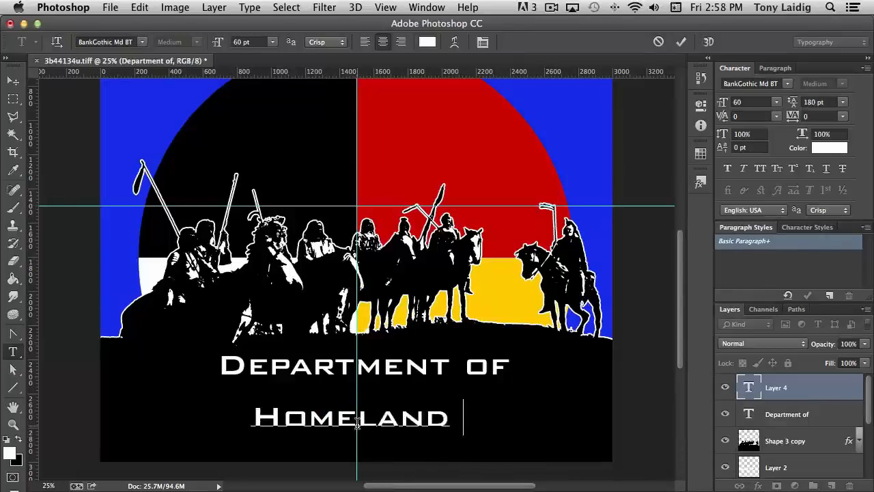
pyautogui.write('Security')
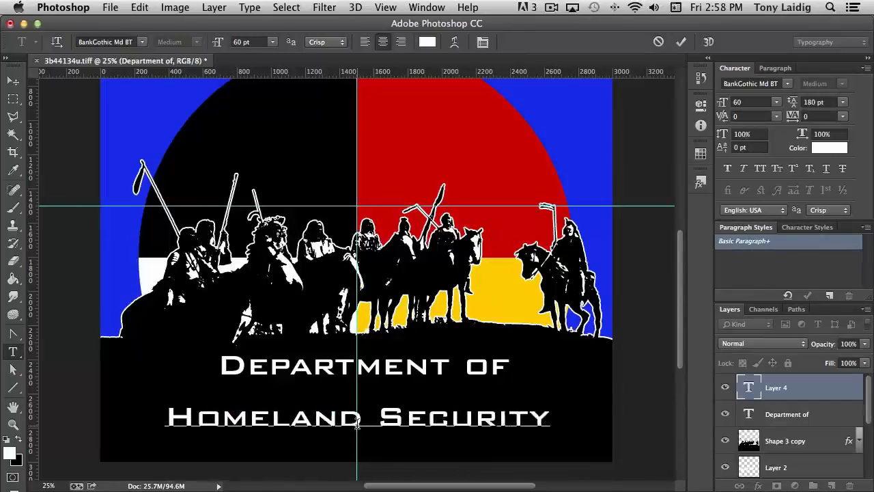
pyautogui.click(748, 387)
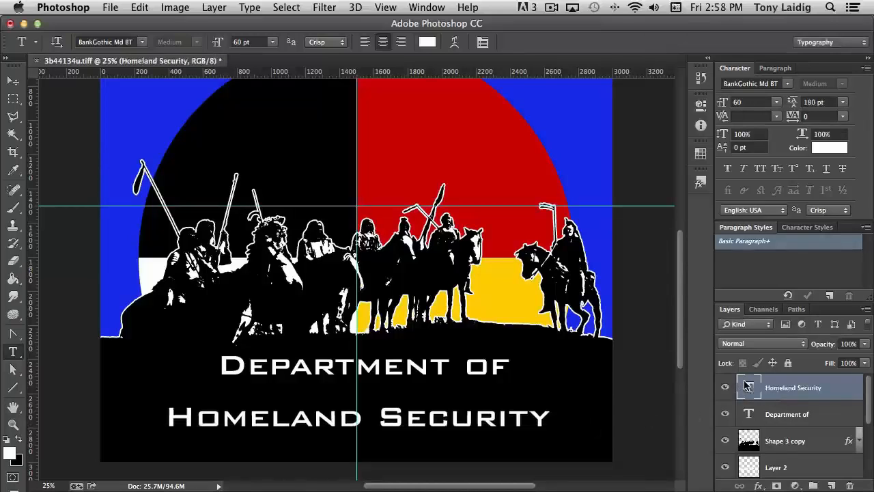
# Step: Set the 'Homeland Security' text to 72 pt and move it up slightly, closer to 'Department of'
pyautogui.doubleClick(747, 388)
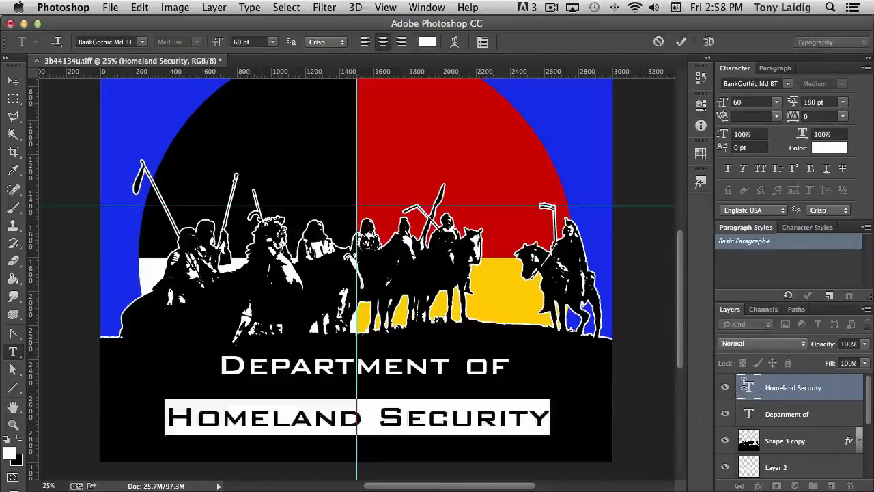
pyautogui.click(755, 102)
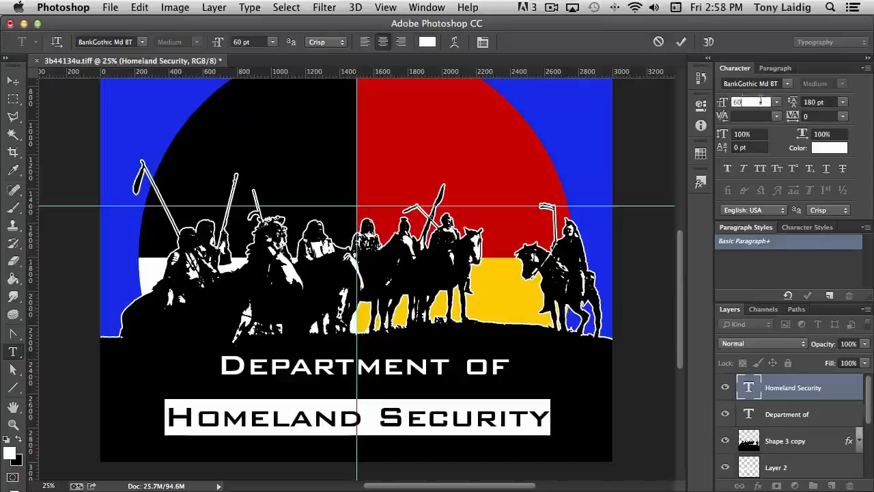
pyautogui.write('96')
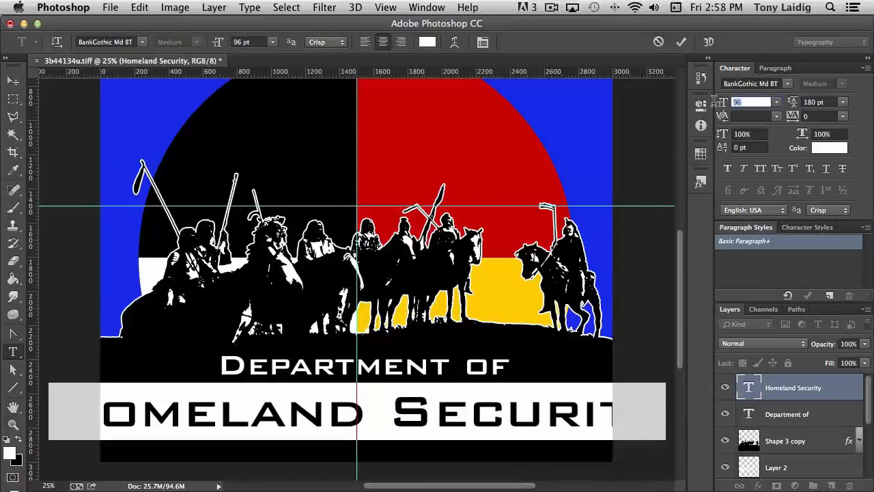
pyautogui.write('84')
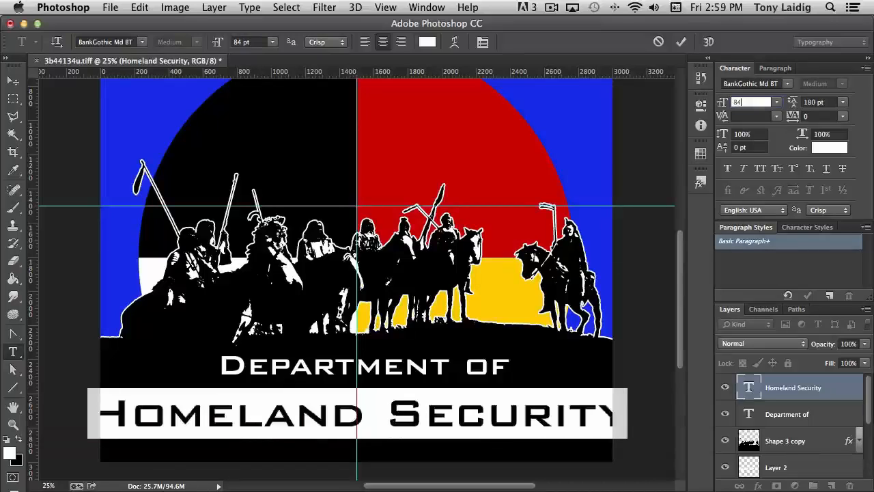
pyautogui.click(725, 102)
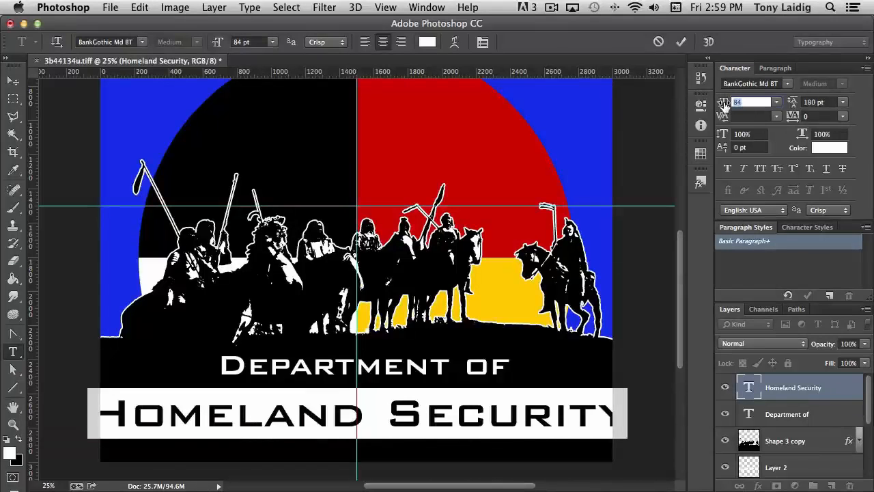
pyautogui.write('72')
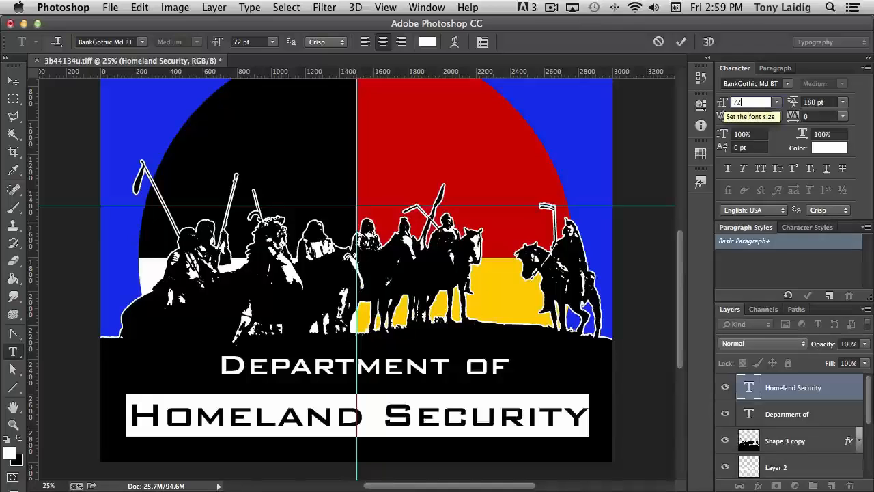
pyautogui.click(13, 80)
pyautogui.moveTo(441, 422); pyautogui.dragTo(435, 413)
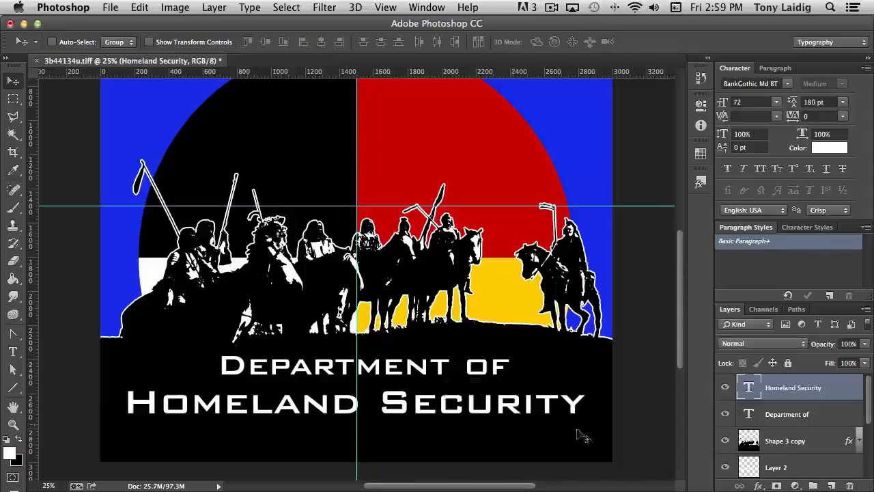
# Step: Set the 'Department of' text to 48 pt and change its colour to red cc0000
pyautogui.doubleClick(748, 413)
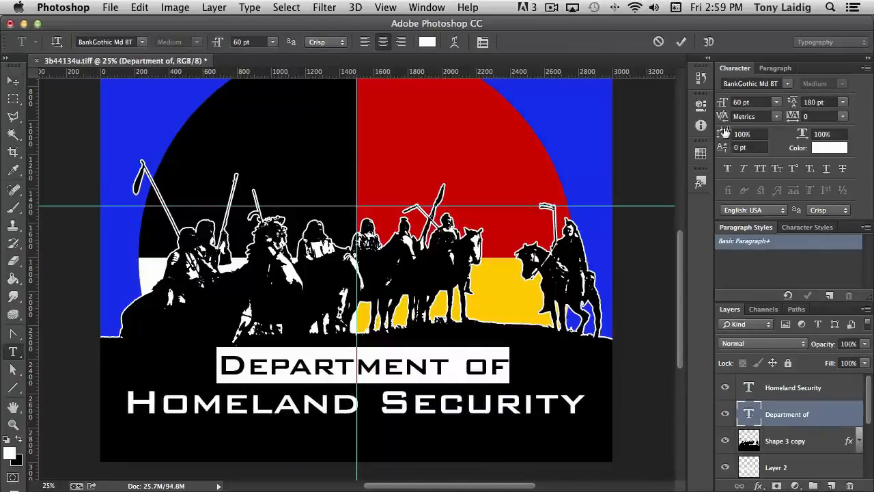
pyautogui.click(751, 102)
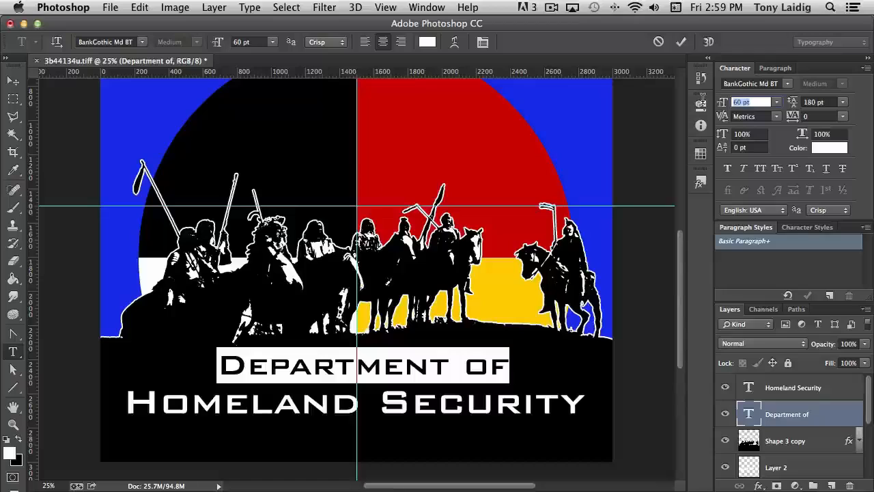
pyautogui.write('48')
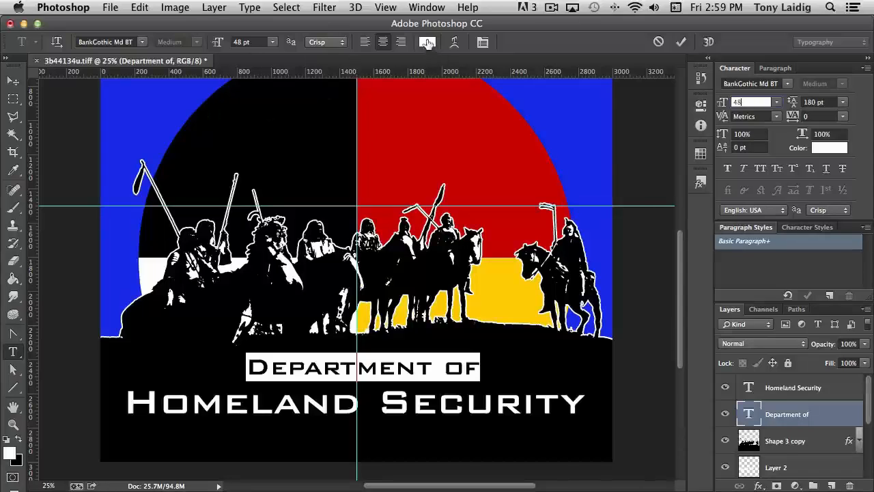
pyautogui.click(427, 43)
pyautogui.click(430, 137)
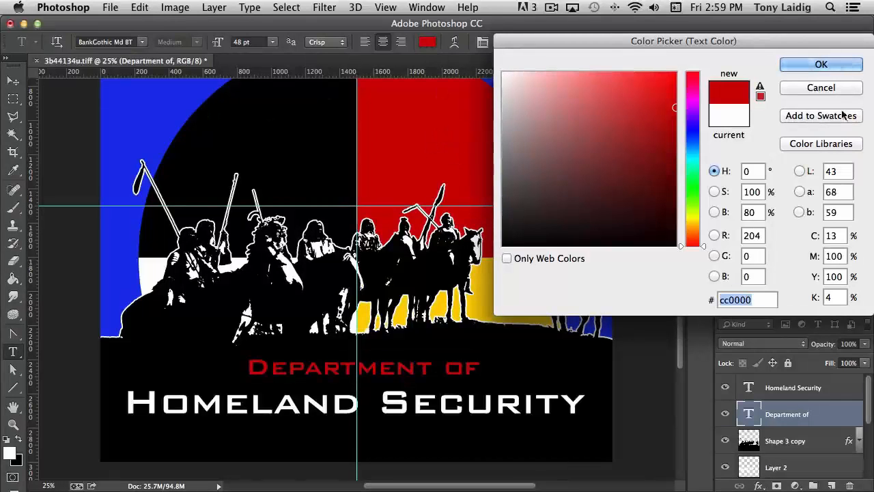
pyautogui.click(816, 65)
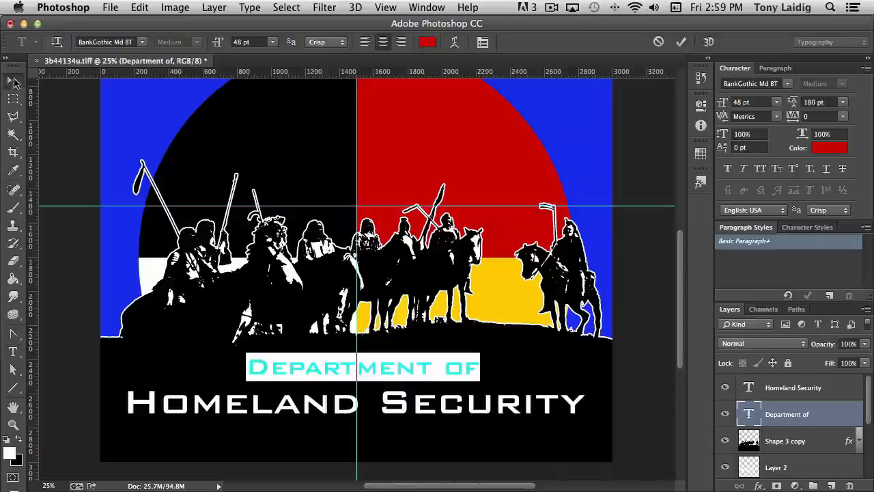
# Step: Nudge both the 'Department of' and 'Homeland Security' text lines slightly left to centre them on the guide
pyautogui.click(13, 81)
pyautogui.moveTo(419, 378); pyautogui.dragTo(411, 378)
pyautogui.click(792, 388)
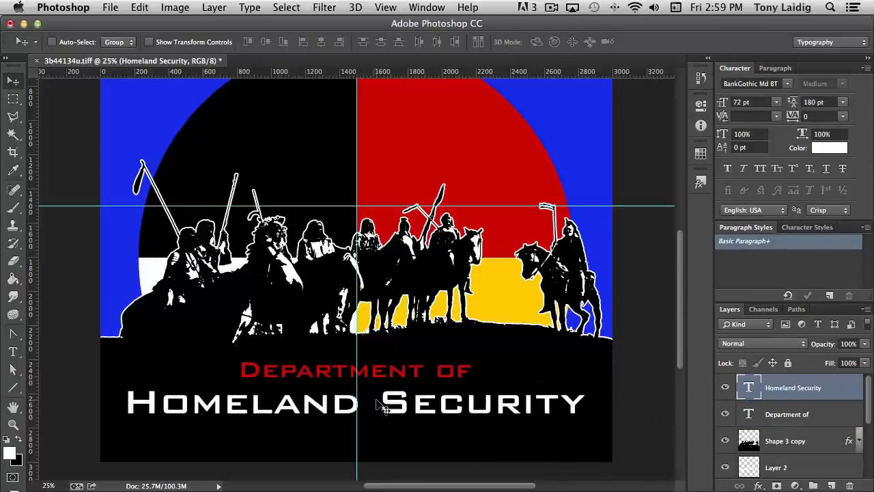
pyautogui.moveTo(399, 407); pyautogui.dragTo(396, 408)
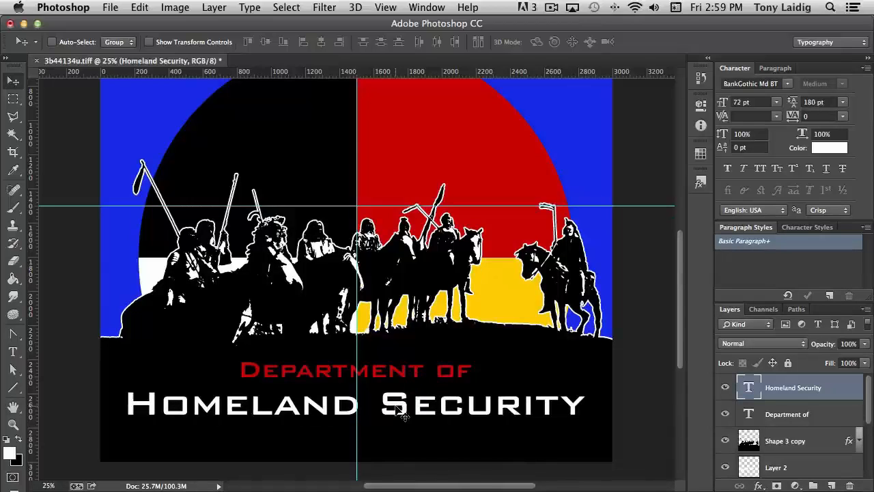
# Step: Save the image as a Photoshop file named Security.psd on the Desktop
pyautogui.press('super+minus')
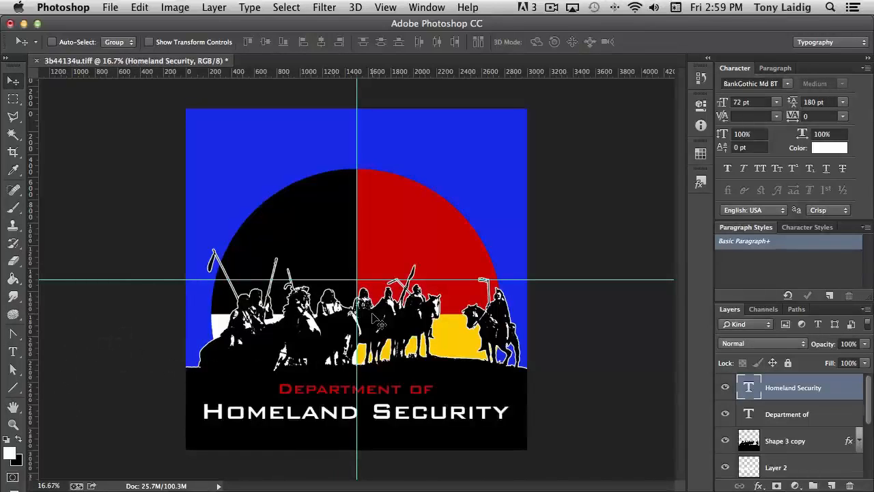
pyautogui.press('super+s')
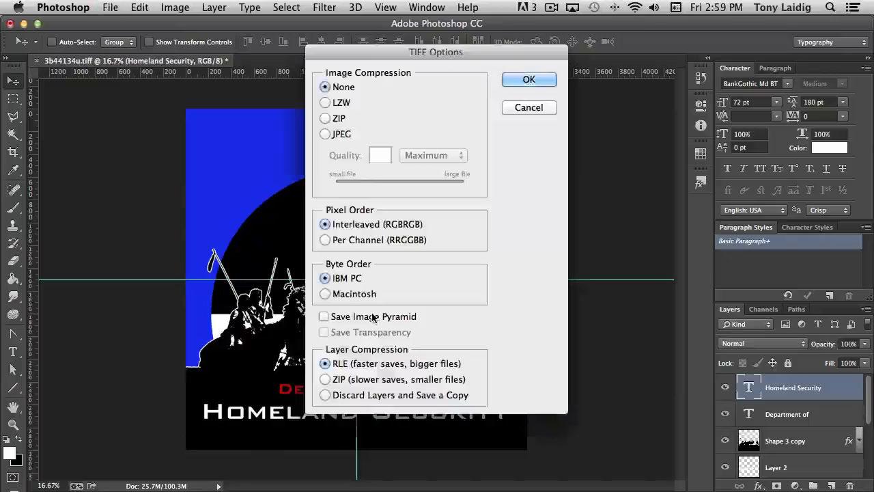
pyautogui.click(529, 107)
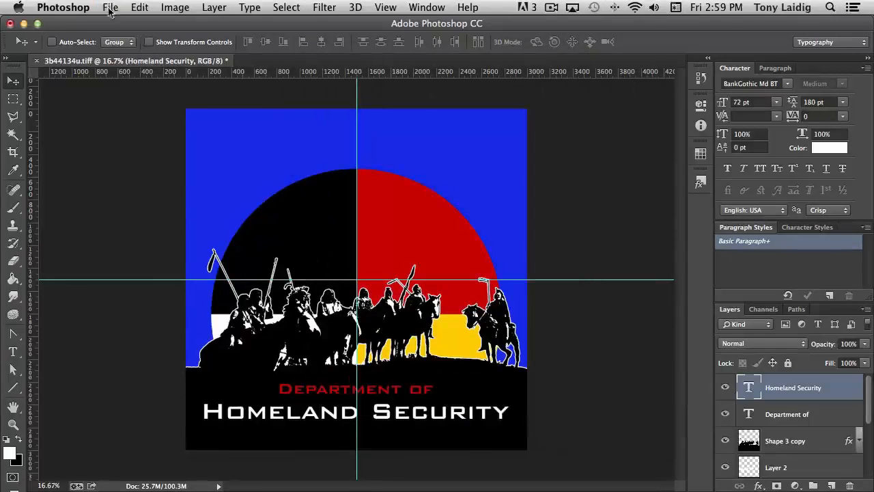
pyautogui.click(111, 8)
pyautogui.click(131, 162)
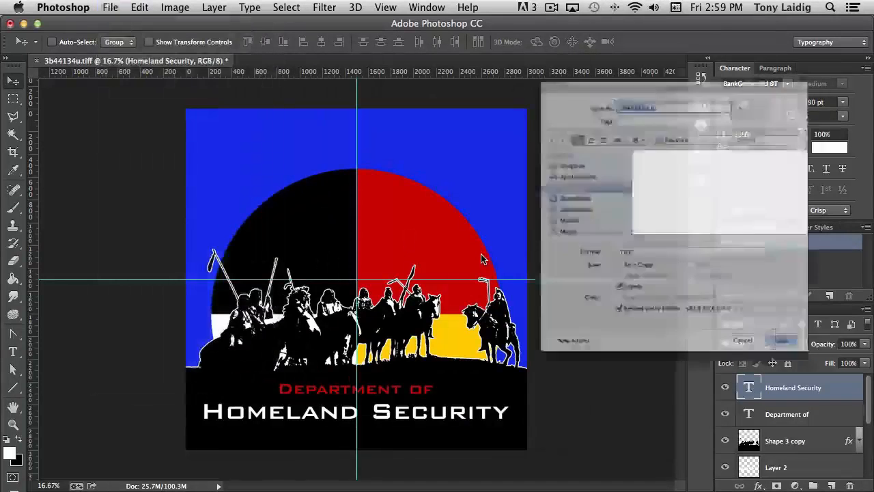
pyautogui.click(645, 272)
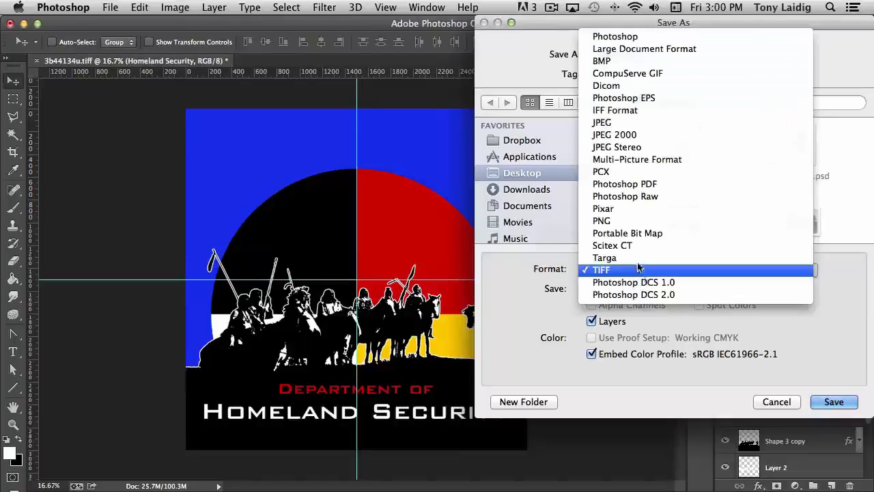
pyautogui.click(638, 38)
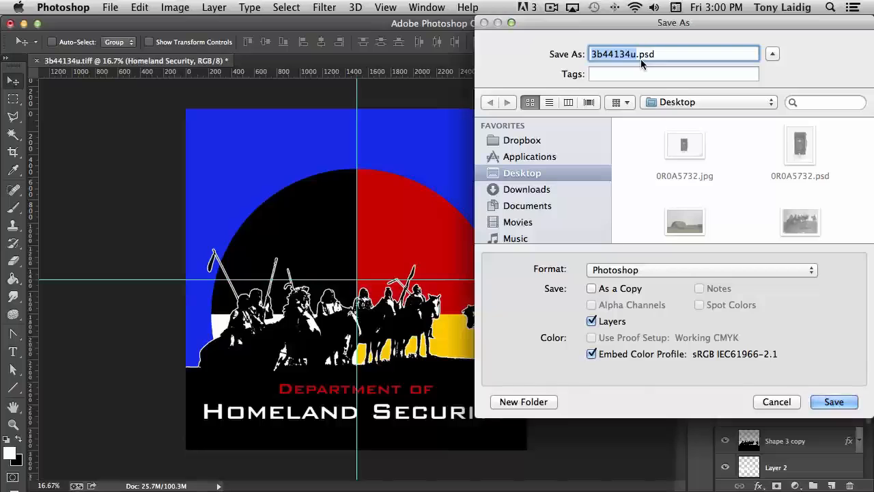
pyautogui.write('Security')
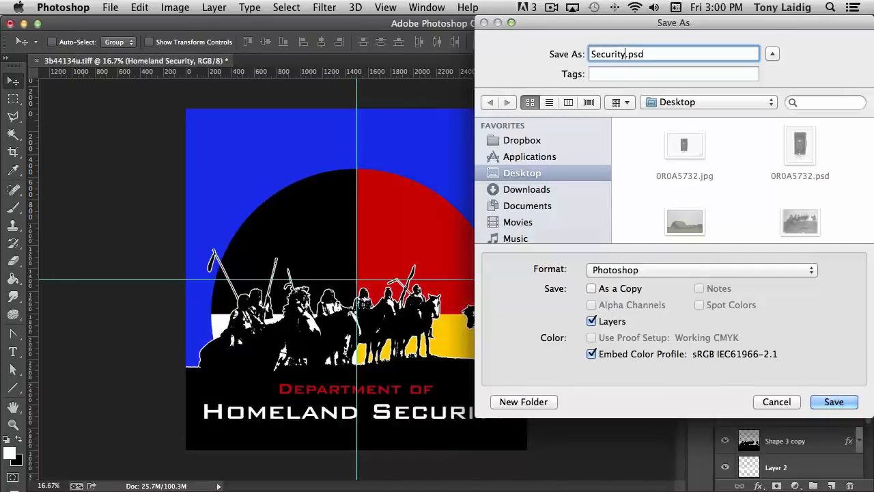
pyautogui.click(834, 402)
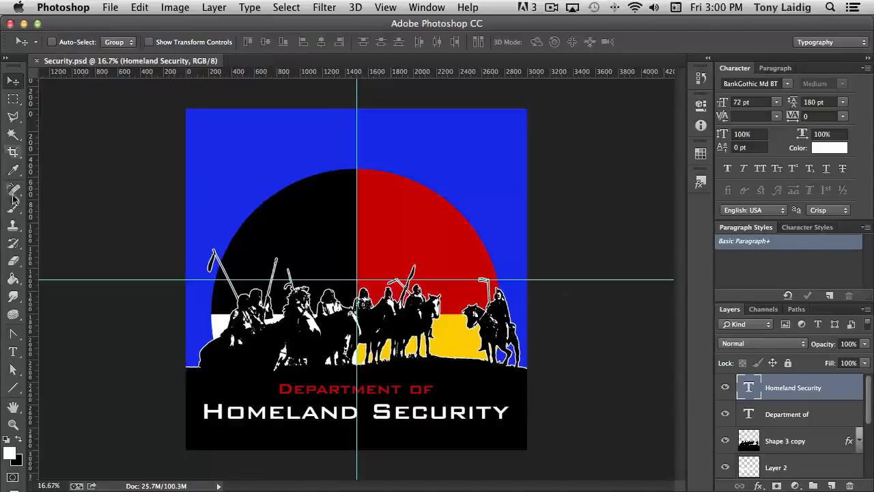
# Step: Crop the canvas top down to just above the circle, keeping the bottom edge
pyautogui.click(12, 152)
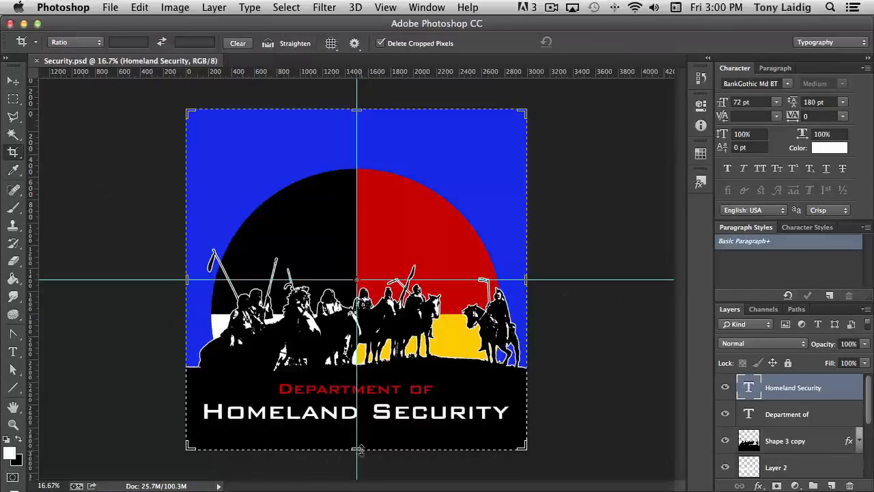
pyautogui.moveTo(356, 451); pyautogui.dragTo(365, 444)
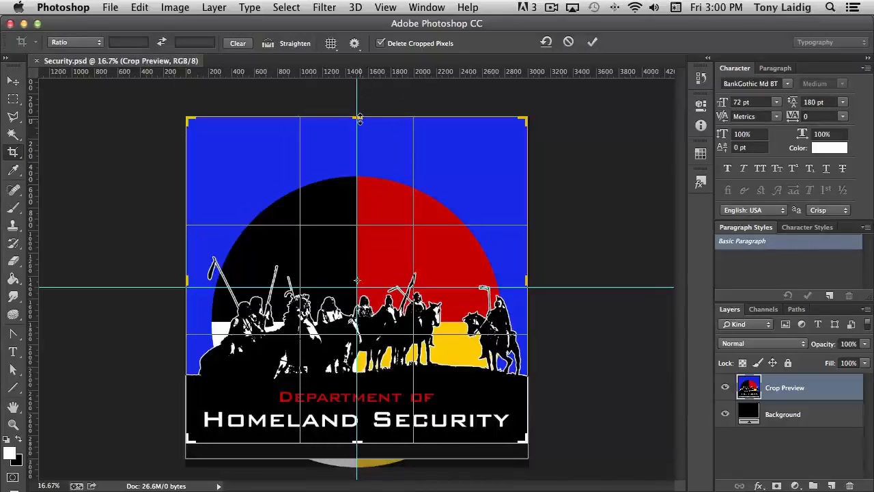
pyautogui.moveTo(359, 119); pyautogui.dragTo(359, 145)
pyautogui.press('Return')
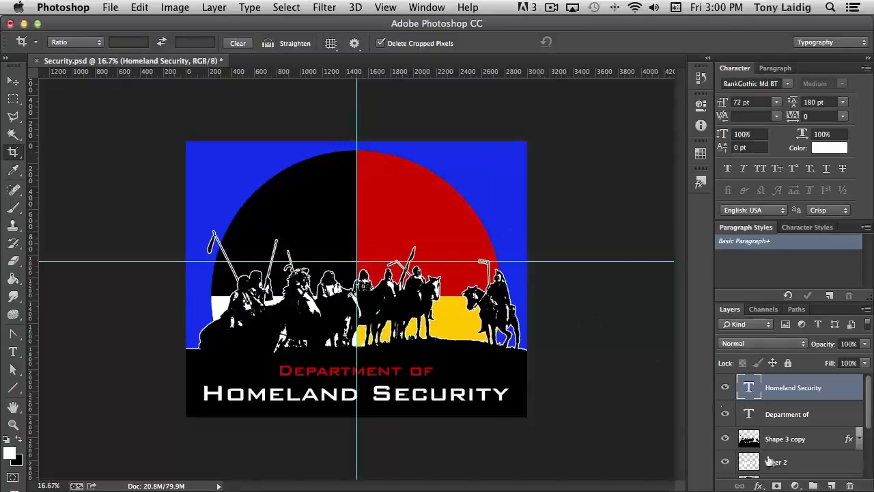
# Step: Hide the blue backing layer, Layer 1
pyautogui.scroll(-2, 771, 461)
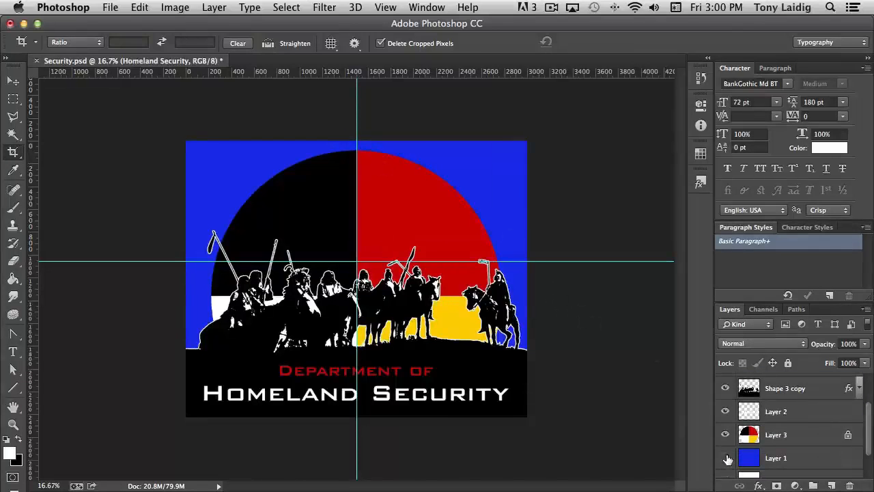
pyautogui.click(725, 458)
# Step: Select all layers in the Layers panel and merge them into a single layer
pyautogui.scroll(-1, 745, 456)
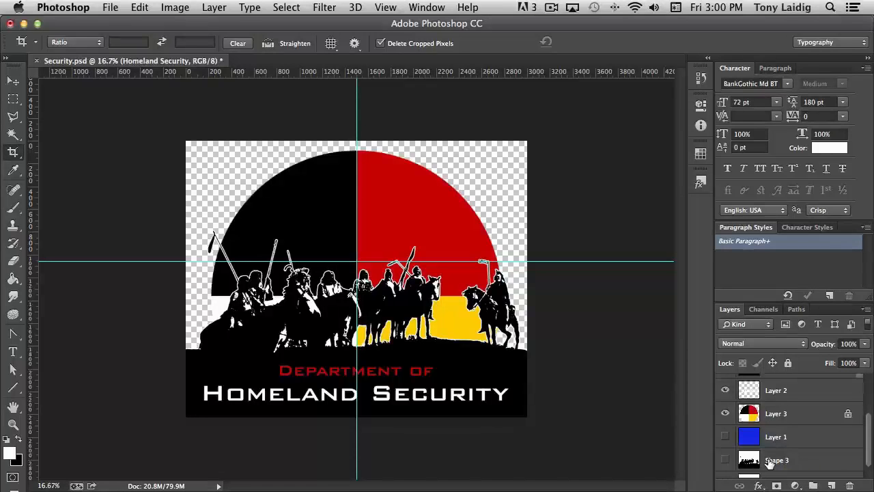
pyautogui.moveTo(869, 426); pyautogui.dragTo(870, 384)
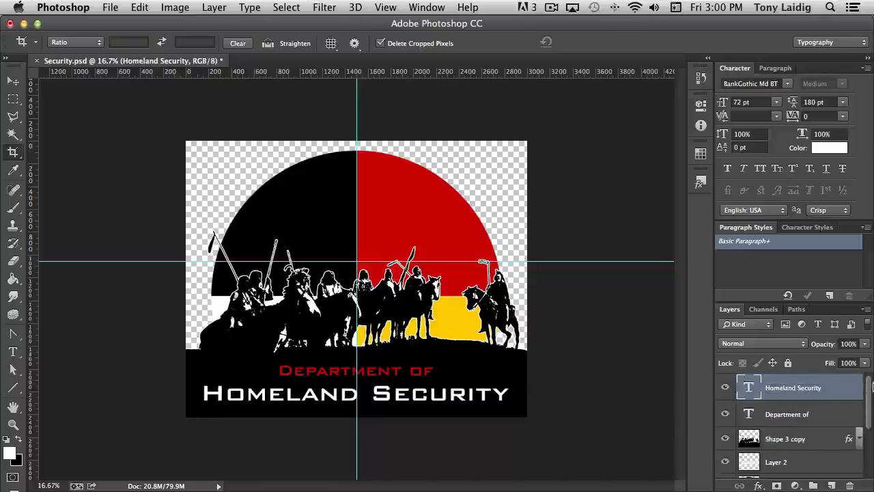
pyautogui.scroll(-5, 804, 410)
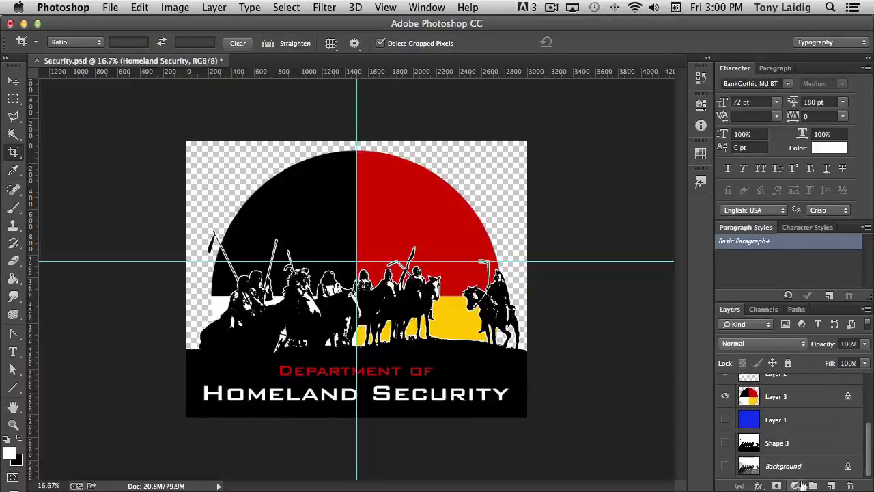
pyautogui.keyDown('shift'); pyautogui.click(803, 466); pyautogui.keyUp('shift')
pyautogui.scroll(2, 800, 440)
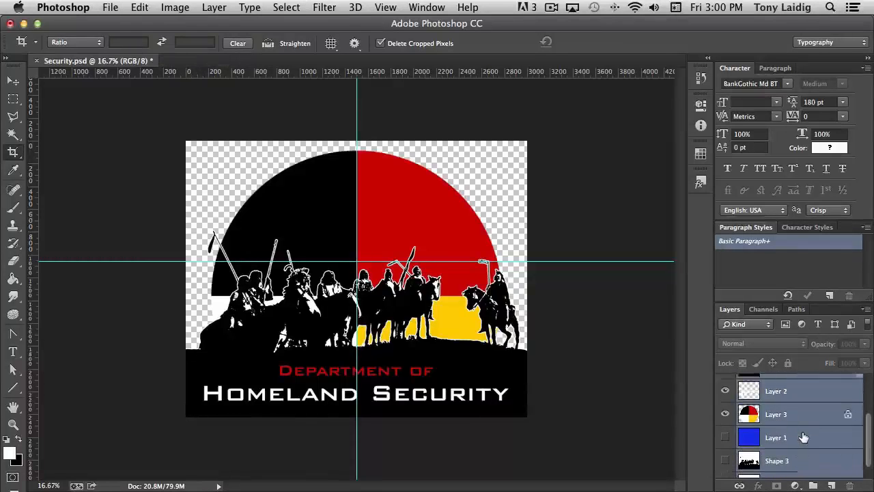
pyautogui.rightClick(777, 429)
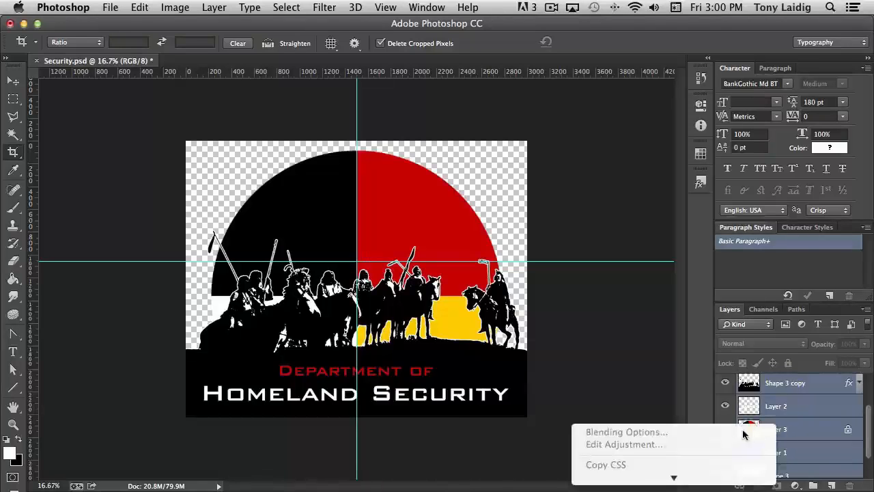
pyautogui.moveTo(714, 479)
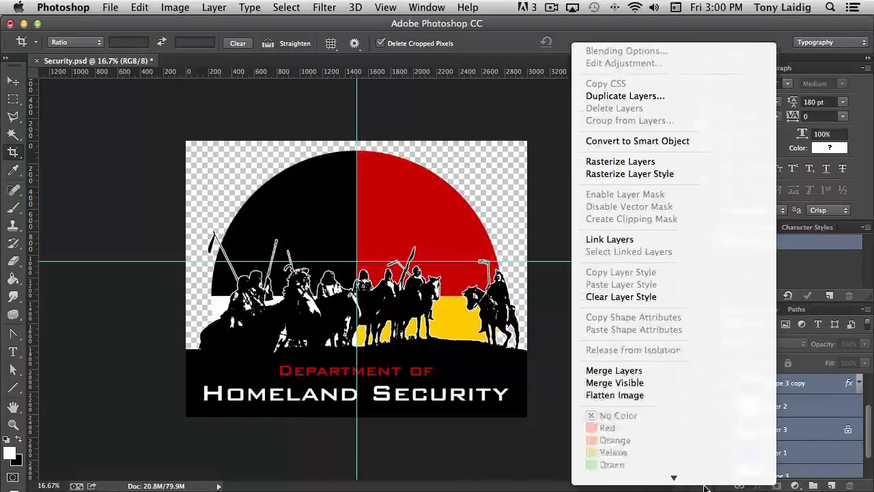
pyautogui.click(633, 310)
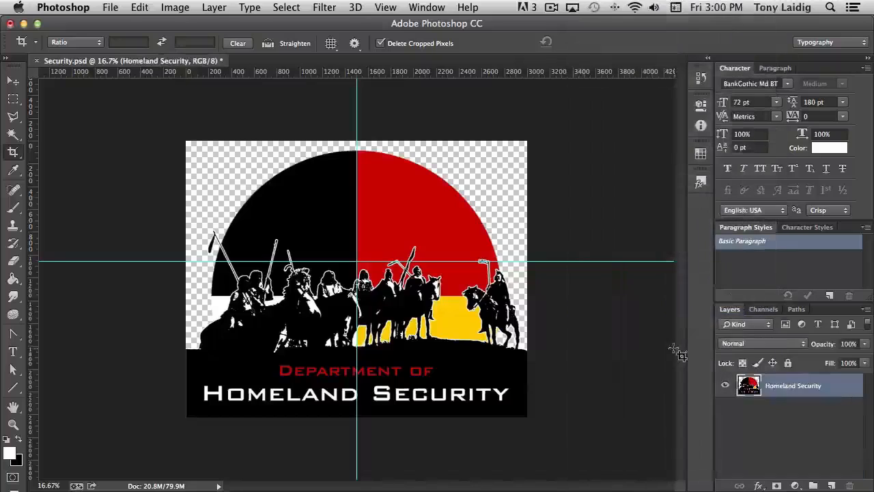
# Step: Save a copy of the image as Security.png in PNG format on the Desktop, accepting the PNG options
pyautogui.click(107, 7)
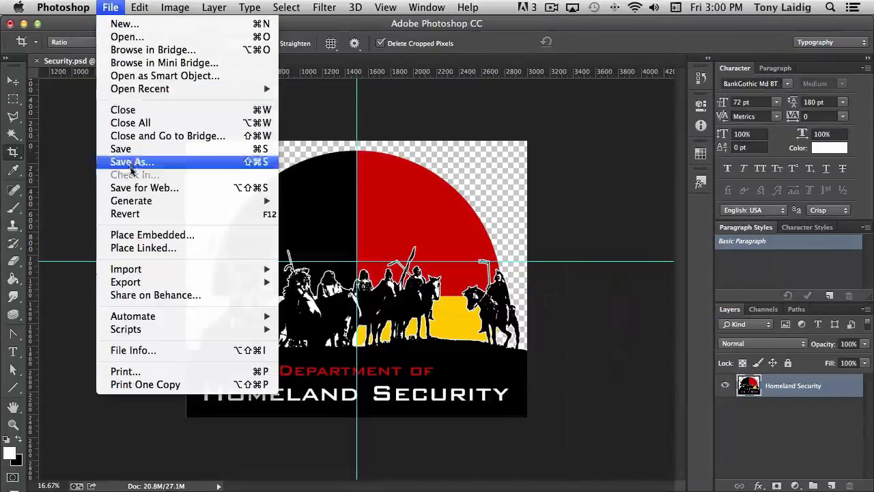
pyautogui.click(132, 163)
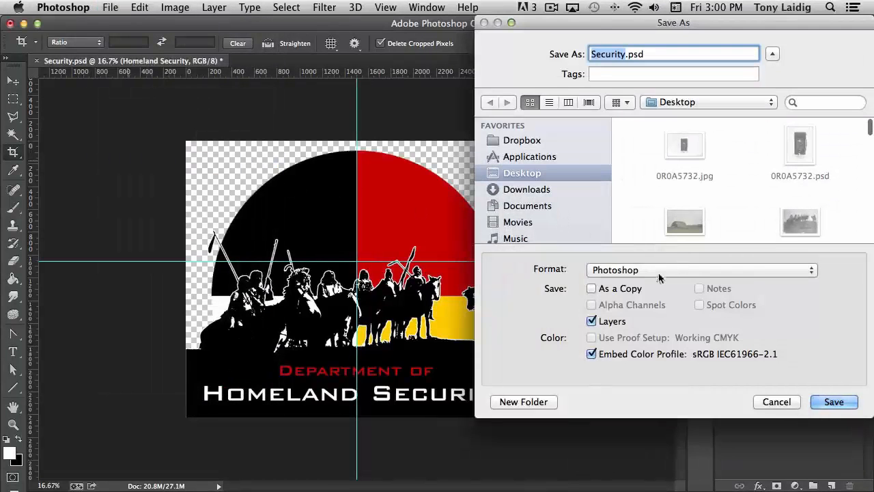
pyautogui.click(659, 273)
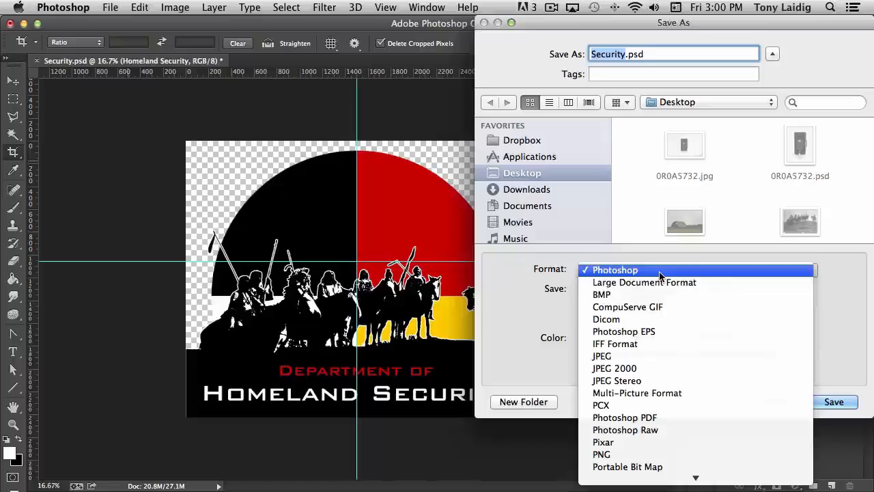
pyautogui.click(622, 454)
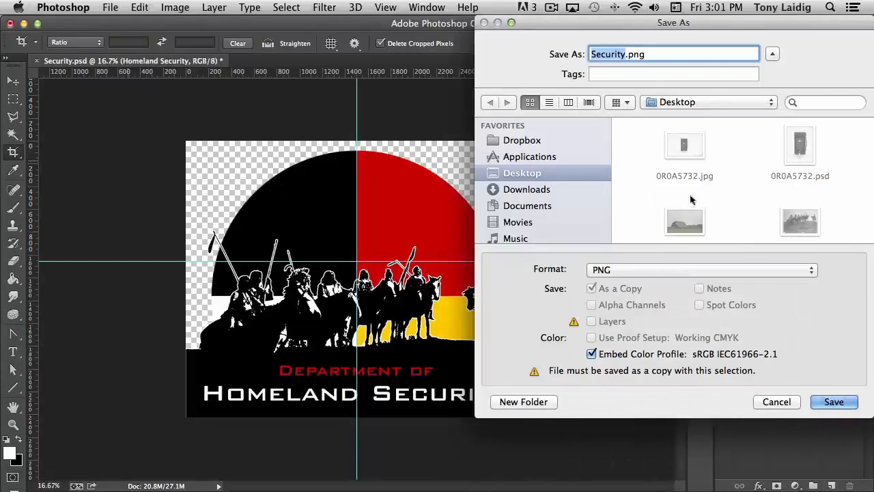
pyautogui.click(834, 401)
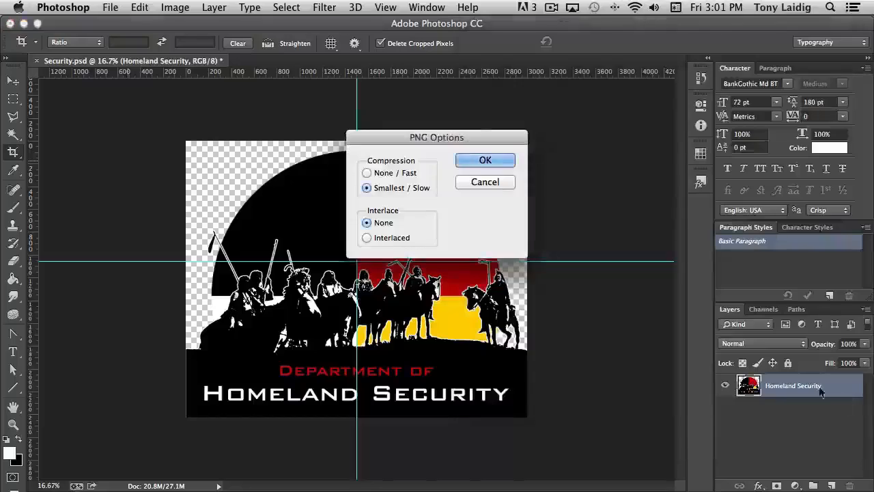
pyautogui.click(488, 164)
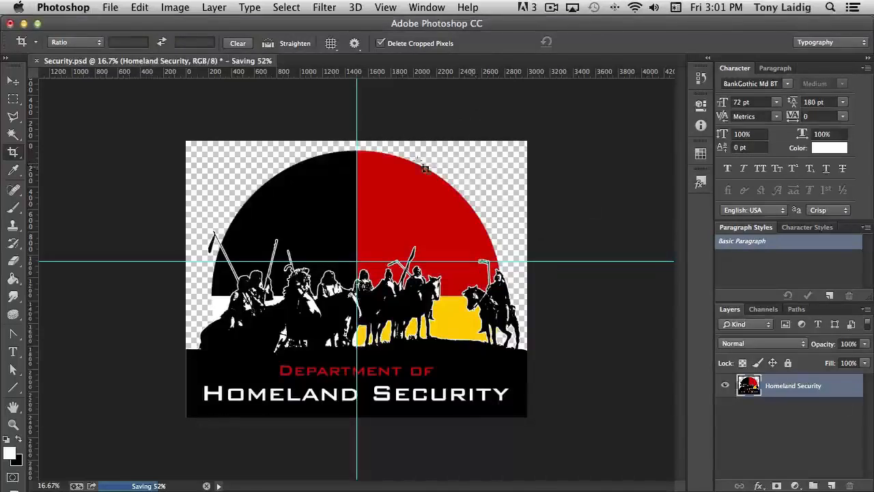
# Step: Switch to the Teespring shirt designer in Safari and remove the existing robot artwork from the shirt
pyautogui.moveTo(1, 1)
pyautogui.click(433, 189)
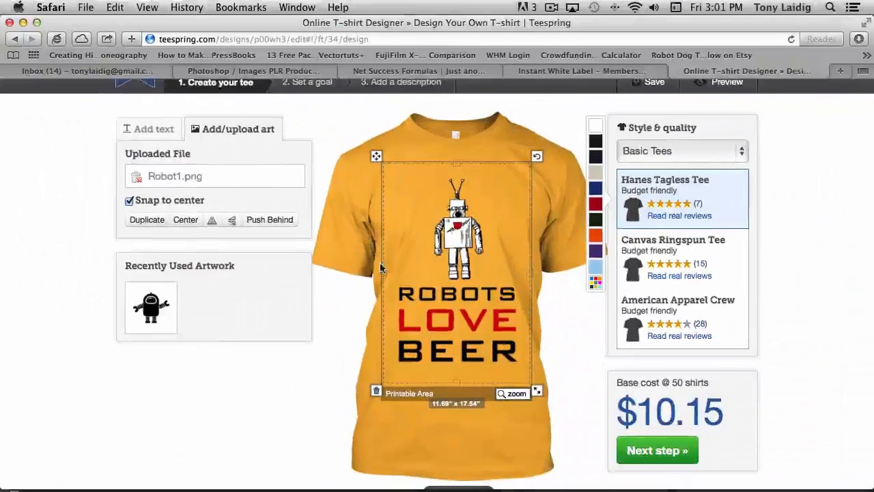
pyautogui.click(377, 392)
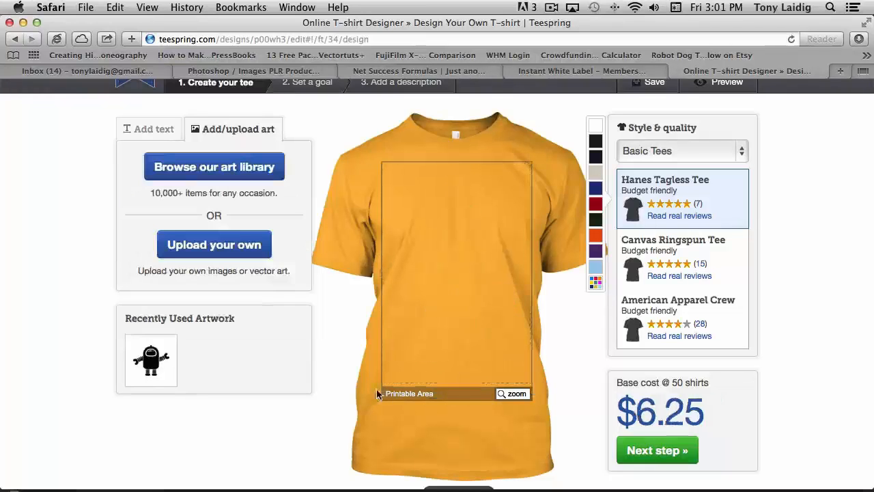
# Step: Upload Security.png from the Desktop as the new shirt artwork
pyautogui.click(212, 246)
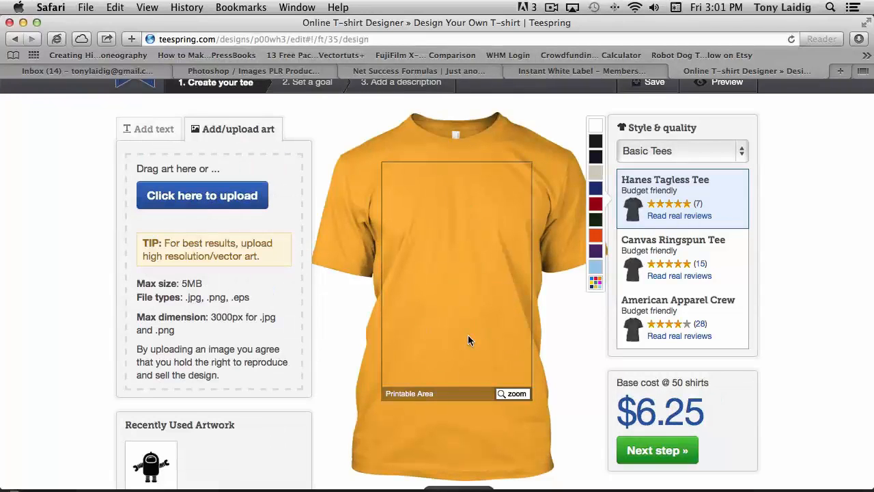
pyautogui.click(217, 198)
pyautogui.scroll(-10, 553, 267)
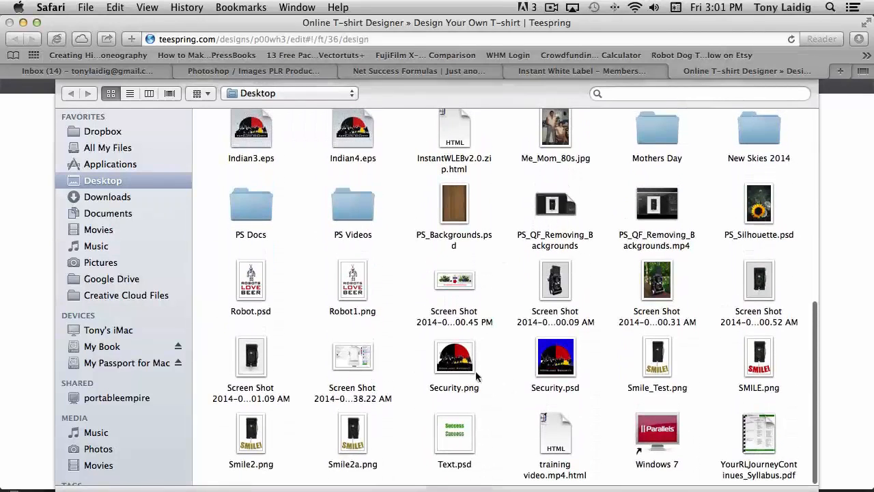
pyautogui.click(455, 359)
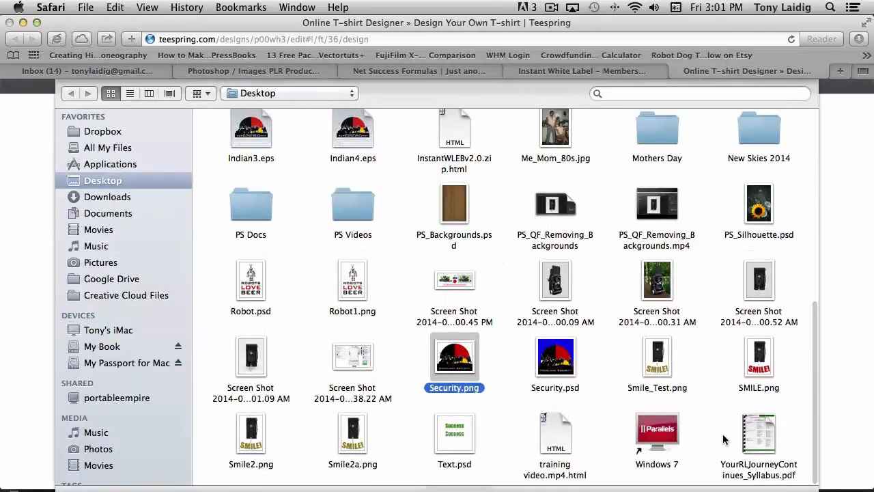
pyautogui.press('Return')
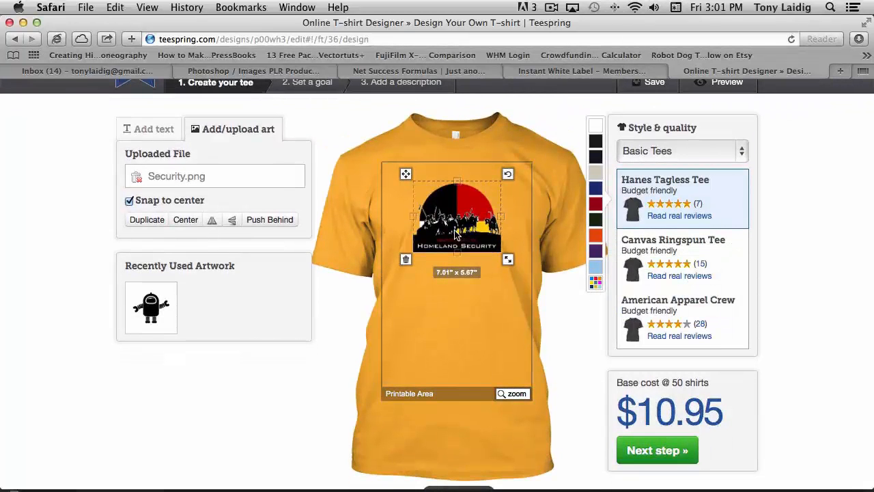
# Step: Enlarge the artwork to about 11.77" x 9.52" across the printable area and nudge it slightly down
pyautogui.moveTo(518, 265); pyautogui.dragTo(532, 298)
pyautogui.moveTo(473, 243); pyautogui.dragTo(474, 251)
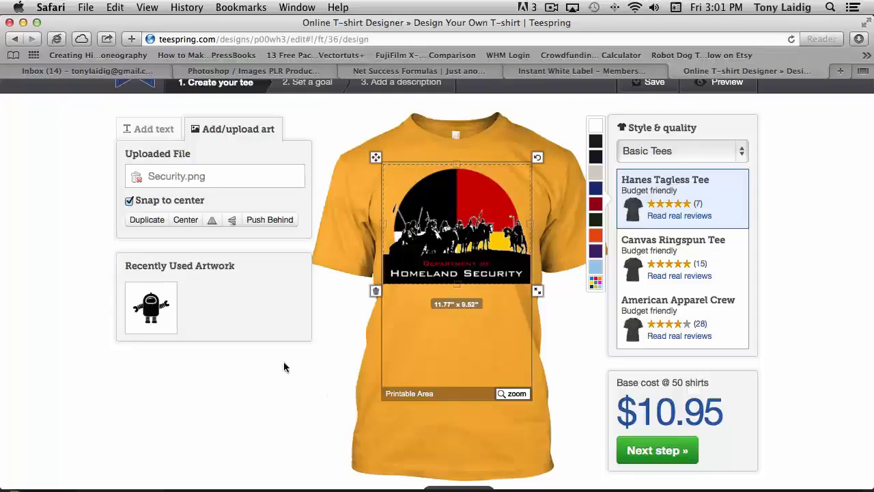
pyautogui.click(595, 283)
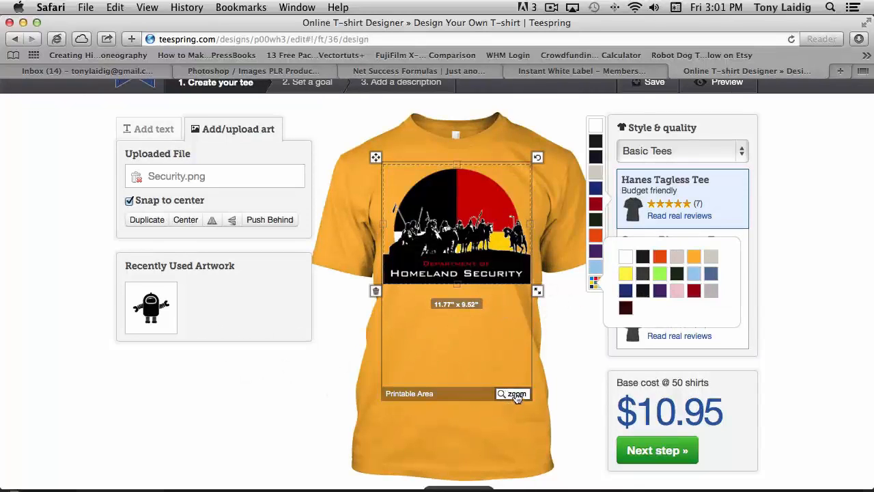
# Step: Zoom into the shirt preview to inspect the printed design, then zoom back out
pyautogui.click(513, 394)
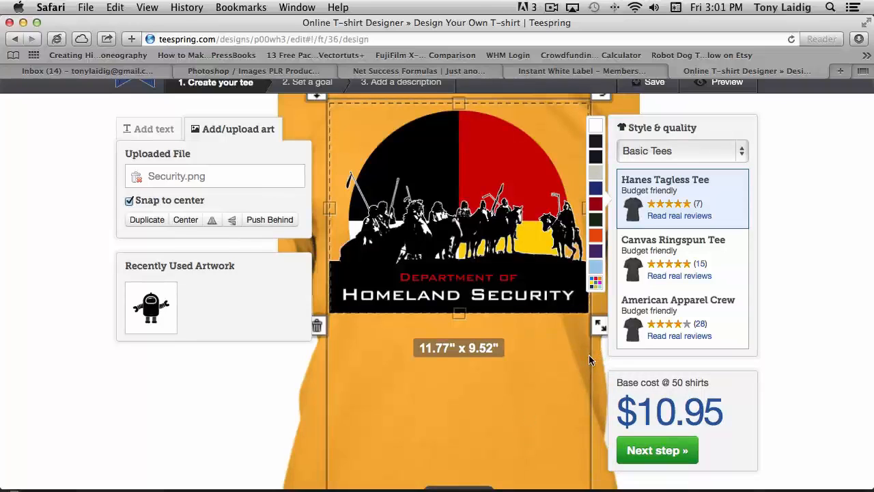
pyautogui.click(220, 380)
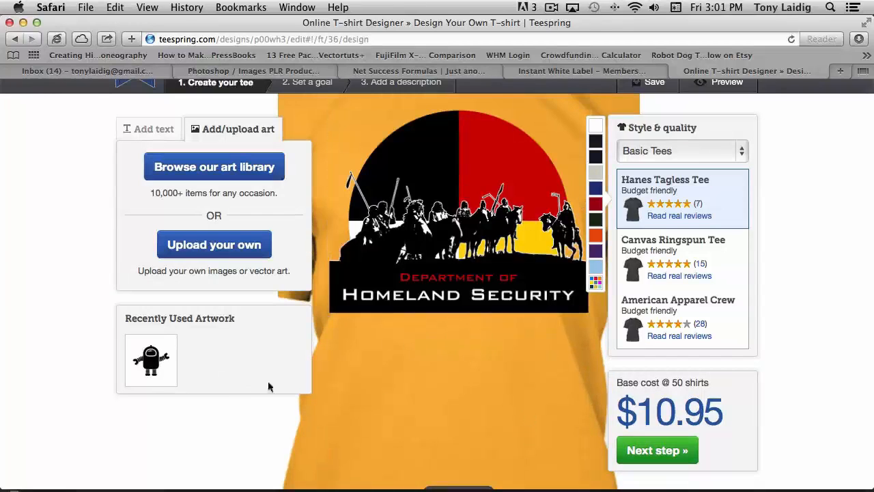
pyautogui.scroll(2, 440, 391)
pyautogui.scroll(-6, 441, 396)
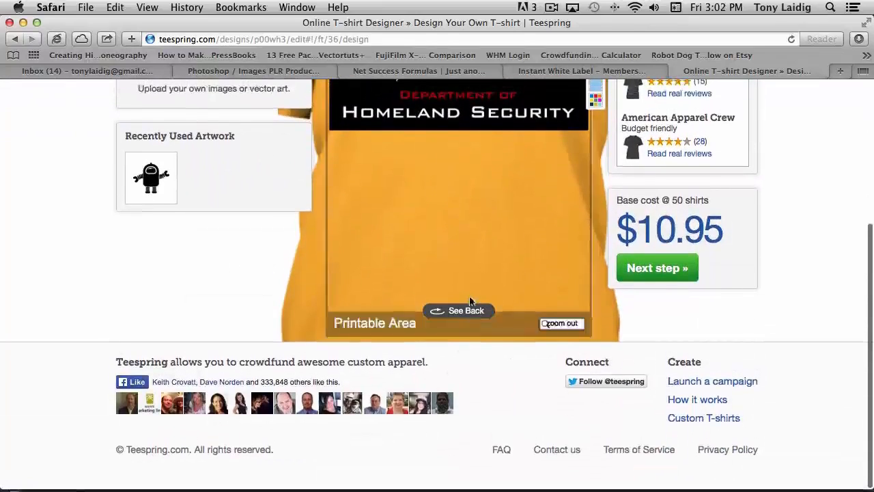
pyautogui.click(560, 325)
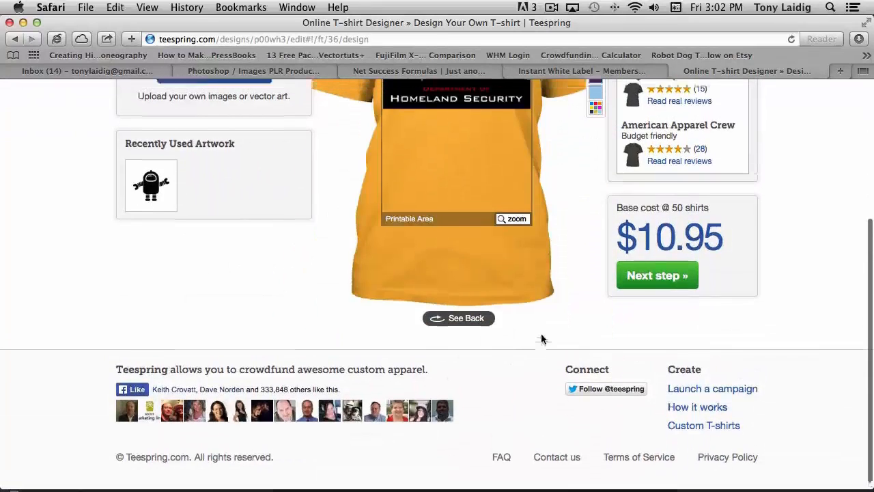
pyautogui.scroll(5, 542, 334)
pyautogui.scroll(-1, 546, 346)
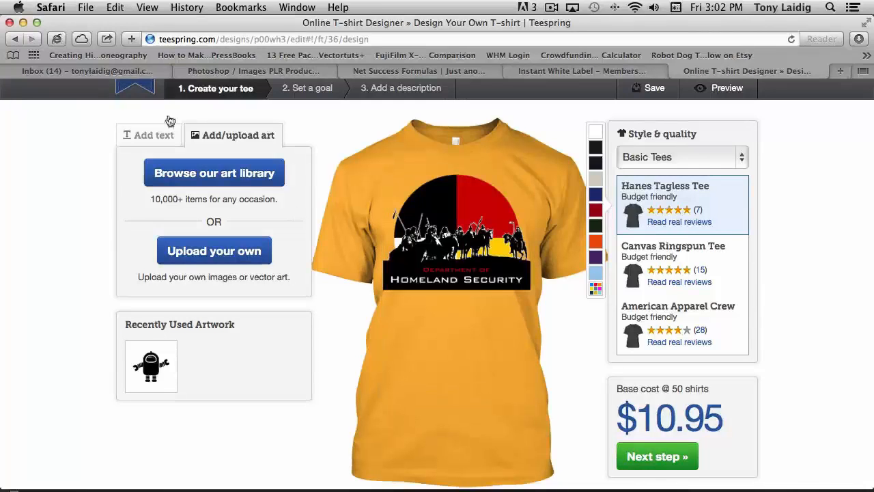
# Step: Return to Photoshop and revert the history to the Crop state, undoing the layer merge
pyautogui.moveTo(12, 16)
pyautogui.click(437, 328)
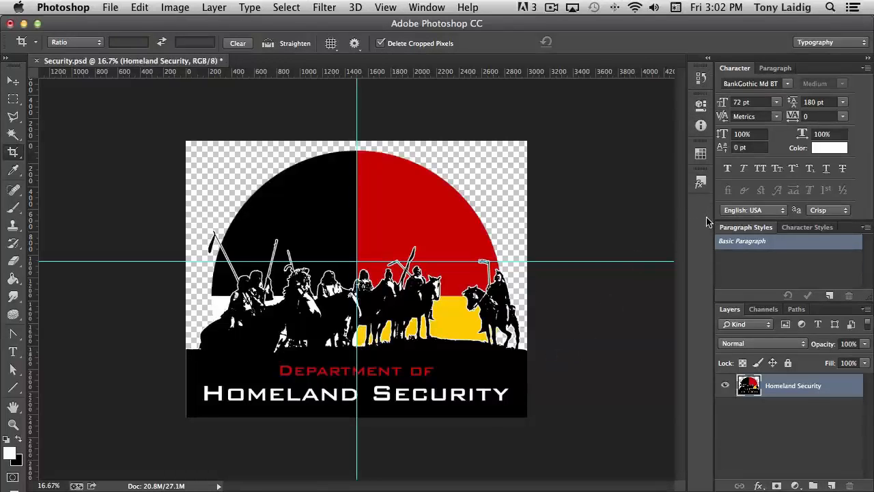
pyautogui.click(700, 106)
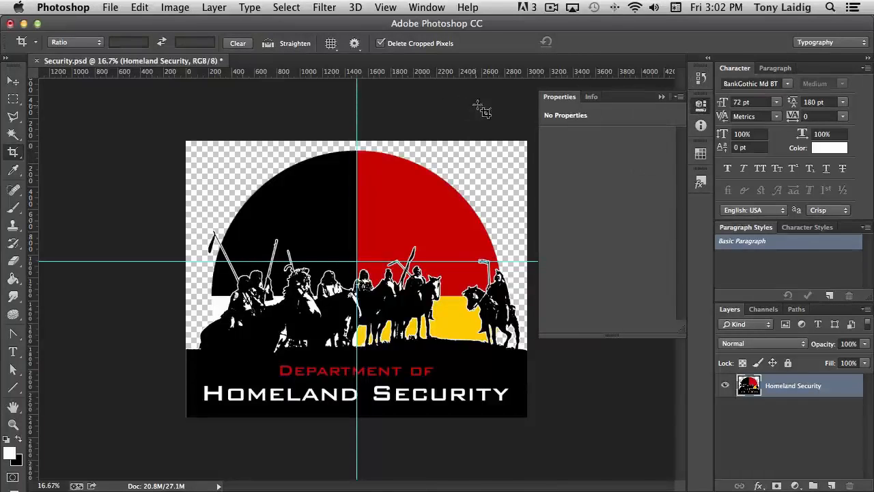
pyautogui.click(460, 105)
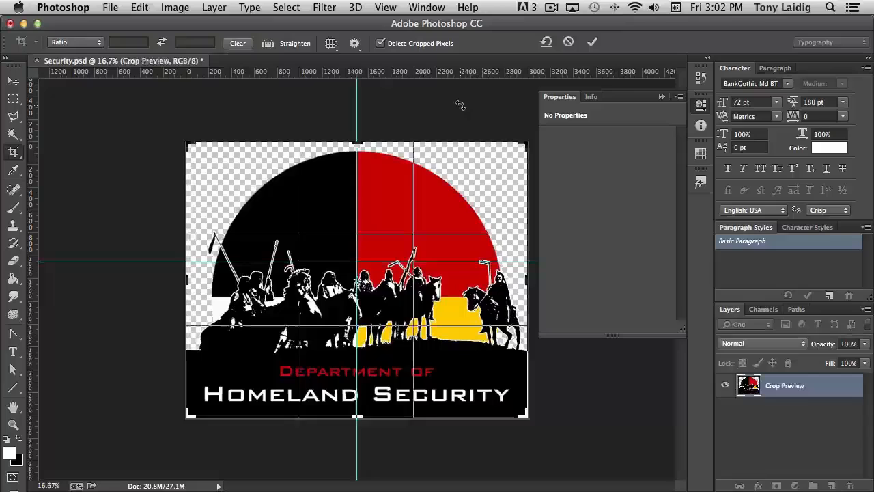
pyautogui.click(700, 78)
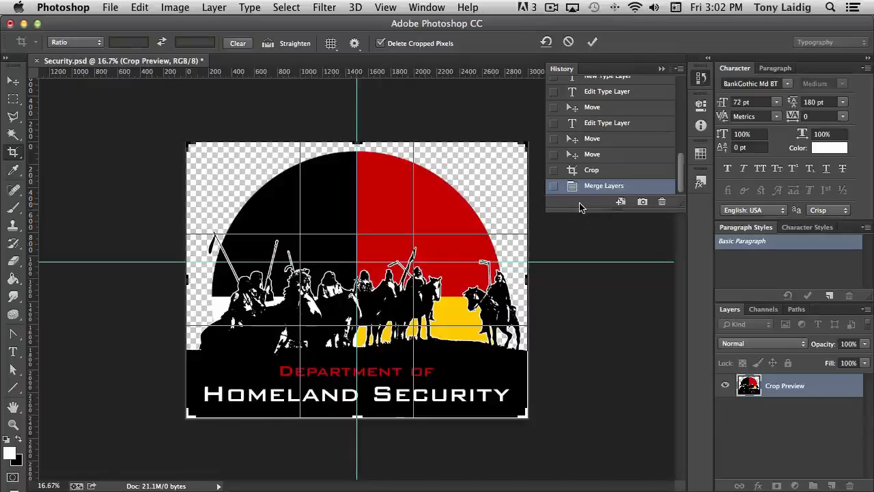
pyautogui.press('Escape')
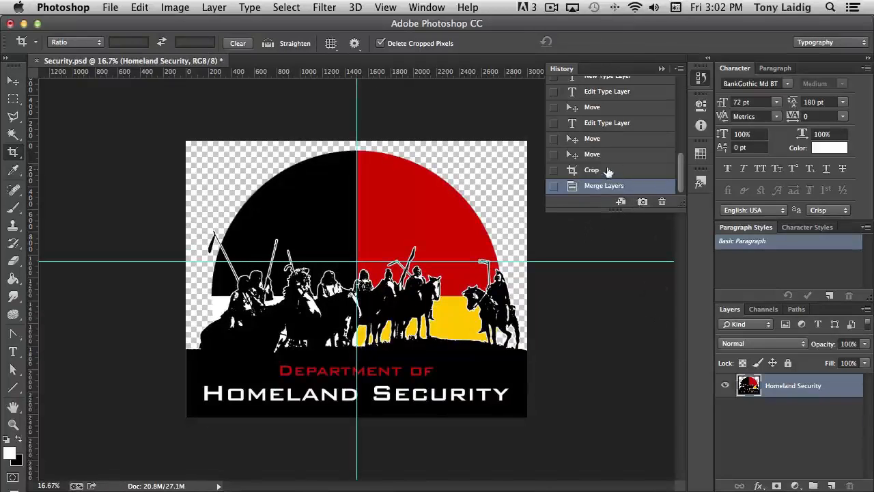
pyautogui.click(608, 171)
# Step: Turn on the blue Layer 1 so it fills the transparent background behind the artwork
pyautogui.scroll(-3, 780, 429)
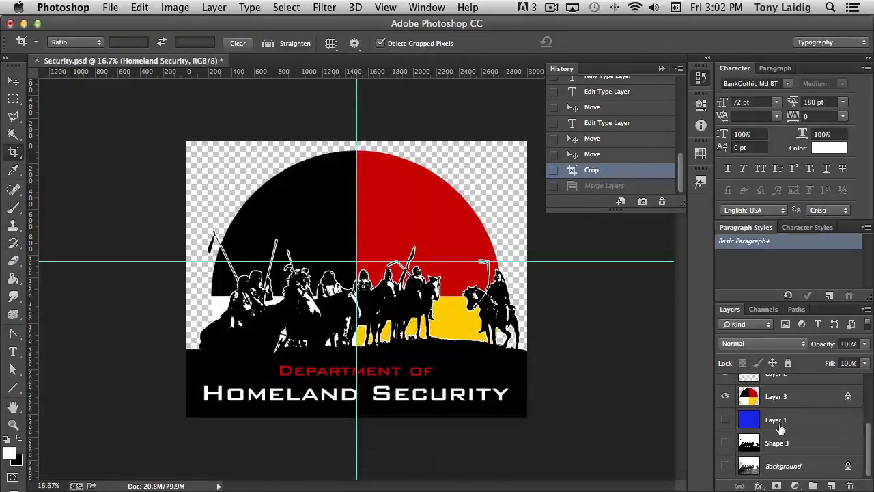
pyautogui.click(725, 419)
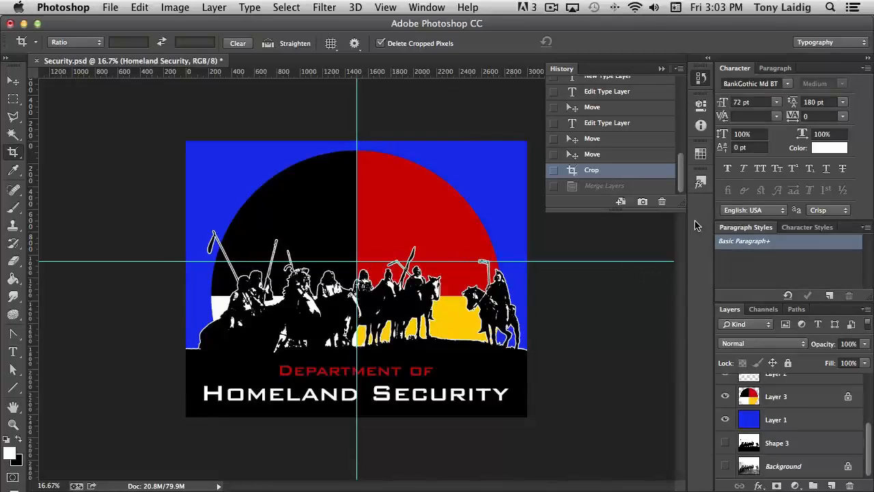
pyautogui.click(700, 78)
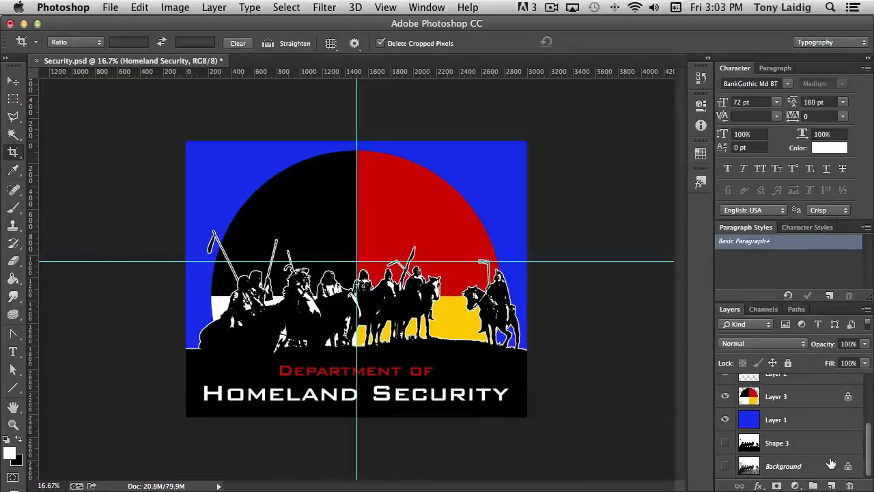
# Step: Flatten the image, discarding the hidden layers
pyautogui.click(866, 309)
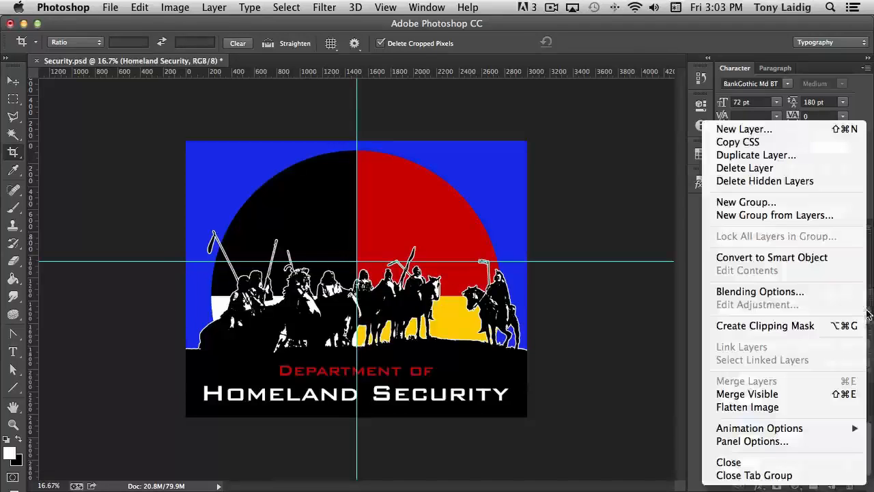
pyautogui.click(765, 406)
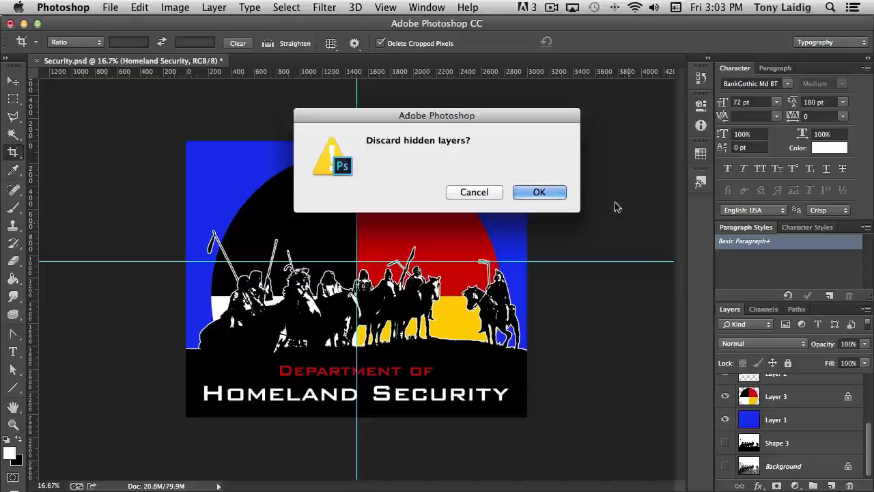
pyautogui.click(553, 193)
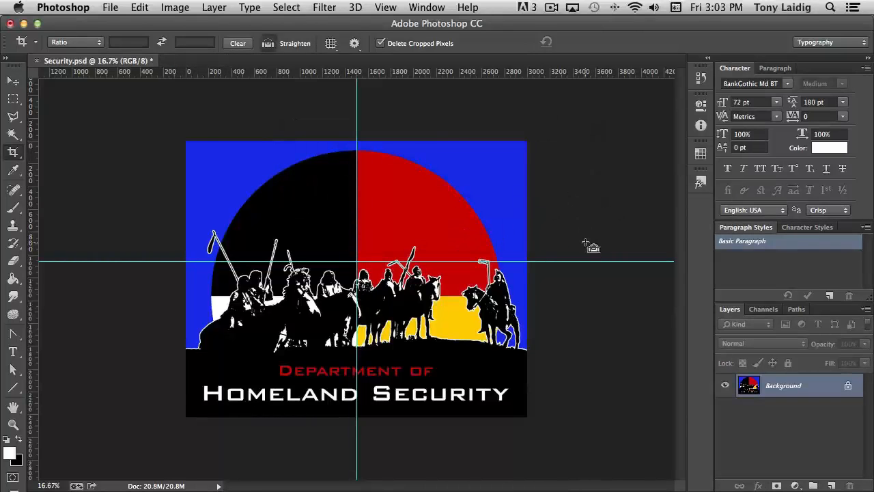
# Step: Select the whole flattened image and switch to Illustrator
pyautogui.press('super+a')
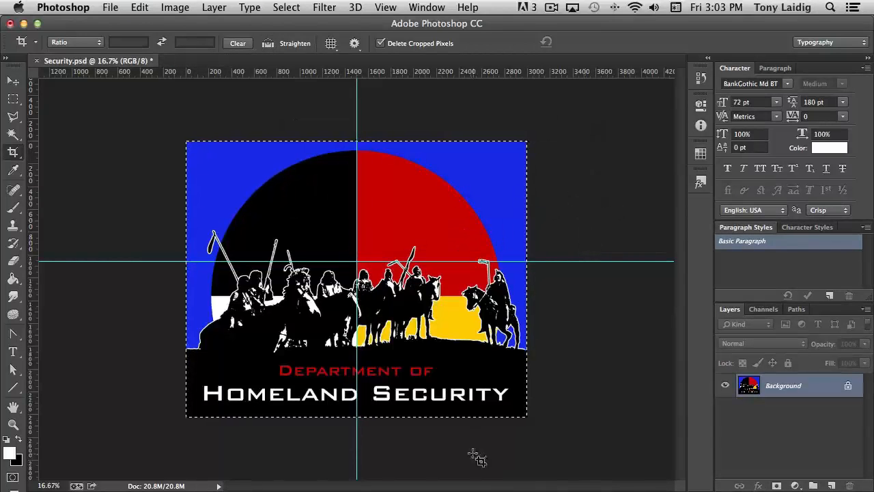
pyautogui.moveTo(372, 488)
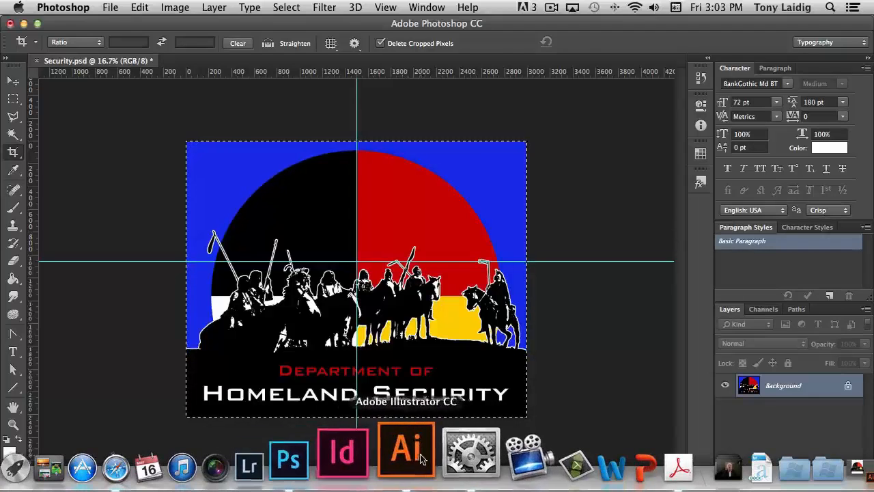
pyautogui.click(413, 458)
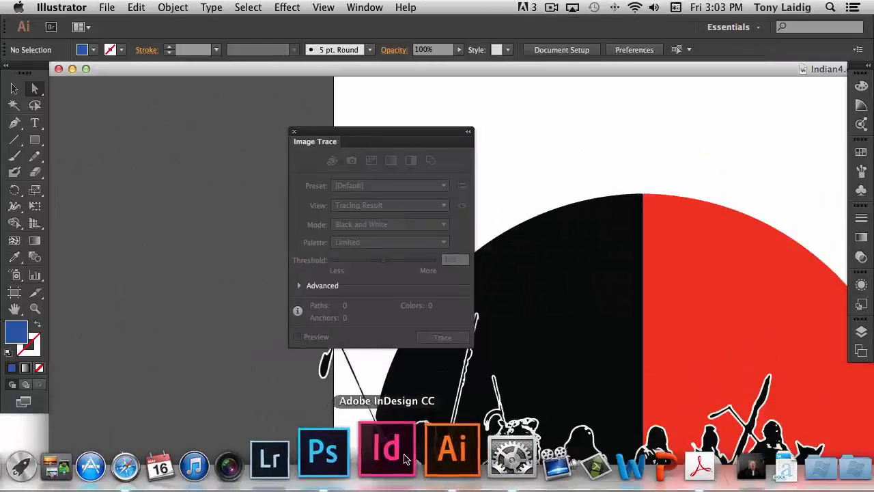
# Step: Delete all existing artwork in the Indian4.eps document
pyautogui.press('super+a')
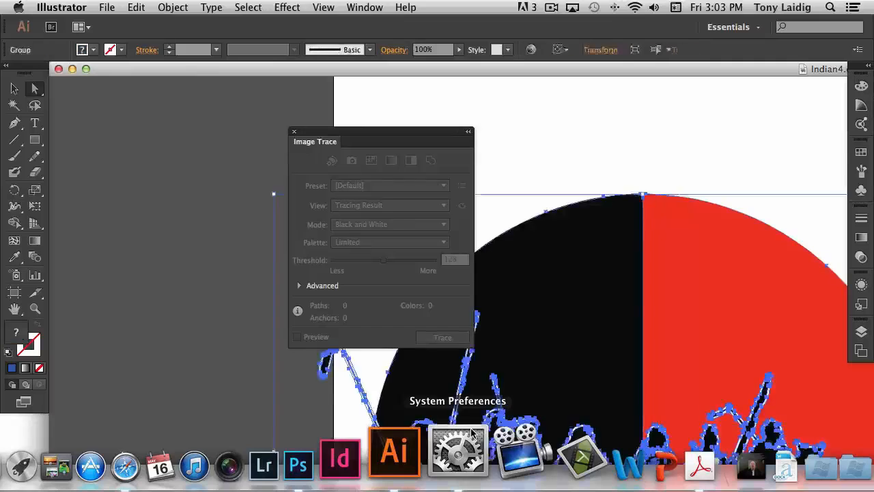
pyautogui.press('Delete')
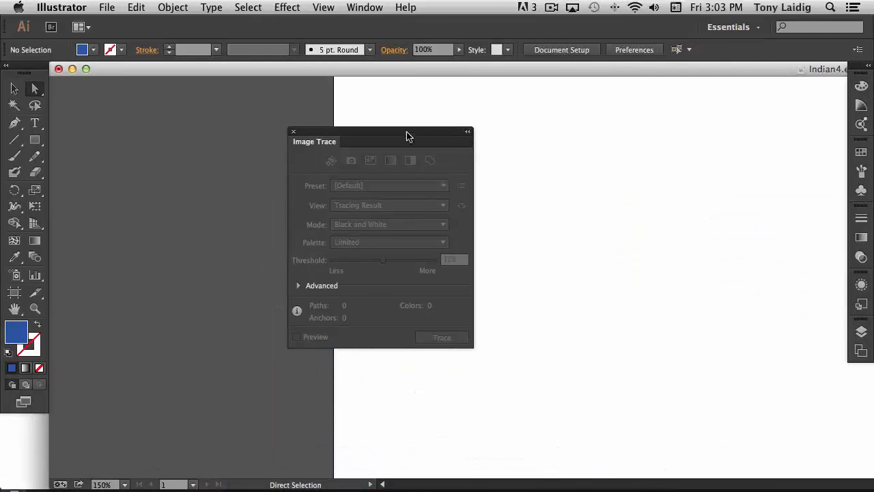
pyautogui.moveTo(408, 142); pyautogui.dragTo(243, 107)
pyautogui.click(85, 69)
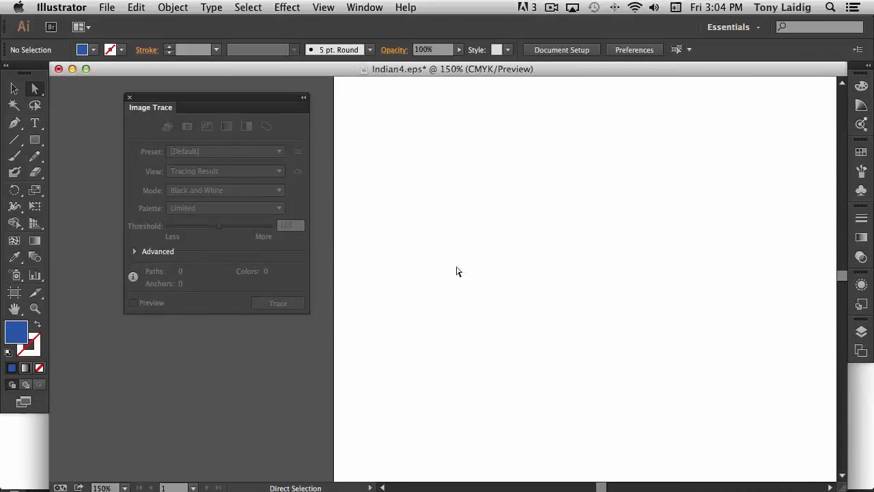
# Step: Paste the flattened Photoshop image onto the artboard
pyautogui.moveTo(492, 304); pyautogui.dragTo(421, 308)
pyautogui.press('space')
pyautogui.moveTo(540, 305); pyautogui.dragTo(354, 293)
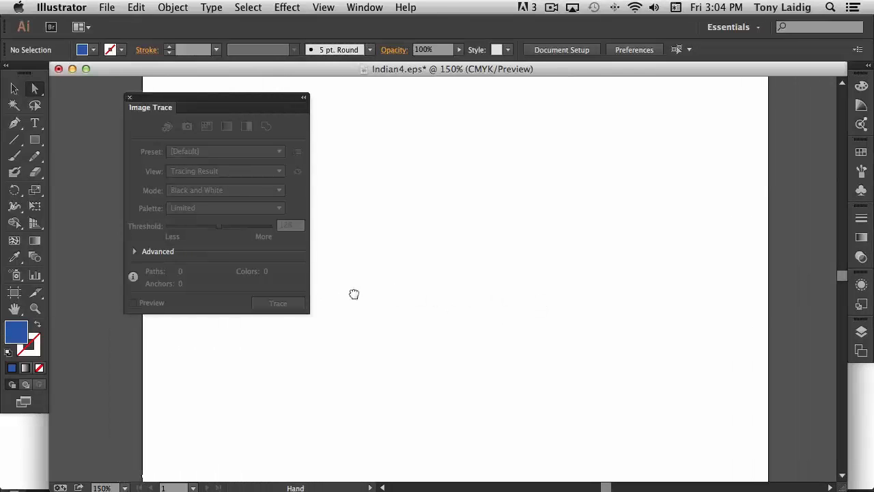
pyautogui.press('super+minus')
pyautogui.press('super+minus')
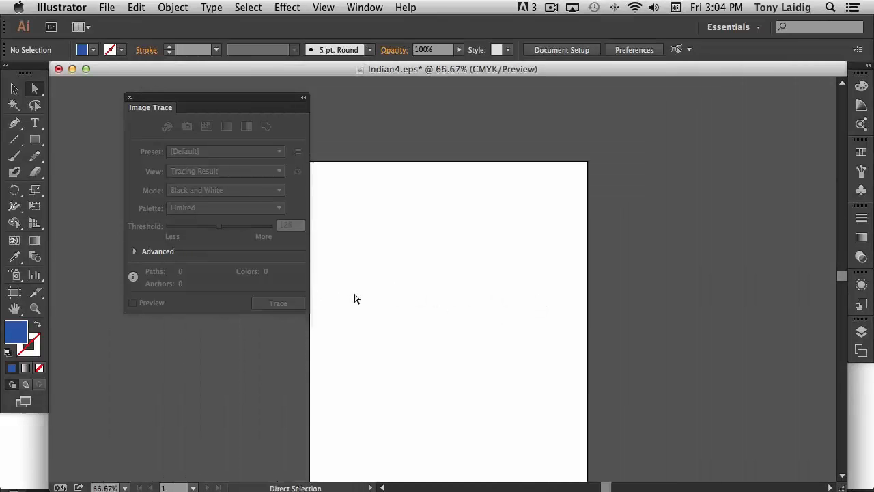
pyautogui.press('space')
pyautogui.moveTo(357, 300); pyautogui.dragTo(381, 254)
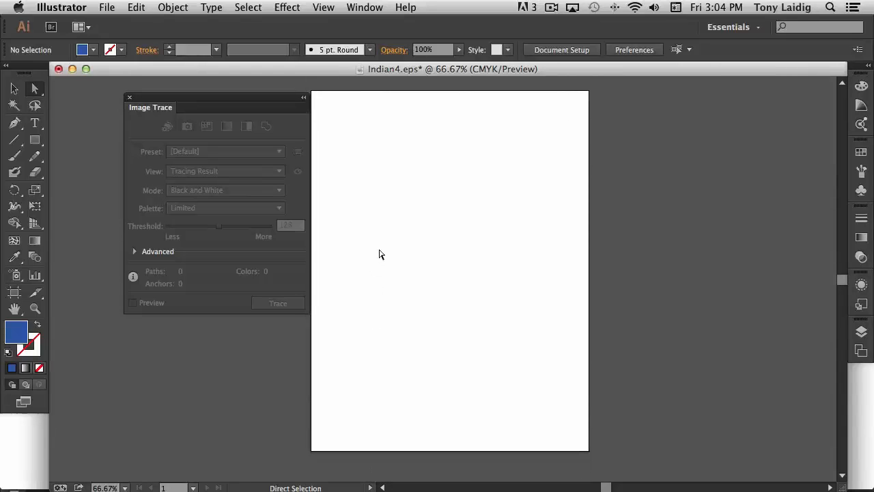
pyautogui.press('super+v')
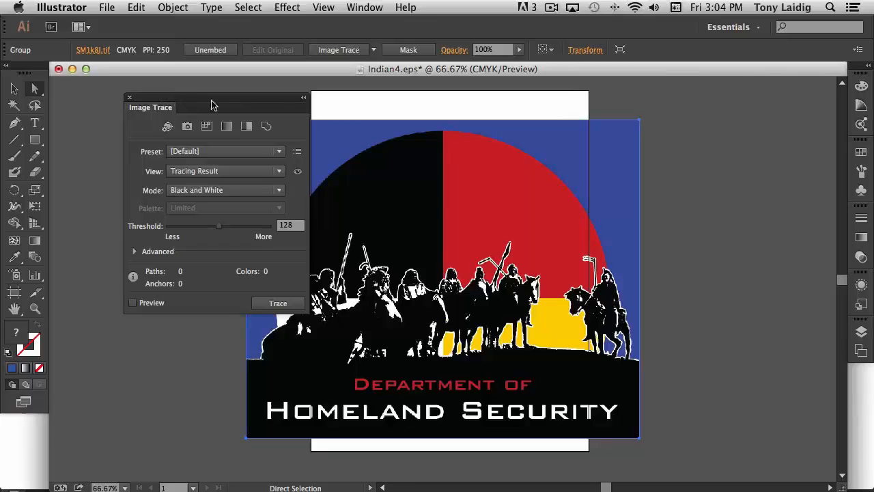
pyautogui.moveTo(211, 97); pyautogui.dragTo(137, 86)
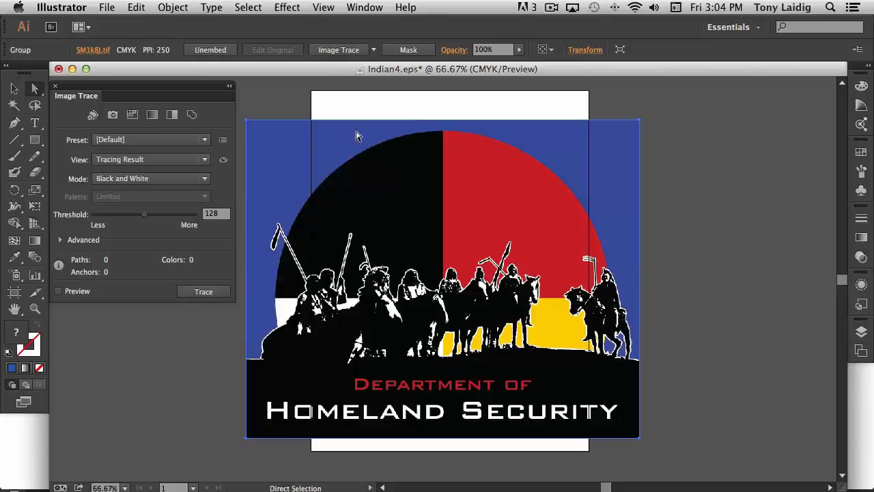
# Step: Image Trace the pasted image, continuing past the large-image warning
pyautogui.click(340, 50)
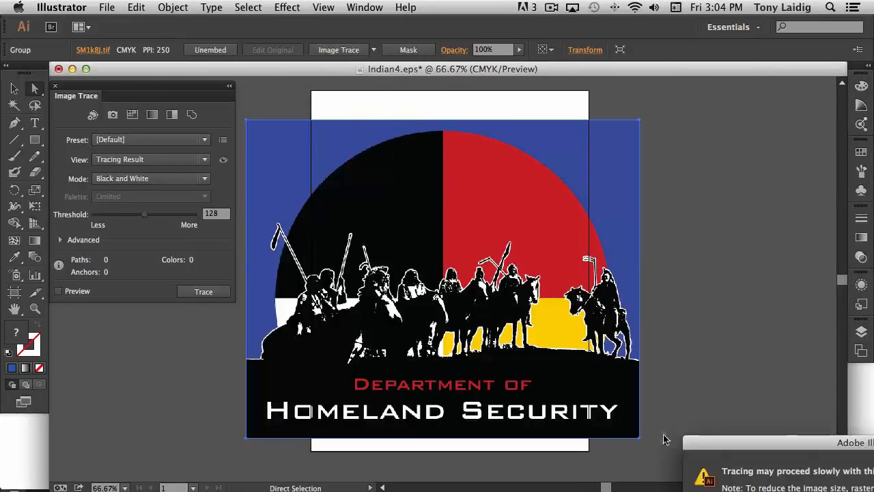
pyautogui.moveTo(793, 449)
pyautogui.mouseDown()
pyautogui.moveTo(710, 414)
pyautogui.moveTo(599, 261)
pyautogui.mouseUp()
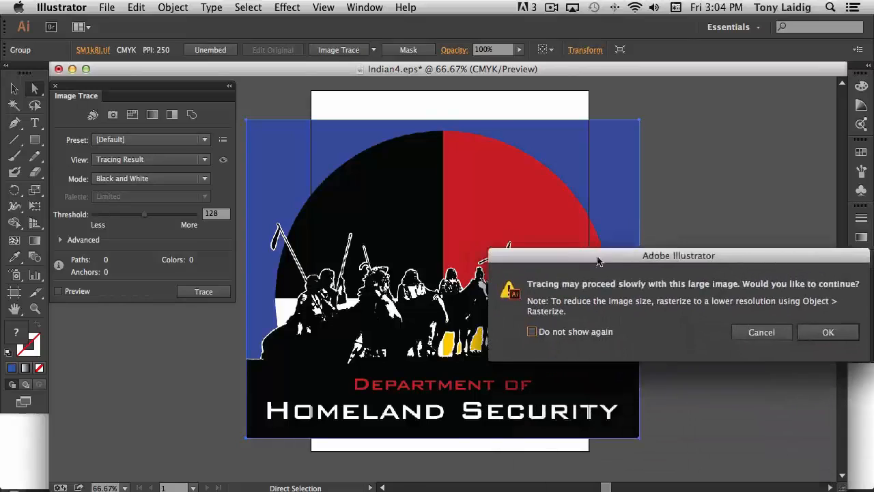
pyautogui.click(828, 332)
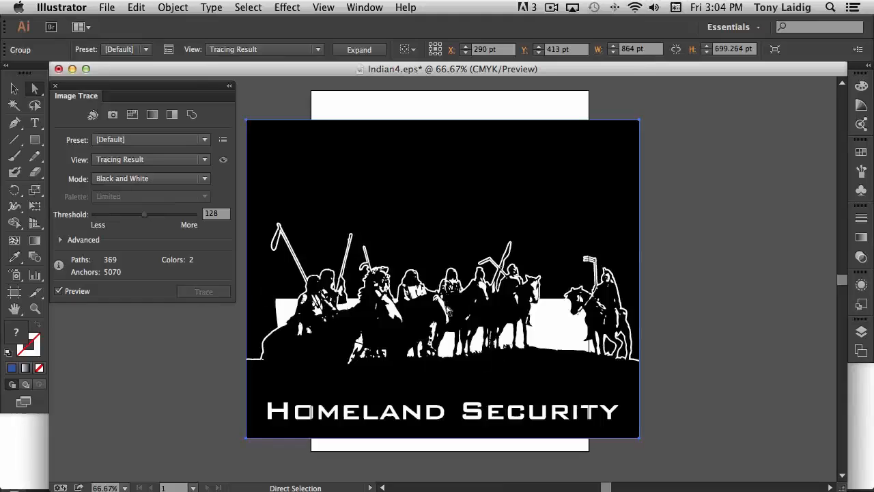
# Step: Switch the trace to the 6 Colors preset and reduce the colors to 5
pyautogui.click(140, 143)
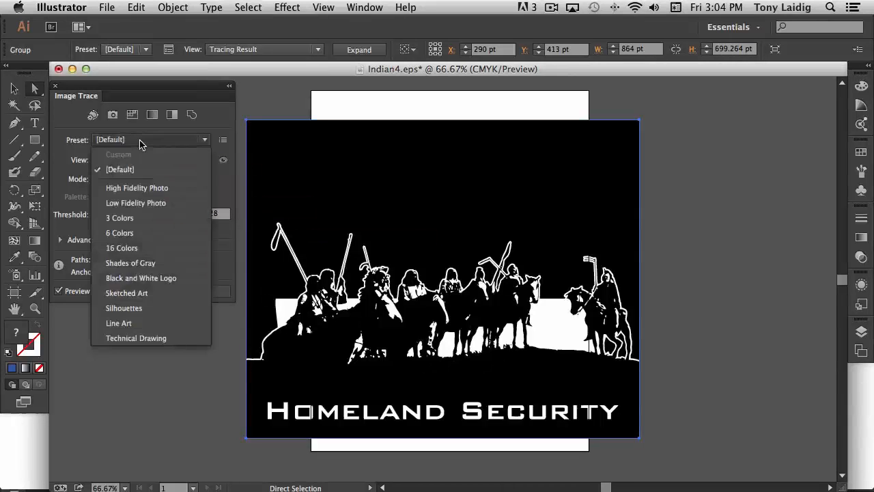
pyautogui.click(125, 236)
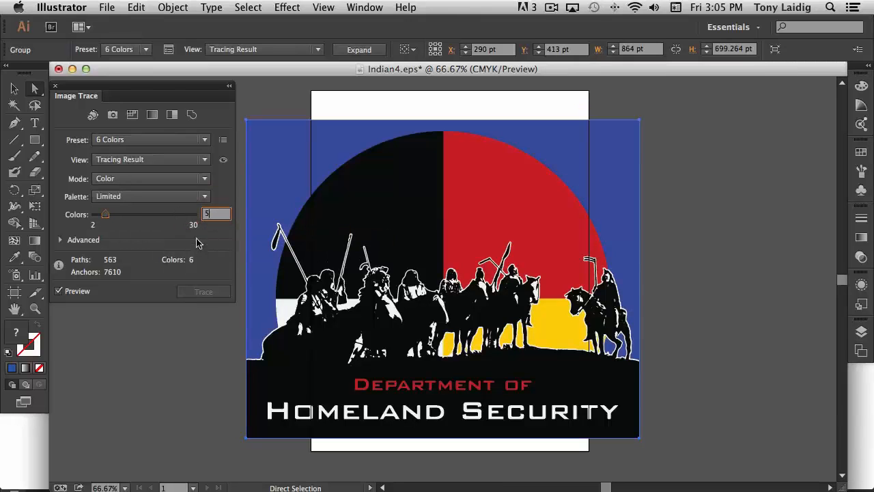
pyautogui.write('5')
pyautogui.press('Return')
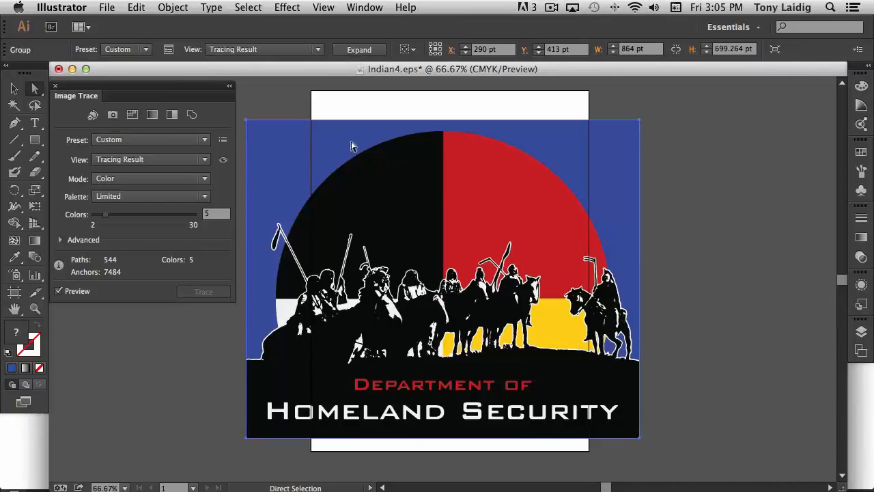
# Step: Close the Image Trace panel, expand the tracing into paths and deselect
pyautogui.click(55, 87)
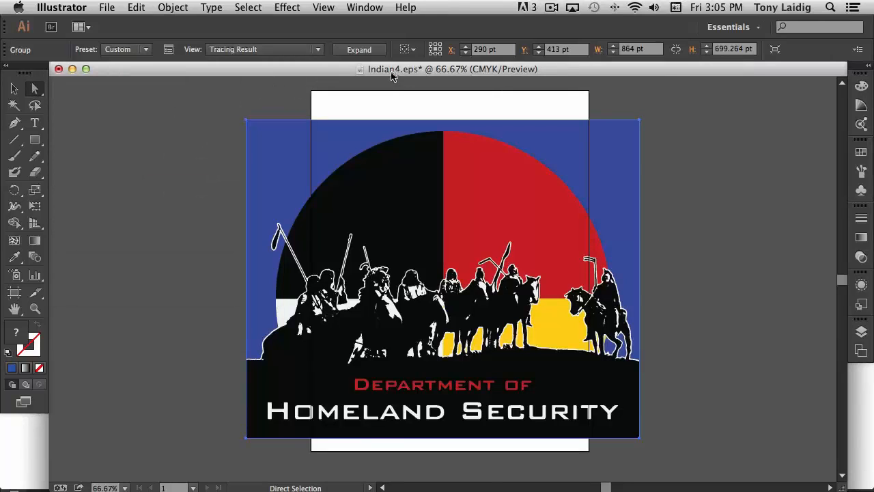
pyautogui.click(360, 49)
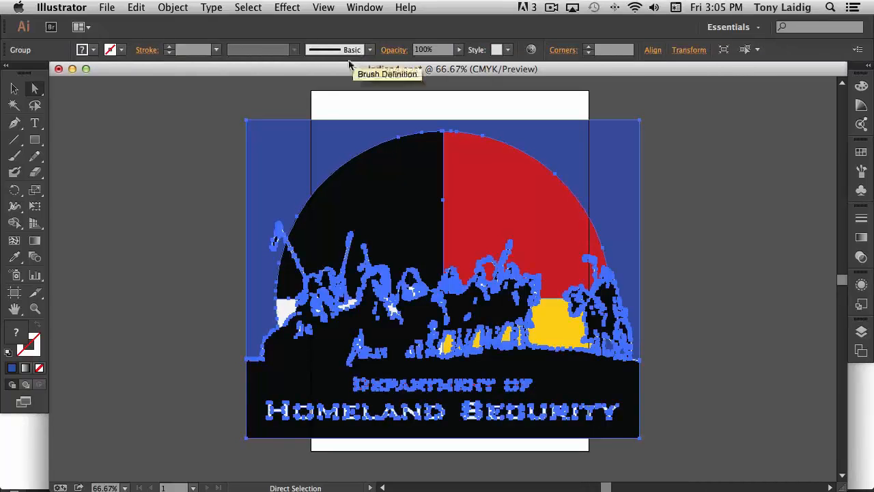
pyautogui.click(266, 108)
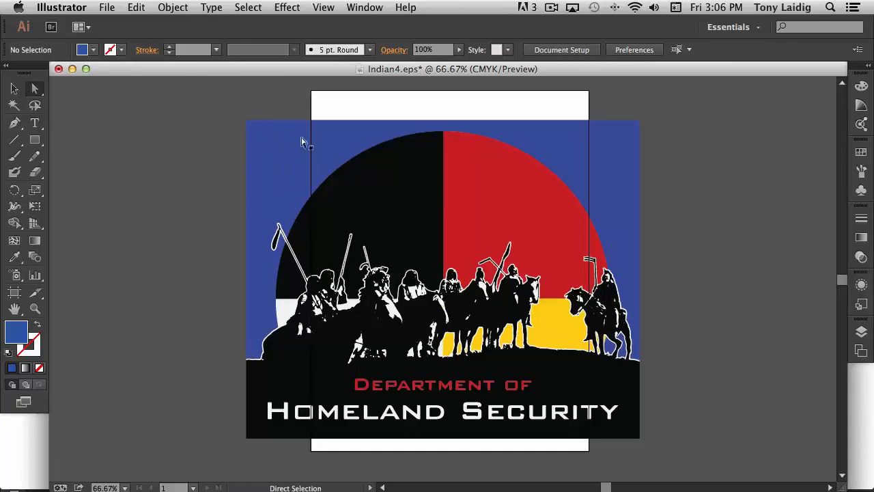
pyautogui.click(173, 7)
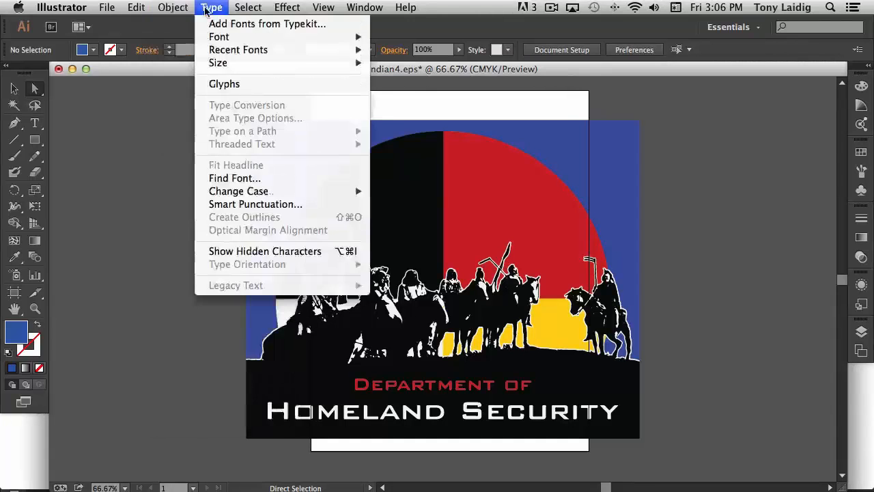
pyautogui.click(307, 168)
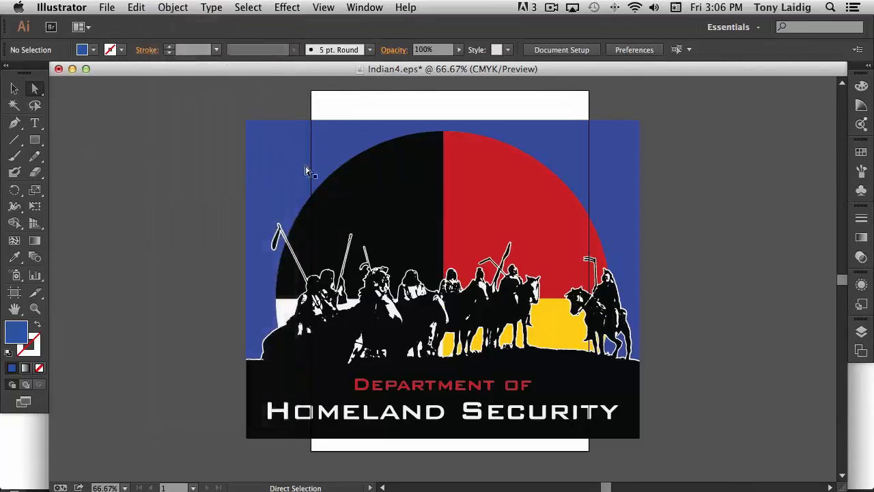
# Step: Select the blue background path and all other paths with the same fill color
pyautogui.click(285, 160)
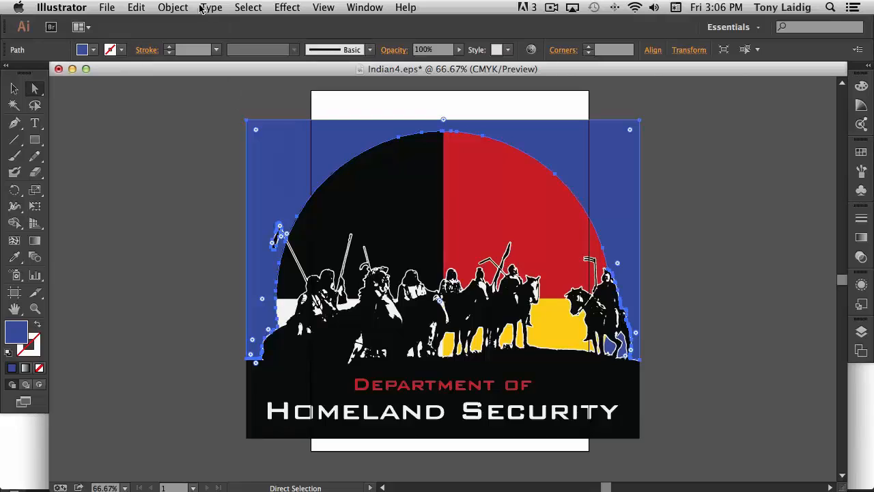
pyautogui.click(172, 8)
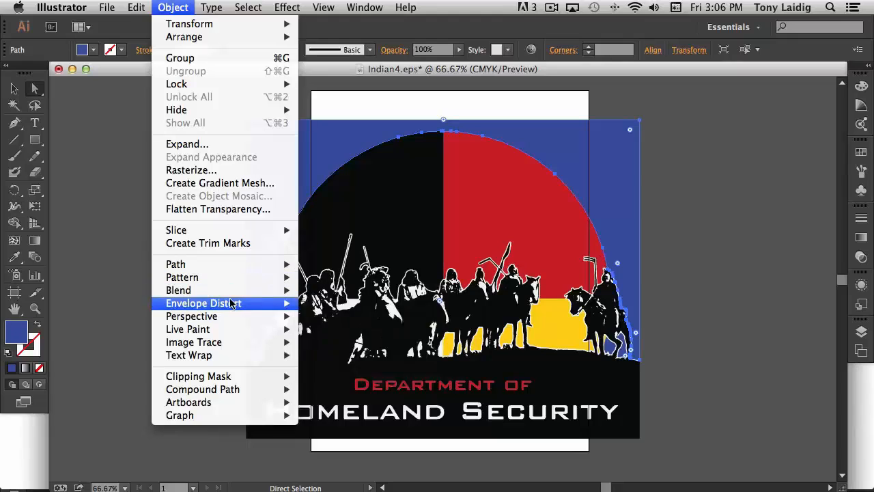
pyautogui.moveTo(234, 303)
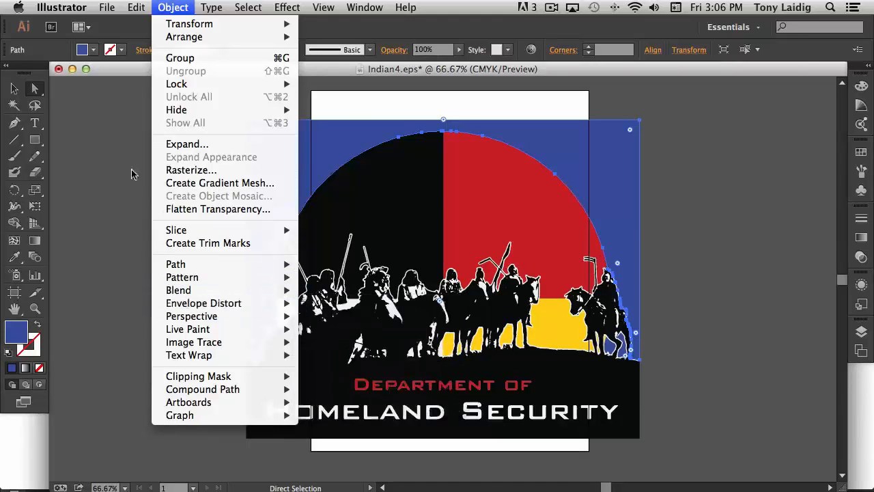
pyautogui.moveTo(248, 9)
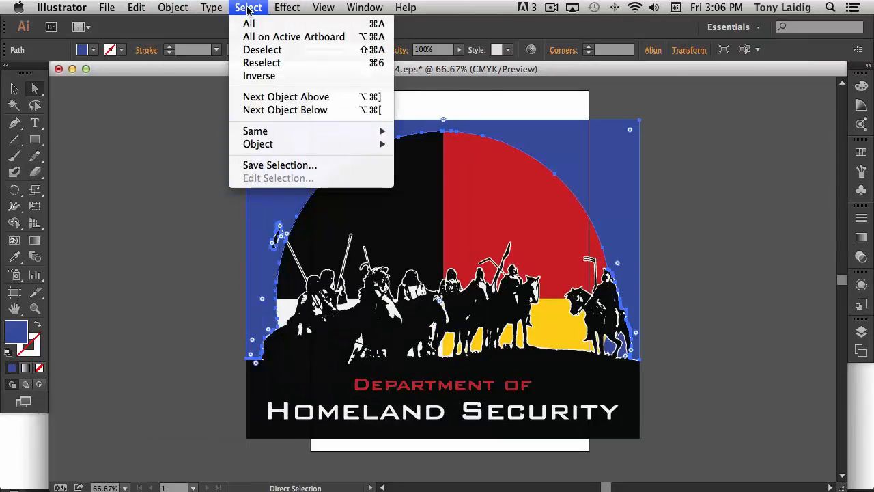
pyautogui.moveTo(265, 143)
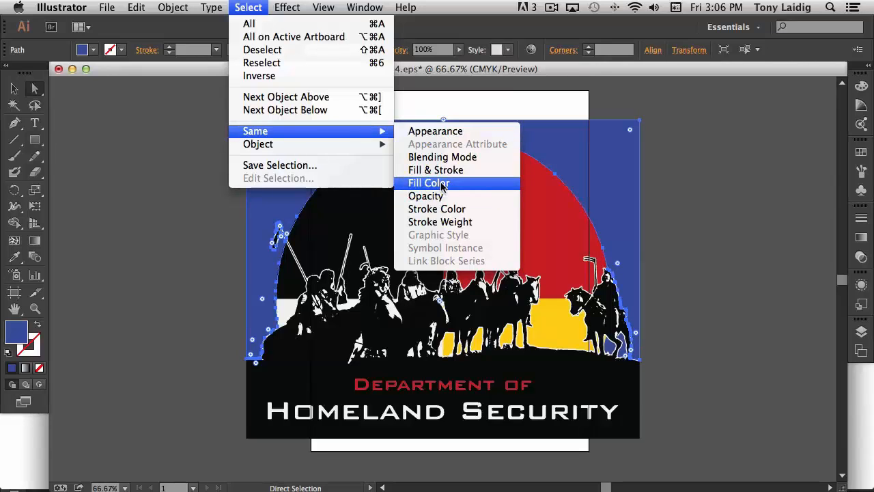
pyautogui.click(429, 183)
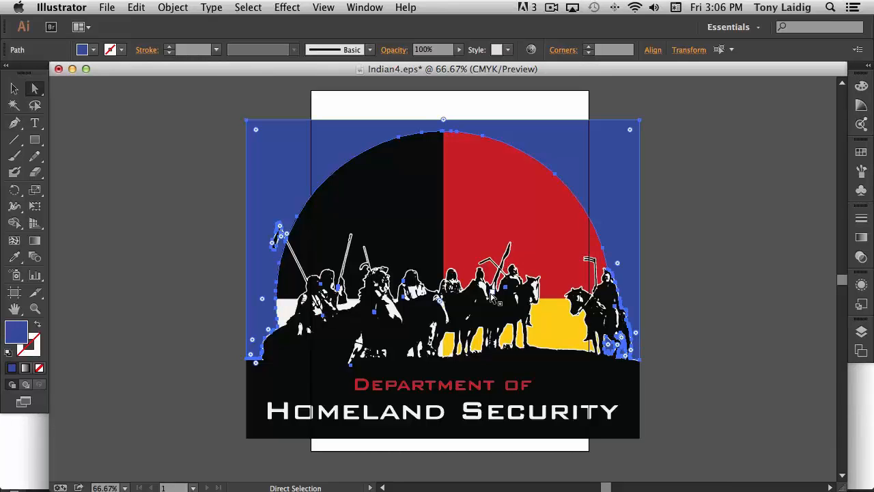
# Step: Delete the selected blue background paths from the traced artwork
pyautogui.click(248, 7)
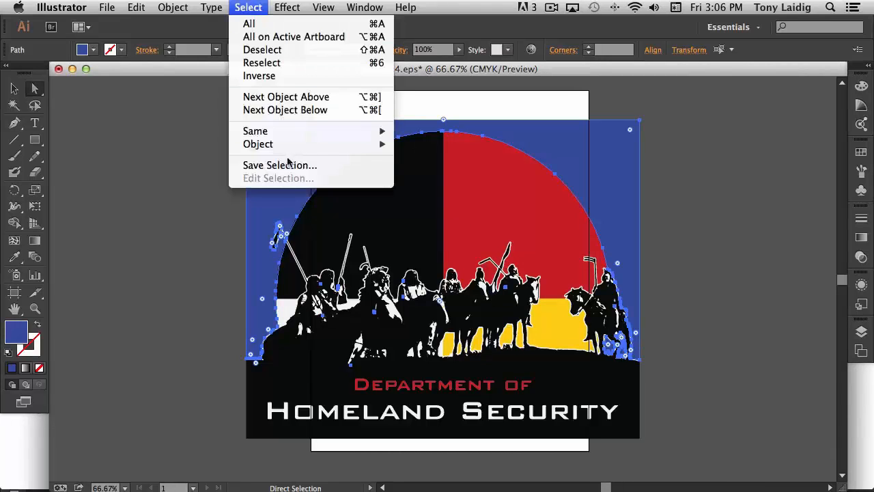
pyautogui.click(254, 24)
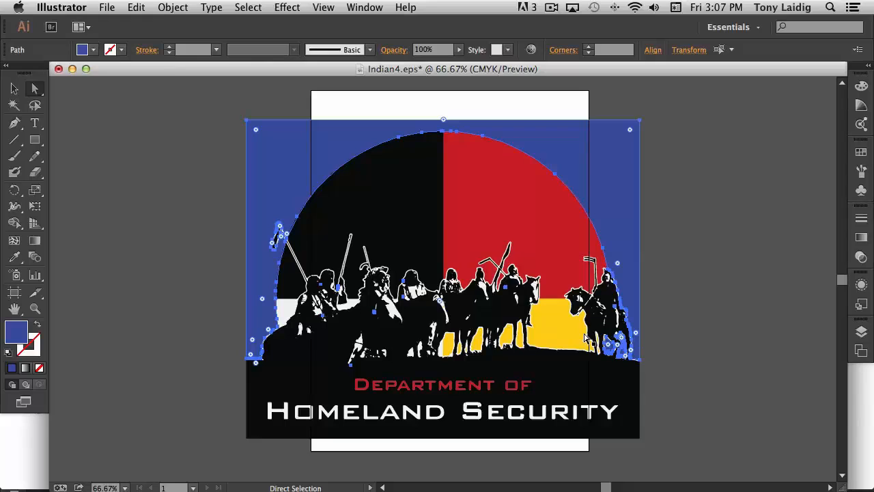
pyautogui.press('Delete')
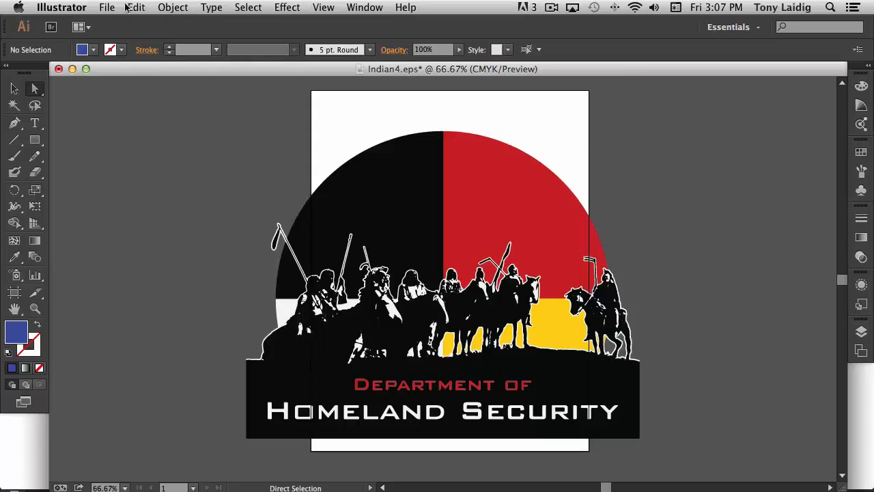
# Step: Save the document as Security1.eps in Illustrator EPS format on the Desktop, accepting the default EPS options
pyautogui.click(107, 8)
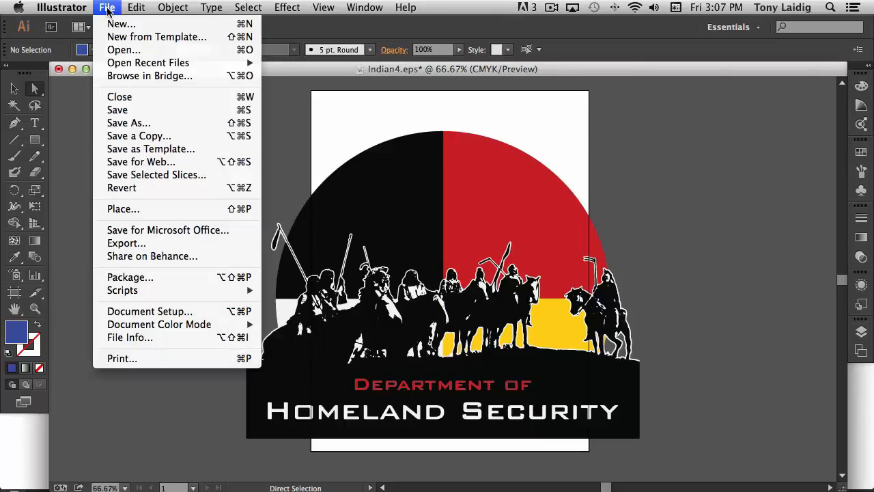
pyautogui.click(126, 123)
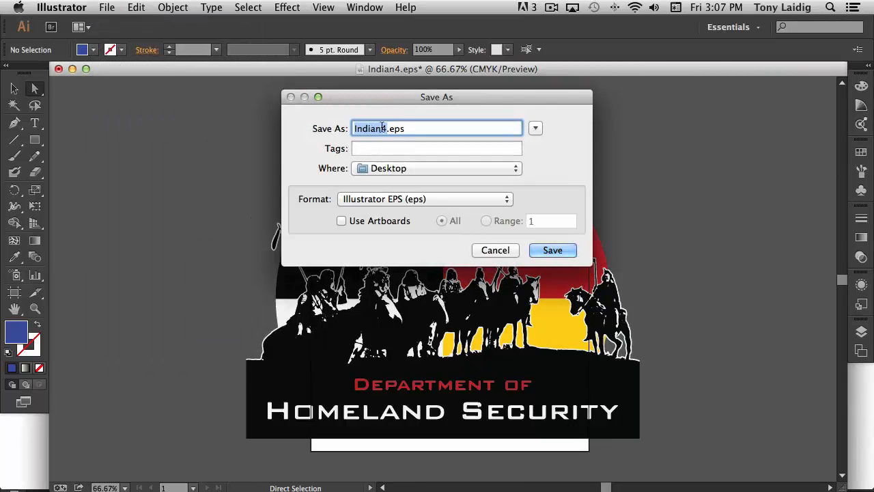
pyautogui.click(386, 128)
pyautogui.doubleClick(386, 128)
pyautogui.write('Security')
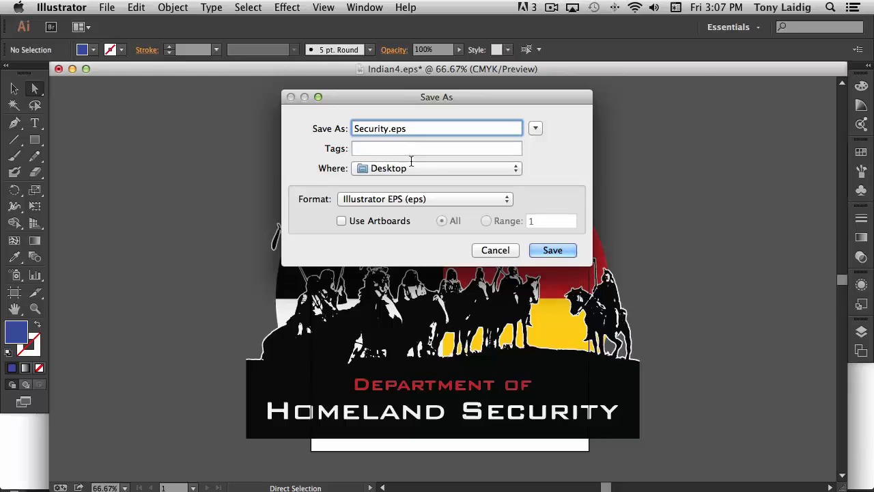
pyautogui.write('1')
pyautogui.click(556, 253)
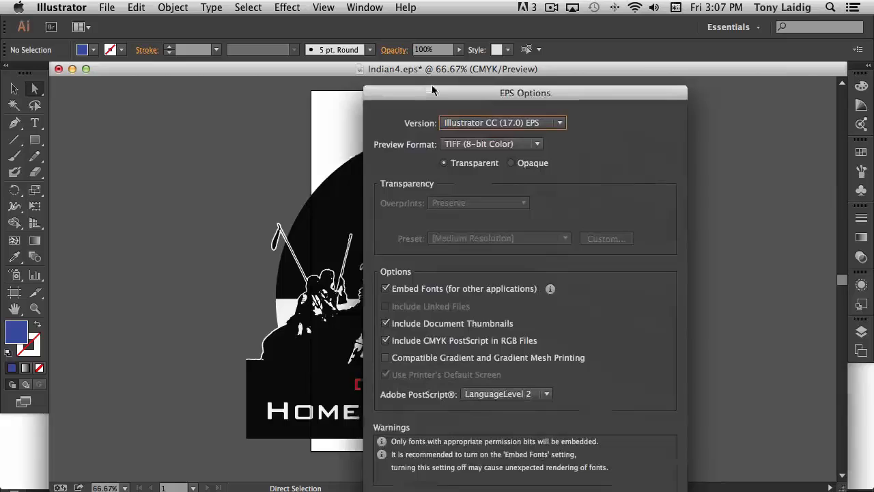
pyautogui.moveTo(795, 273); pyautogui.dragTo(426, 82)
pyautogui.moveTo(590, 84); pyautogui.dragTo(444, 24)
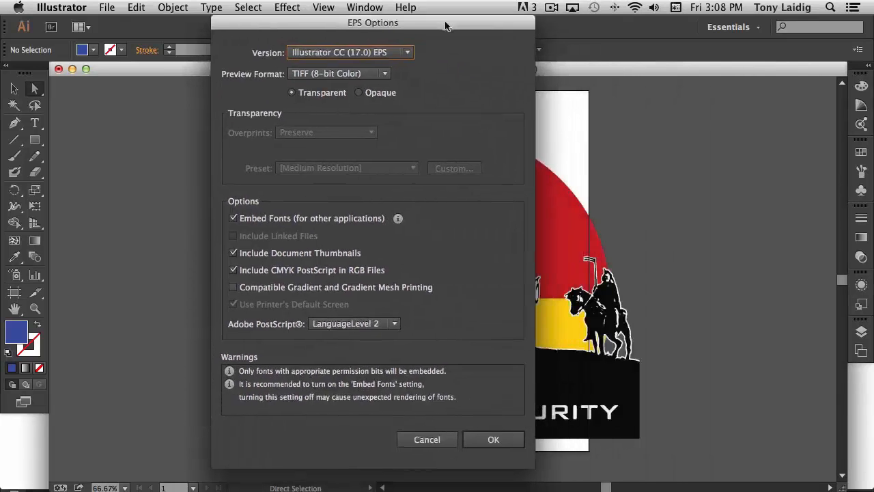
pyautogui.click(494, 440)
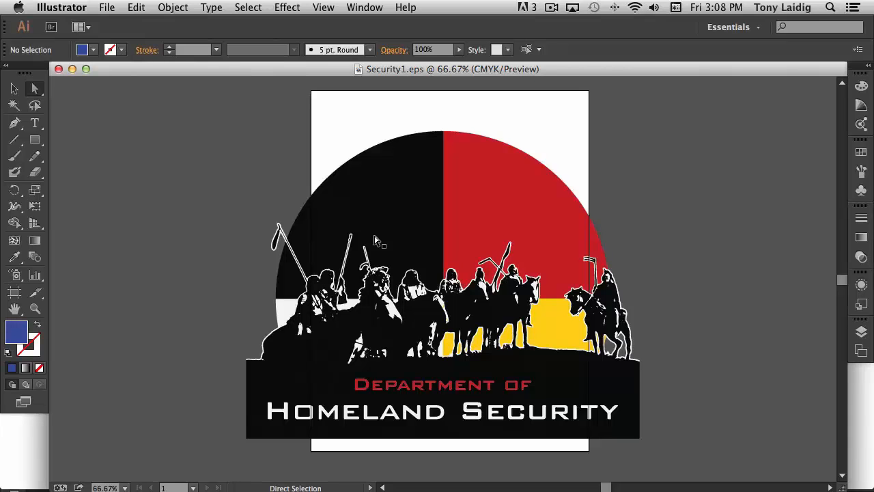
# Step: Switch to Safari and remove the existing Security.png artwork from the Teespring shirt design
pyautogui.hotkey('ctrl', 'Up')
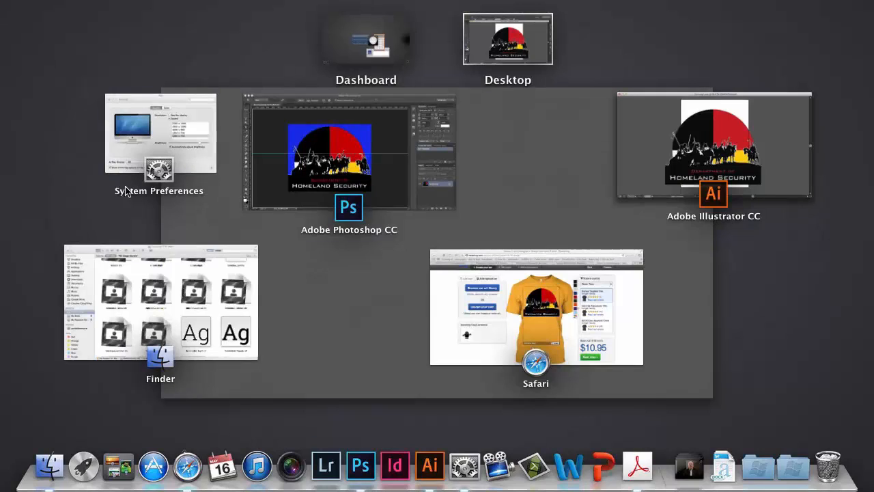
pyautogui.click(586, 349)
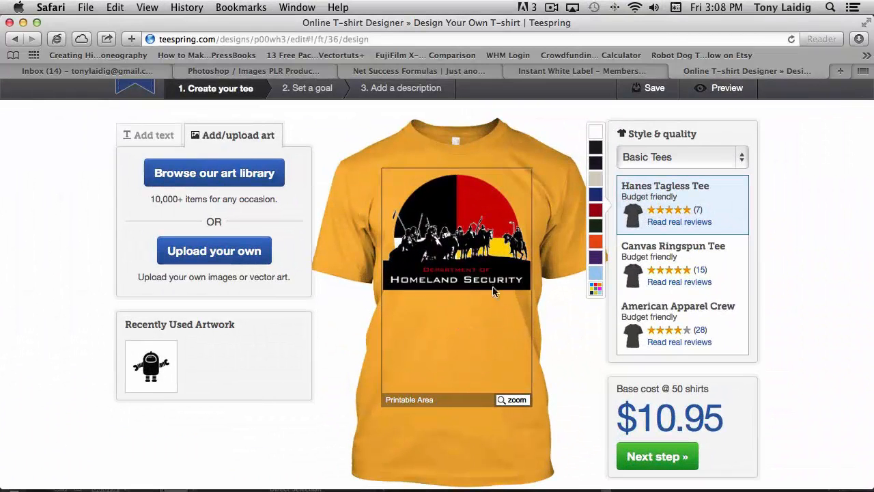
pyautogui.click(403, 282)
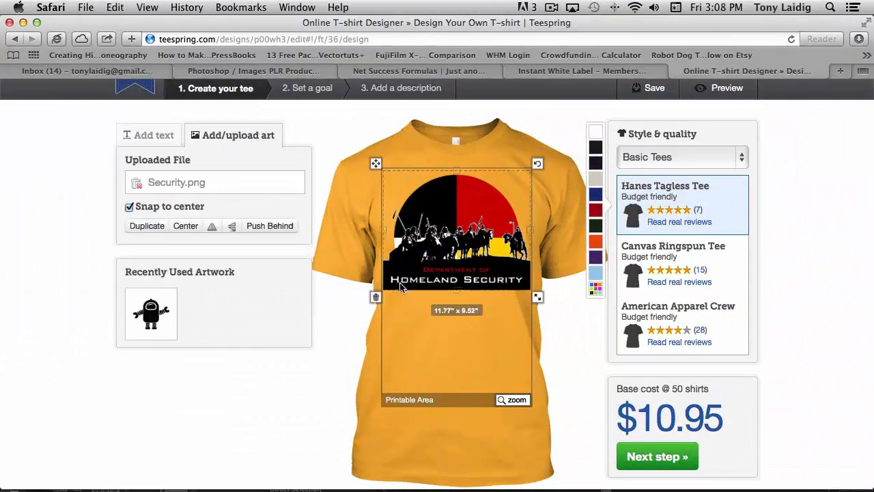
pyautogui.click(376, 298)
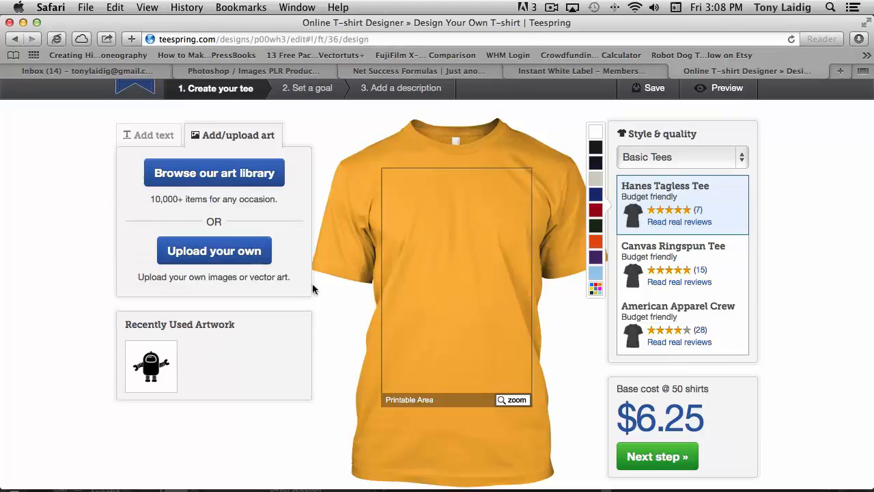
# Step: Upload Security1.eps from the Desktop as the shirt's new artwork
pyautogui.click(212, 248)
pyautogui.click(213, 203)
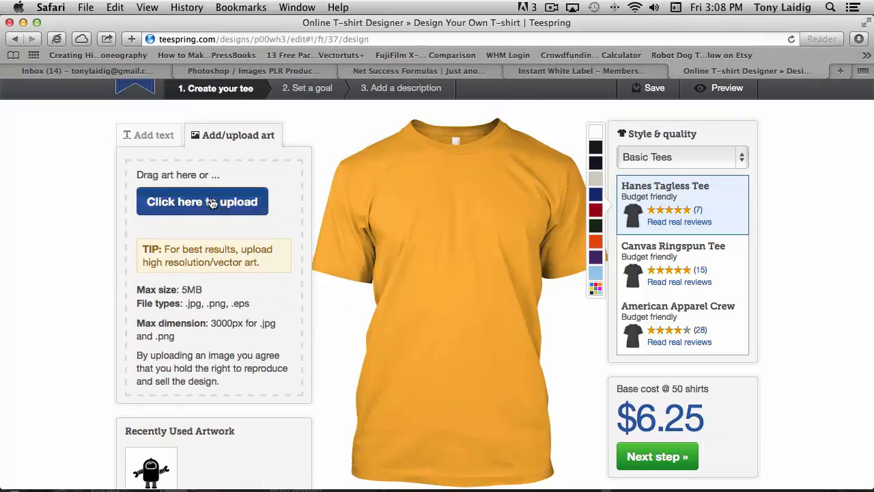
pyautogui.scroll(-4, 498, 276)
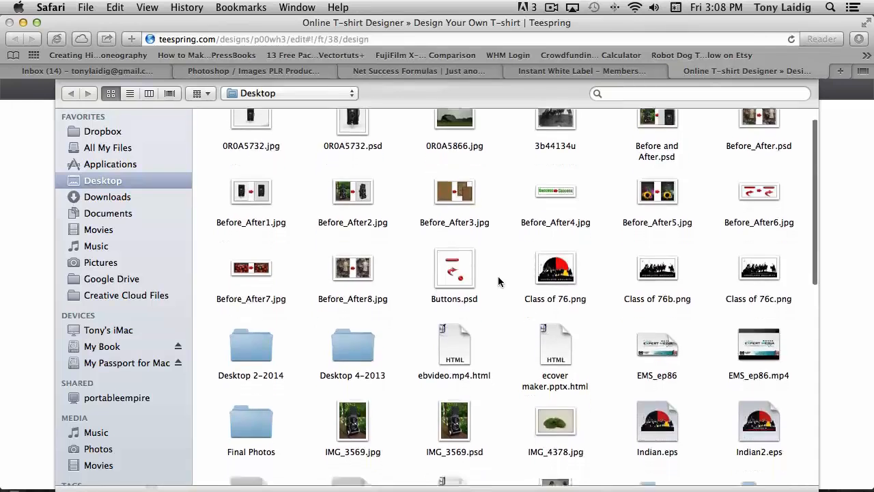
pyautogui.scroll(-8, 498, 283)
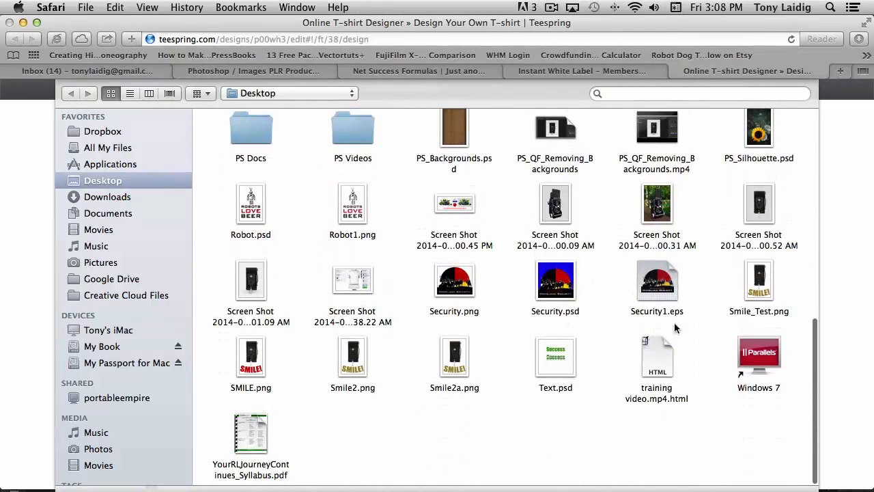
pyautogui.click(661, 287)
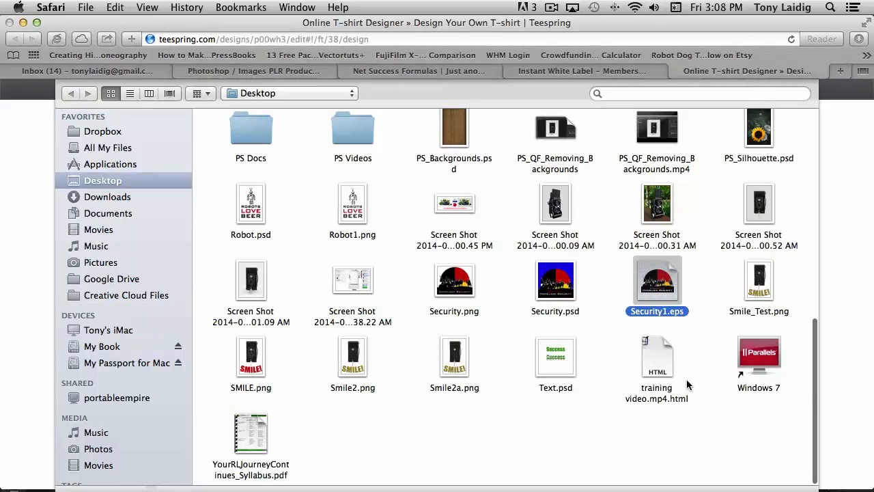
pyautogui.press('Return')
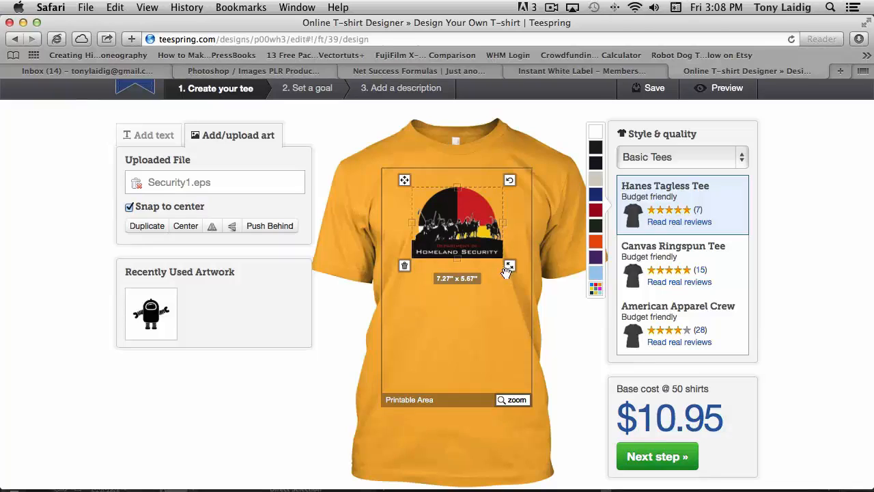
# Step: Enlarge the uploaded artwork to about 11.68" x 9.12" and zoom in on the printable area
pyautogui.moveTo(513, 267)
pyautogui.mouseDown()
pyautogui.moveTo(543, 300)
pyautogui.moveTo(502, 259)
pyautogui.mouseUp()
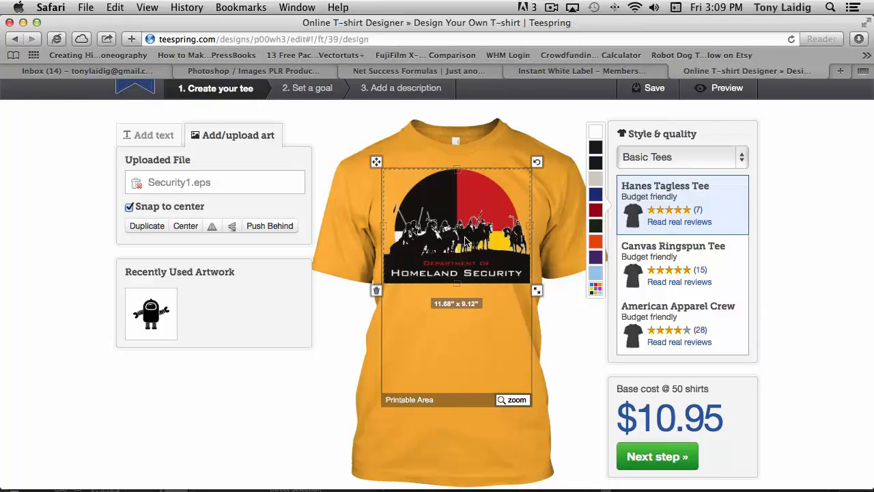
pyautogui.click(511, 399)
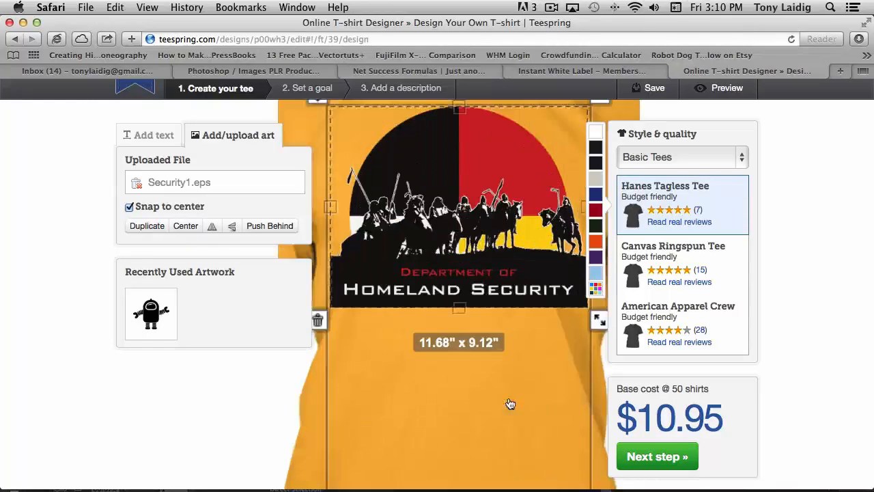
# Step: Try navy, black and other shirt colors, settling on the light gray shirt color
pyautogui.click(597, 226)
pyautogui.click(596, 196)
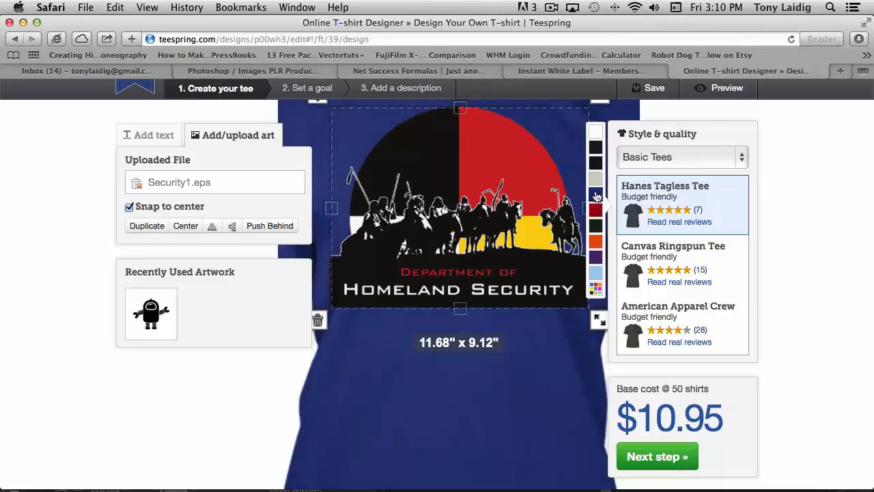
pyautogui.click(596, 243)
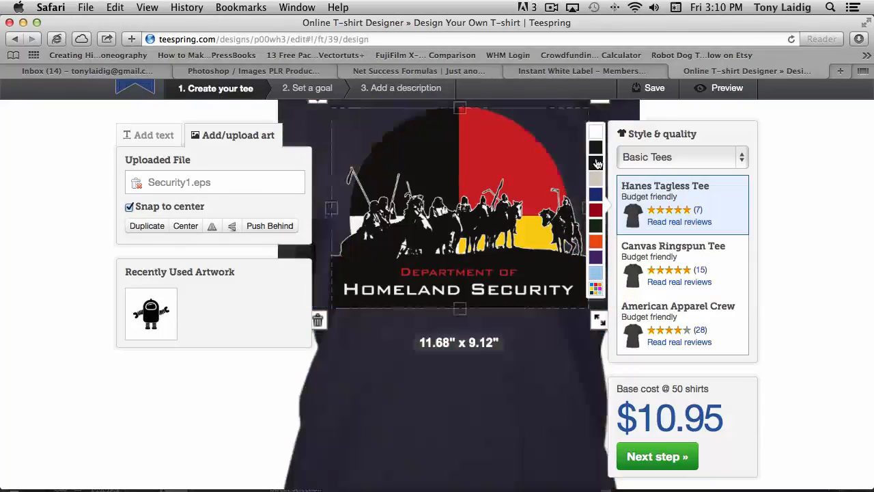
pyautogui.click(595, 180)
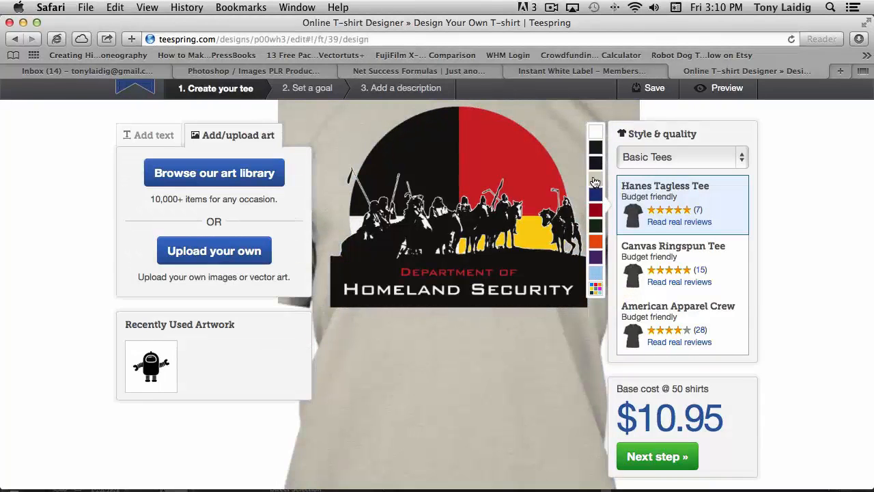
pyautogui.scroll(-2, 517, 347)
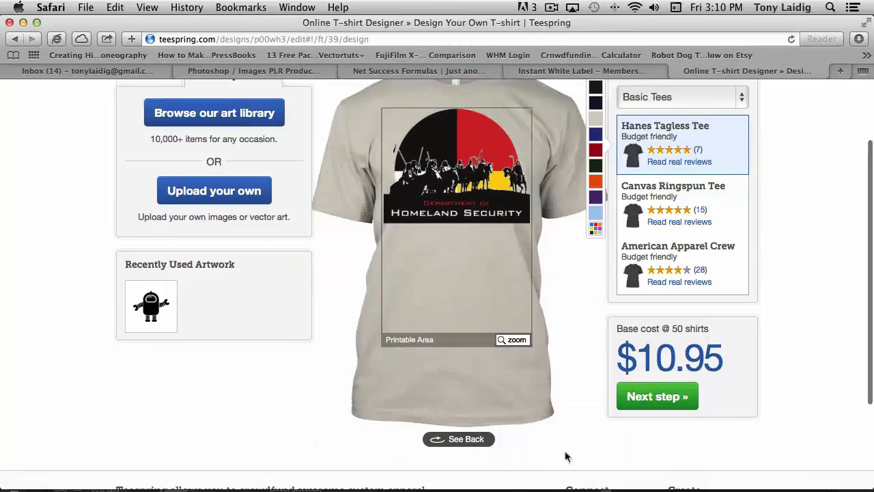
pyautogui.scroll(3, 576, 341)
pyautogui.scroll(-1, 571, 351)
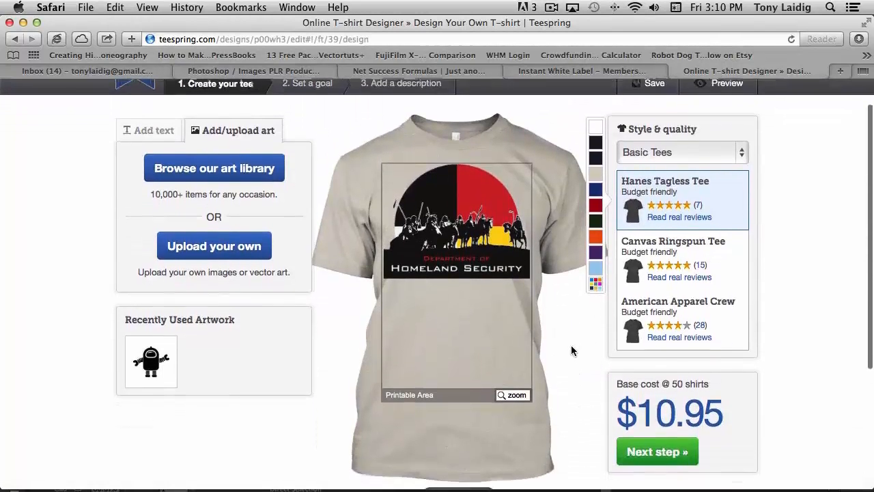